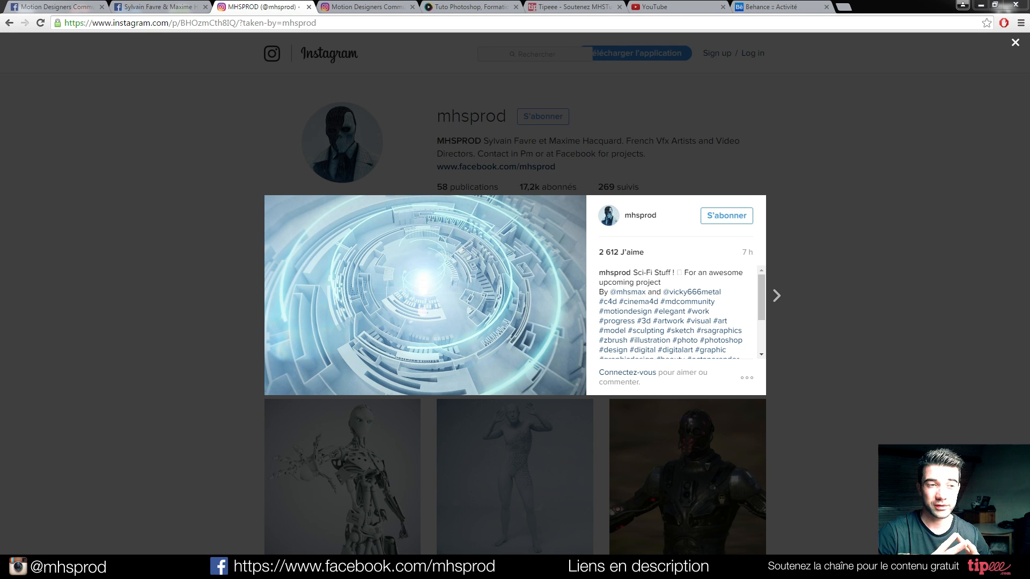
Close the opened Instagram post and browse the Motion Designers Community Facebook group, viewing the shared sci-fi floating city render
click(11, 124)
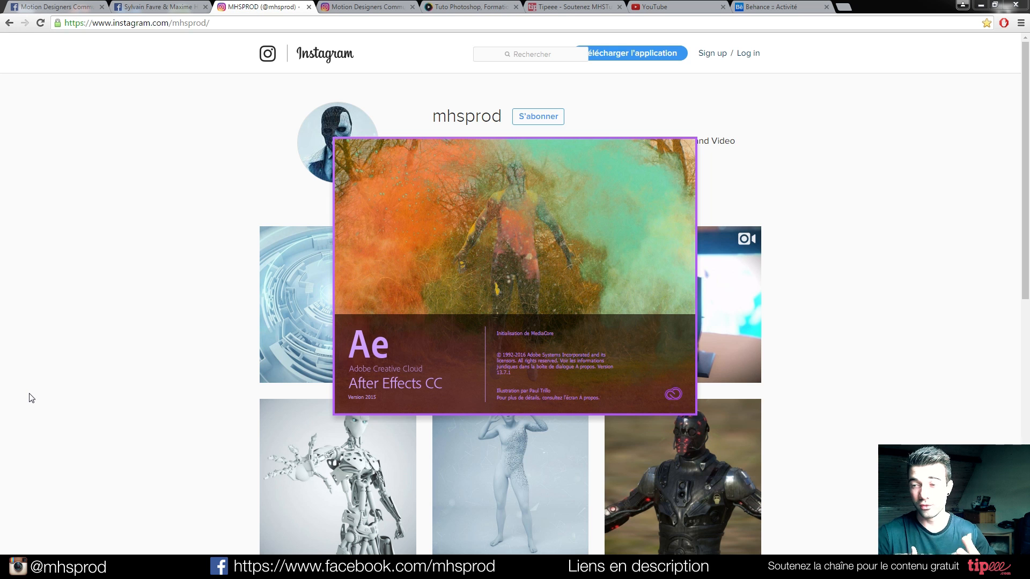
click(70, 7)
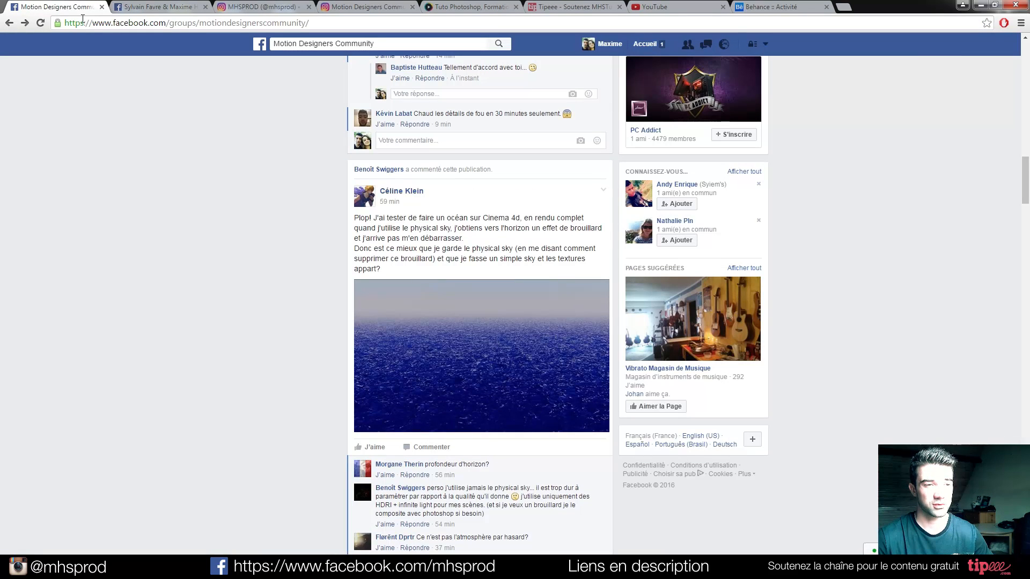
scroll(258, 211, up, 15)
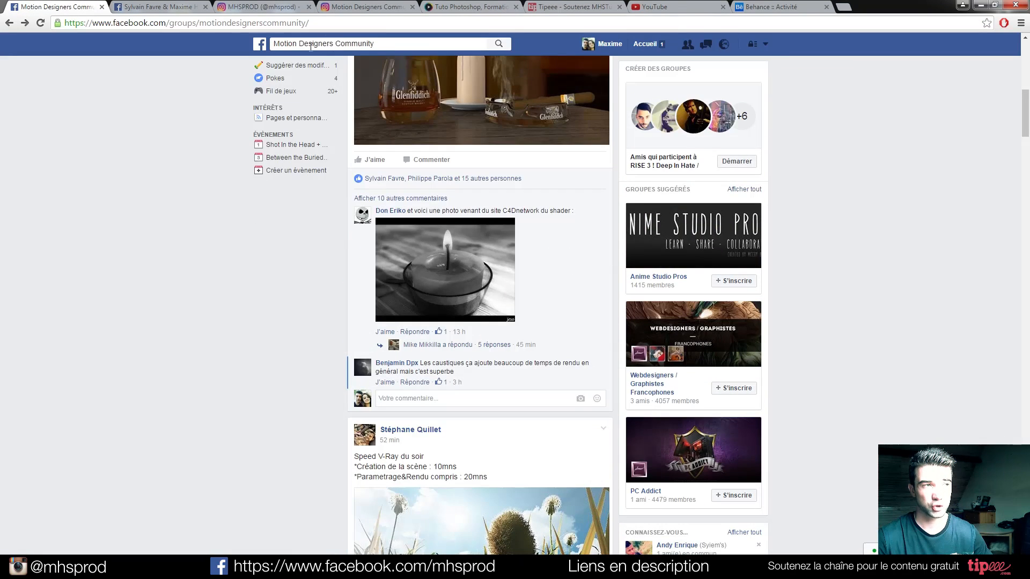
scroll(196, 243, up, 10)
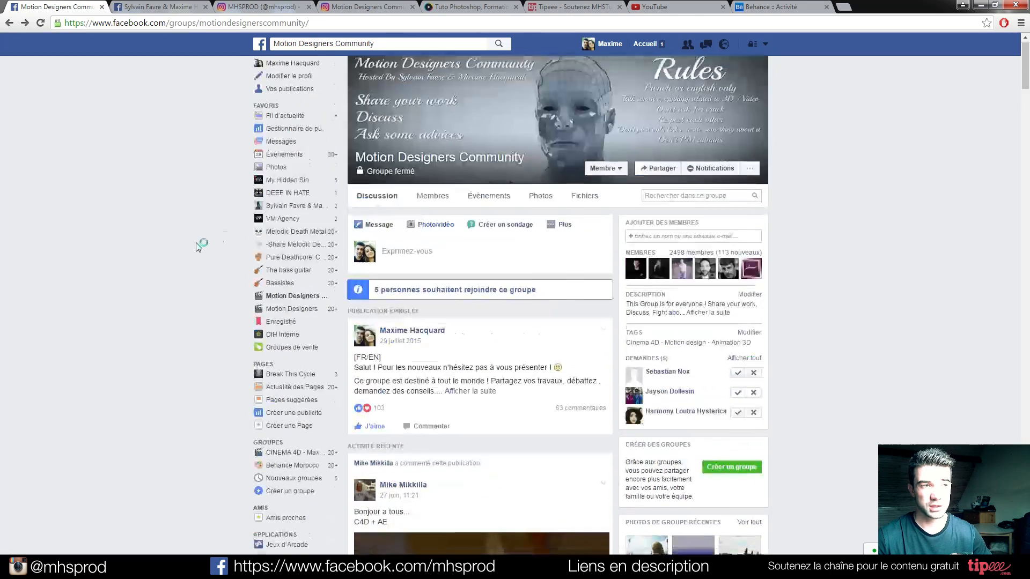
scroll(464, 328, down, 12)
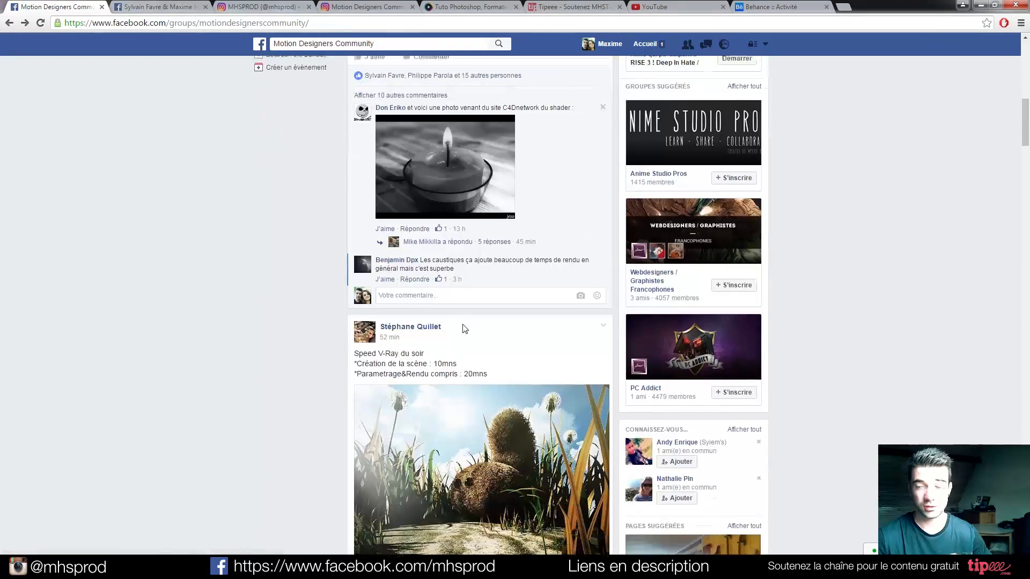
scroll(464, 328, down, 15)
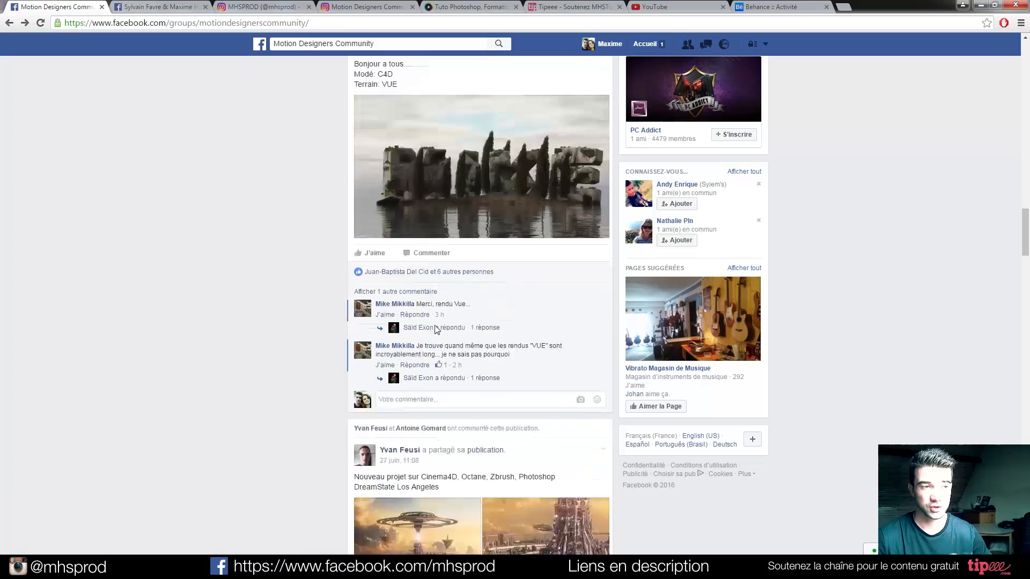
scroll(436, 329, down, 9)
scroll(435, 330, up, 5)
click(427, 325)
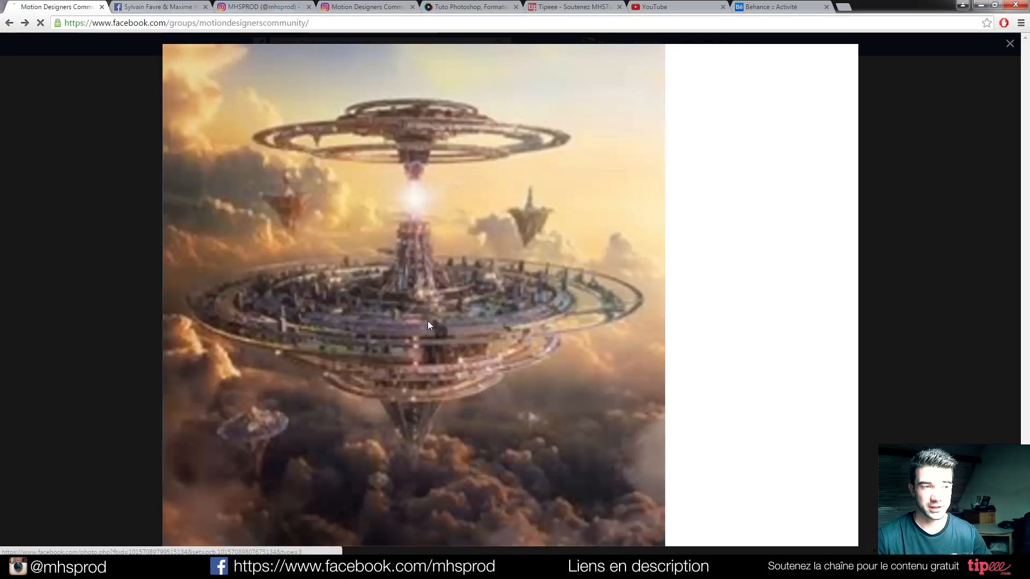
click(97, 240)
scroll(245, 268, down, 4)
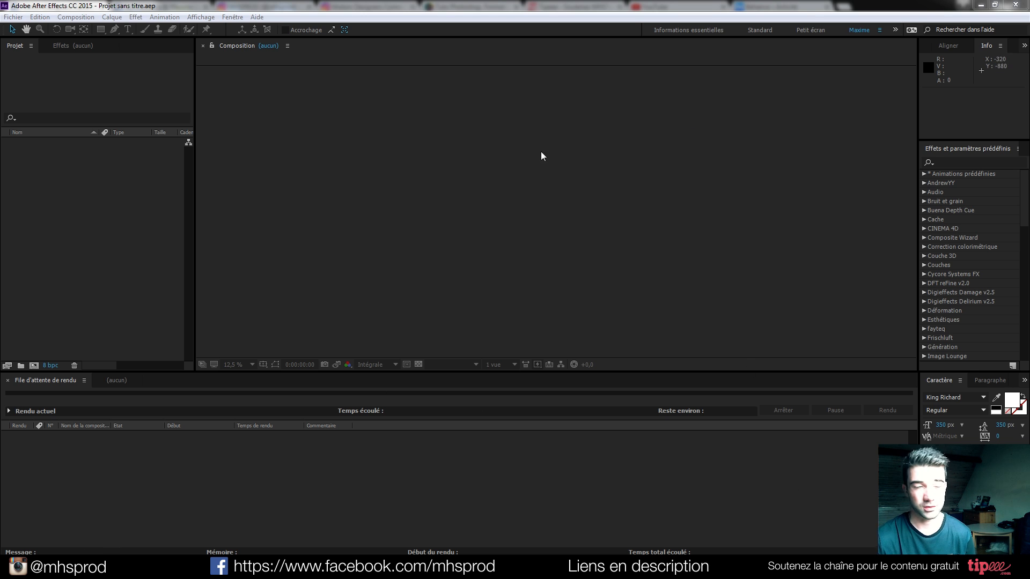
Switch to After Effects, create a new 8000 x 8000 px composition and review its settings
click(443, 228)
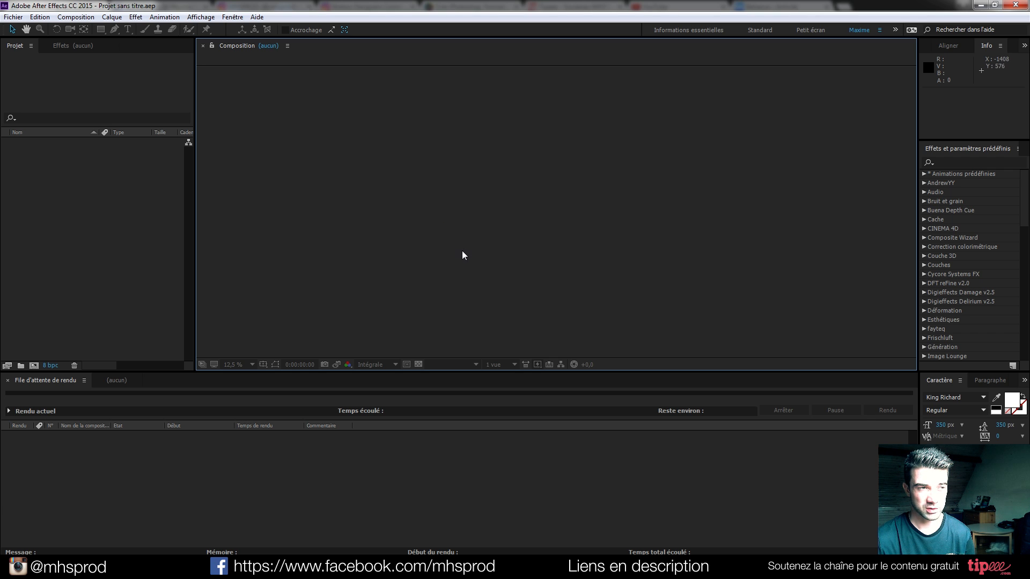
key(ctrl+n)
click(507, 161)
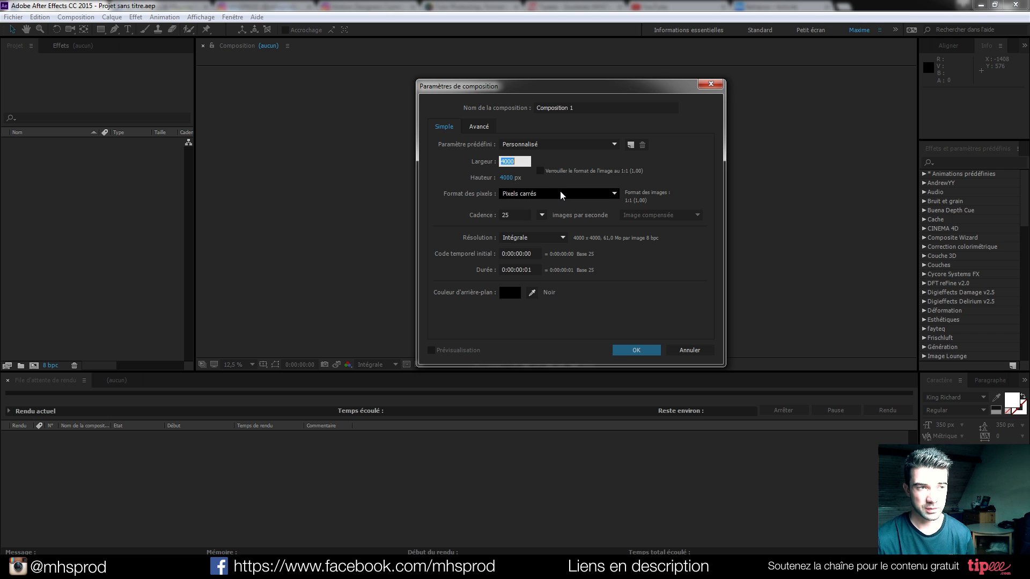
text(8000)
key(Tab)
text(8000)
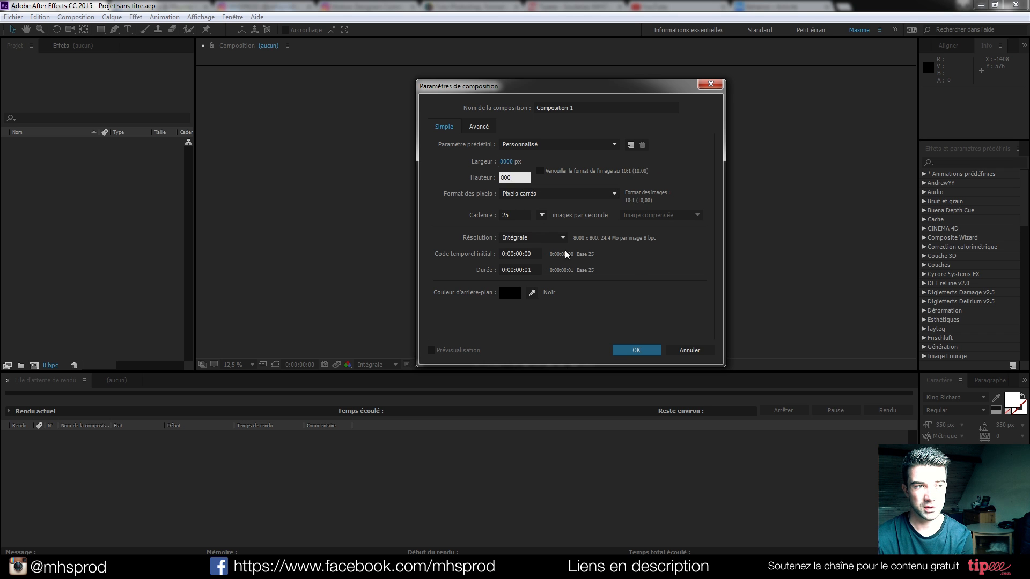
click(643, 347)
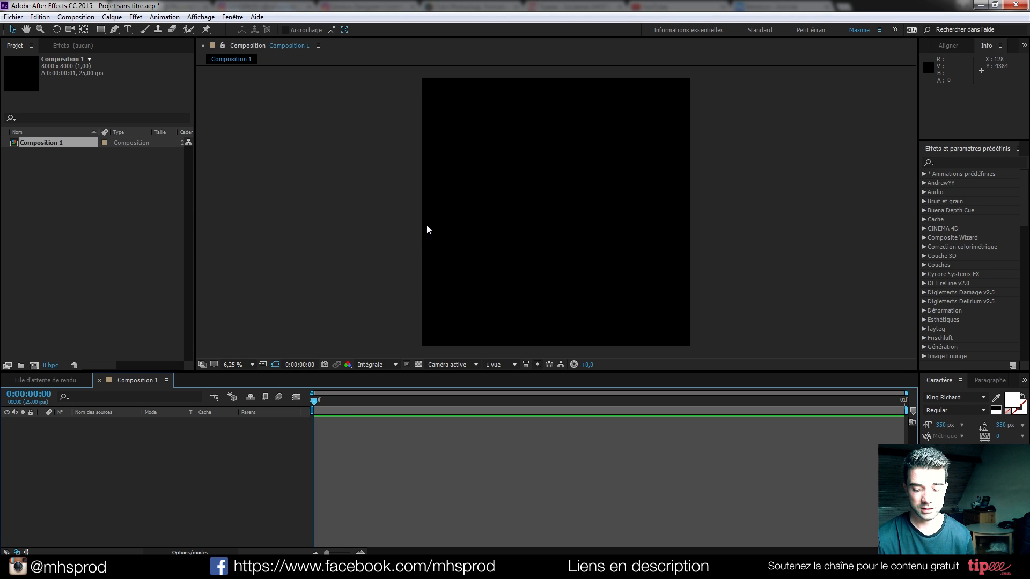
key(ctrl+k)
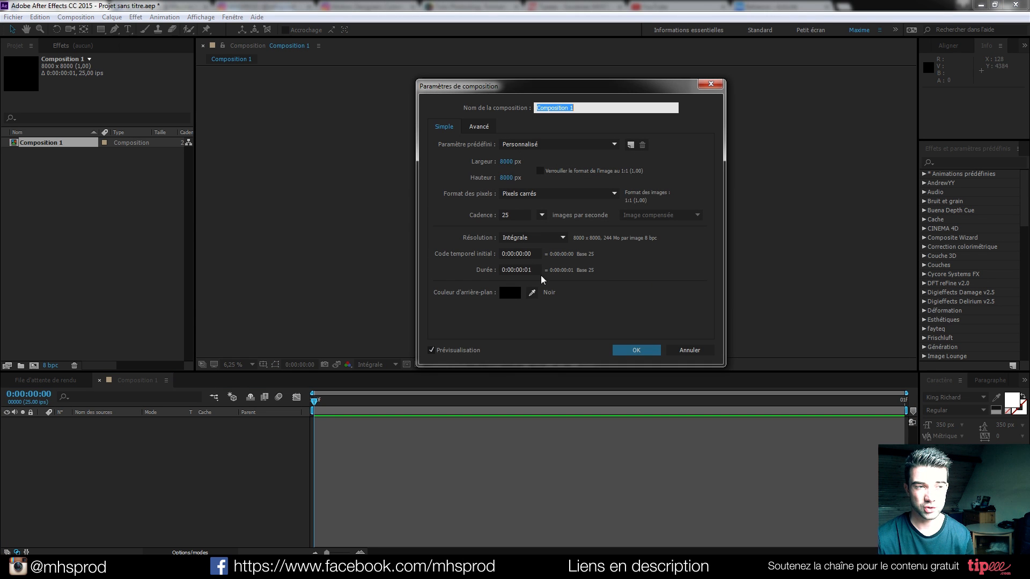
click(635, 351)
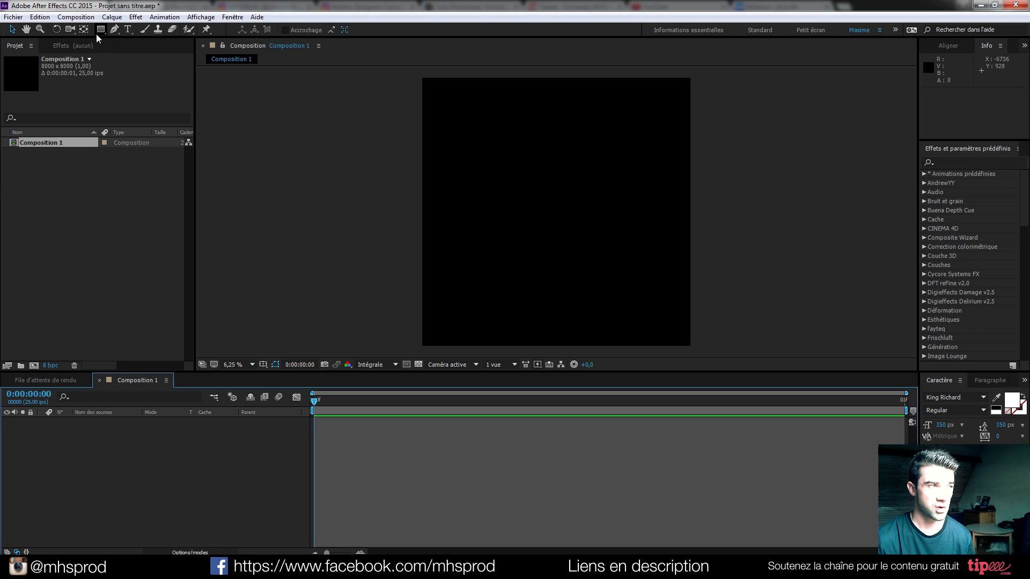
Draw a circle around the composition's centre, about three quarters of its width, with no fill and a 100 px stroke
drag(100, 28, 148, 56)
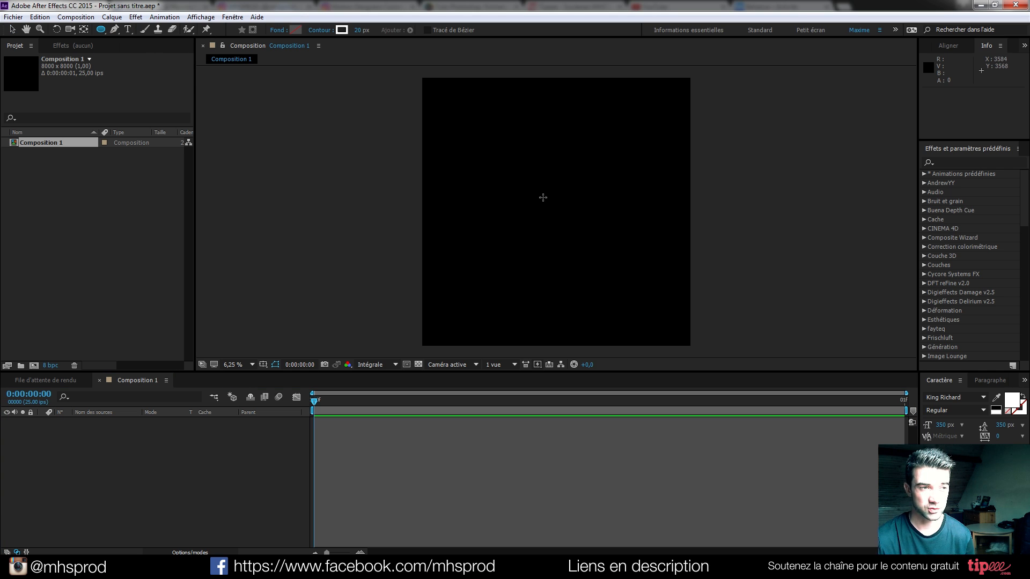
drag(547, 202, 658, 278)
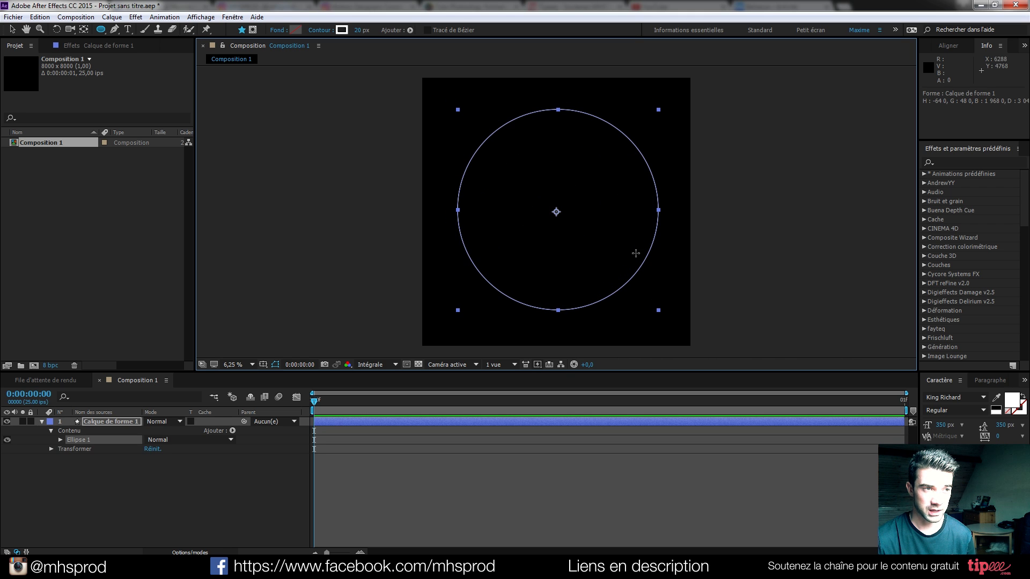
click(279, 31)
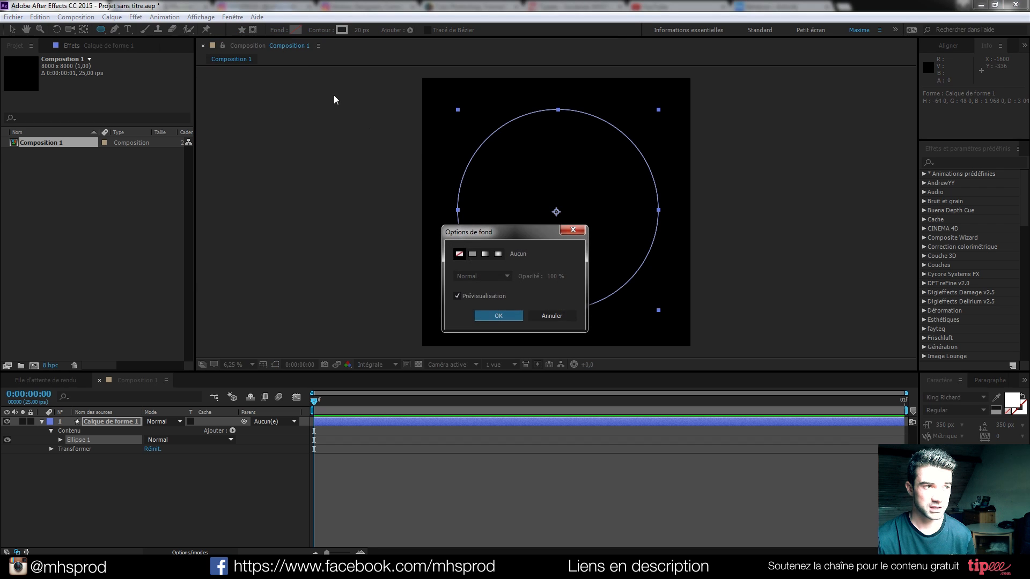
click(499, 317)
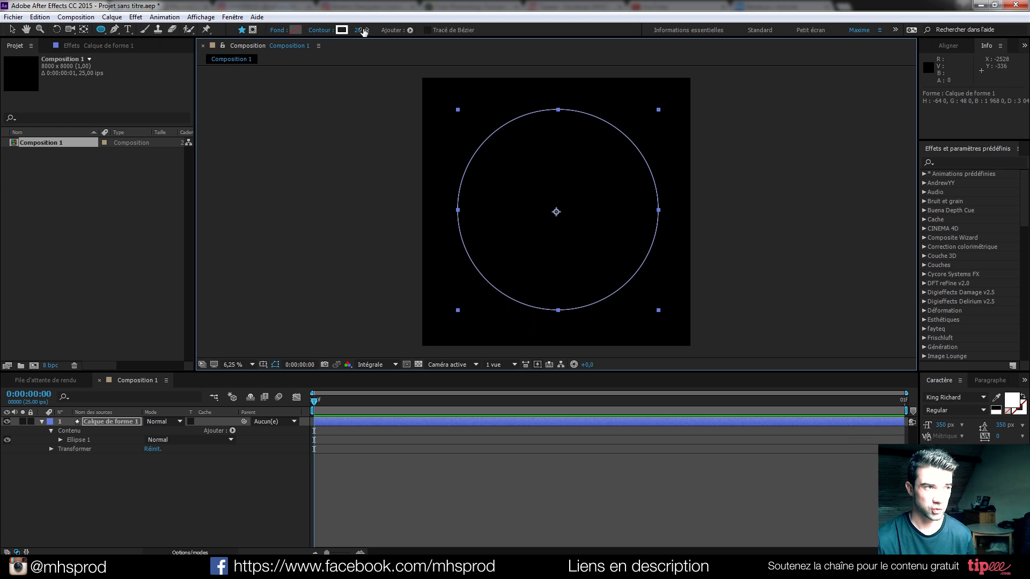
click(360, 30)
text(100)
key(Return)
click(212, 468)
click(81, 441)
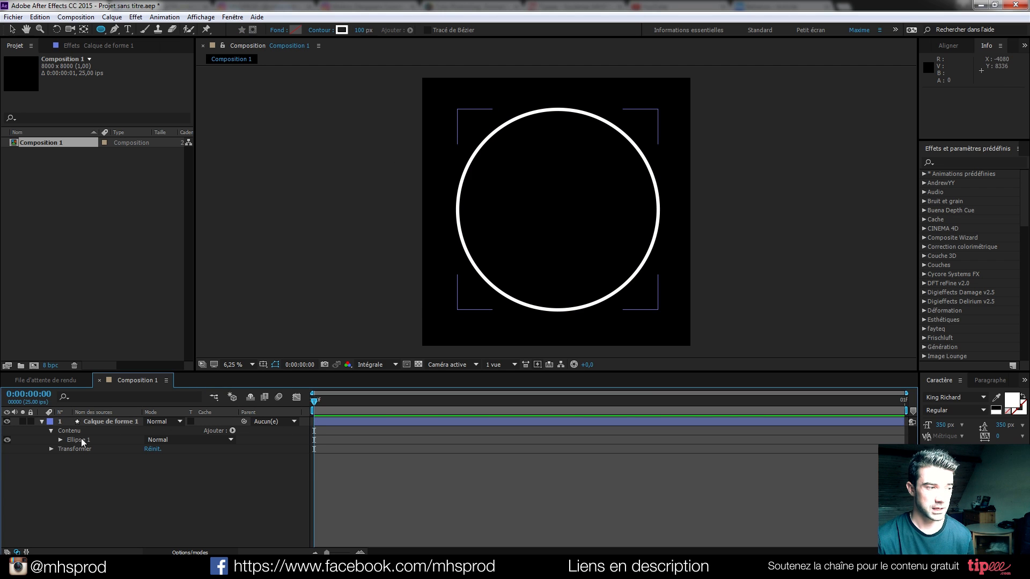
Expand the shape layer's transform properties and the circle's Ellipse 1 contents, including its own transform group
click(51, 450)
click(61, 440)
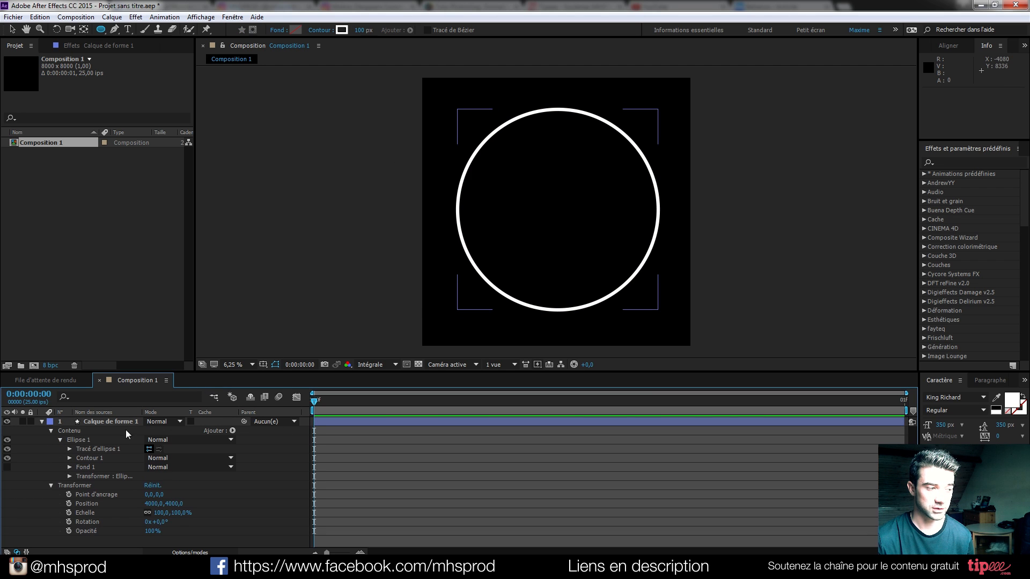
click(69, 477)
scroll(67, 474, down, 3)
scroll(67, 469, up, 3)
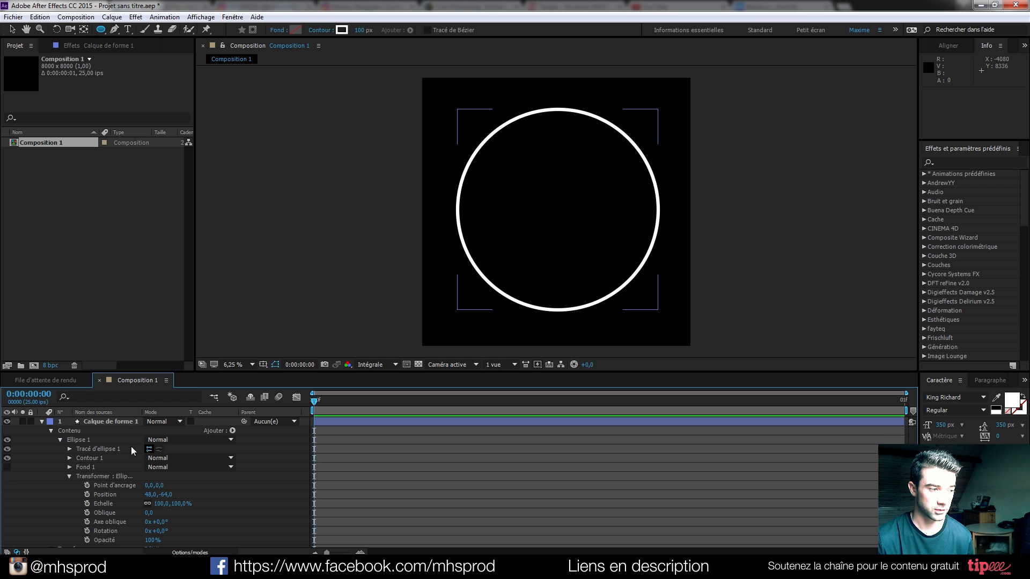
click(230, 443)
click(246, 447)
Expand the circle's stroke settings (Contour 1) and add a dash pattern to the stroke
click(70, 458)
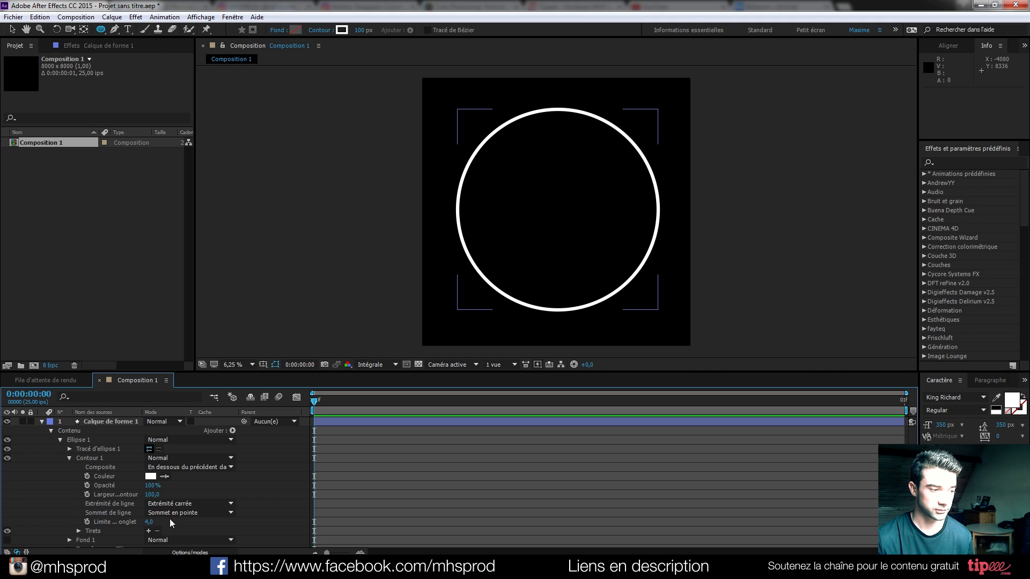
scroll(188, 523, down, 3)
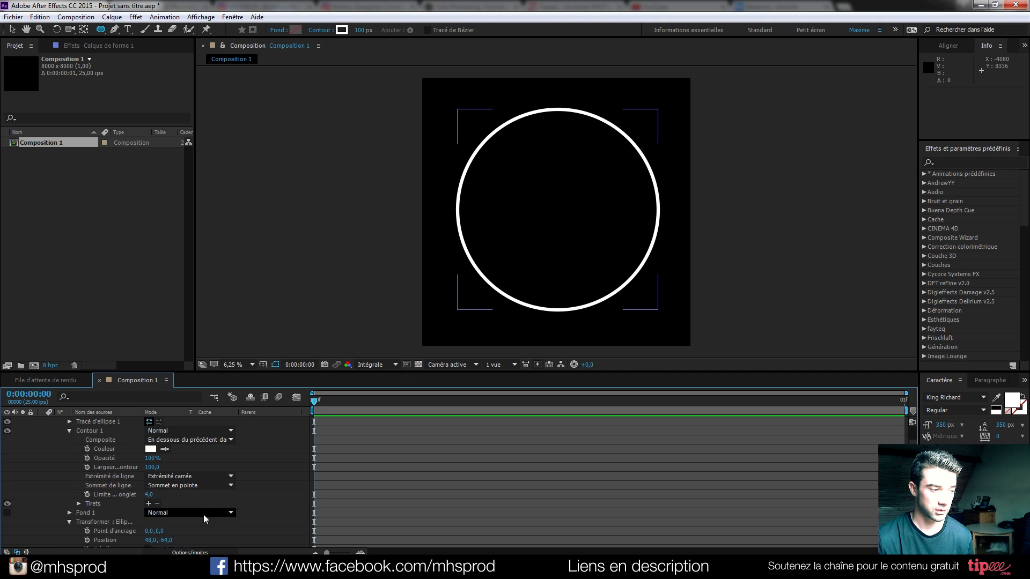
click(149, 503)
scroll(196, 505, down, 3)
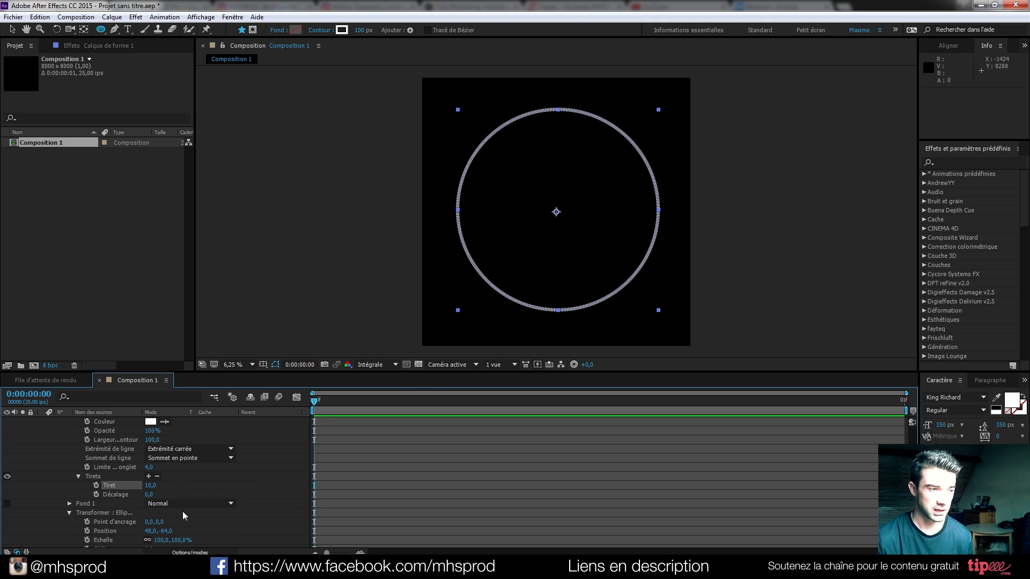
Try different dash values on the circle's stroke and set the dash length (Tiret) to 5
drag(151, 487, 216, 490)
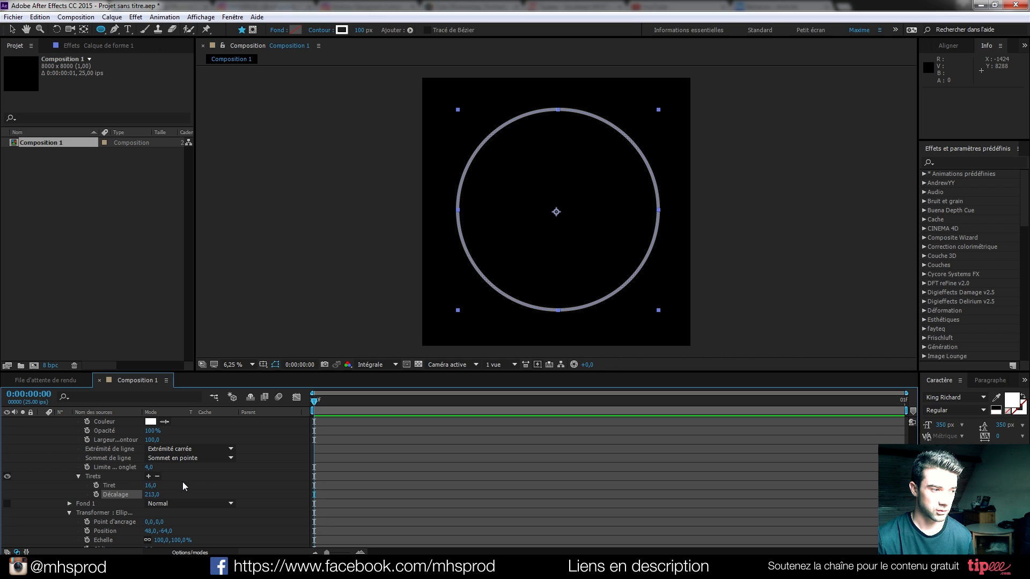
click(151, 485)
text(5)
key(Return)
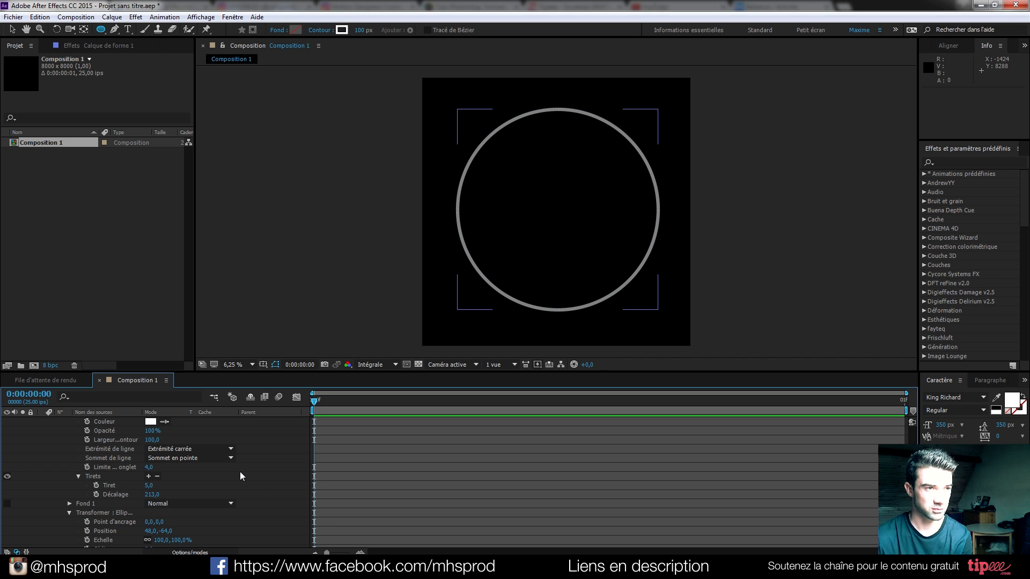
click(148, 485)
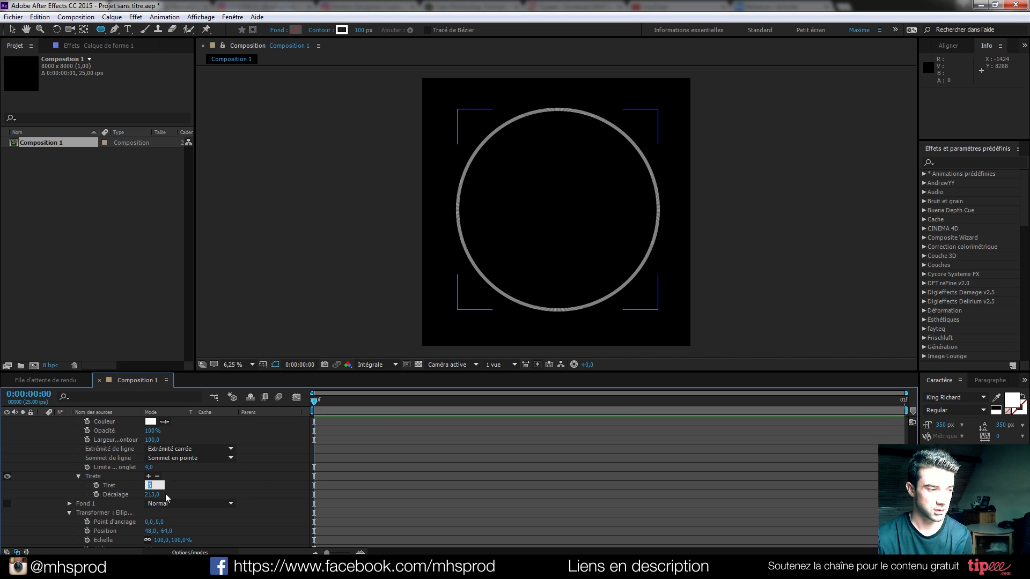
key(Return)
Set the circle's dash offset (Décalage) to 18 and its dash length (Tiret) to 101.4
drag(148, 495, 39, 494)
scroll(475, 214, up, 4)
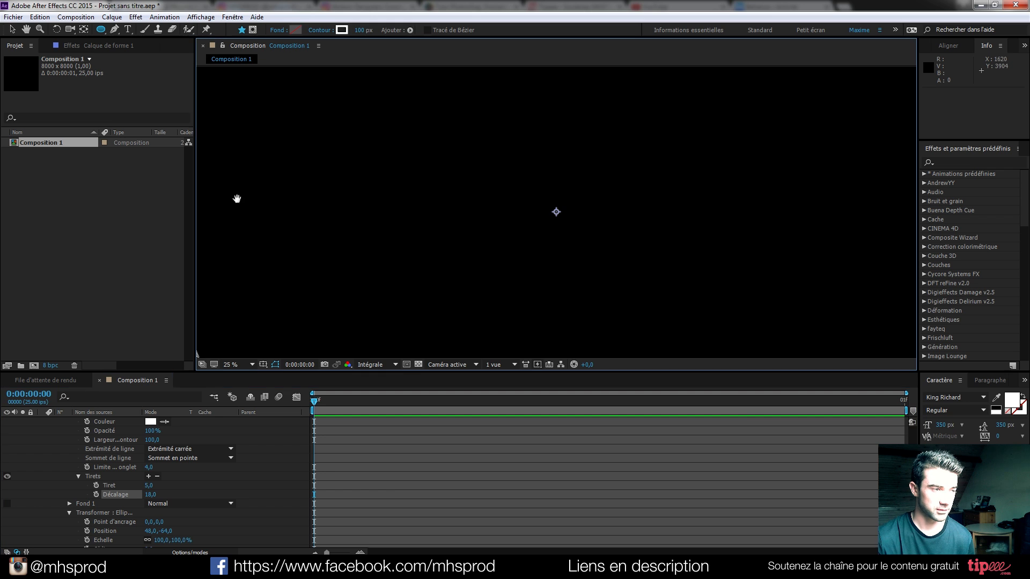
scroll(404, 215, up, 4)
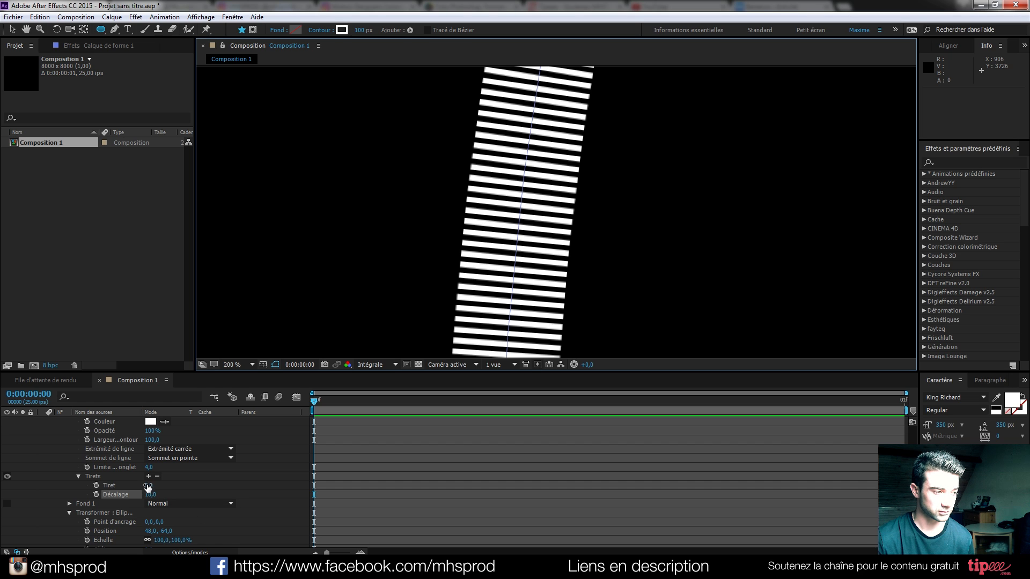
mouse_move(148, 485)
mouse_down()
mouse_move(137, 485)
mouse_move(375, 365)
mouse_move(607, 227)
mouse_up()
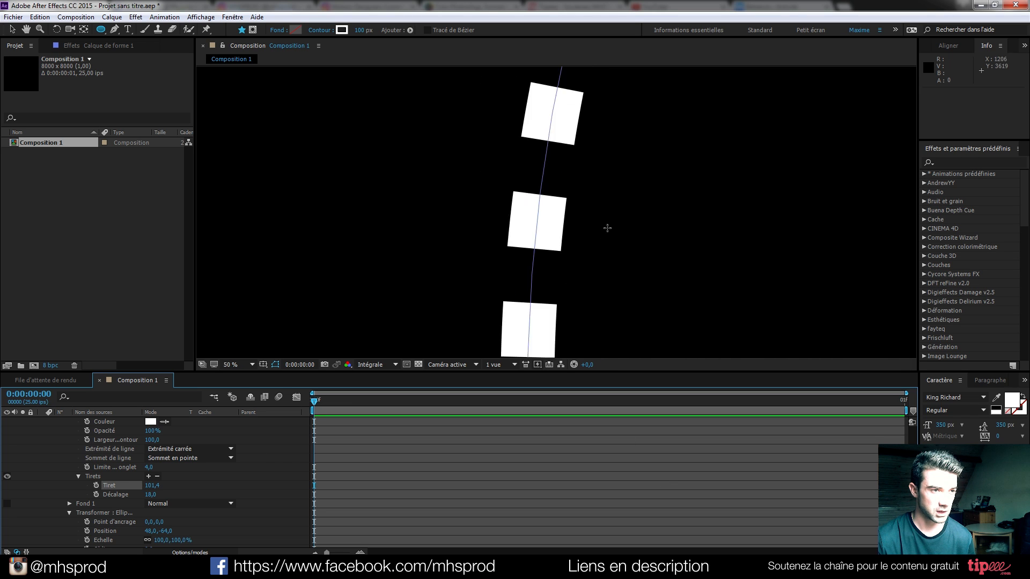
scroll(606, 227, down, 5)
scroll(681, 269, down, 4)
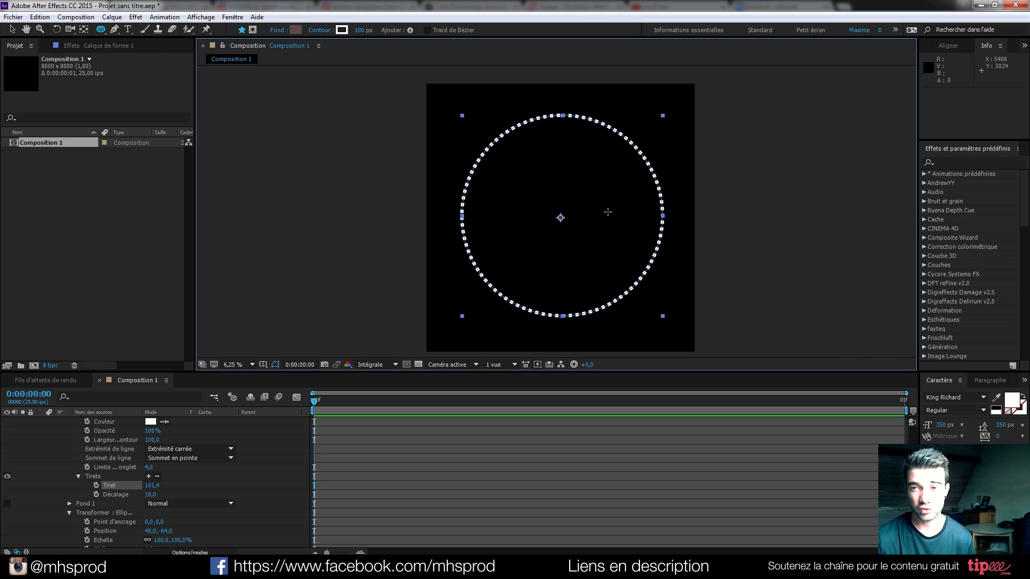
Widen the circle's stroke to 356 px, then collapse and hide its shape layer
drag(360, 30, 516, 46)
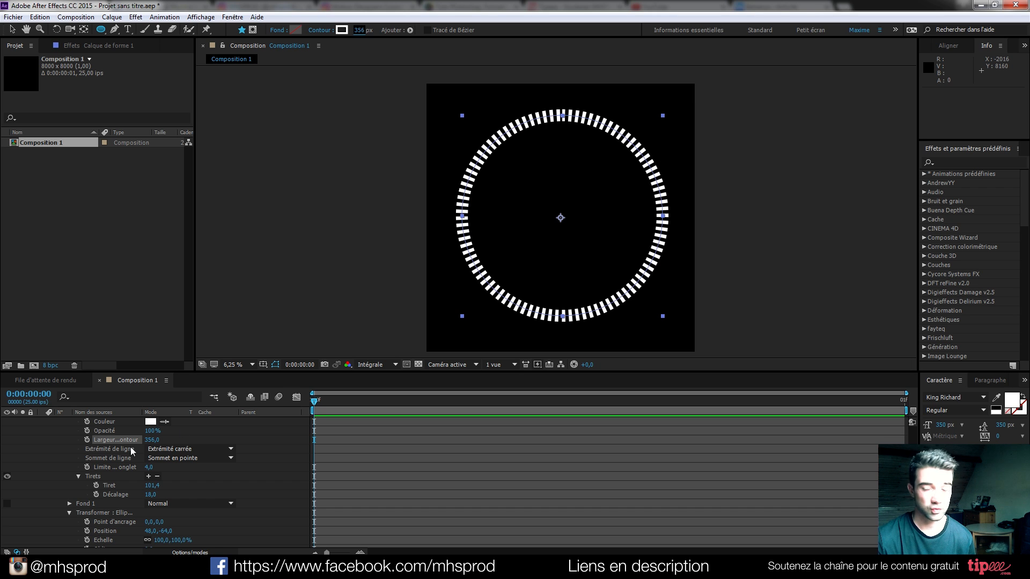
scroll(70, 453, up, 3)
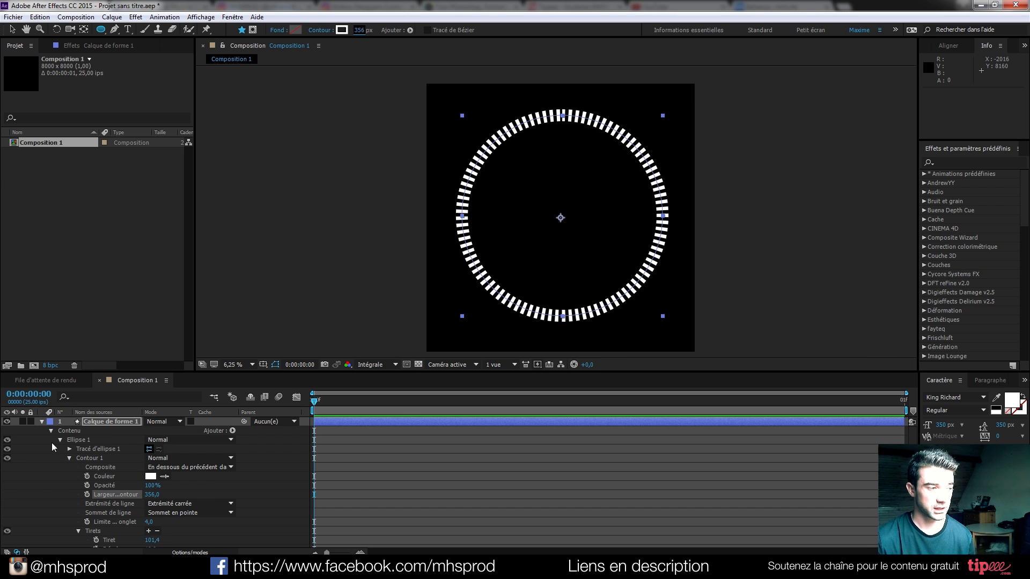
click(42, 423)
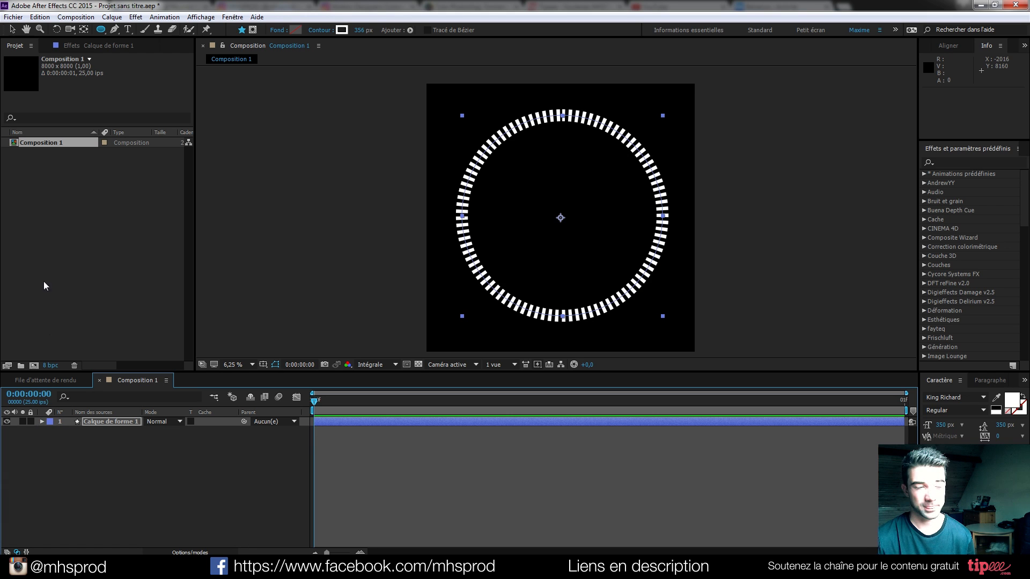
click(7, 422)
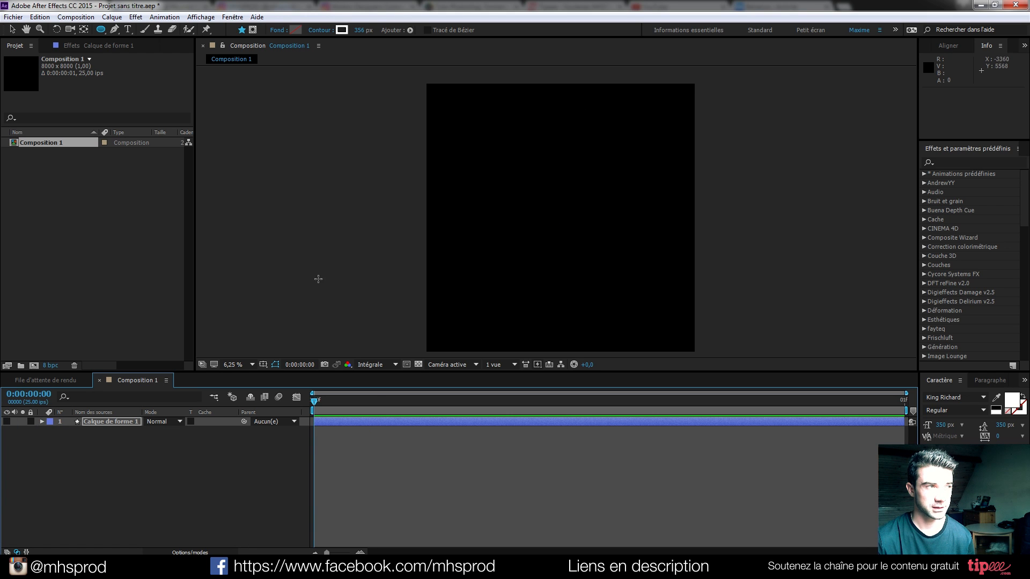
Draw a thin closed rectangle with the Pen tool in the left part of the composition, inside the hidden circle layer
click(114, 30)
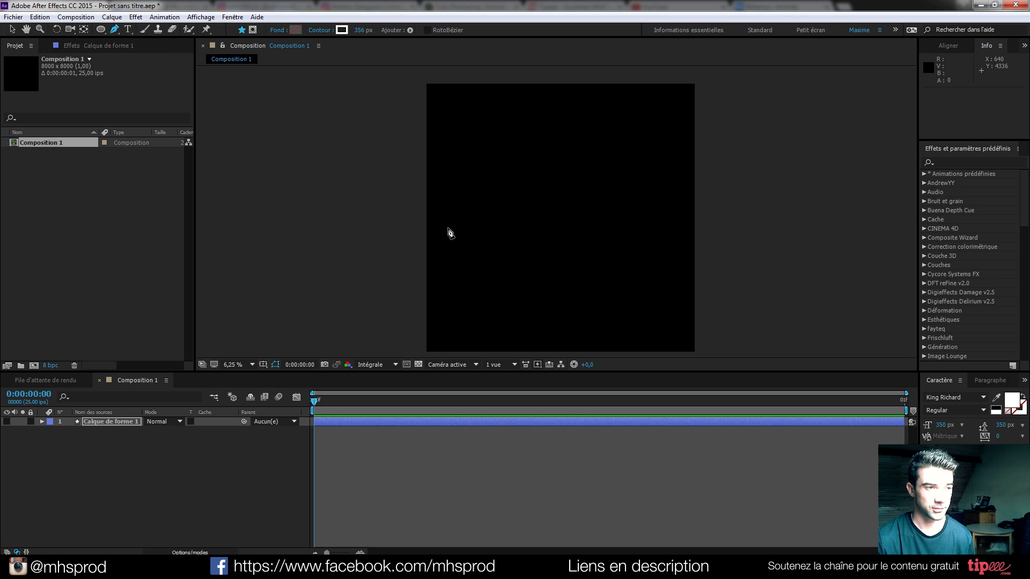
key(period)
click(366, 206)
click(419, 205)
click(419, 214)
click(366, 214)
click(366, 206)
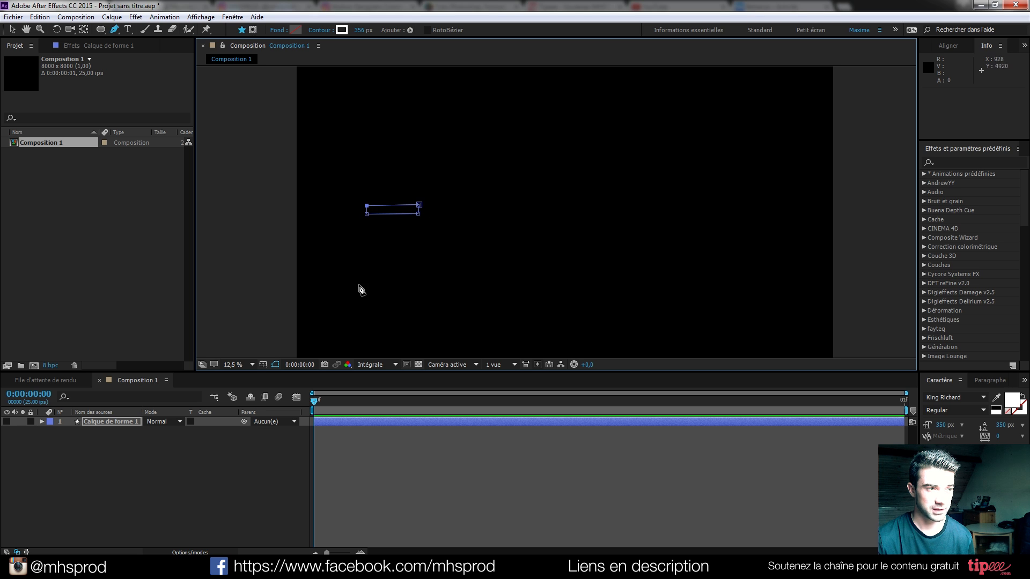
Set the stroke width to 50 px and deselect the shape layer
click(358, 32)
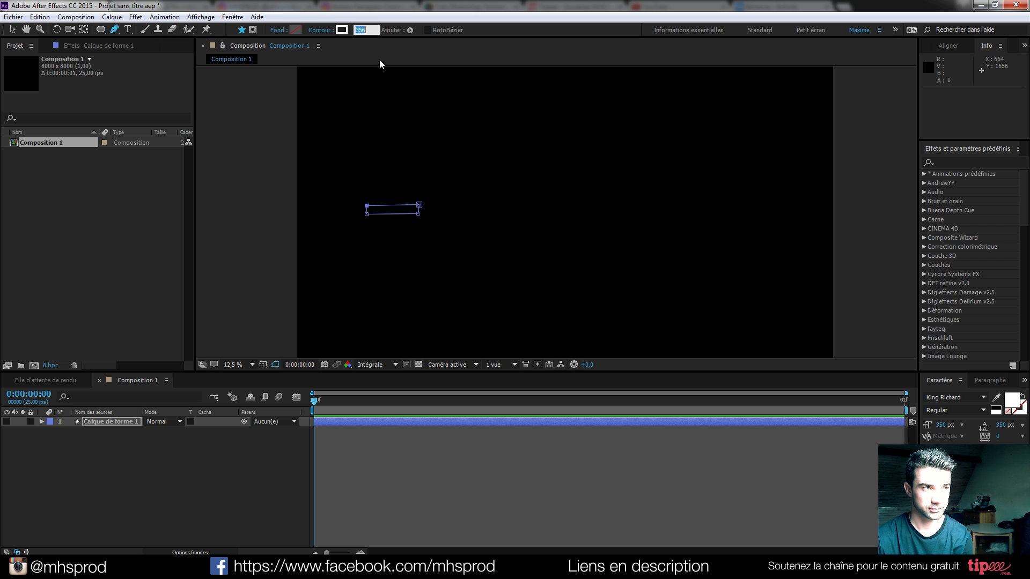
text(50)
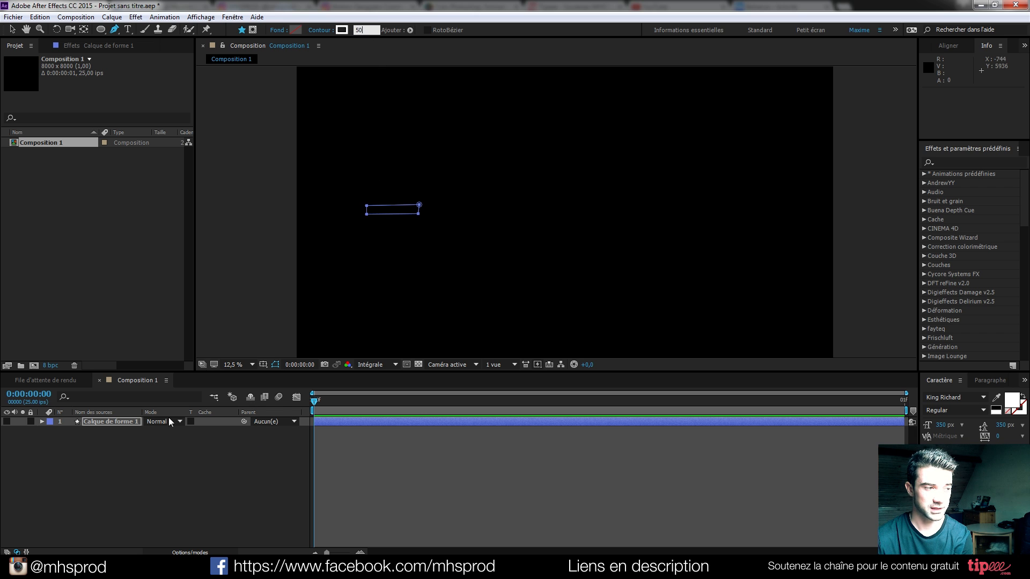
click(171, 451)
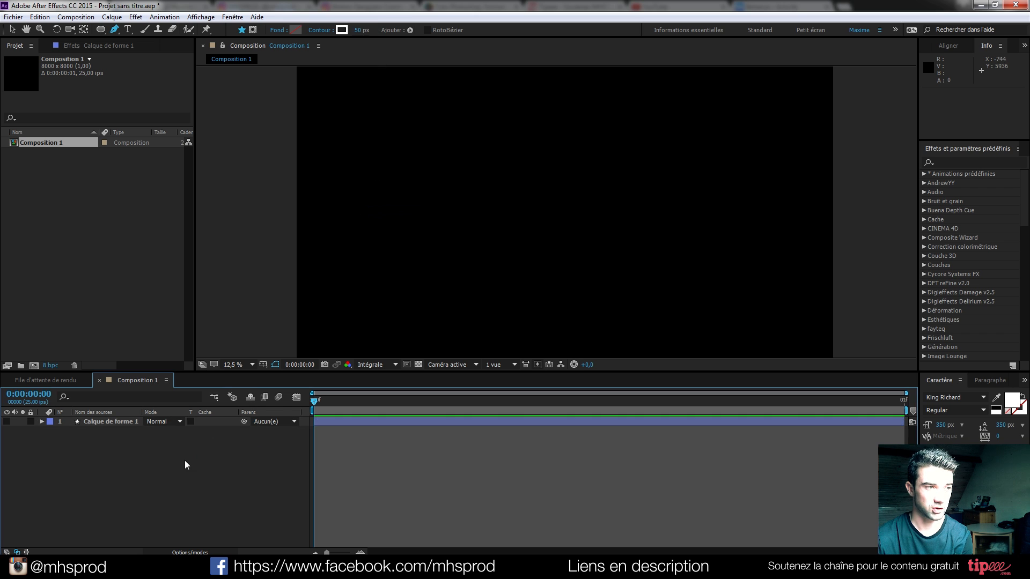
Show the circle's shape layer (Calque de forme 1) and delete it
click(101, 423)
click(7, 421)
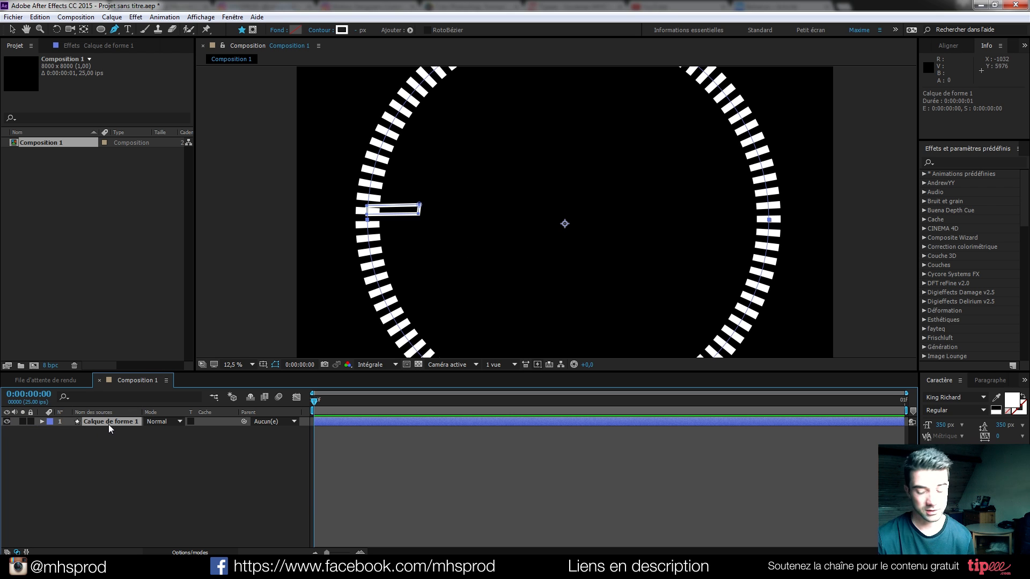
key(Delete)
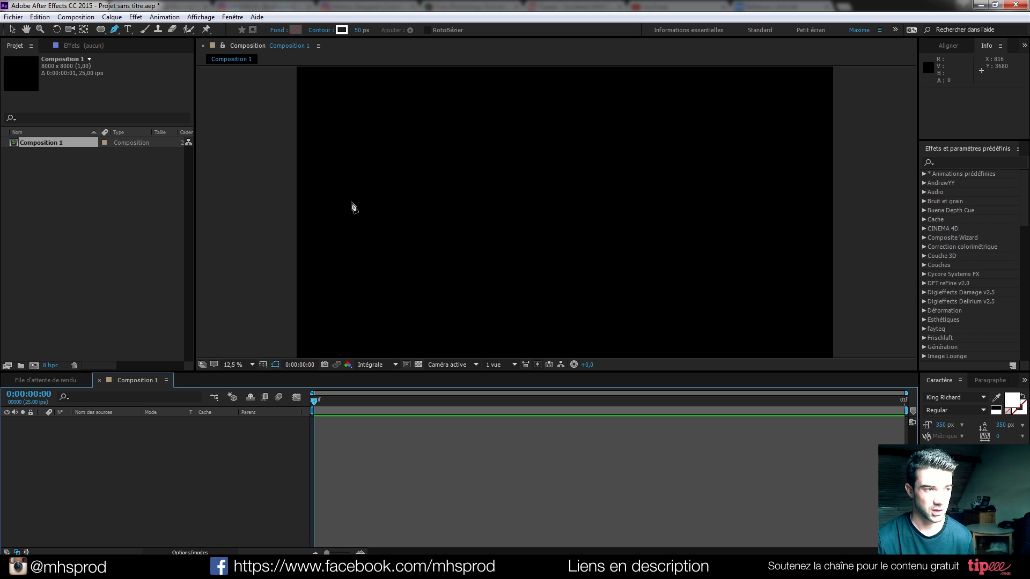
Undo the layer deletion, the stroke width change and the drawing of the rectangle's path points
key(ctrl+z)
key(ctrl+z)
key(ctrl+z)
key(ctrl+z)
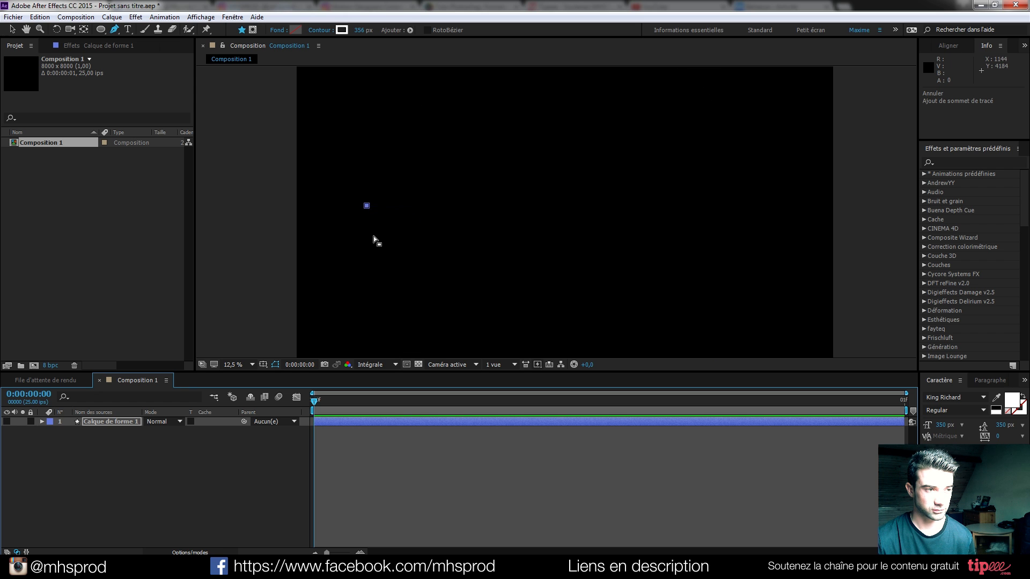
Draw a closed four-point outline with the Pen tool on a new shape layer and raise its lower-right corner
click(132, 476)
click(372, 195)
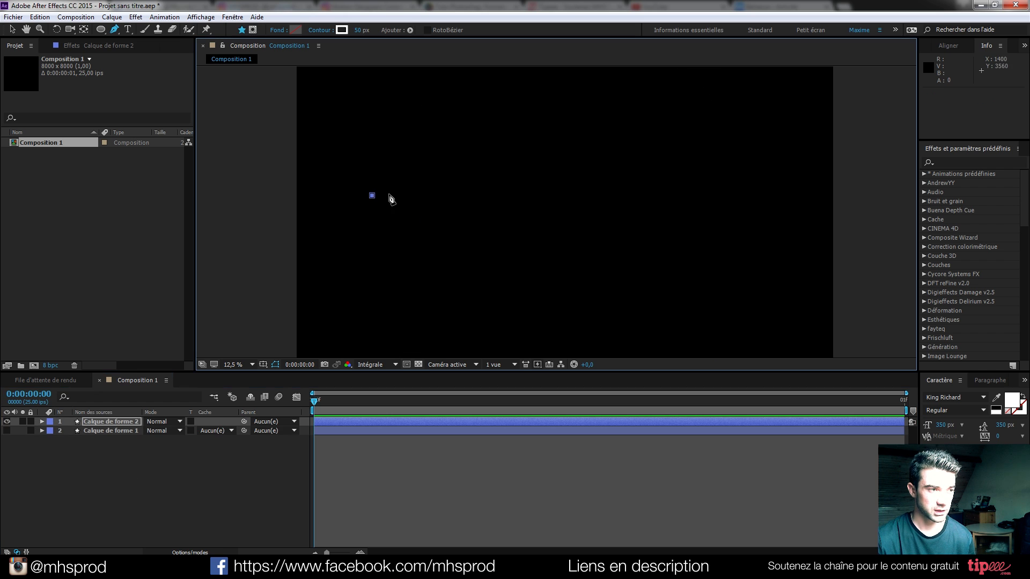
click(437, 195)
click(433, 227)
click(365, 210)
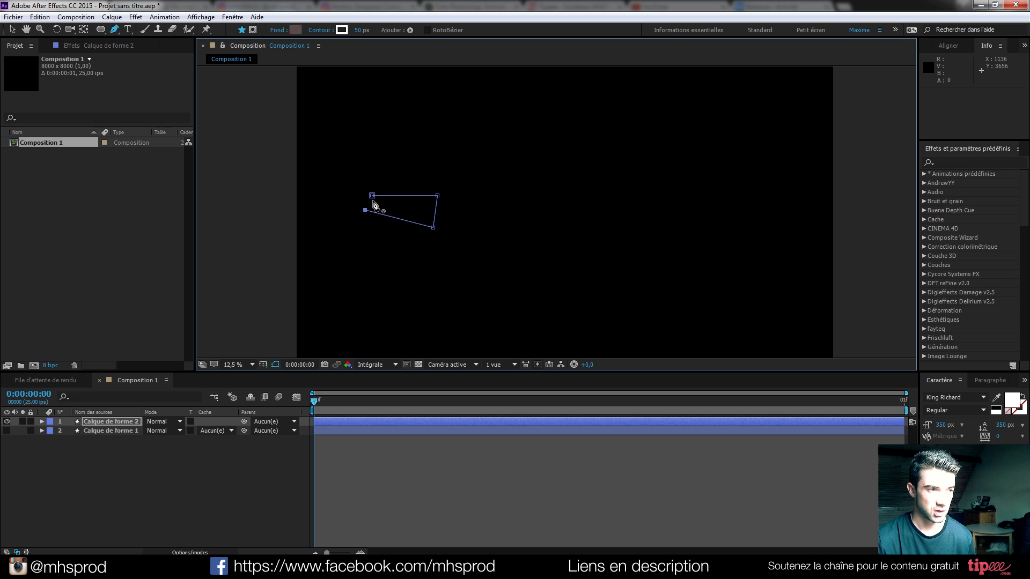
click(371, 195)
drag(433, 227, 436, 213)
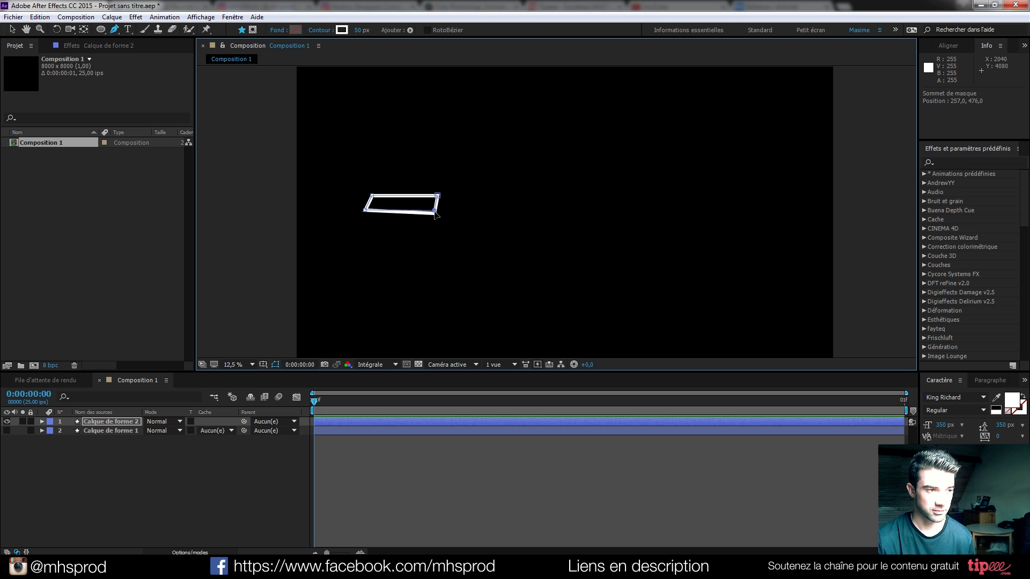
Show the rulers and place two horizontal guides near the composition's top and two vertical guides at 256 and 1344
click(263, 365)
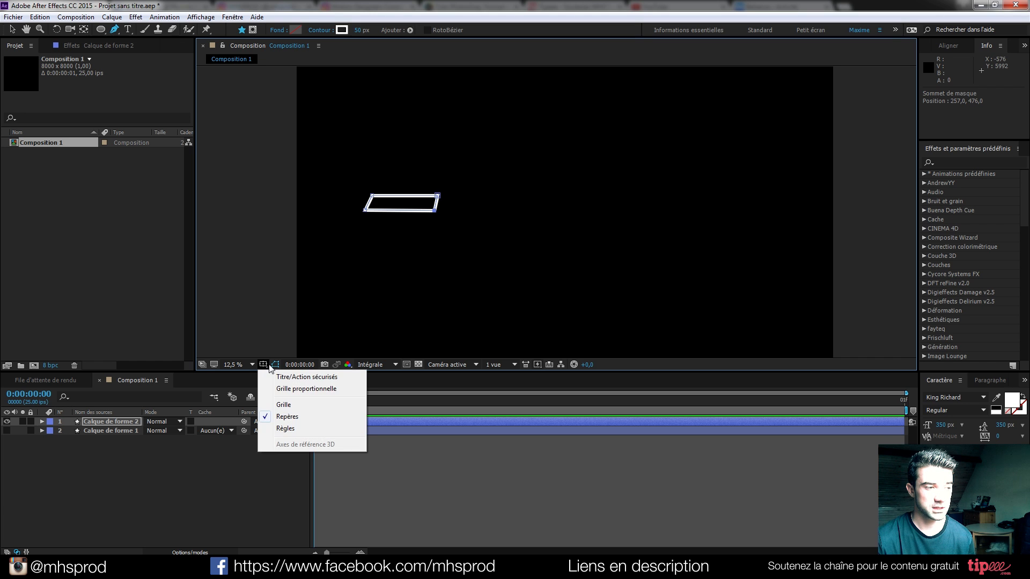
click(295, 432)
drag(310, 70, 333, 104)
drag(203, 121, 319, 119)
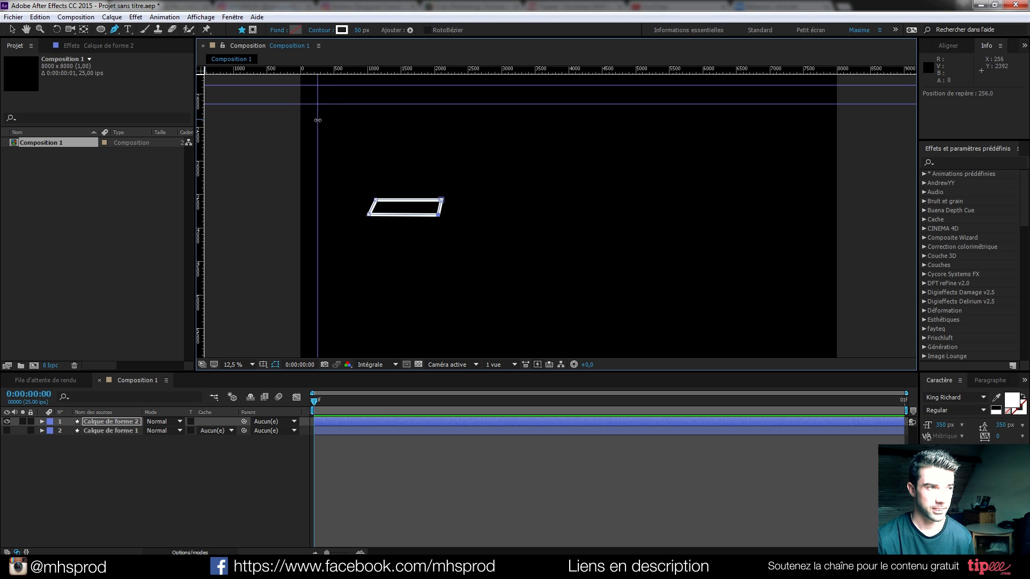
drag(203, 126, 391, 125)
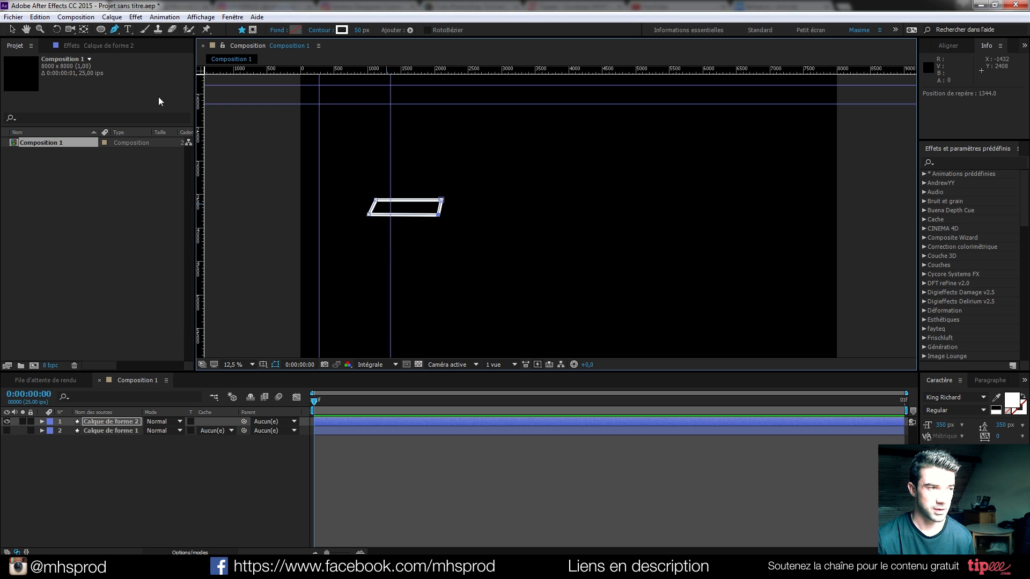
Move the four corner points of the outline onto the guide intersections to form an even rectangle
click(114, 424)
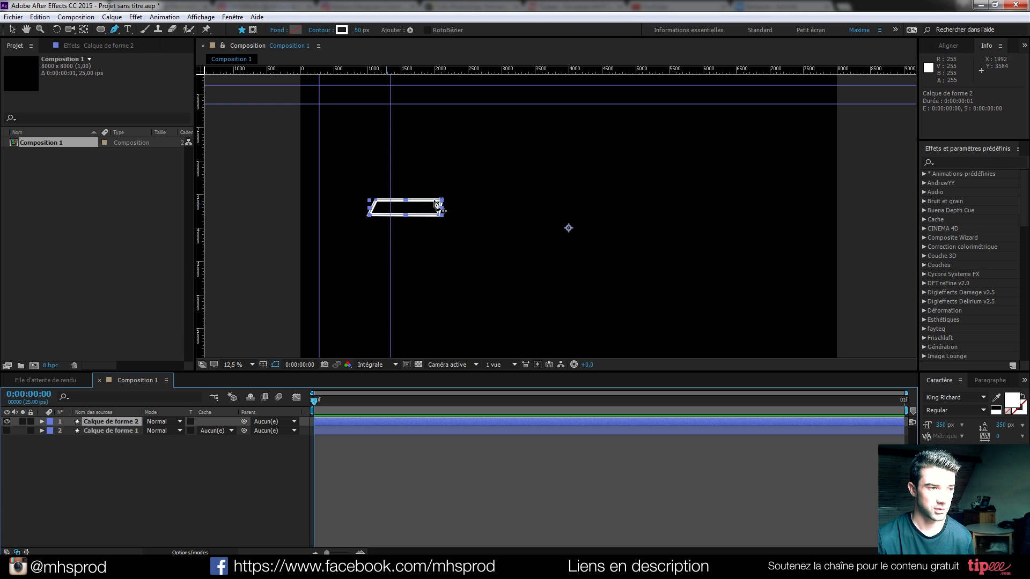
drag(443, 200, 391, 85)
drag(438, 215, 391, 103)
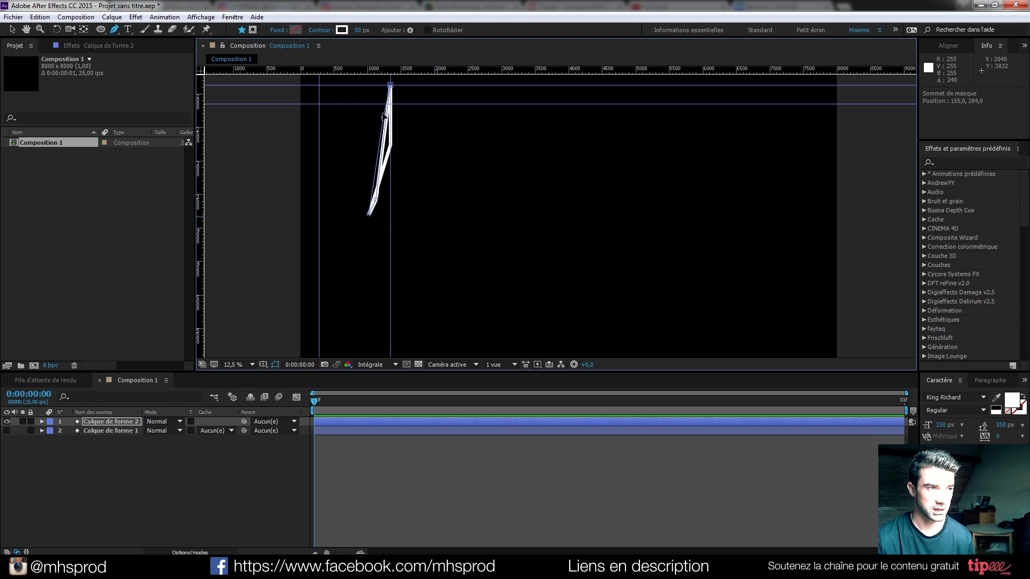
drag(368, 216, 319, 87)
drag(376, 201, 319, 104)
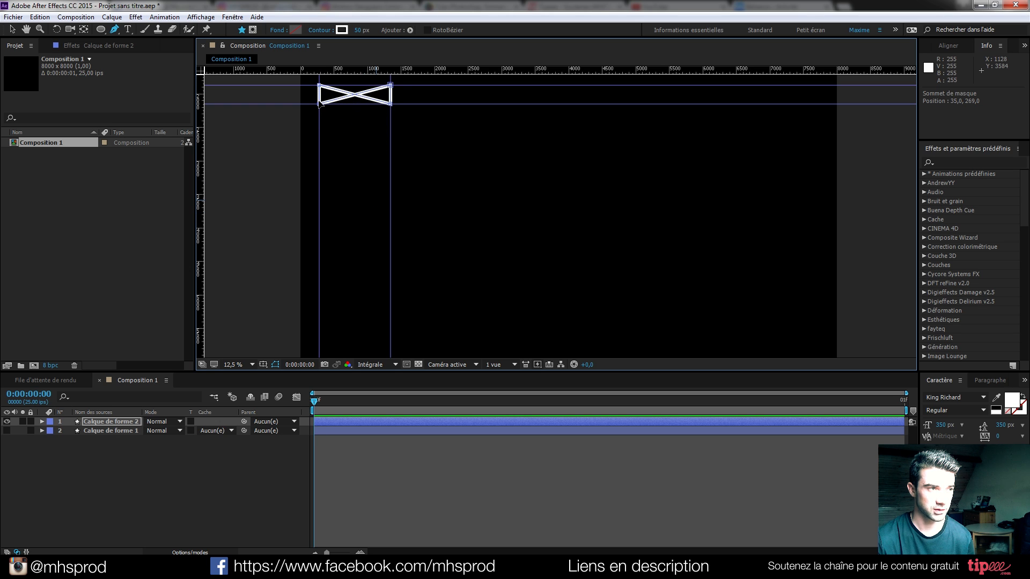
mouse_move(319, 86)
mouse_down()
mouse_move(332, 132)
mouse_move(318, 87)
mouse_up()
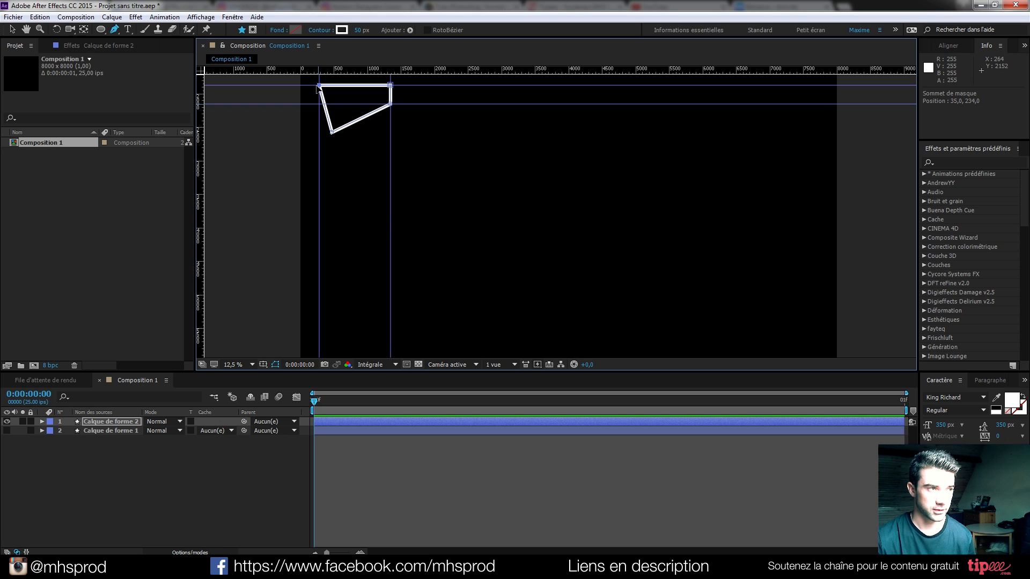
drag(331, 132, 319, 104)
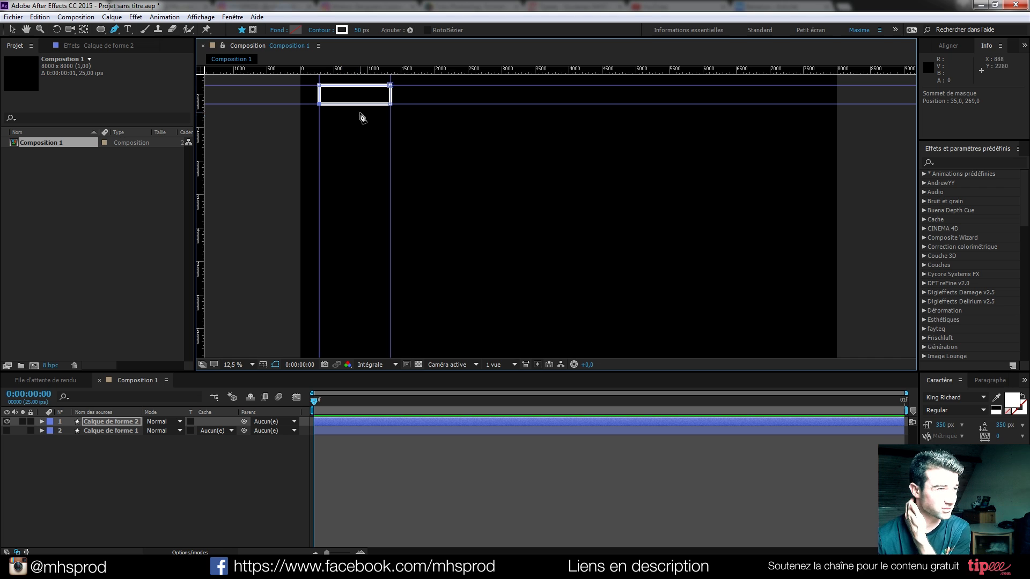
Hide the guides and centre the anchor point of Calque de forme 2 on the rectangle
click(263, 365)
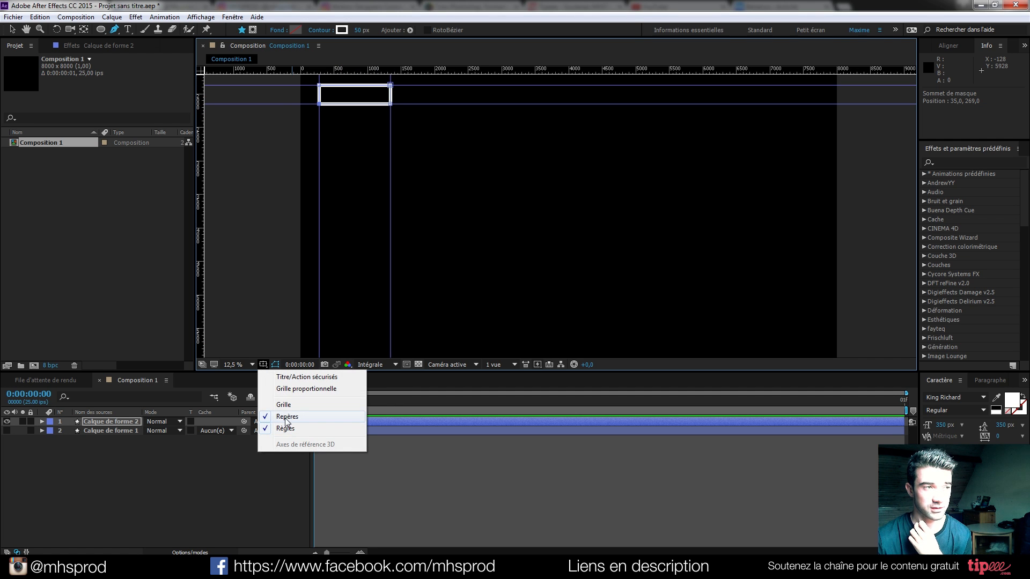
click(286, 421)
click(119, 424)
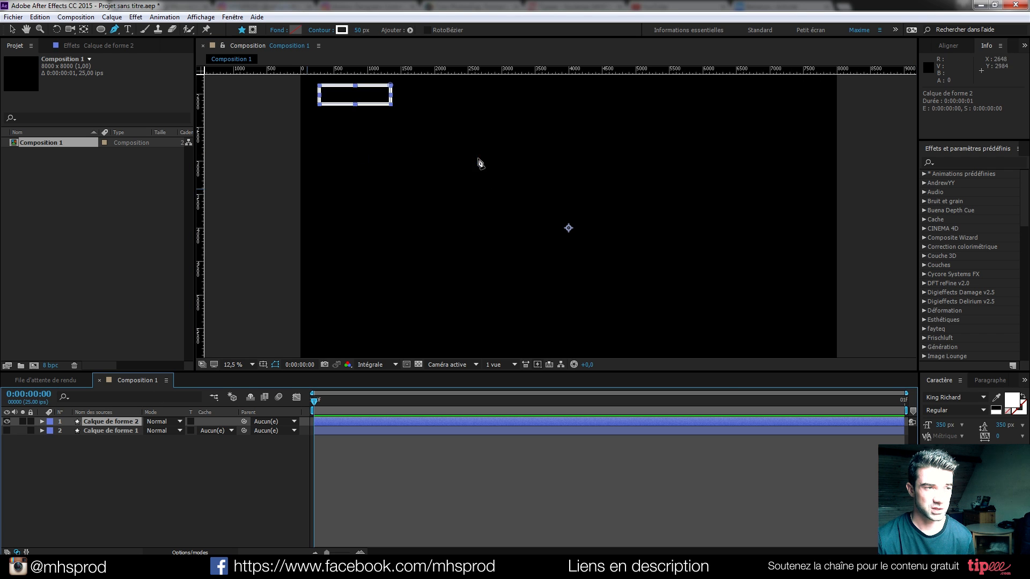
drag(437, 167, 455, 196)
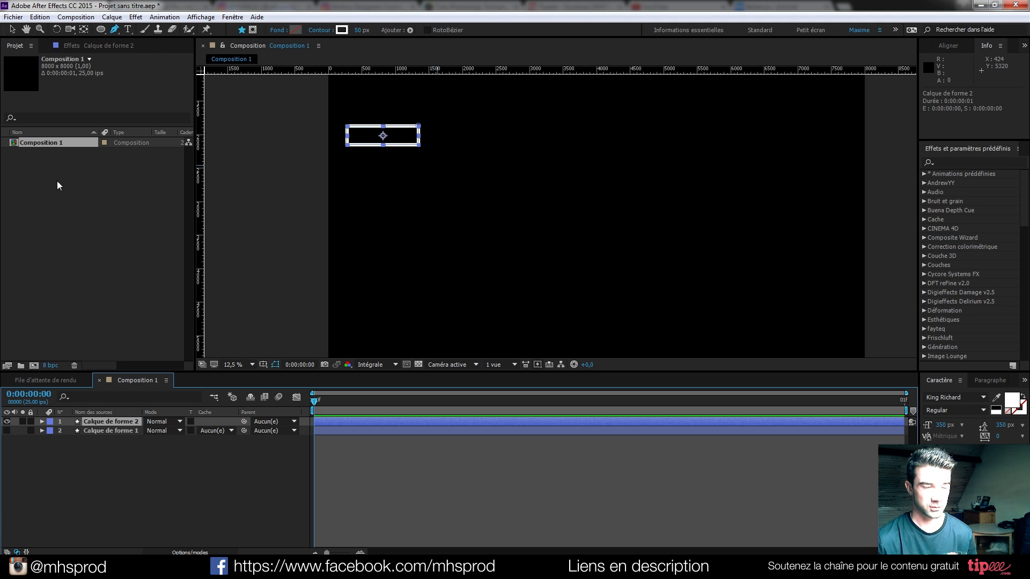
Try to scale the rectangle by its lower-right corner with the Selection tool and undo the changes
click(12, 29)
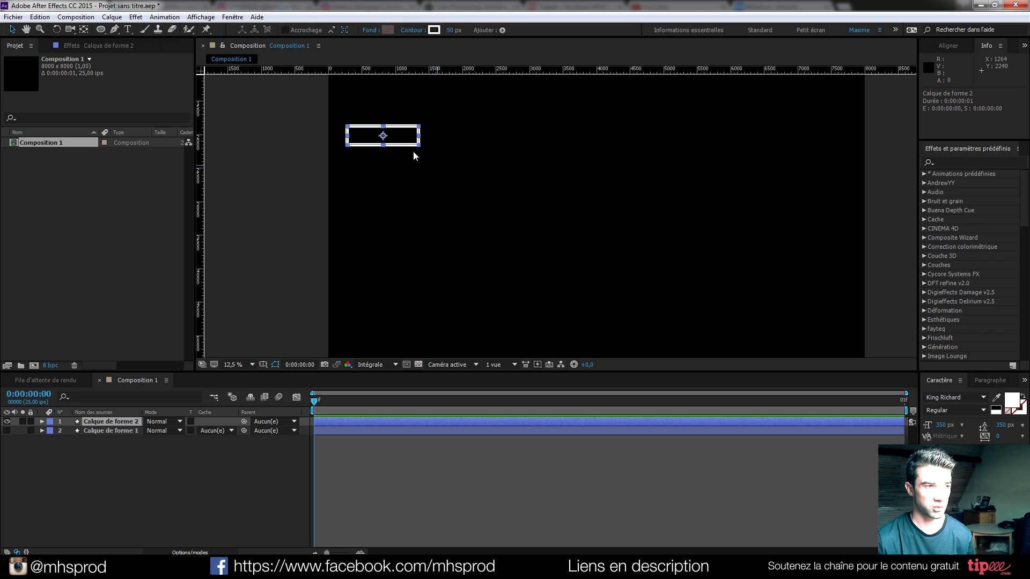
drag(420, 145, 595, 268)
key(ctrl+z)
key(ctrl+z)
key(ctrl+z)
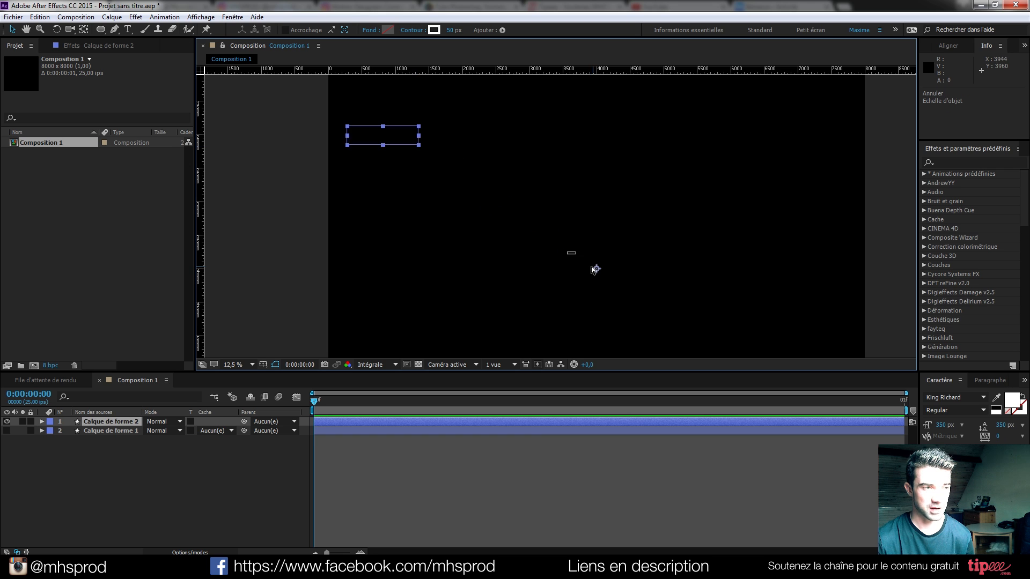
Find the Trapcode Echospace effect and apply it to the rectangle's layer (Calque de forme 2)
click(100, 424)
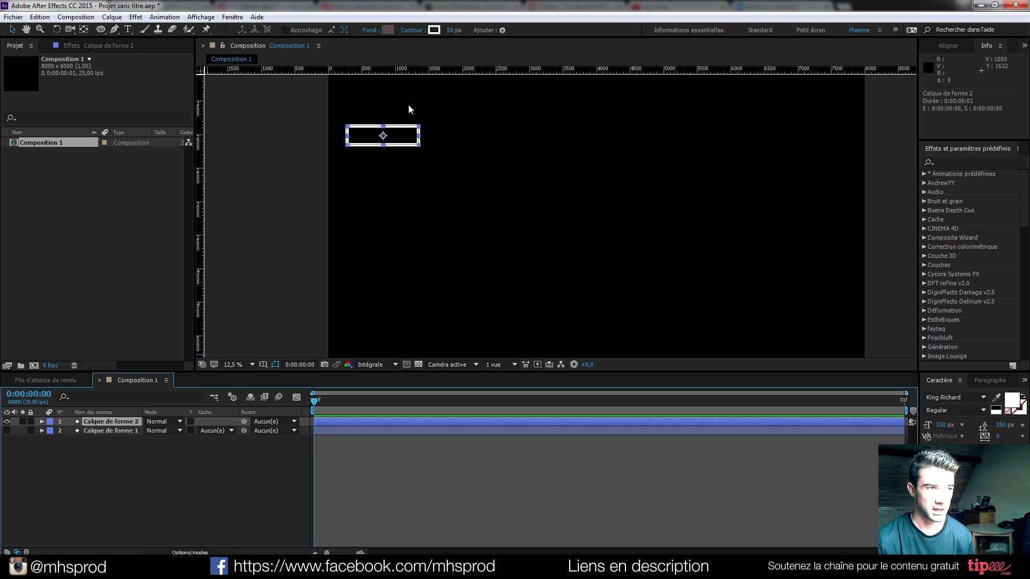
click(99, 431)
click(102, 422)
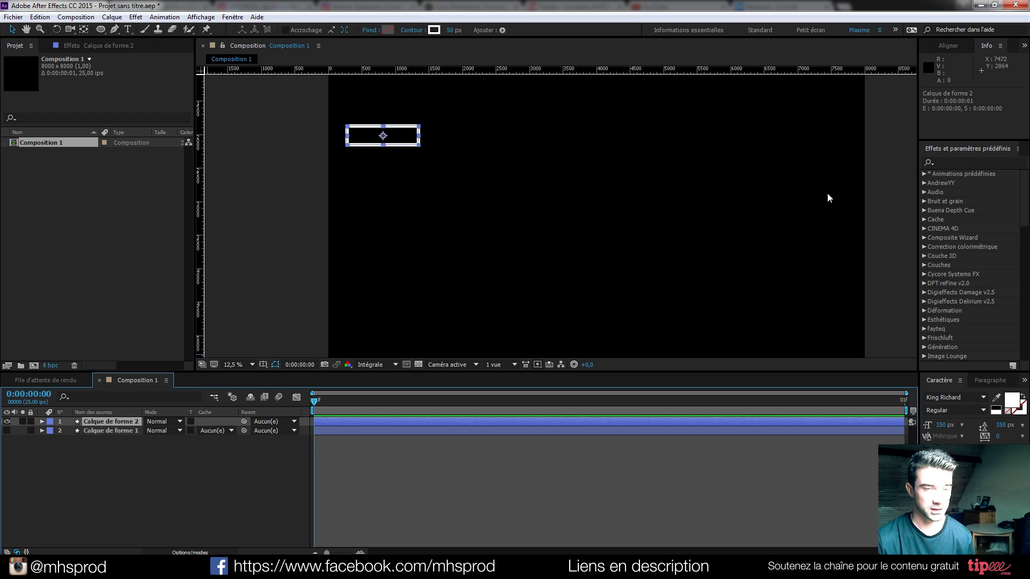
click(964, 161)
text(echospa)
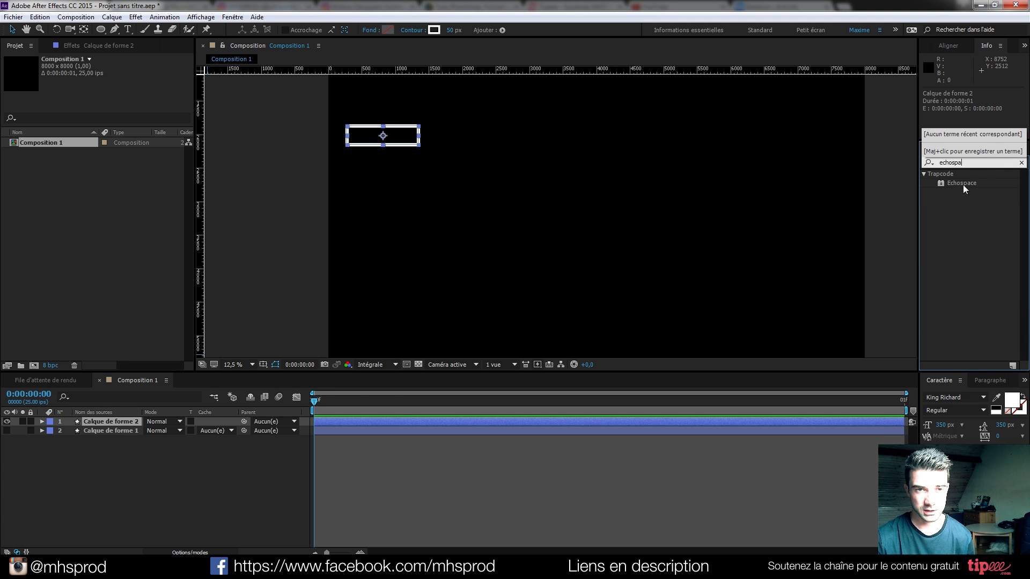
drag(961, 183, 407, 214)
Set the Echospace instances to 5 and generate the repeated layers
click(15, 77)
click(110, 87)
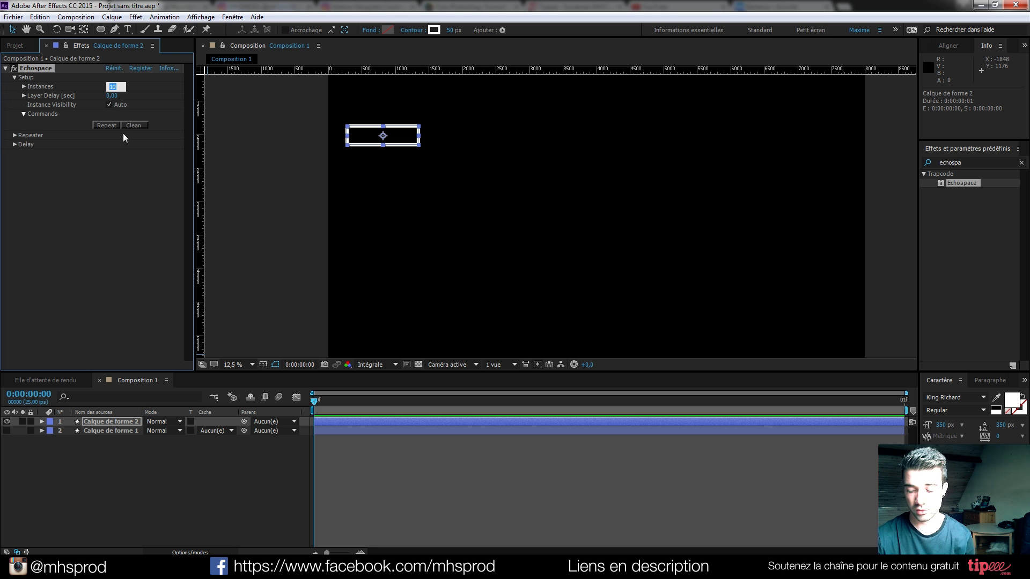
click(110, 166)
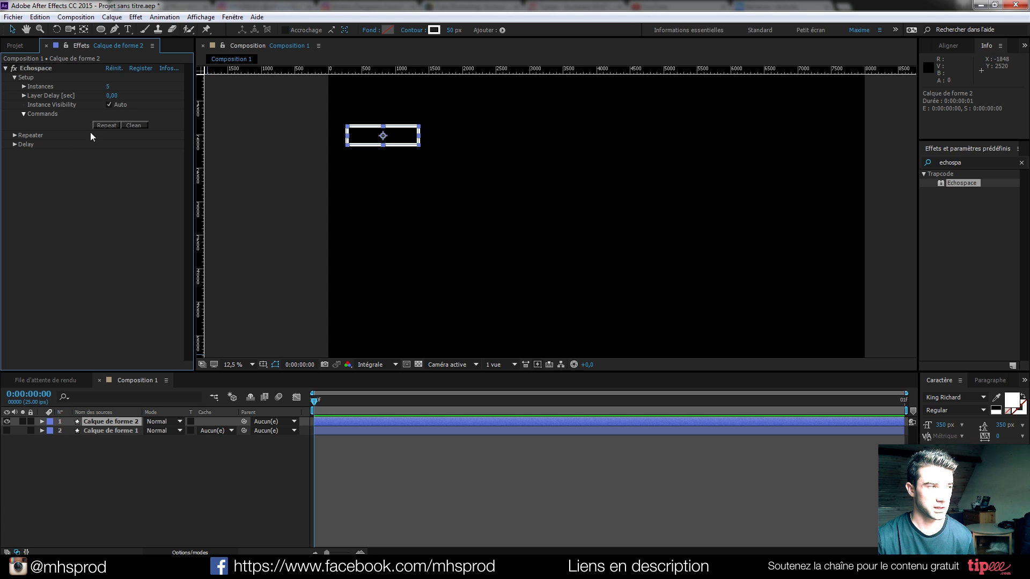
click(105, 126)
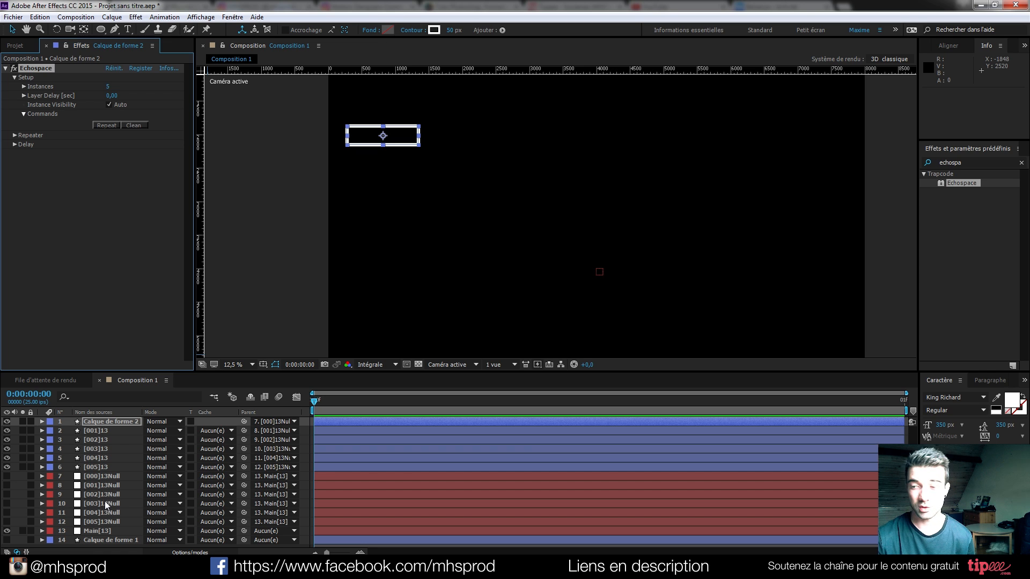
Set the Echospace repeater's X Offset to 1180 and its Scale to -5 for a row of shrinking rectangles
click(15, 135)
drag(114, 145, 595, 146)
drag(682, 143, 751, 151)
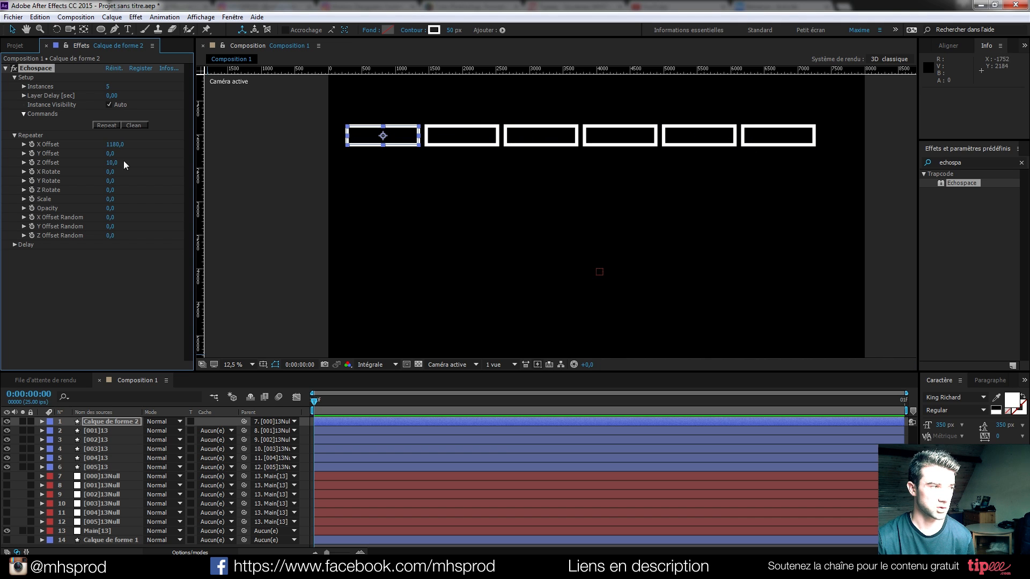
mouse_move(111, 200)
mouse_down()
mouse_move(129, 203)
mouse_move(73, 202)
mouse_move(93, 204)
mouse_up()
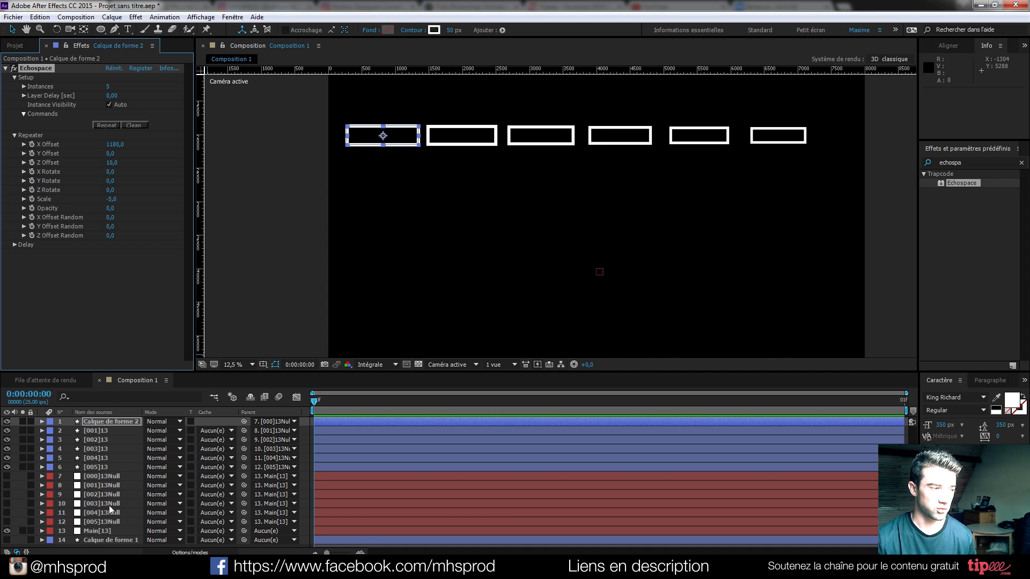
Try scaling and moving the repeated row through its Main[13] null and undo the changes
click(99, 530)
drag(600, 274, 603, 273)
key(ctrl+z)
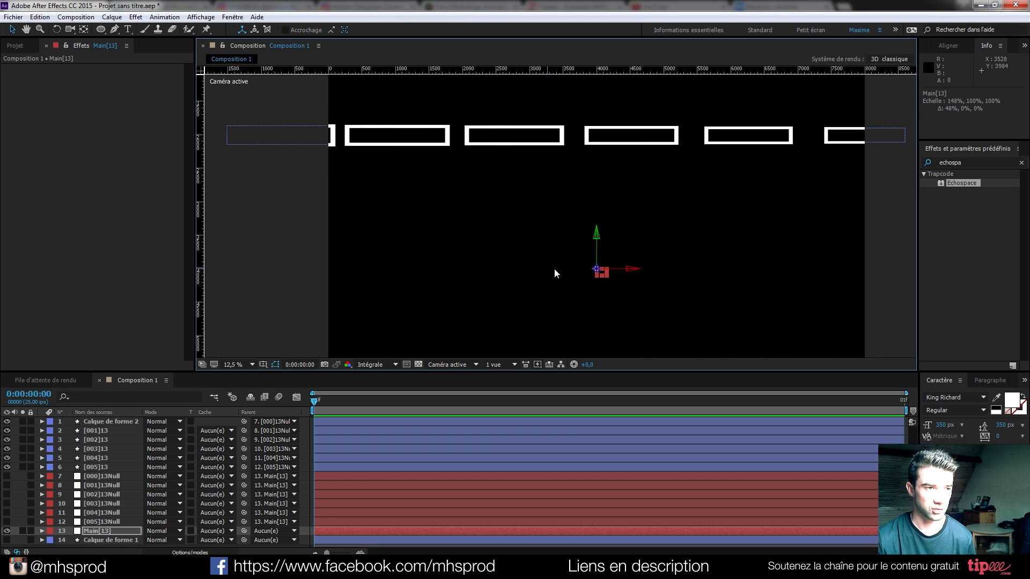
drag(594, 233, 595, 244)
key(comma)
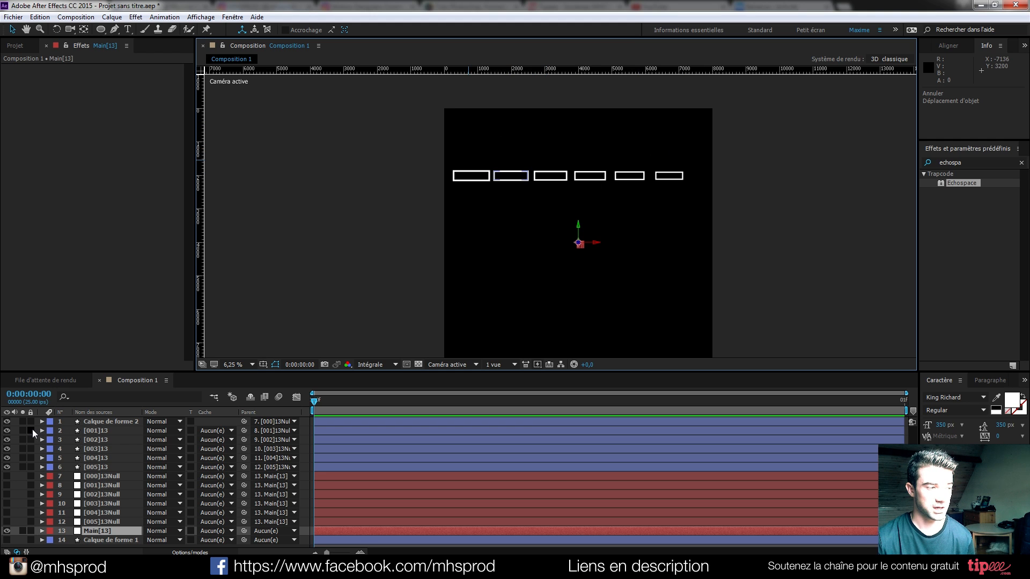
Add an adjustment layer above Calque de forme 2 and apply the Coordonnées polaires effect to it
click(101, 423)
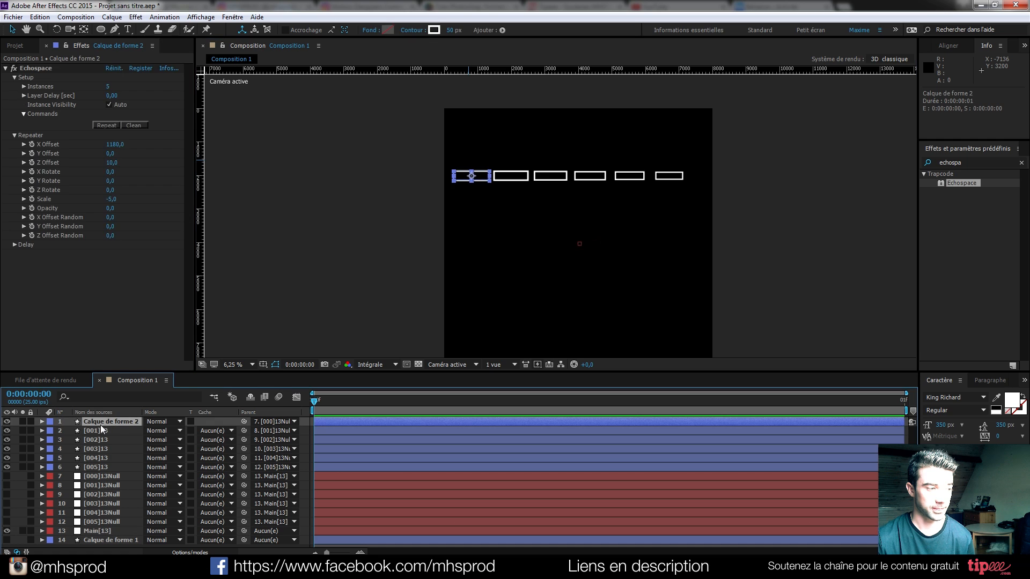
key(ctrl+alt+y)
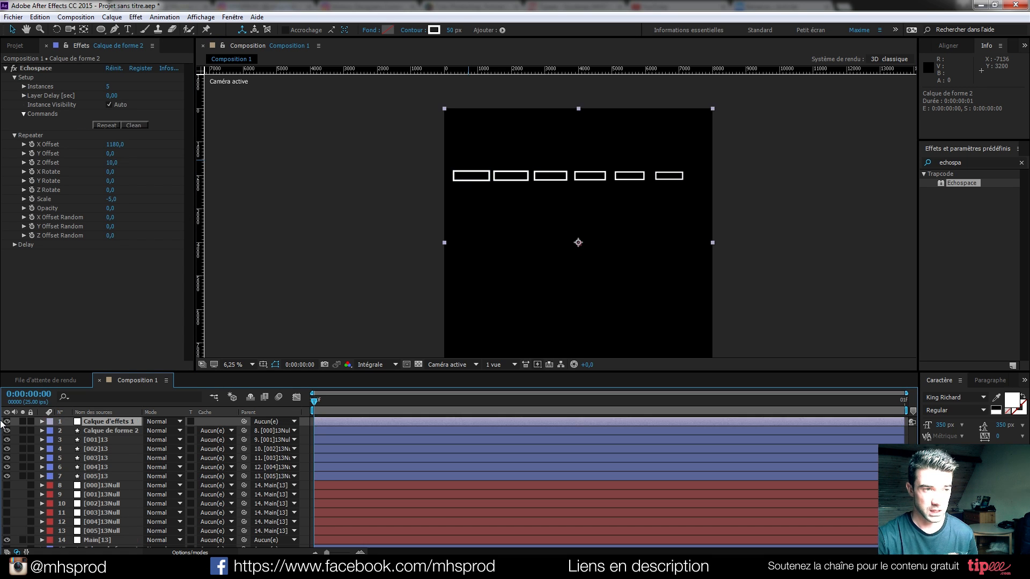
click(967, 162)
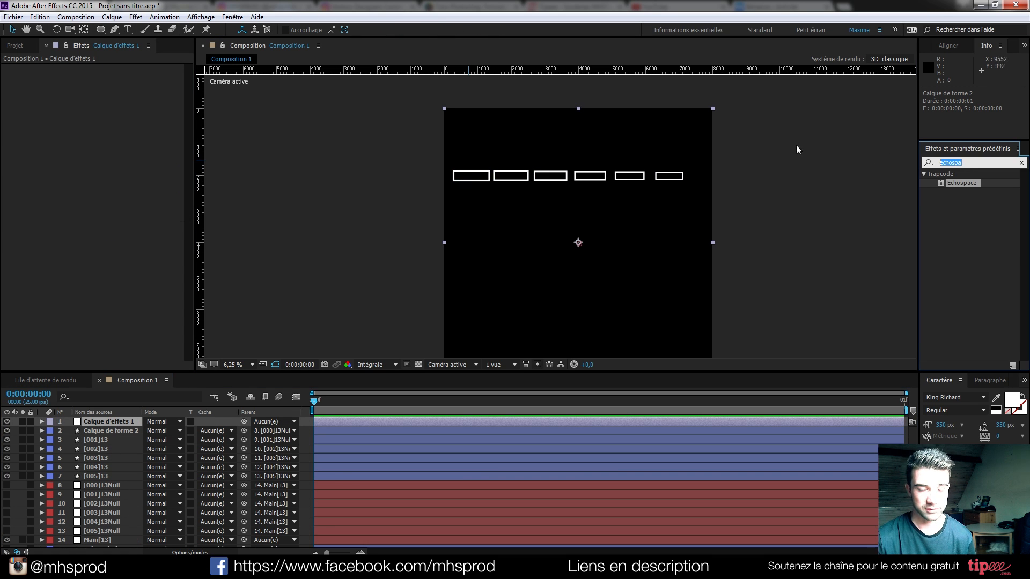
text(coord)
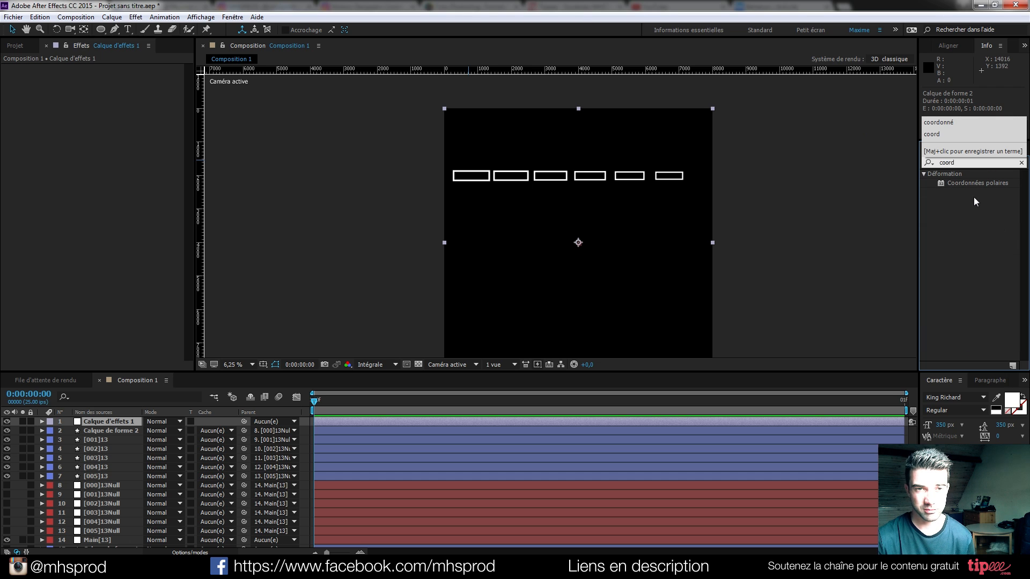
double_click(958, 182)
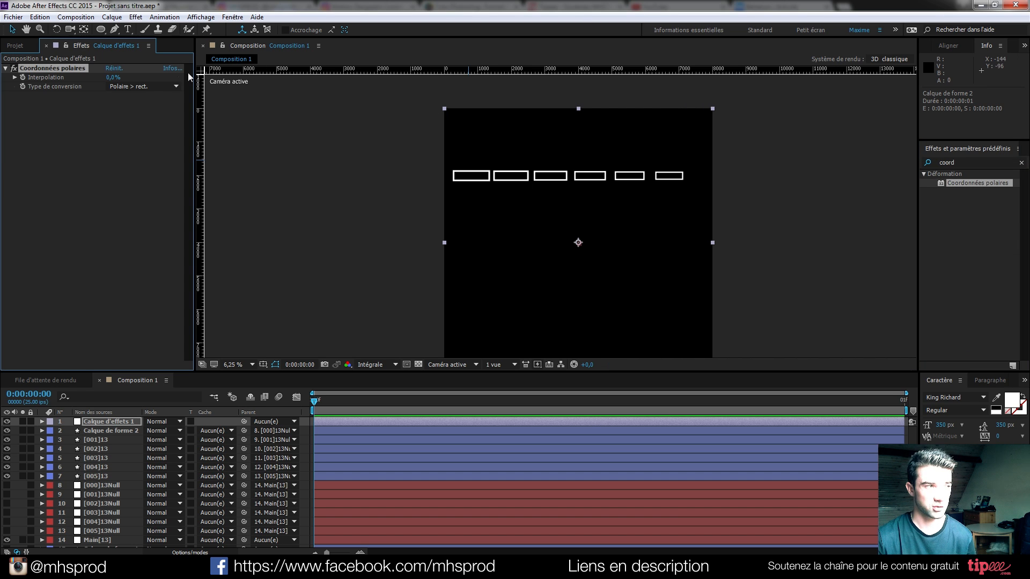
Set Coordonnées polaires to Rect. > polaire conversion with 100% interpolation, and switch the effect off after checking the ring
click(119, 86)
click(137, 98)
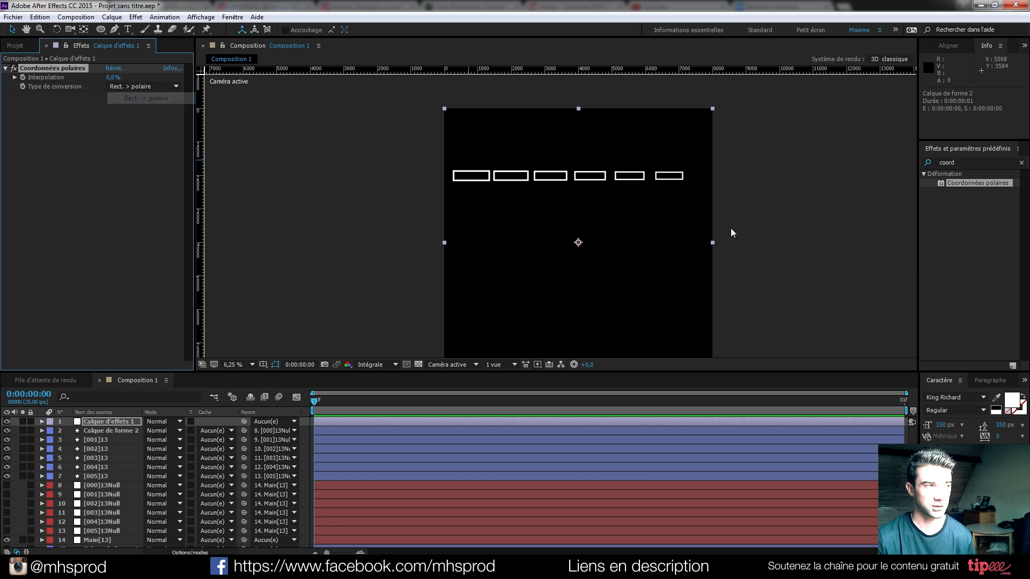
drag(113, 78, 442, 176)
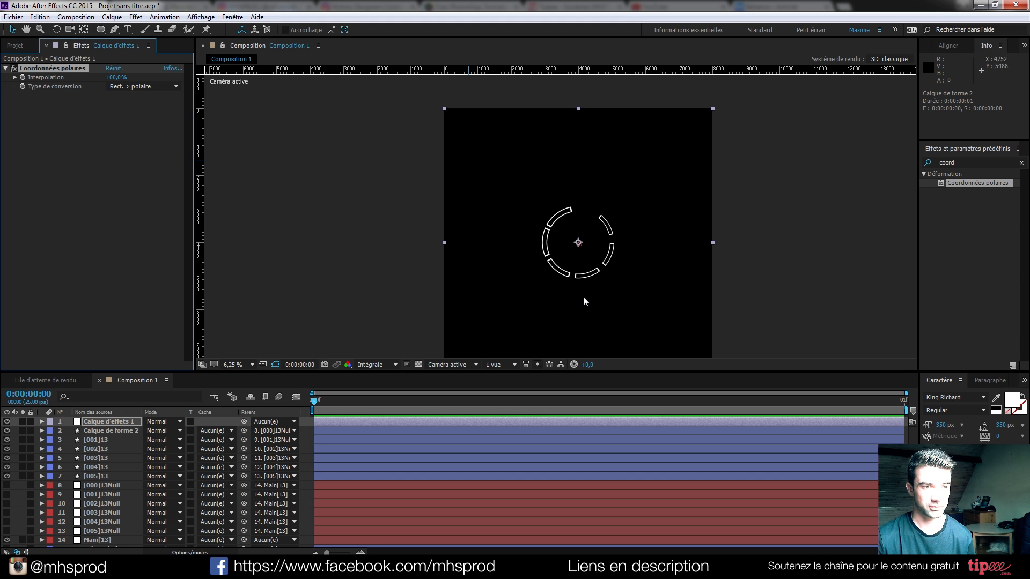
scroll(565, 249, up, 1)
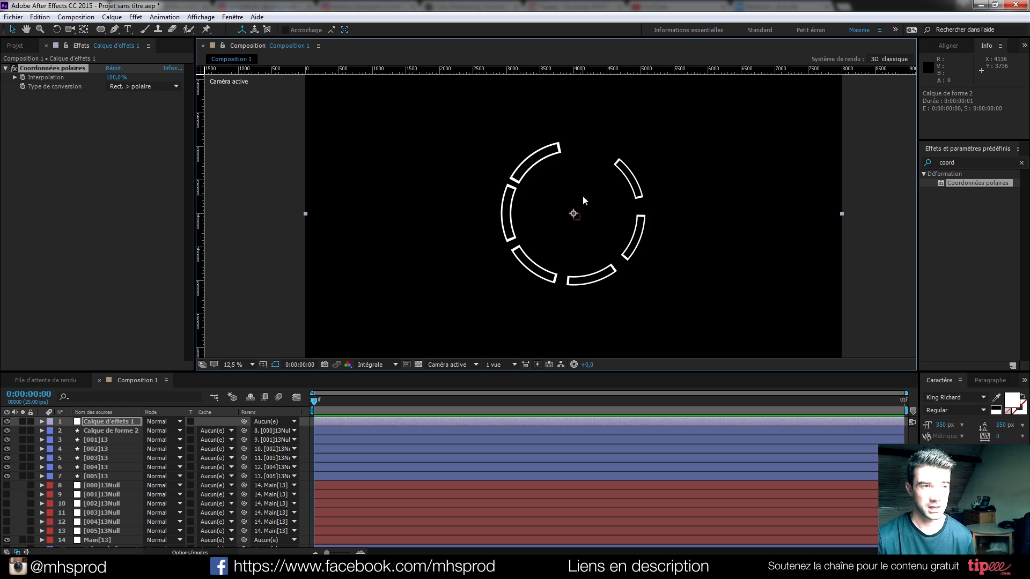
scroll(617, 210, down, 1)
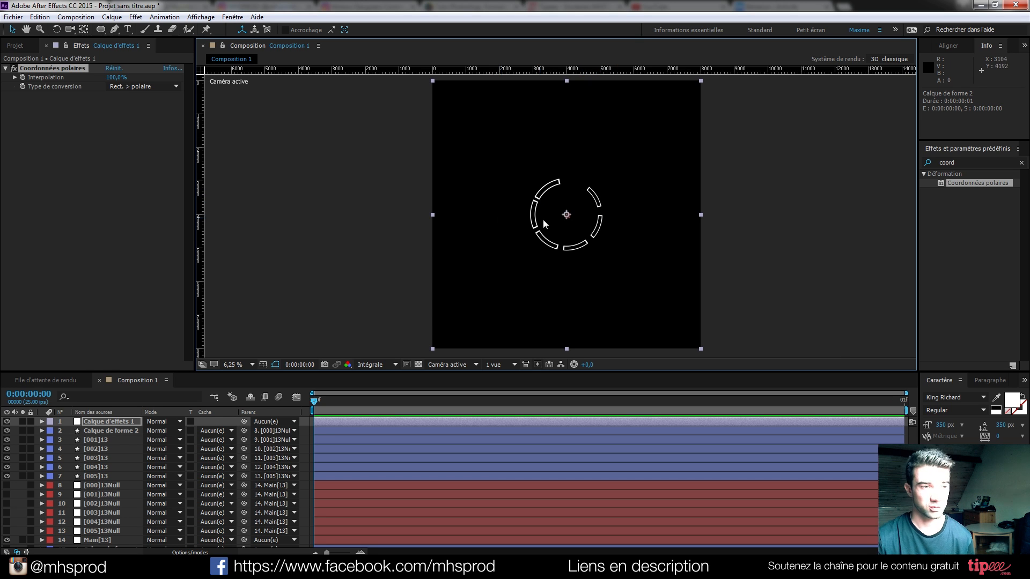
click(13, 68)
Try moving the row's first rectangle (Calque de forme 2) downward and undo the move
click(100, 429)
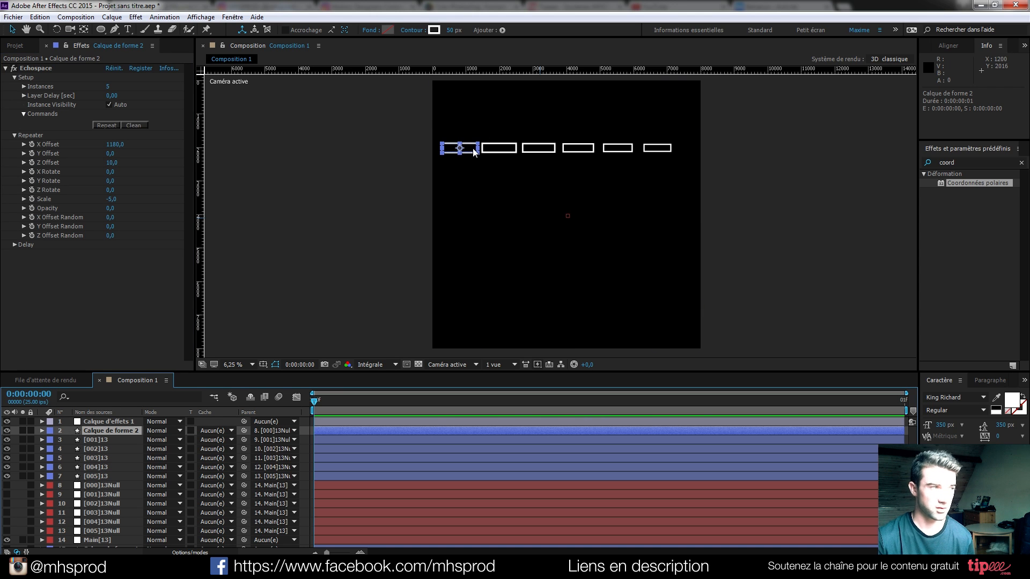
drag(468, 153, 468, 171)
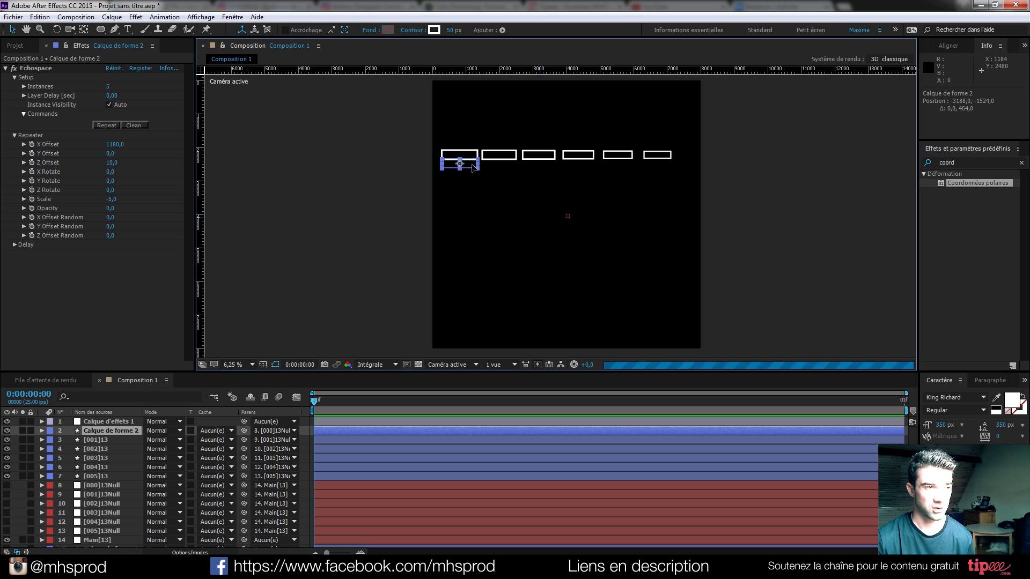
key(ctrl+z)
Draw a small upright rectangle on a new shape layer, just below the first rectangle of the row
click(104, 430)
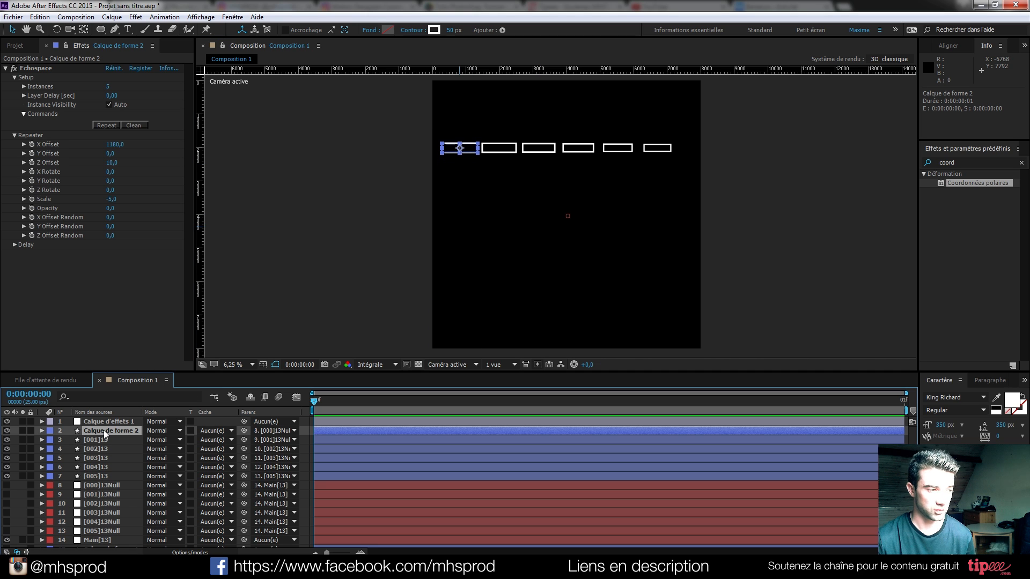
click(115, 30)
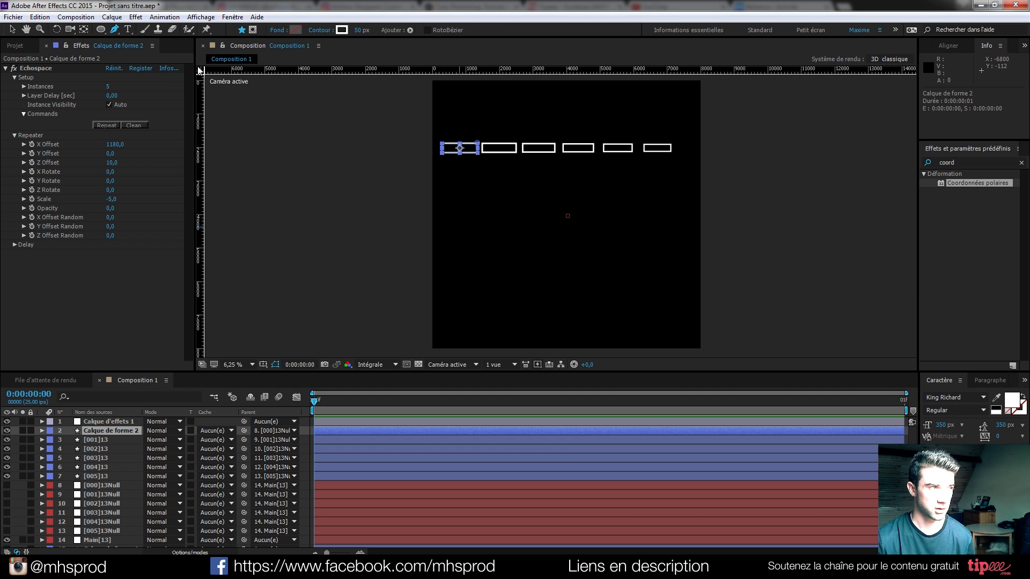
click(100, 29)
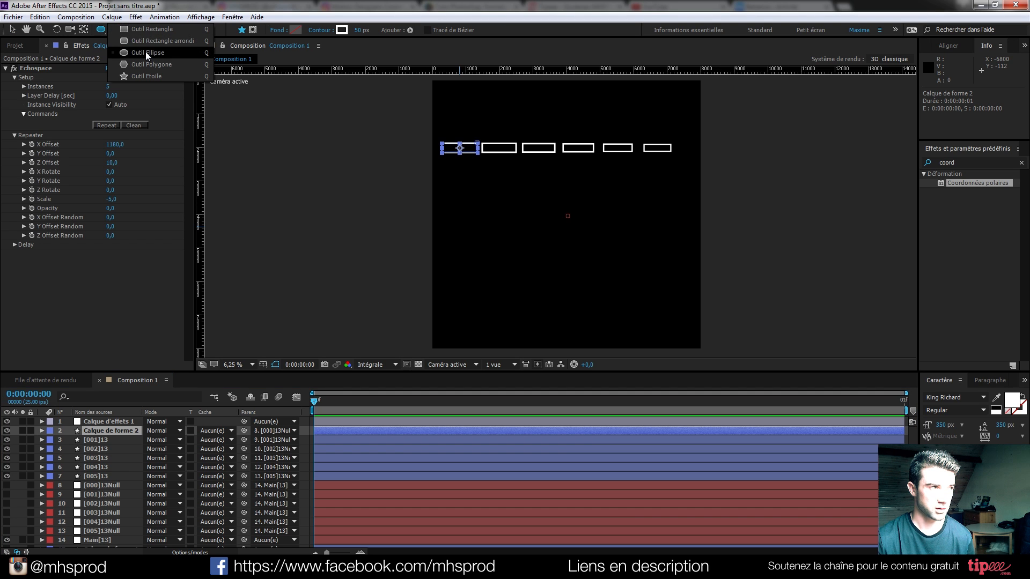
click(144, 33)
key(period)
drag(410, 144, 435, 170)
scroll(161, 515, down, 1)
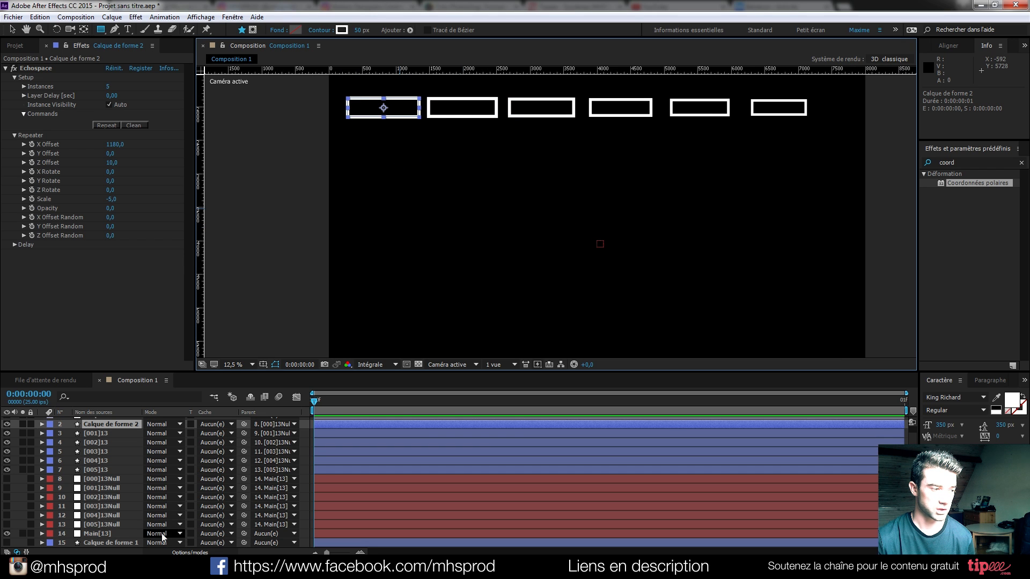
click(304, 549)
mouse_move(369, 140)
mouse_down()
mouse_move(395, 142)
mouse_move(409, 163)
mouse_move(390, 172)
mouse_move(357, 156)
mouse_up()
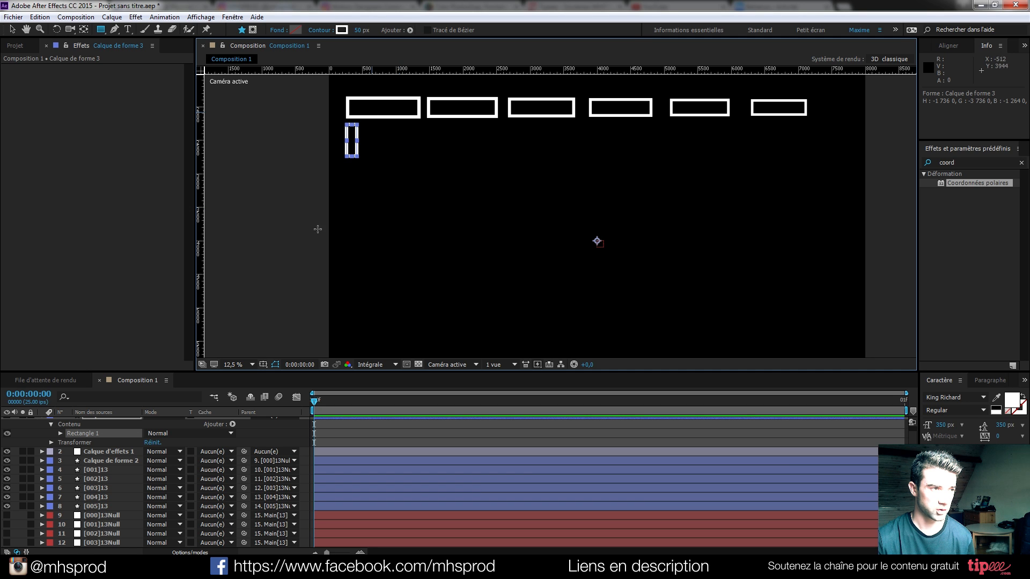
Find the Trapcode Echospace effect and apply it to the upright rectangle's layer (Calque de forme 3)
scroll(83, 434, up, 1)
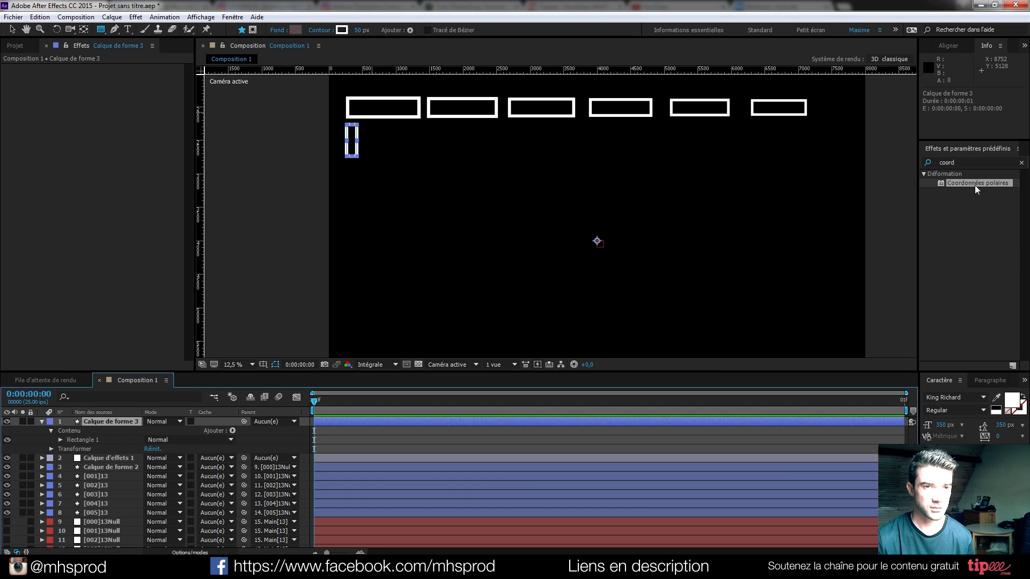
click(960, 162)
text(echo)
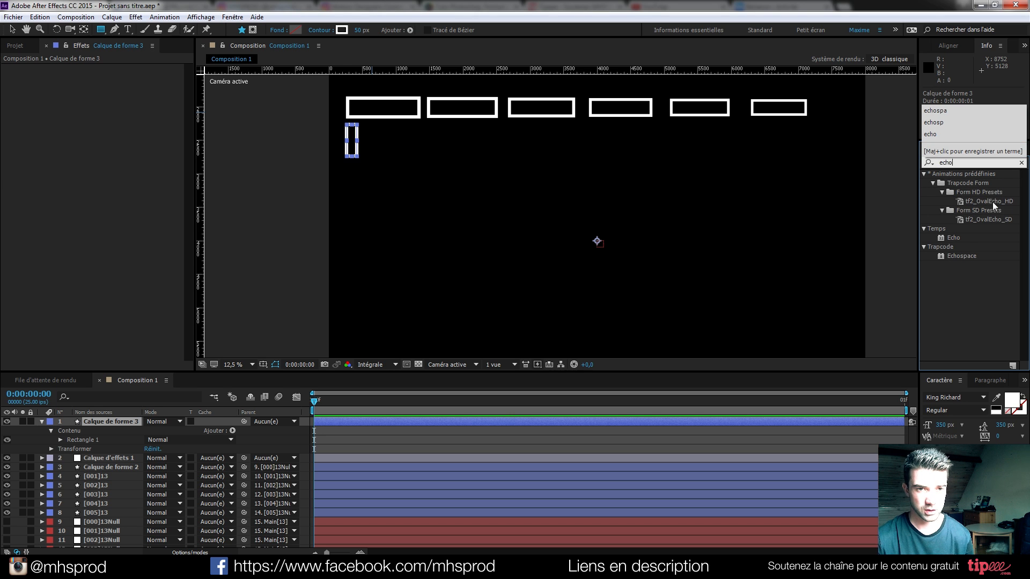
double_click(959, 258)
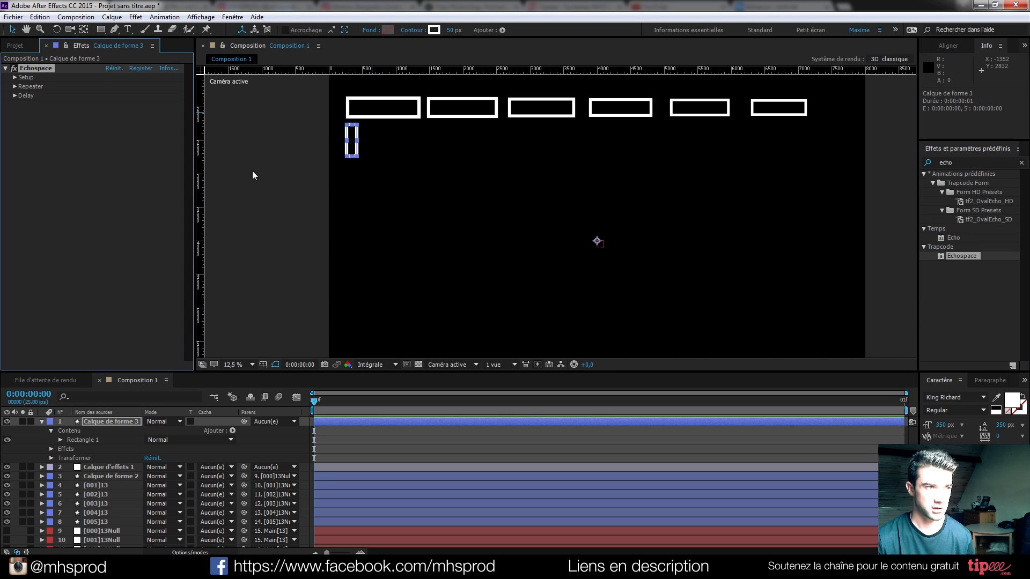
Set the Echospace instances to 20 for Calque de forme 3 and generate the repeated layers
click(15, 77)
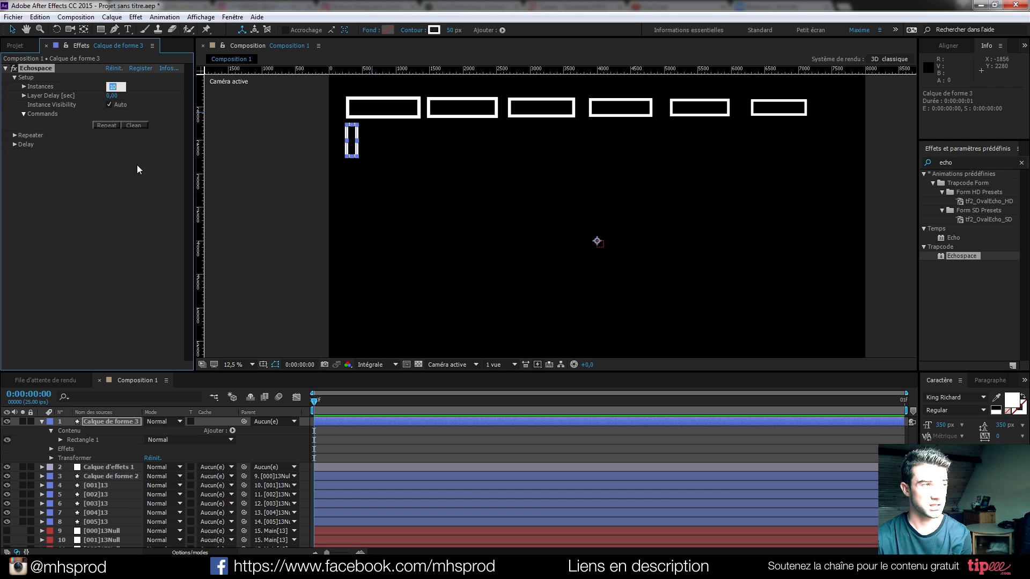
text(20)
key(Return)
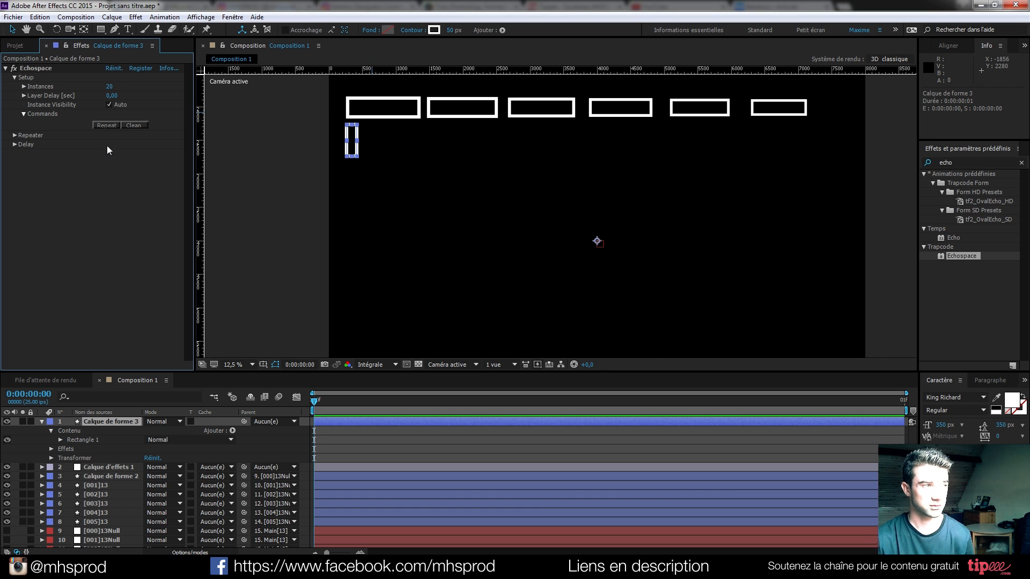
click(107, 126)
Lower the preview resolution to Un quart and set the Echospace repeater's X Offset to 362 for the upright rectangles
click(15, 135)
click(375, 358)
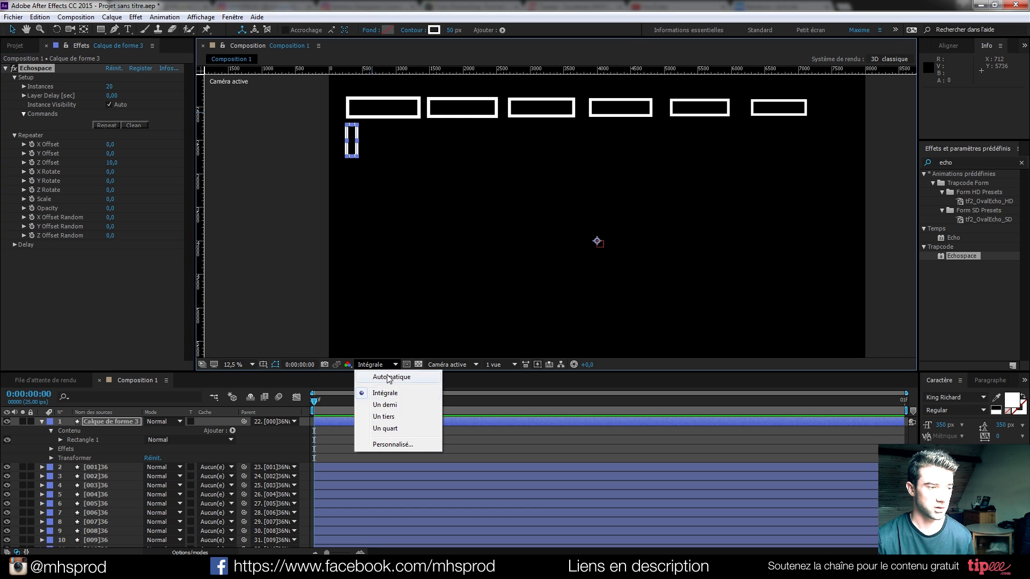
click(384, 426)
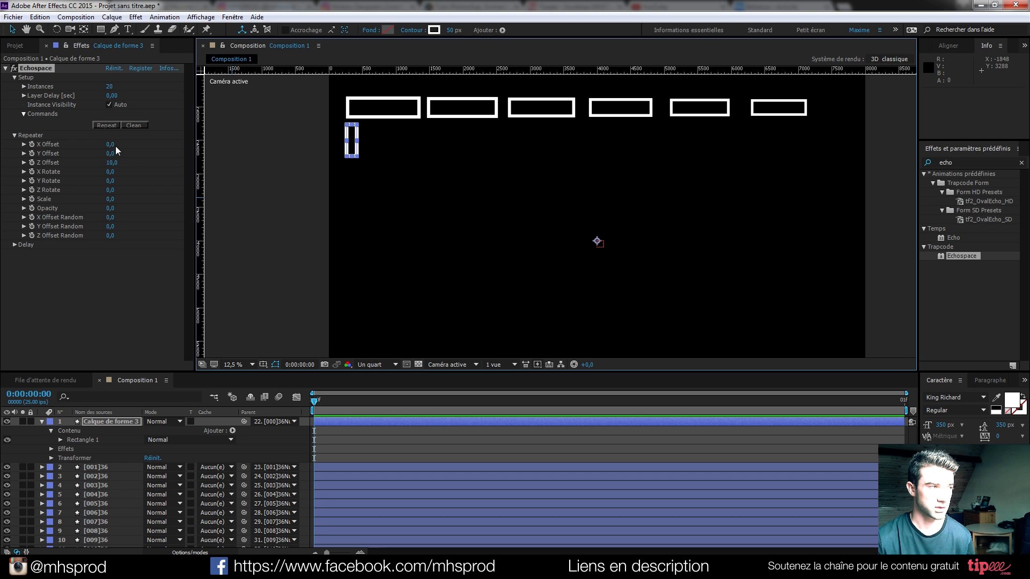
drag(110, 144, 295, 132)
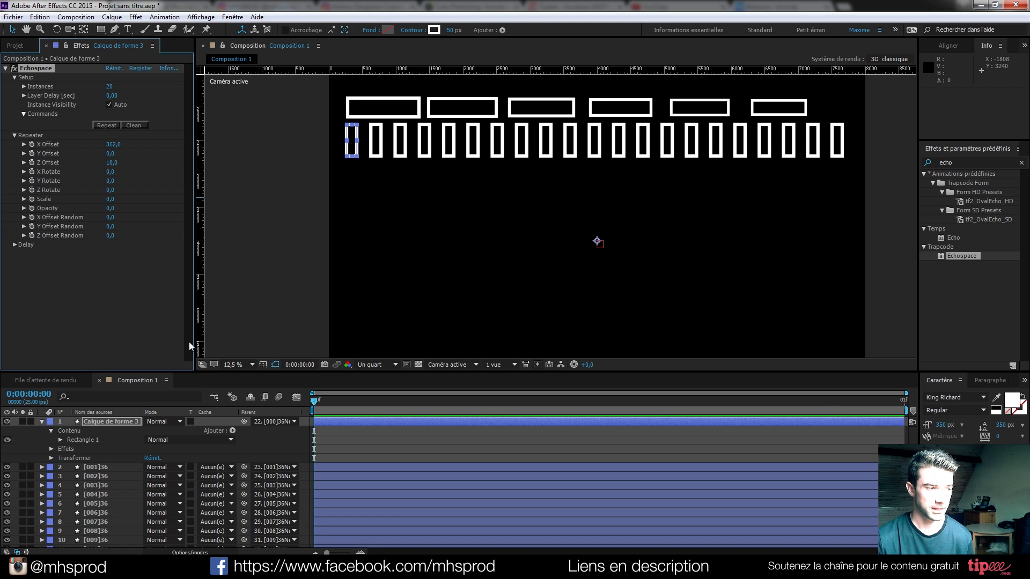
Move the adjustment layer Calque d'effets 1 to the top of the layer stack and switch Coordonnées polaires back on
click(41, 420)
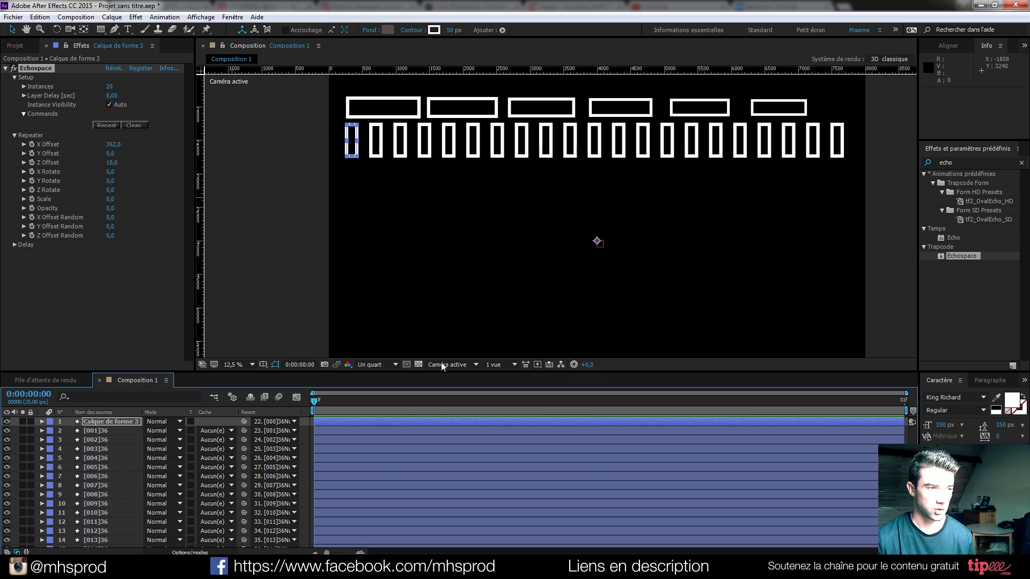
scroll(109, 427, down, 10)
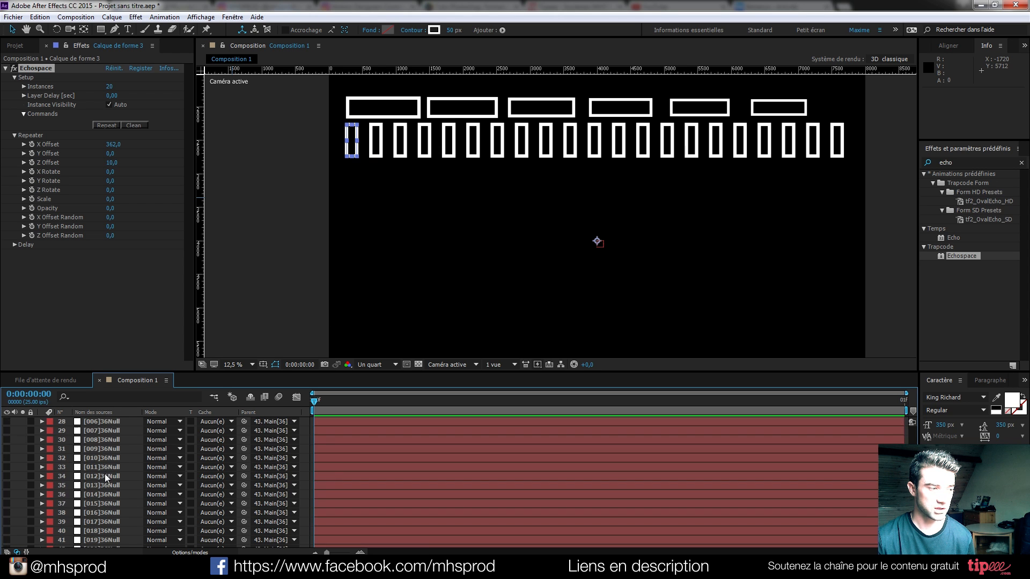
drag(96, 460, 118, 421)
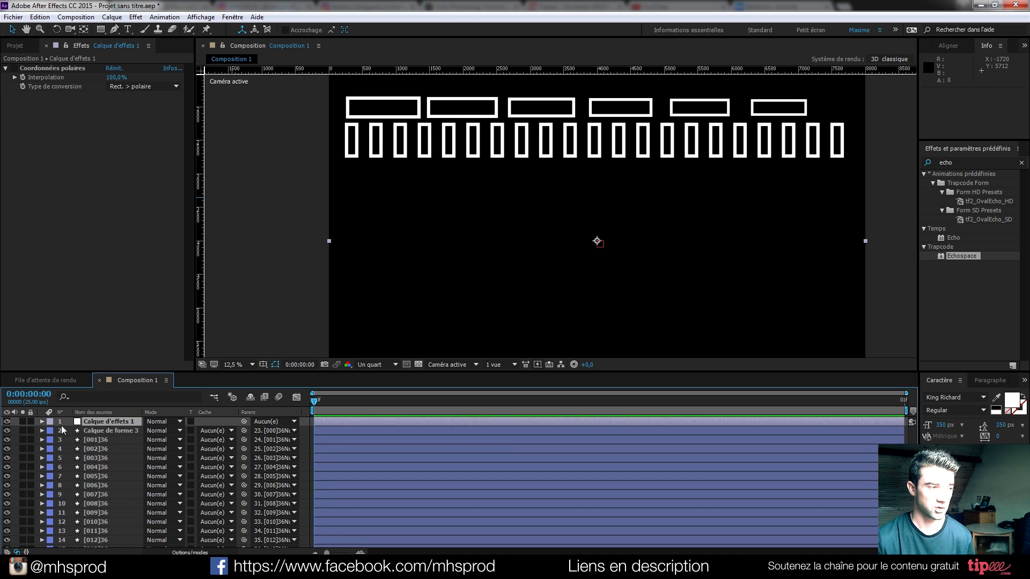
click(14, 68)
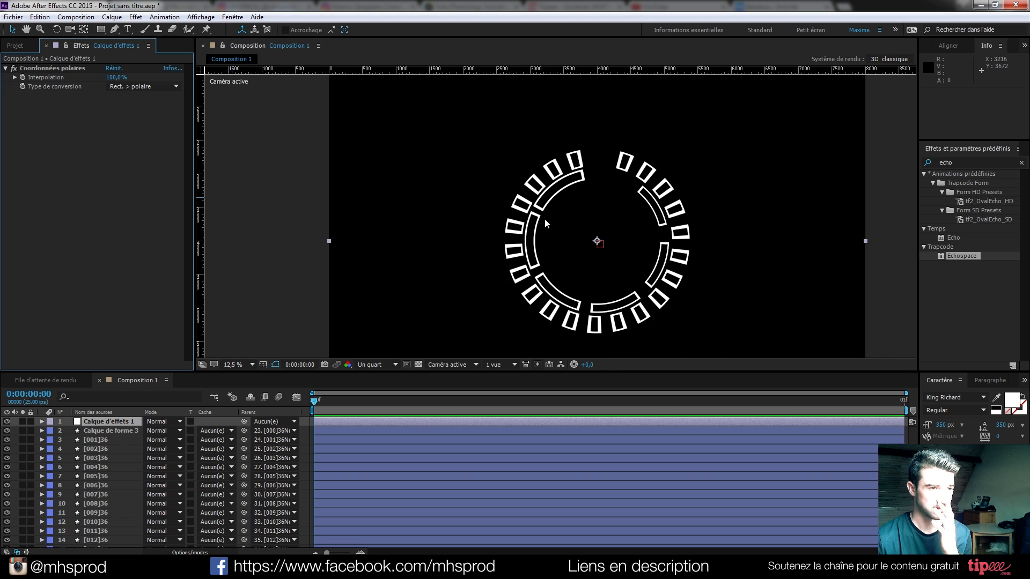
scroll(638, 239, down, 1)
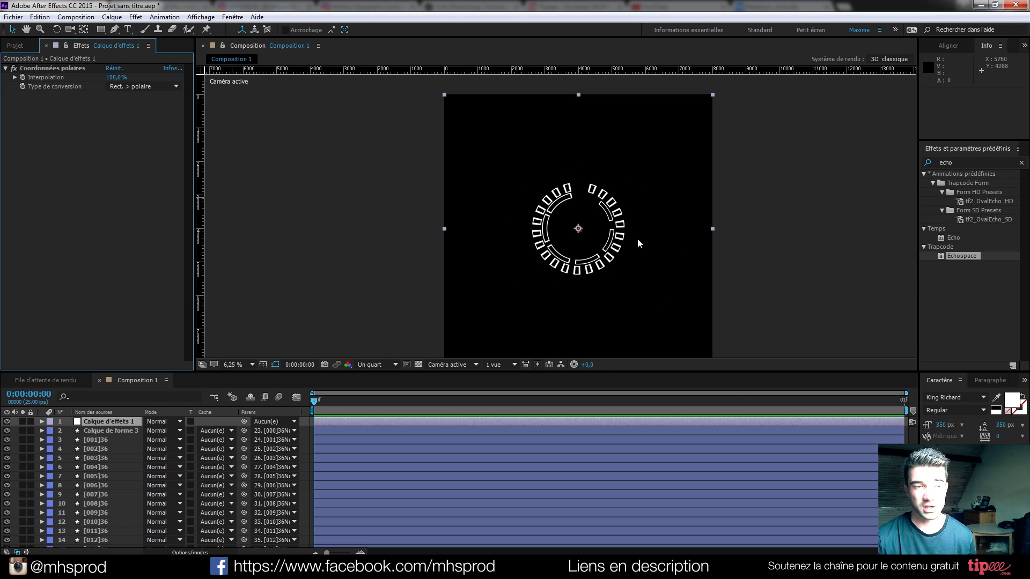
scroll(591, 214, up, 1)
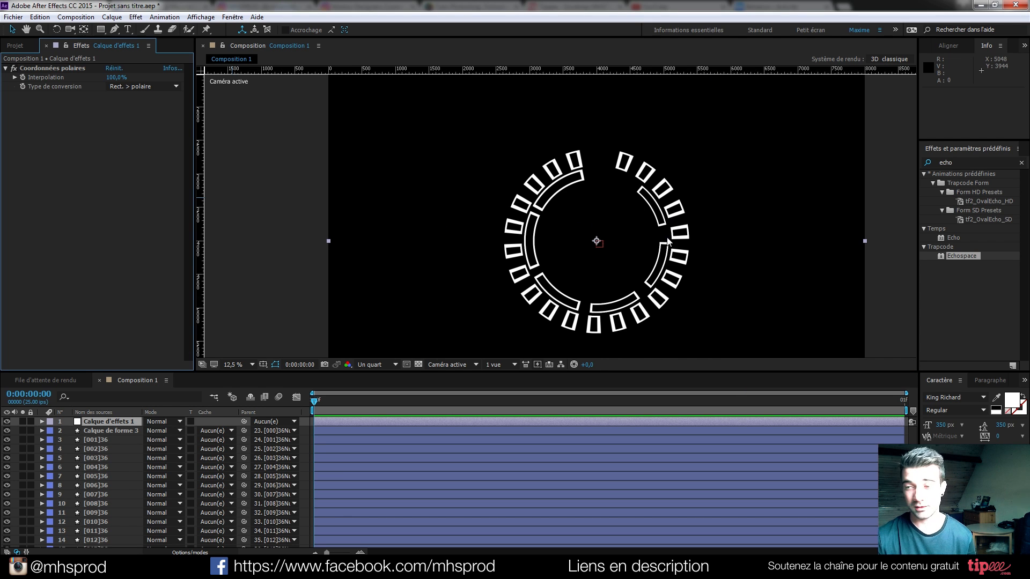
Hide Calque d'effets 1 and try drawing a winding open path with the Pen tool below the upright rectangles
click(7, 422)
click(114, 29)
scroll(361, 146, up, 1)
drag(355, 101, 409, 193)
click(404, 172)
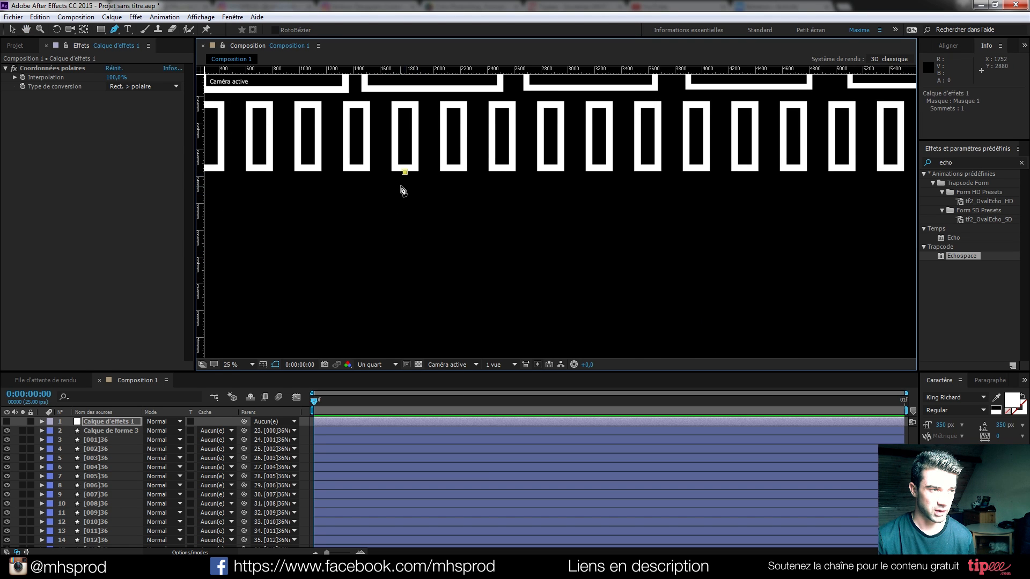
drag(398, 229, 397, 230)
click(429, 239)
click(461, 293)
click(394, 320)
click(384, 348)
drag(409, 353, 526, 339)
click(519, 338)
click(547, 308)
click(545, 248)
drag(582, 227, 654, 206)
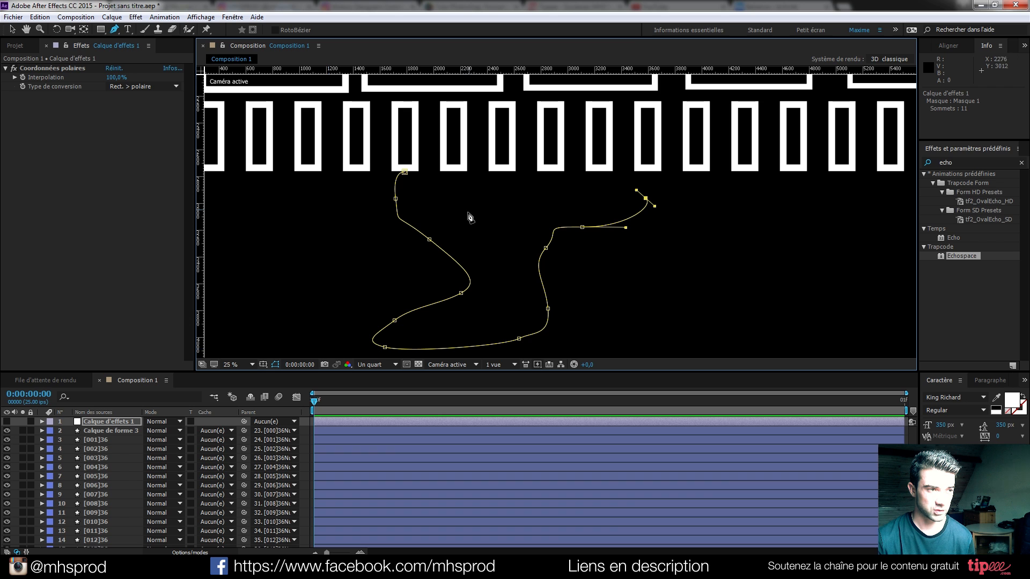
click(113, 423)
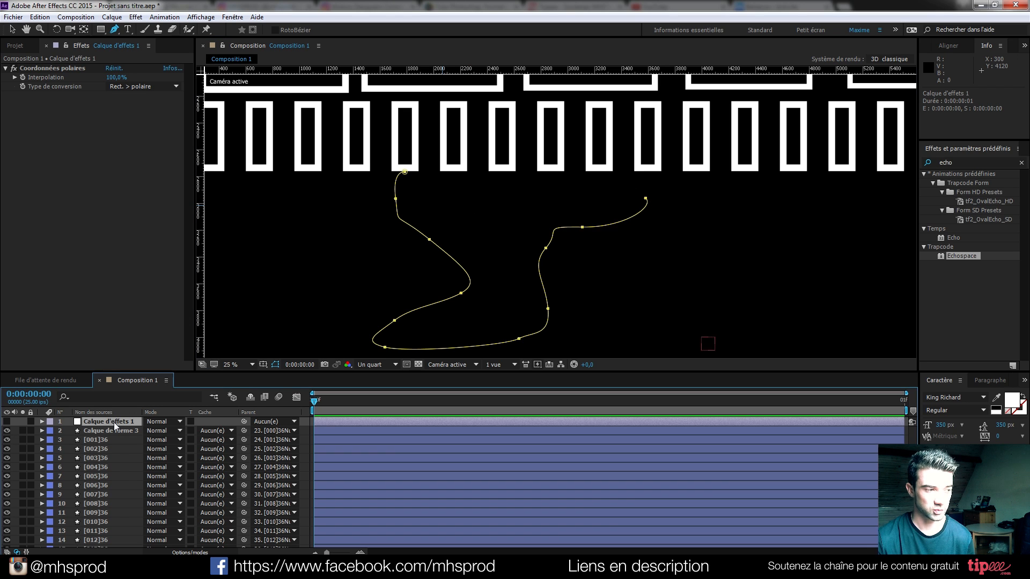
Undo every point of the winding Pen path on Calque d'effets 1
key(ctrl+z)
key(ctrl+z)
key(ctrl+z)
key(ctrl+z)
key(ctrl+z)
key(ctrl+z)
key(ctrl+z)
key(ctrl+z)
key(ctrl+z)
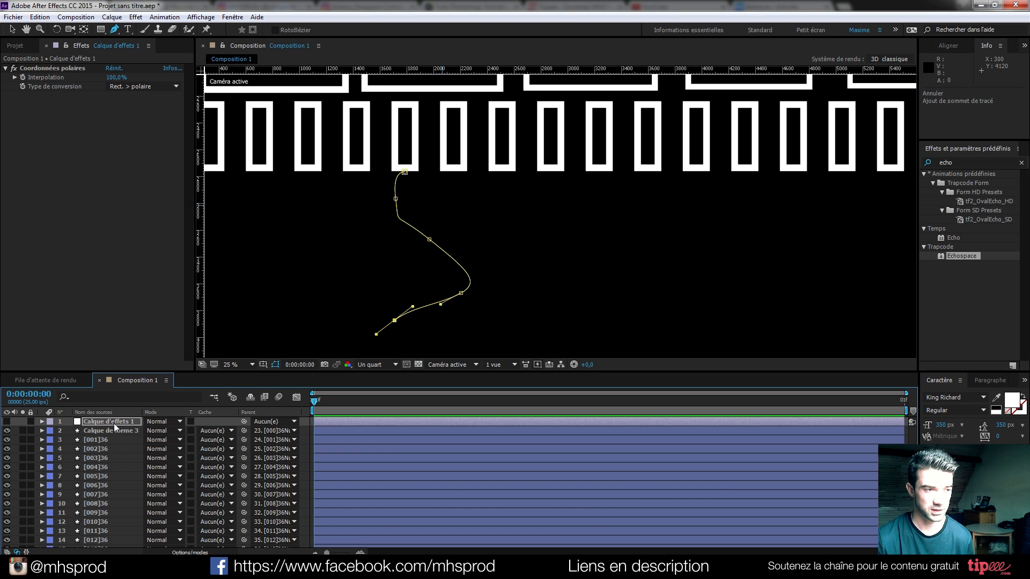
key(ctrl+z)
key(ctrl+z)
scroll(149, 465, down, 10)
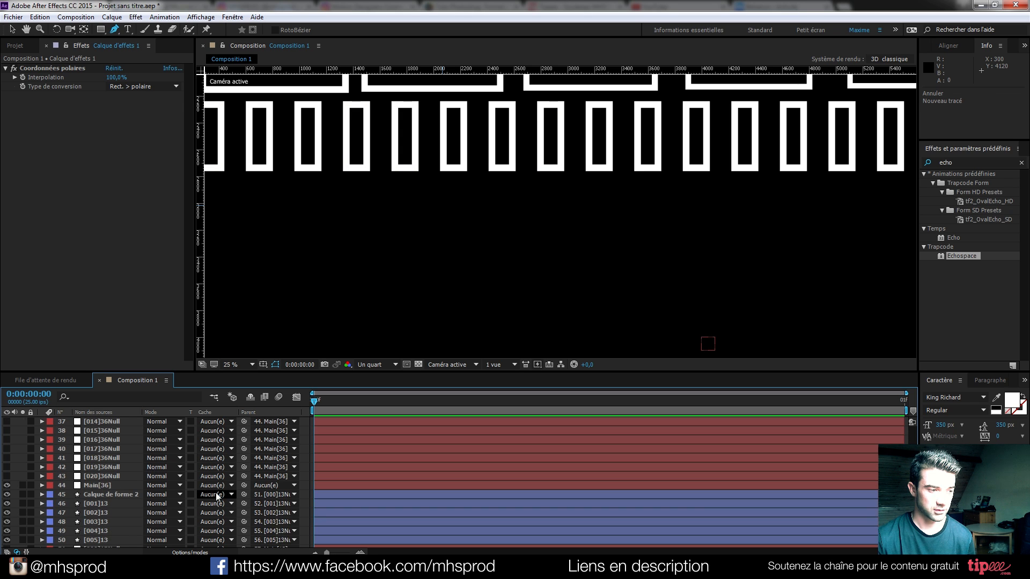
Try drawing a winding open path with the Pen tool on a new shape layer below the upright rectangles
click(304, 536)
click(405, 206)
mouse_move(403, 233)
mouse_down()
mouse_move(536, 269)
mouse_move(551, 262)
mouse_up()
mouse_move(477, 307)
mouse_down()
mouse_move(476, 324)
mouse_move(540, 338)
mouse_up()
drag(583, 326, 594, 311)
drag(621, 266, 657, 265)
key(comma)
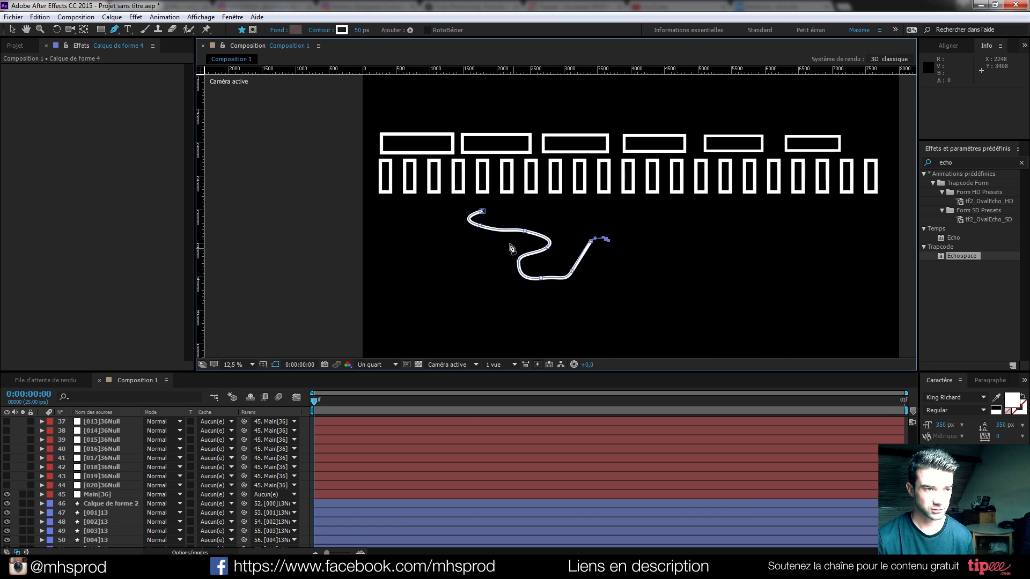
Undo the points of the winding path on Calque de forme 4
key(ctrl+z)
key(ctrl+z)
key(ctrl+z)
key(ctrl+z)
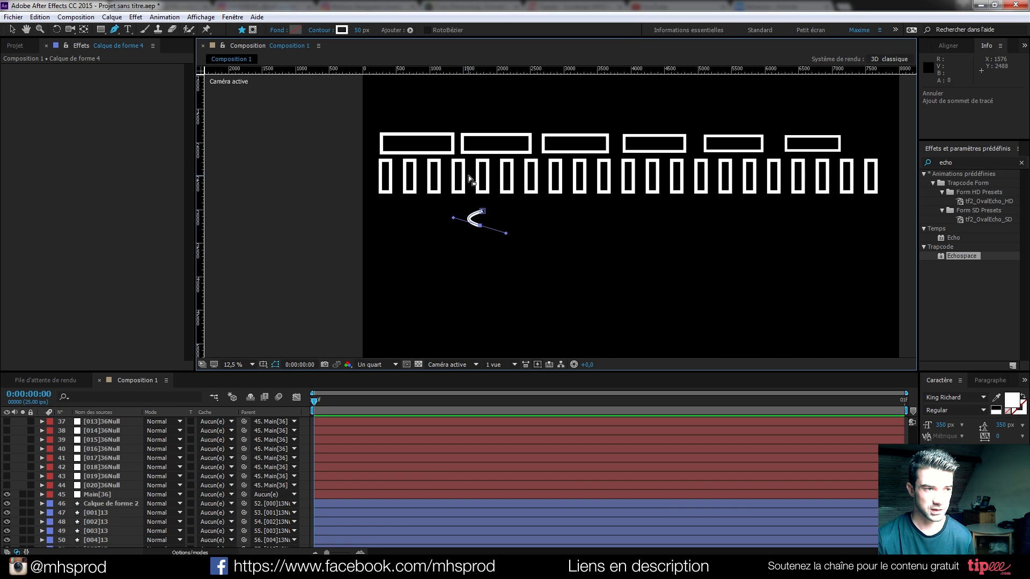
Draw short vertical Pen strokes on Calque de forme 4 linking the first wide rectangle to the first two upright rectangles
scroll(470, 177, down, 1)
scroll(474, 209, up, 2)
drag(348, 114, 452, 170)
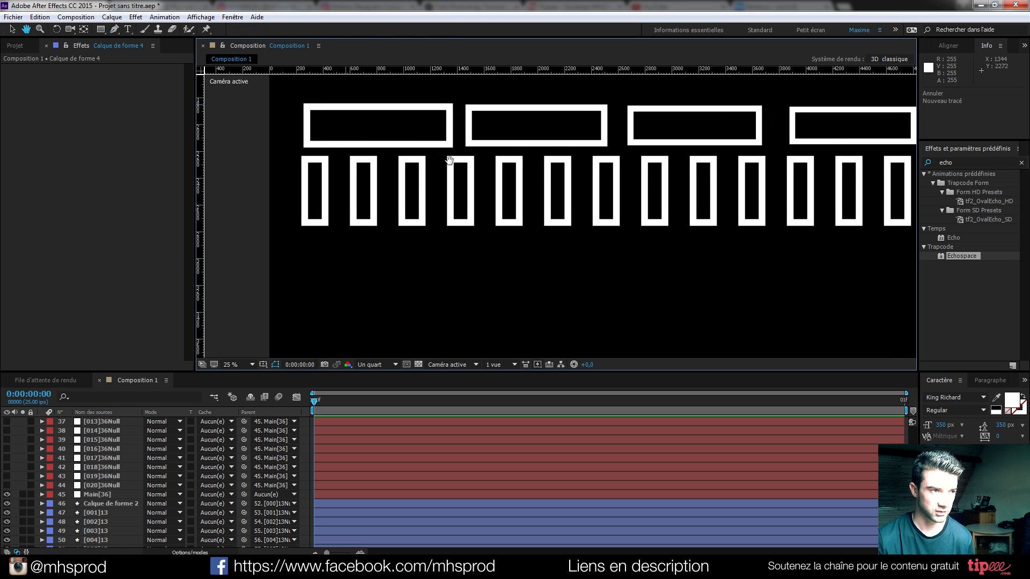
drag(313, 146, 313, 157)
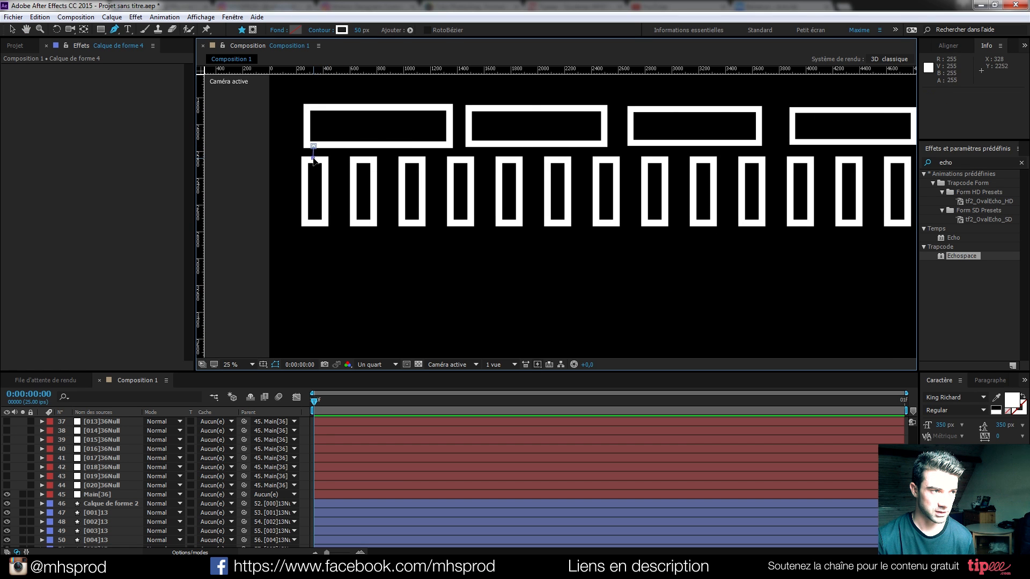
drag(408, 146, 410, 158)
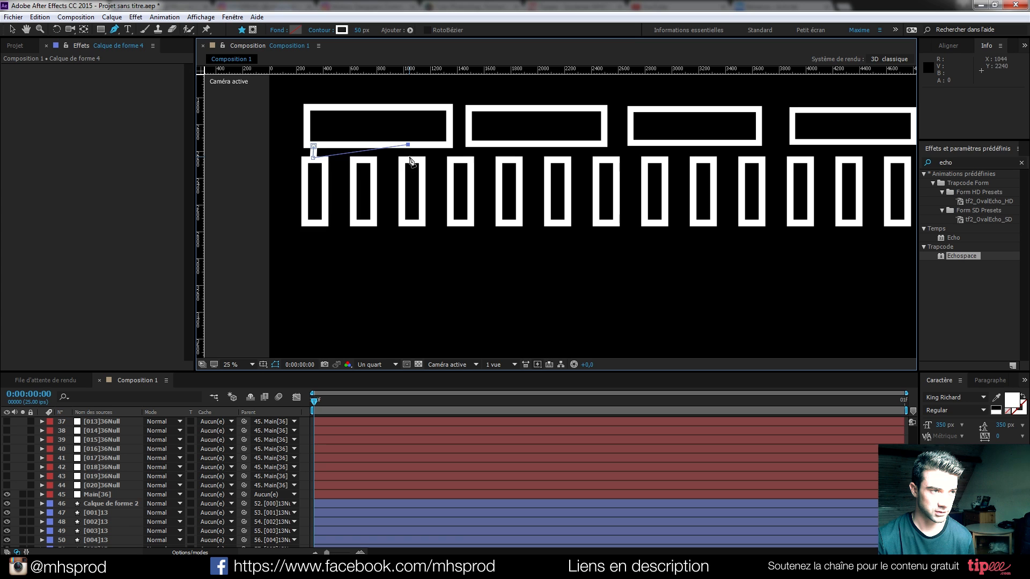
key(ctrl+z)
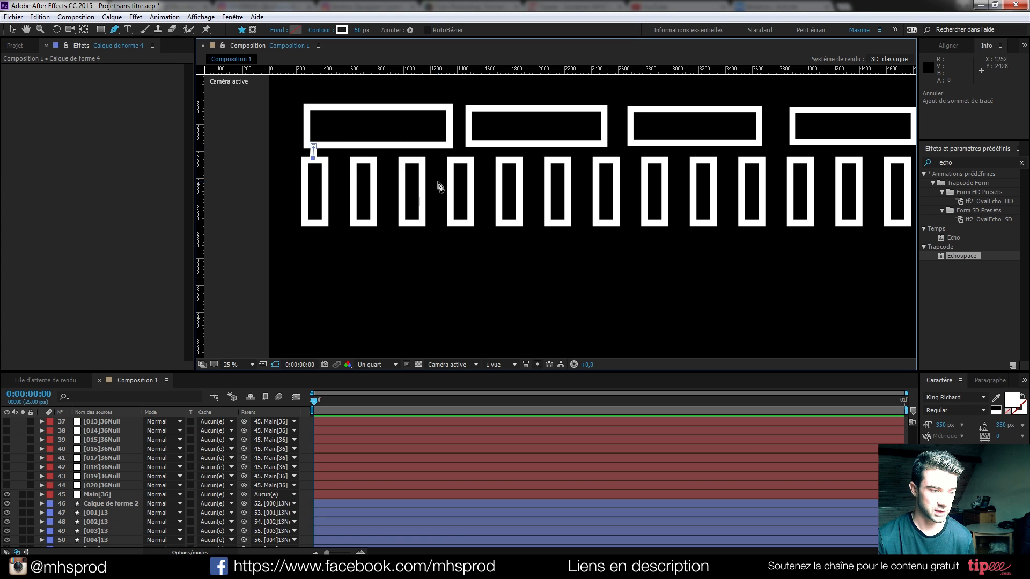
key(v)
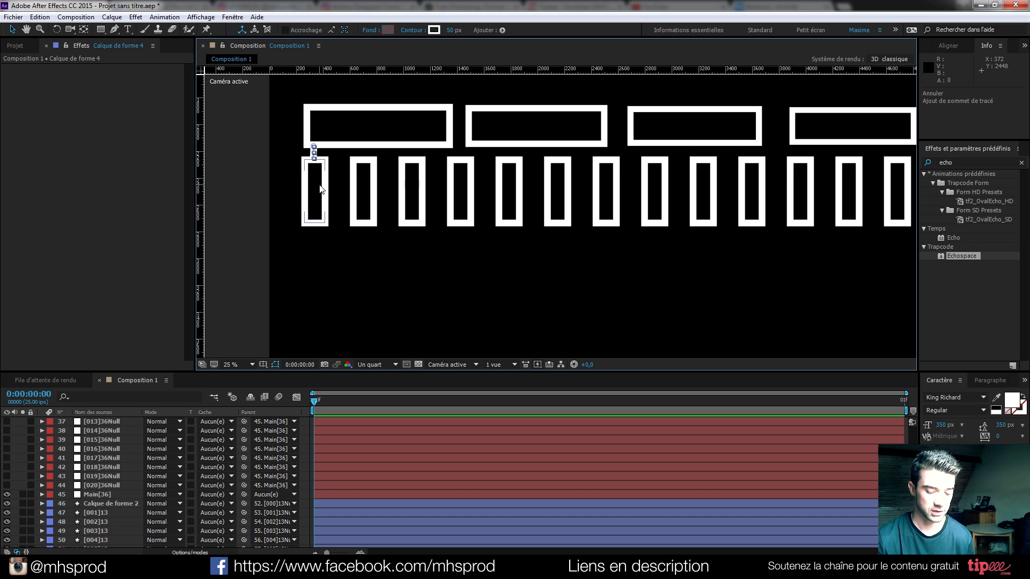
key(g)
click(364, 146)
click(364, 161)
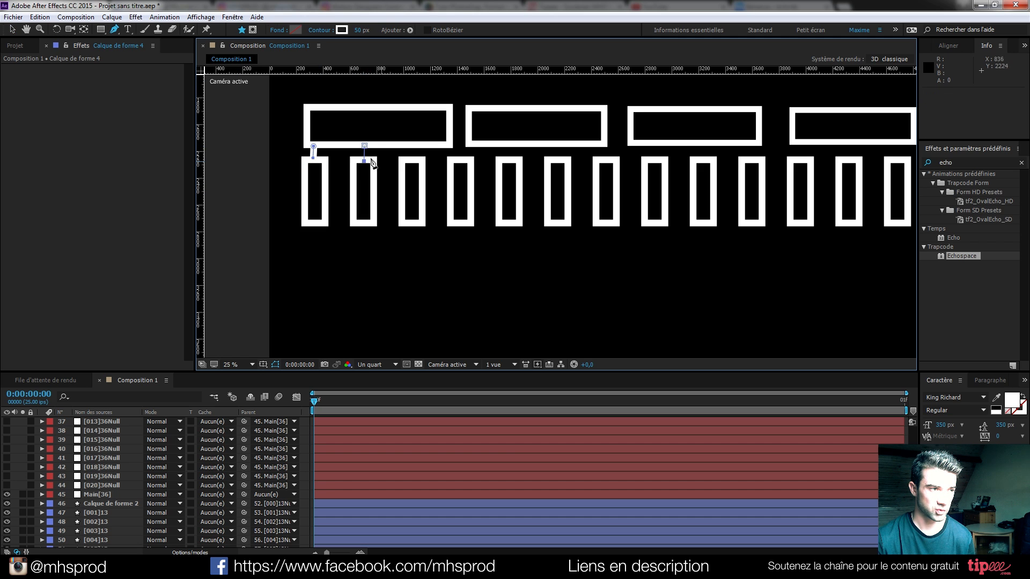
key(v)
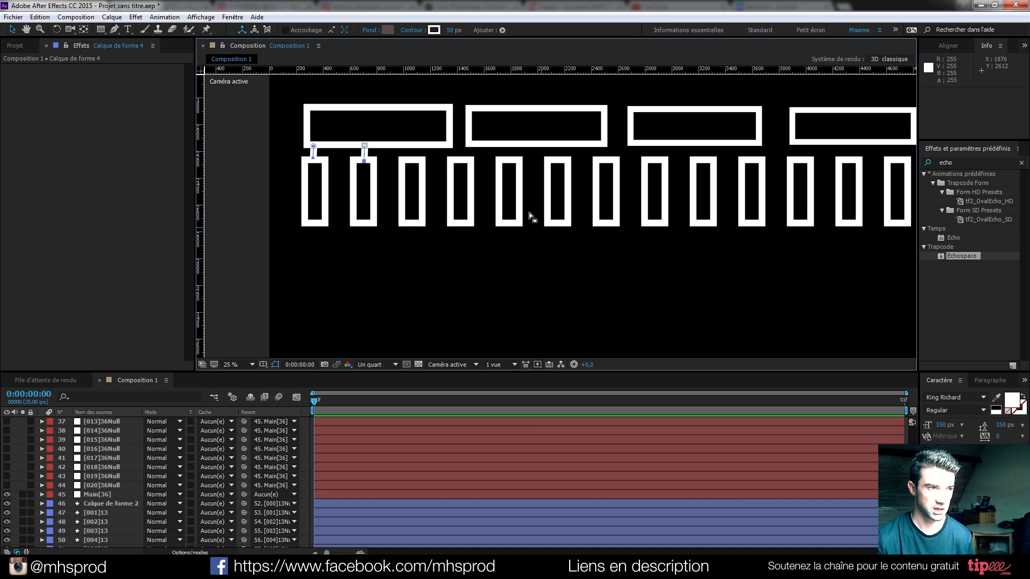
Undo the short connector strokes drawn between the two rows of rectangles
scroll(121, 452, up, 6)
scroll(122, 452, up, 1)
key(ctrl+z)
key(ctrl+z)
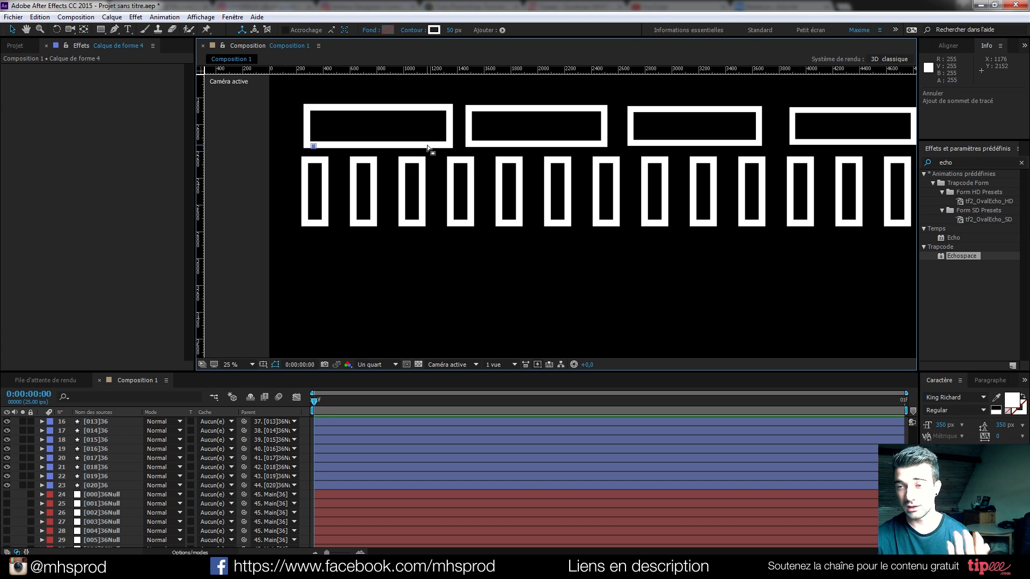
Examine the HUD2 reference image of the finished circular pattern and close it to return to After Effects
scroll(484, 159, down, 2)
scroll(626, 220, up, 1)
drag(626, 220, 589, 205)
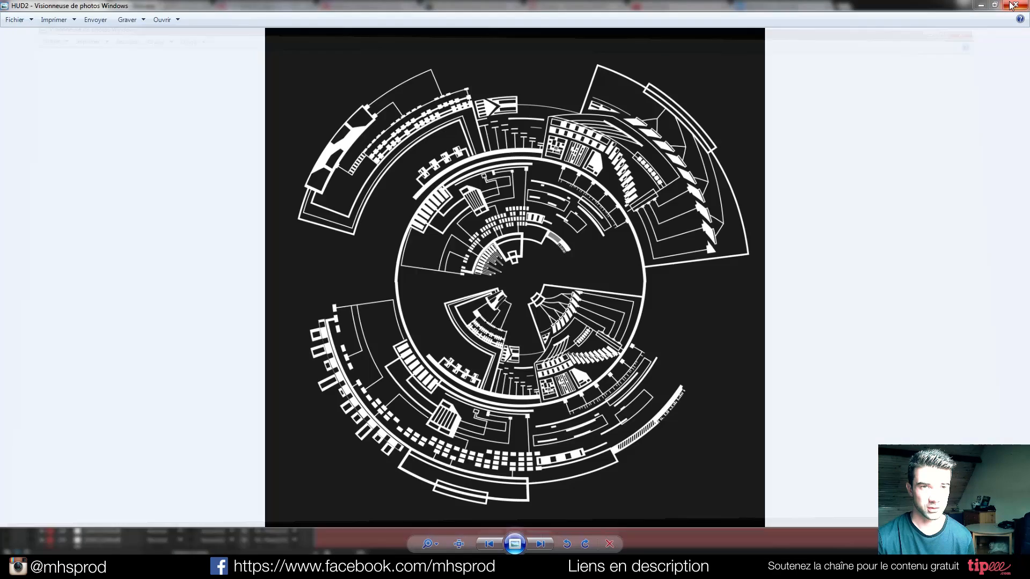
click(1011, 6)
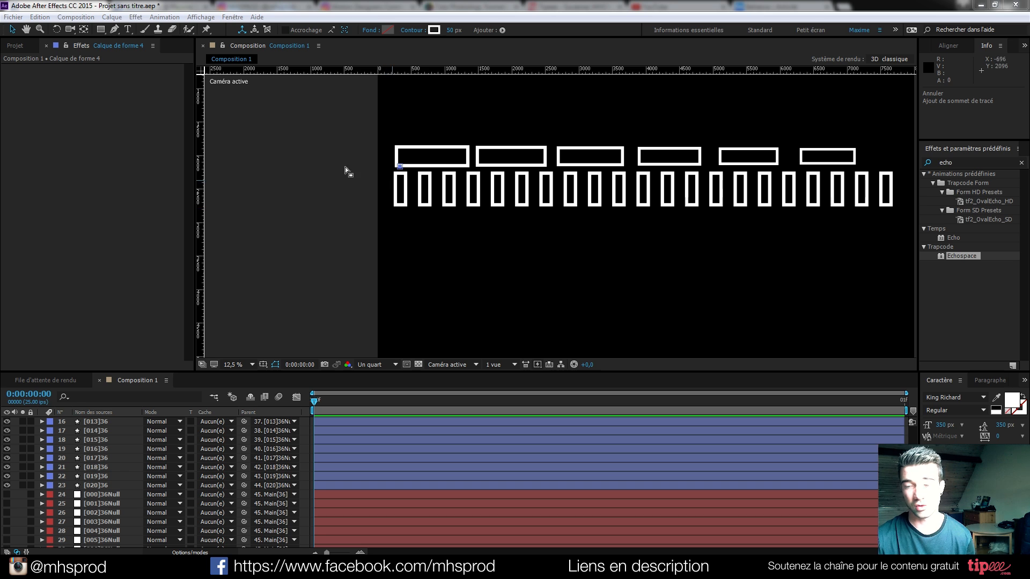
Show the adjustment layer Calque d'effets 1 again so the rows of rectangles bend into rings
key(comma)
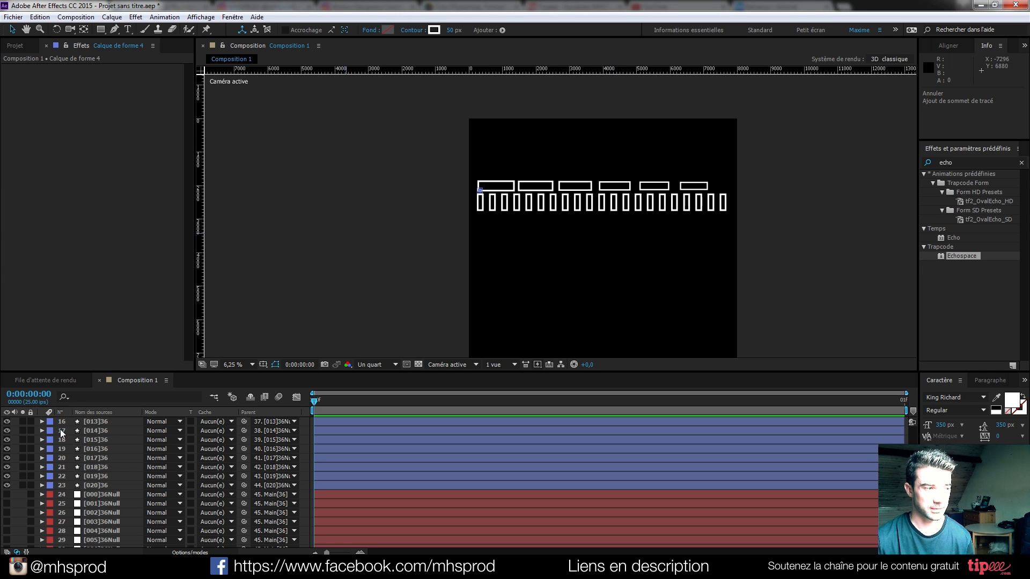
scroll(64, 440, up, 5)
click(7, 431)
drag(98, 433, 95, 423)
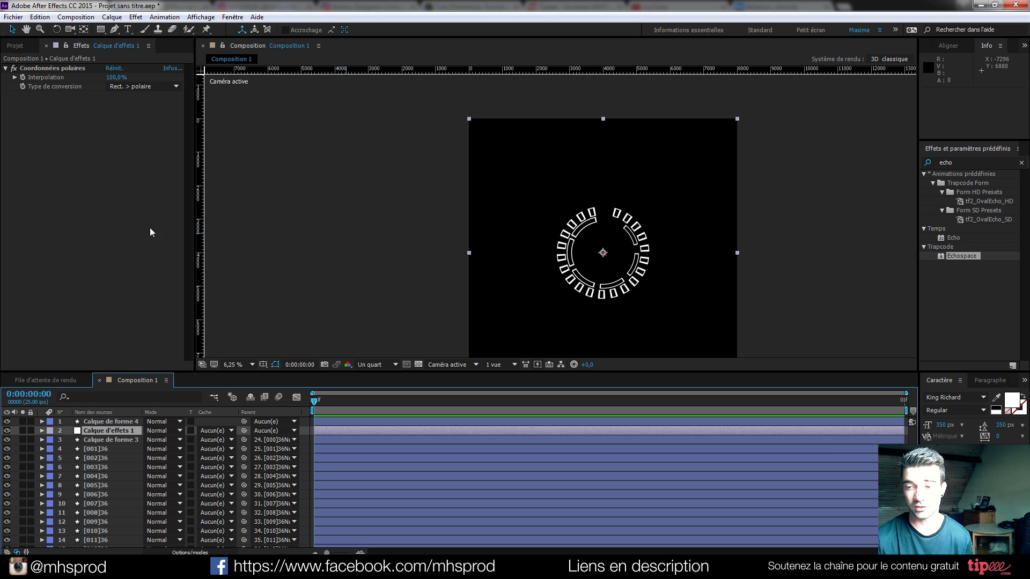
scroll(556, 254, up, 1)
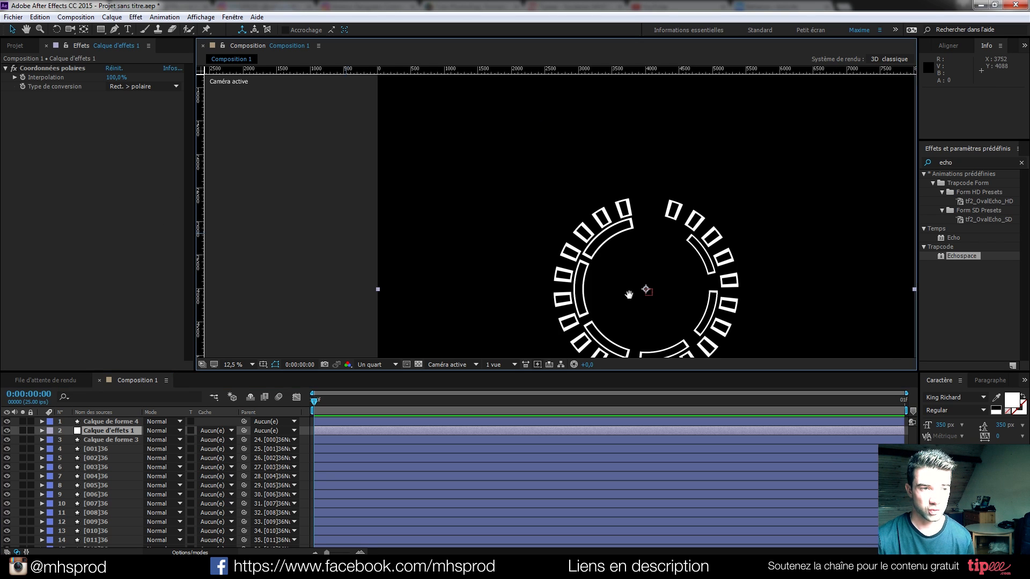
drag(623, 295, 562, 206)
scroll(562, 207, down, 1)
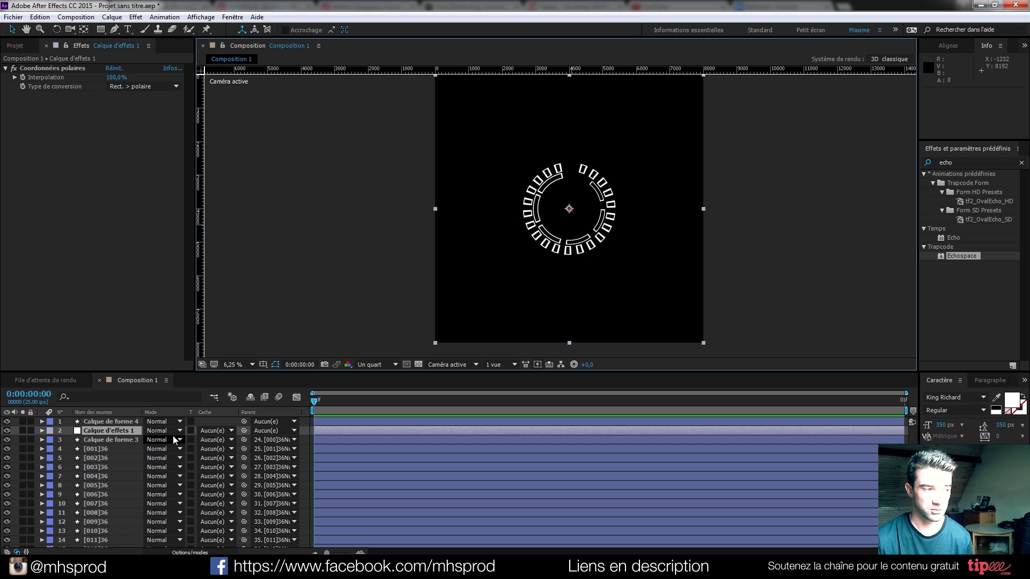
Move the visible Calque de forme 1 to the top of the layer stack and shrink its dashed circle around the rectangle rings, centred at 4000, 4048
scroll(68, 524, down, 8)
scroll(67, 523, down, 7)
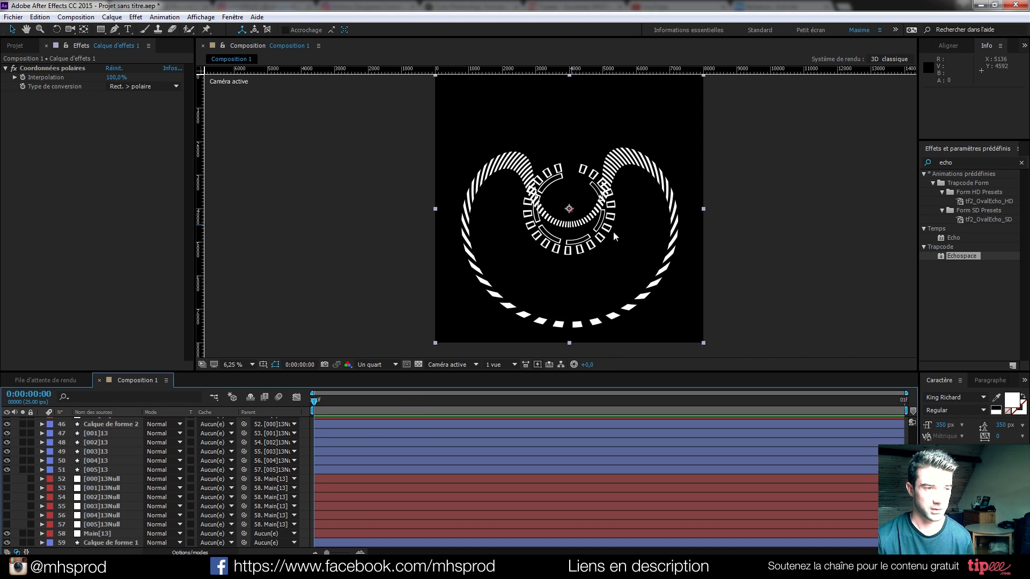
drag(101, 542, 118, 421)
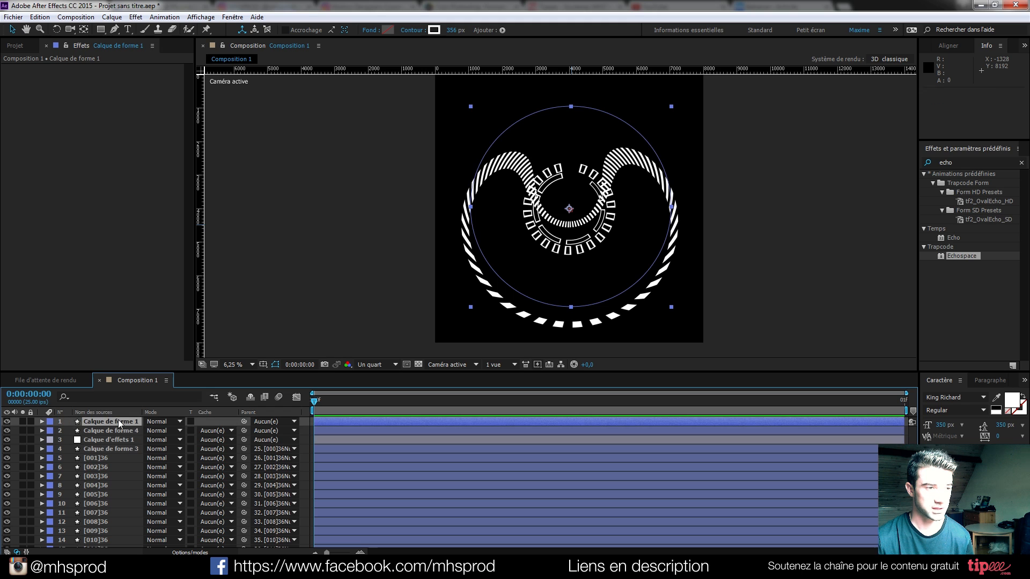
drag(671, 306, 627, 264)
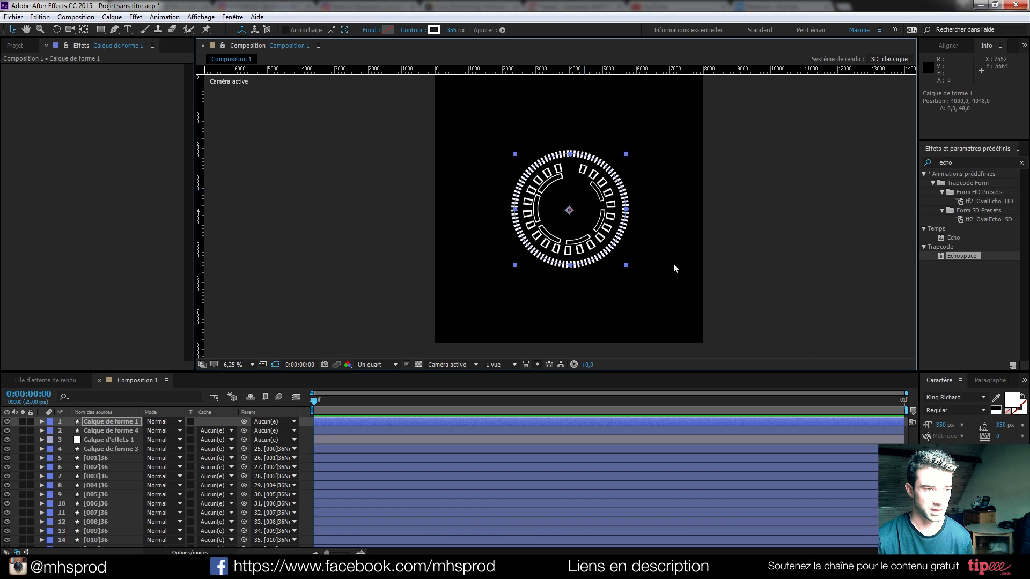
click(653, 277)
Duplicate the dashed circle twice, scaling the first copy to 26 % inside the rectangle rings and the second to 17 %
click(105, 423)
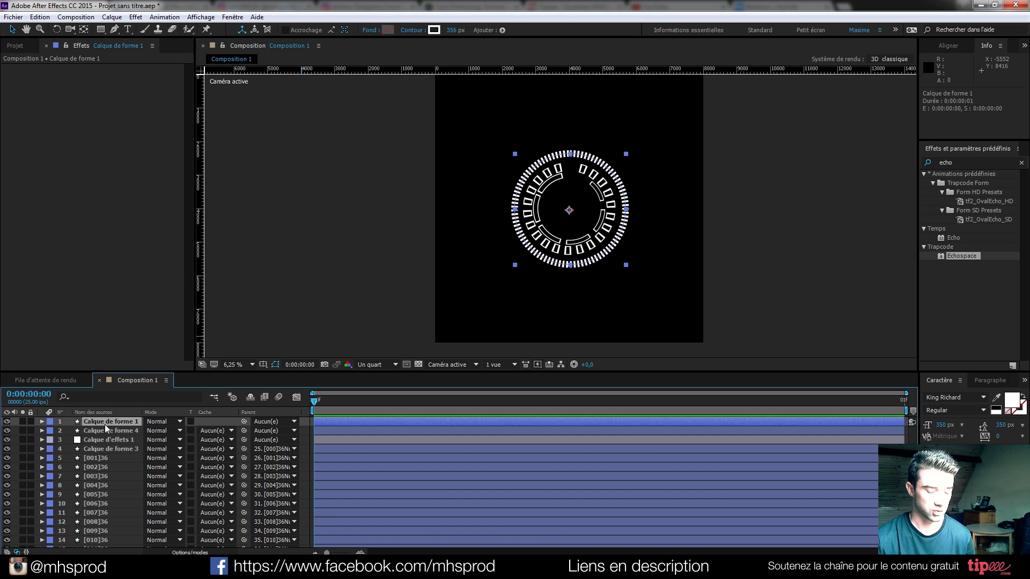
key(ctrl+d)
drag(625, 265, 595, 249)
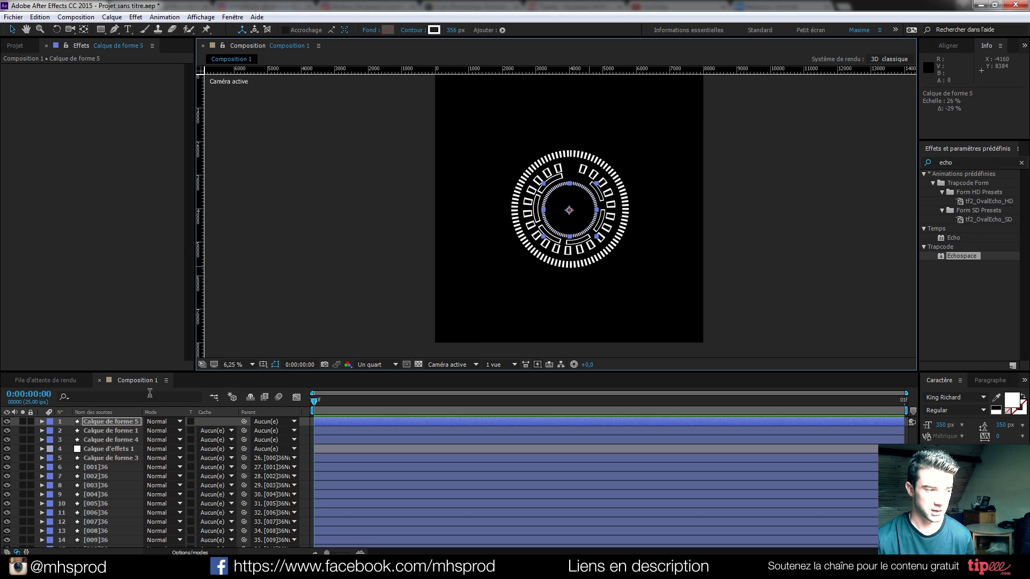
key(ctrl+d)
drag(596, 235, 585, 232)
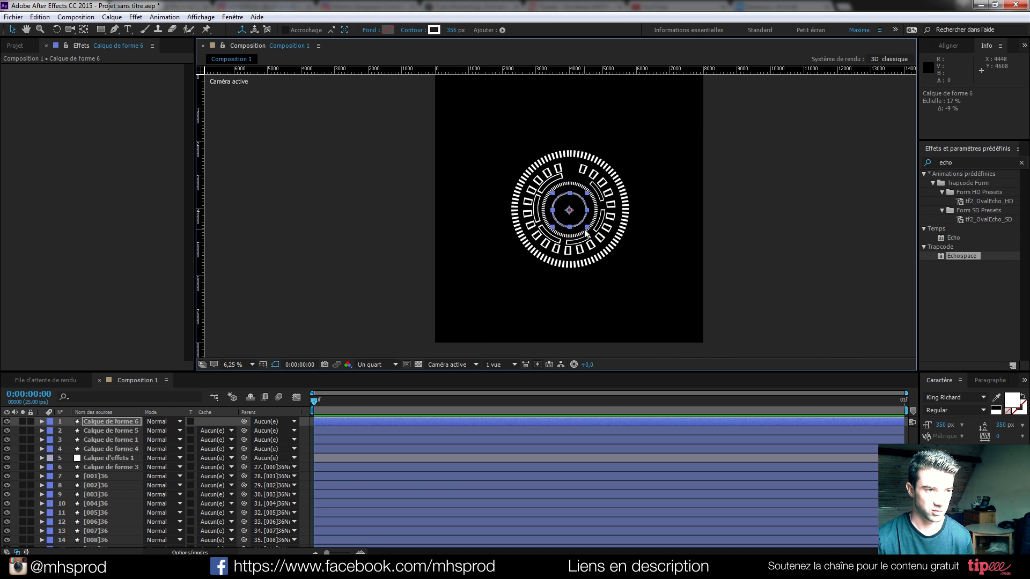
Set the stroke's dash length (Tiret) to 656,4 on the innermost circle, Calque de forme 6
scroll(568, 212, up, 4)
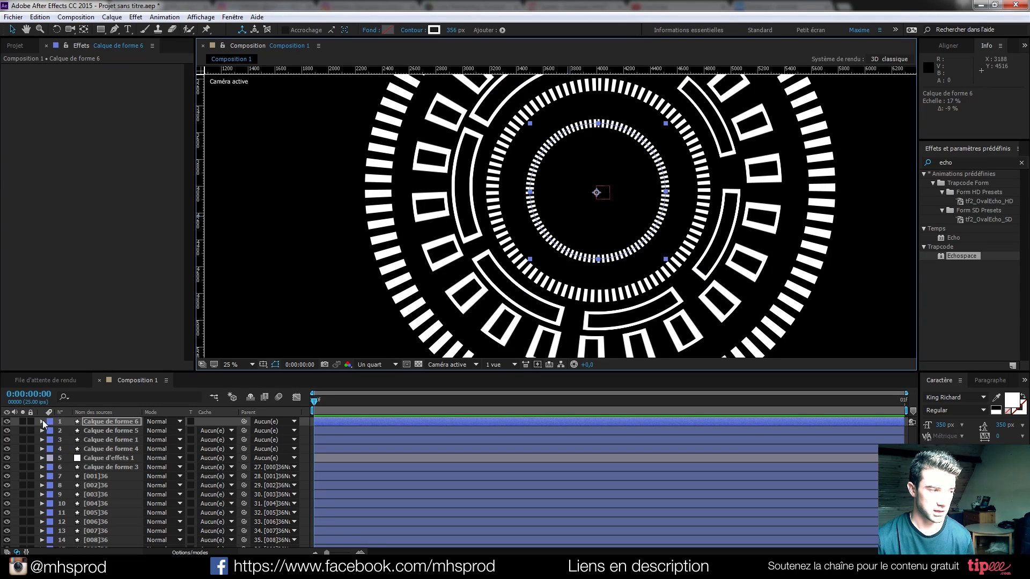
click(43, 422)
click(51, 431)
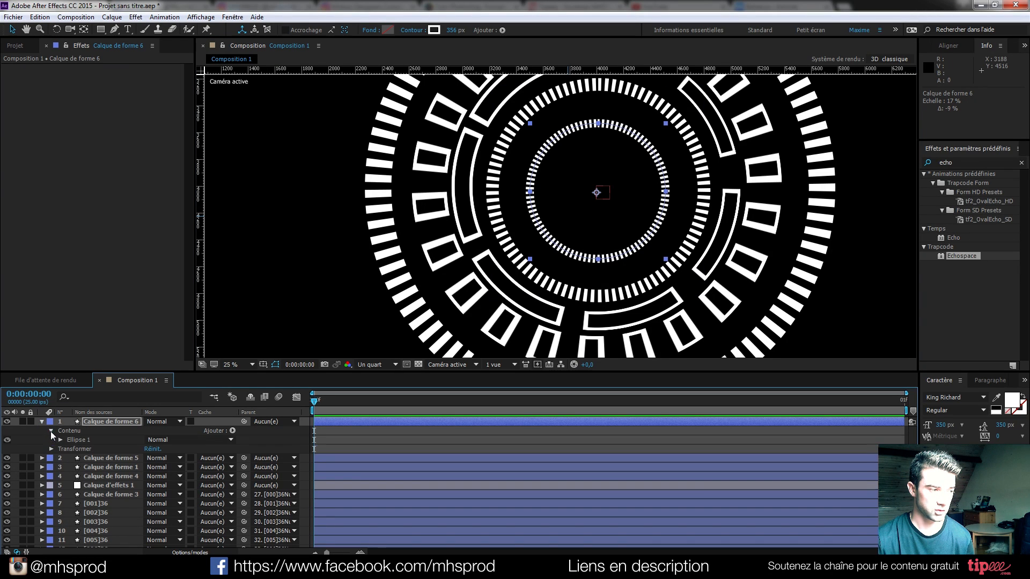
click(60, 440)
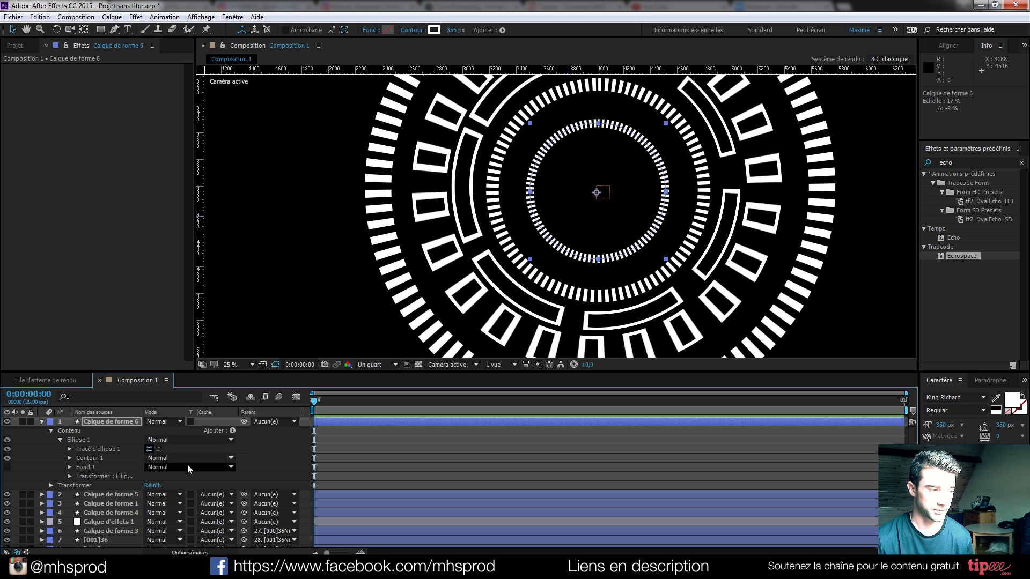
click(69, 459)
scroll(71, 469, down, 1)
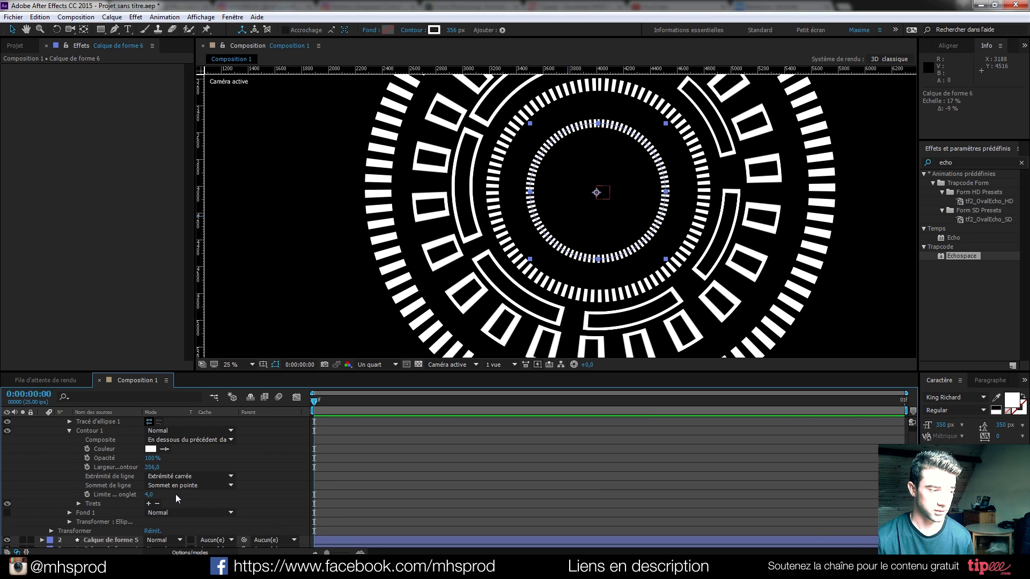
click(78, 503)
scroll(71, 504, down, 1)
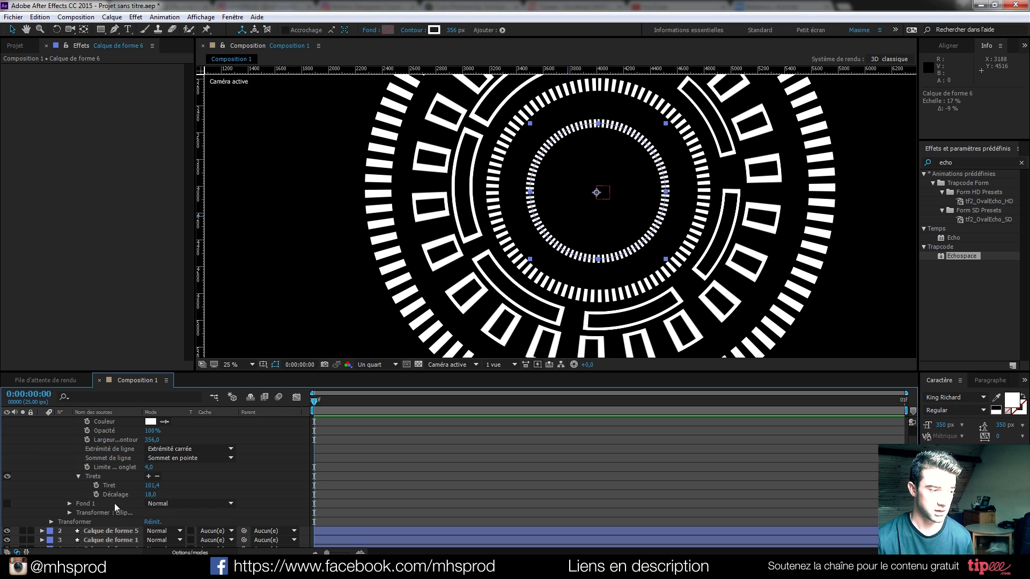
drag(156, 491, 441, 476)
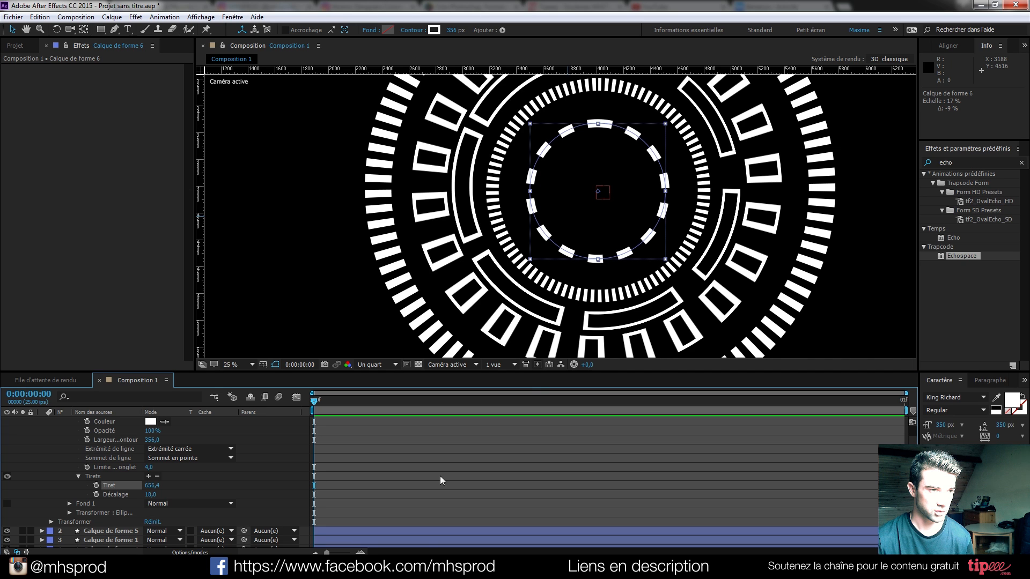
Set the dash offset (Décalage) of the innermost circle to -261,8 and deselect it
click(147, 494)
drag(3, 492, 139, 493)
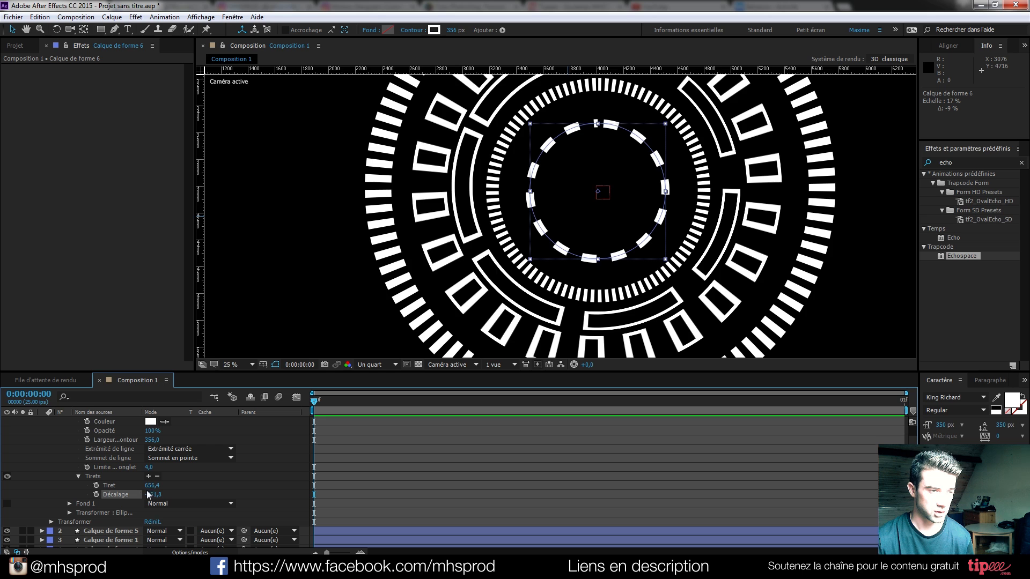
scroll(508, 241, down, 2)
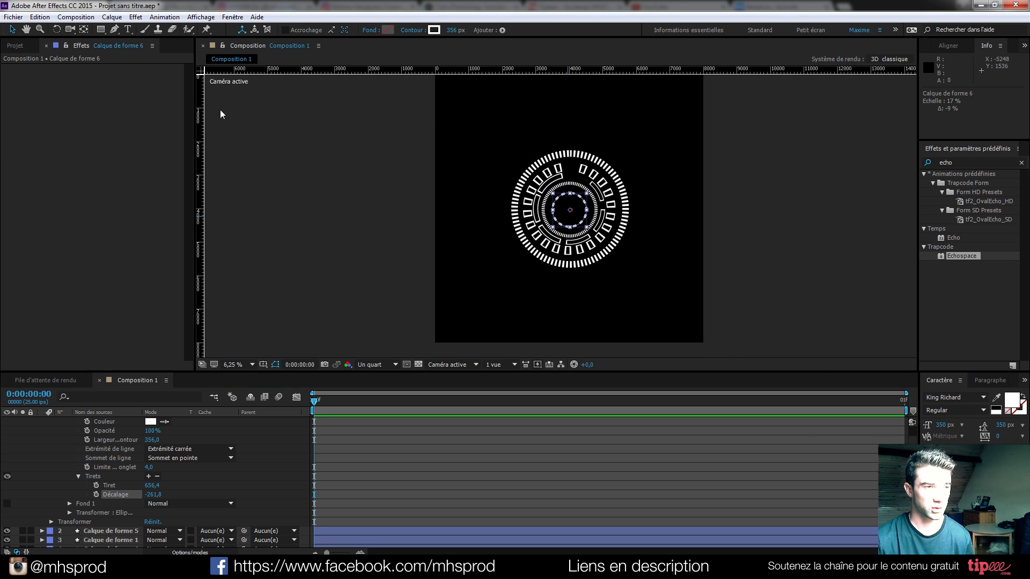
click(625, 260)
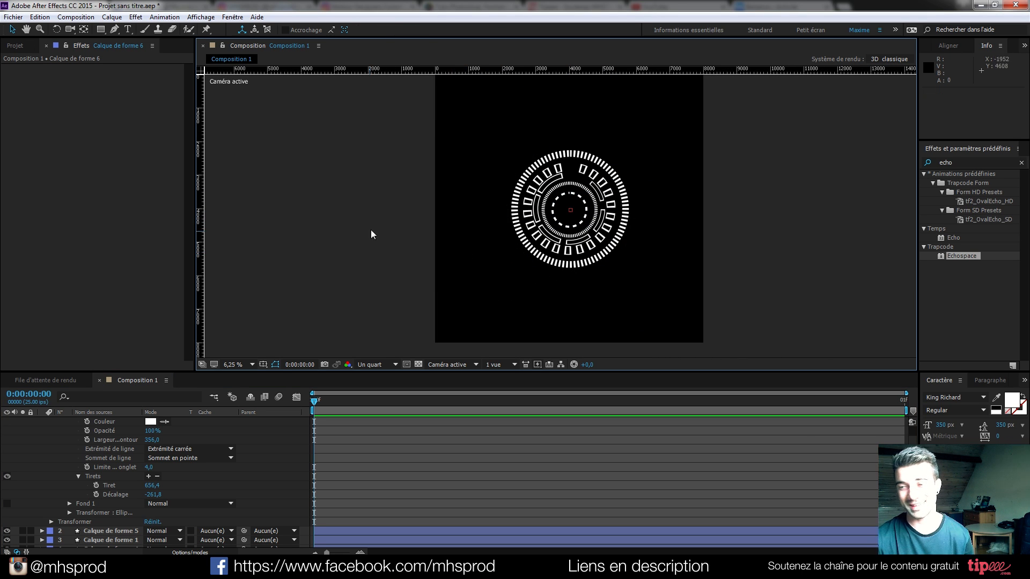
Select Calque de forme 6 and collapse its properties in the timeline
drag(573, 219, 563, 236)
scroll(93, 453, up, 3)
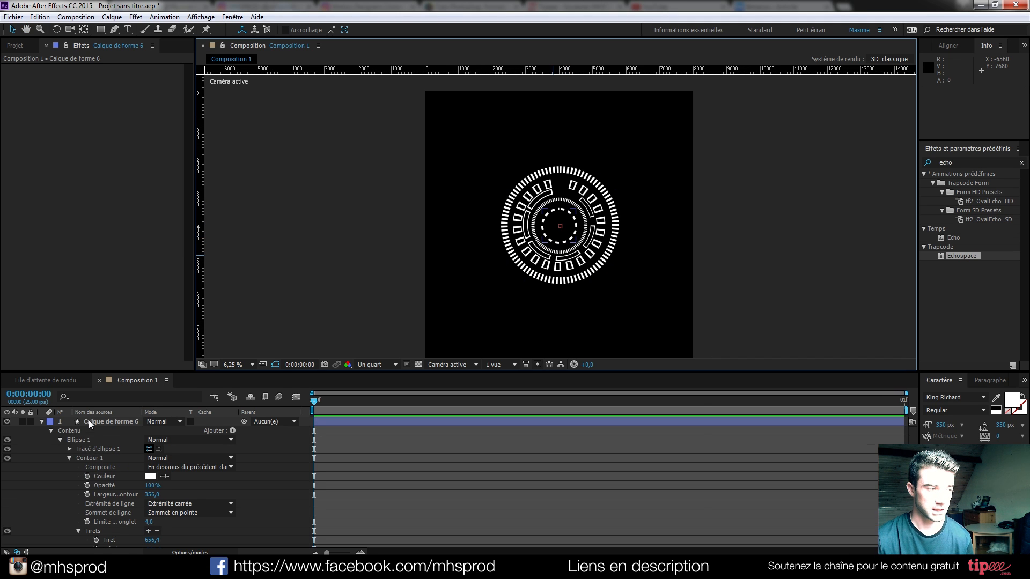
click(89, 424)
click(43, 423)
Try to parent all the layers to a new null with Motion 2, undo it and deselect the layers
scroll(108, 504, down, 15)
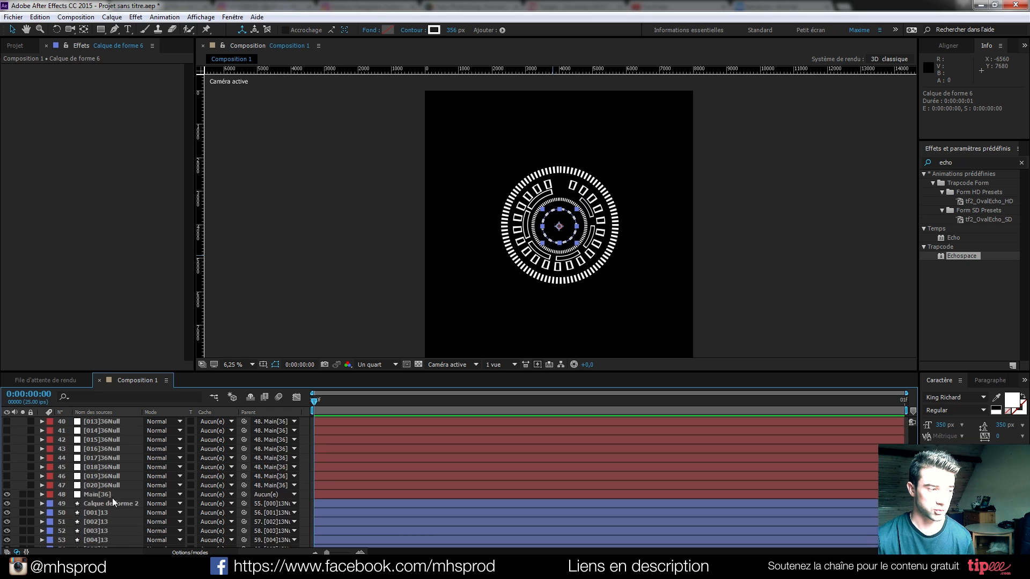
shift+click(105, 543)
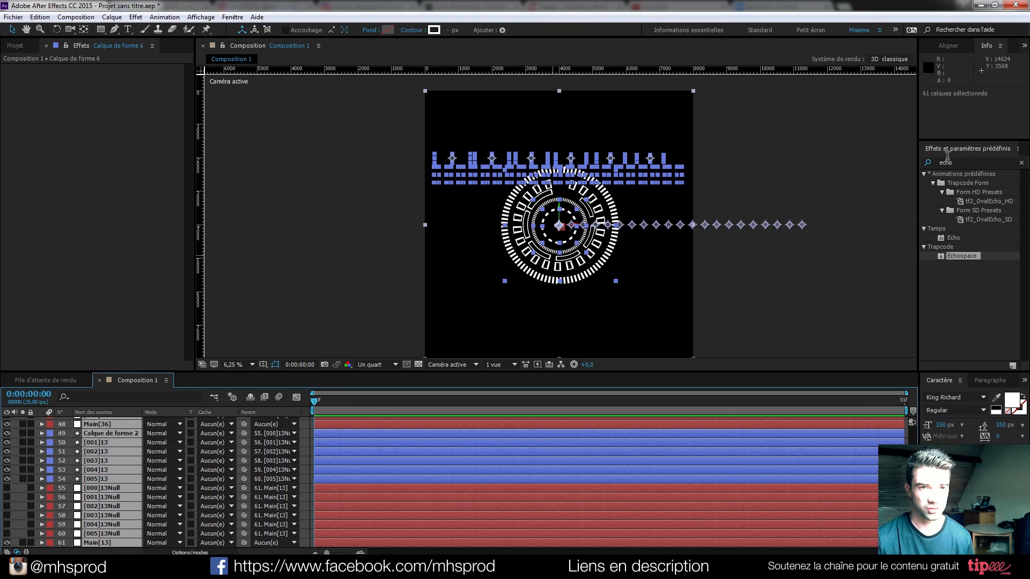
click(938, 45)
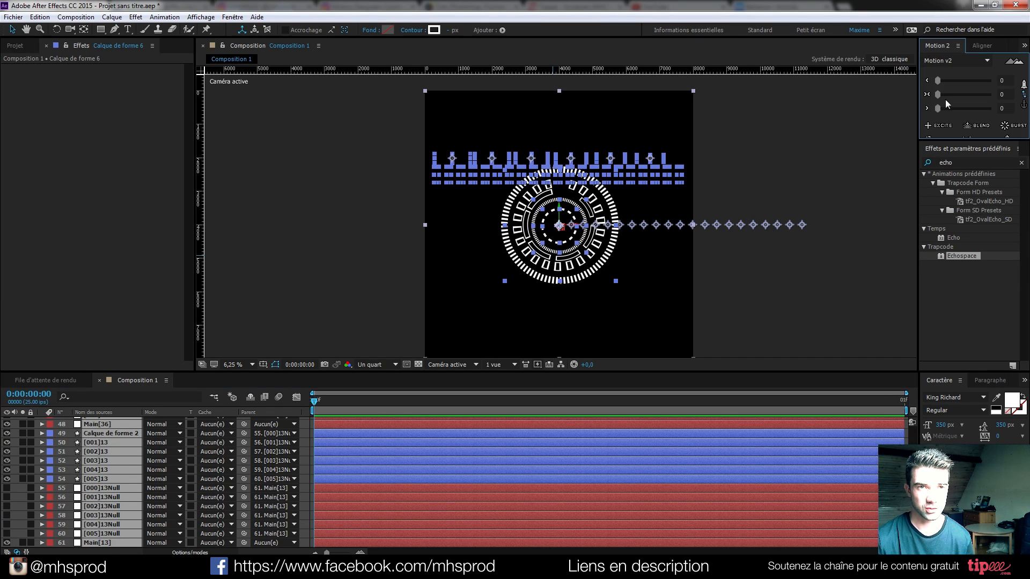
drag(958, 140, 957, 171)
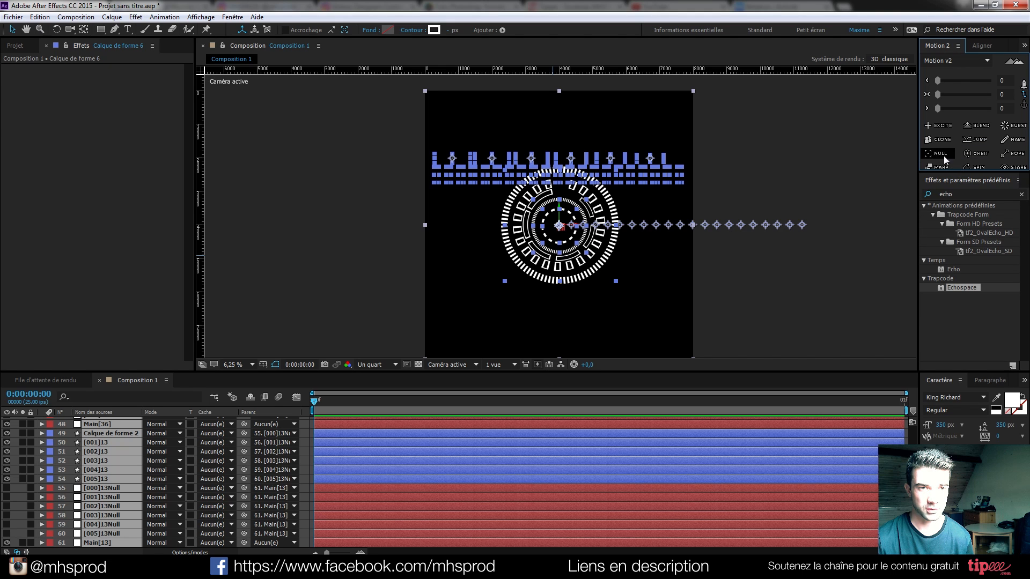
click(937, 154)
click(553, 159)
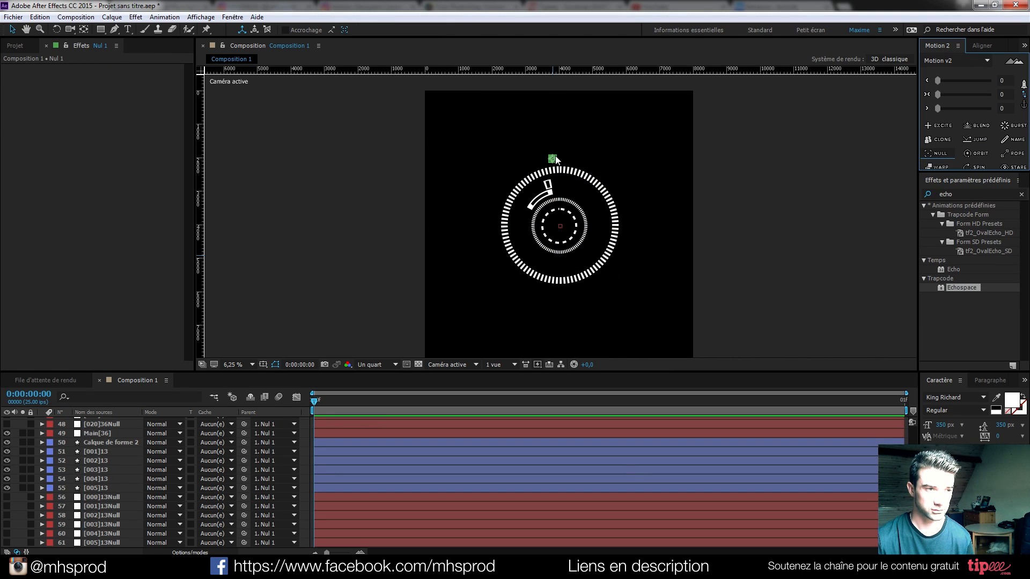
key(ctrl+z)
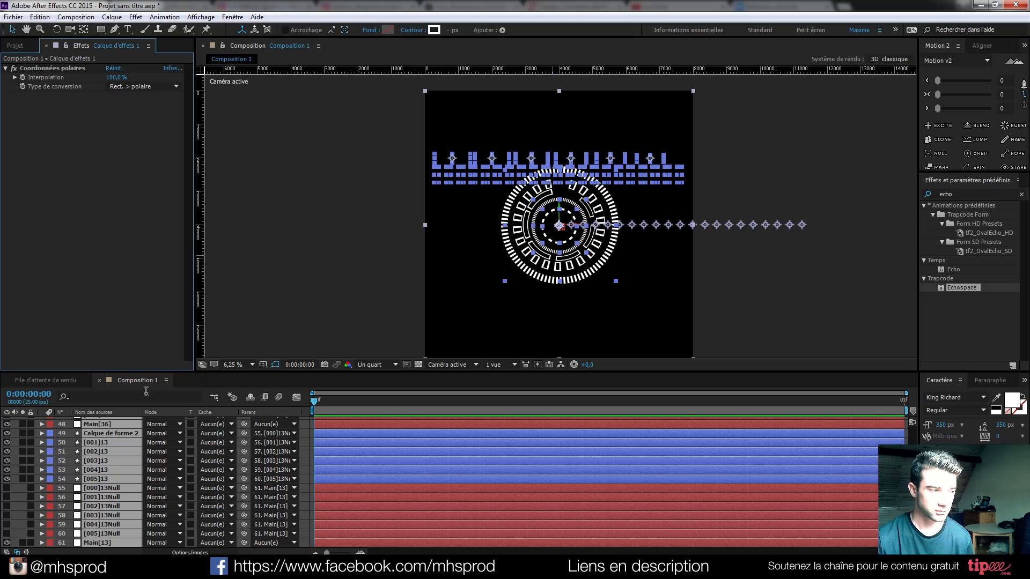
scroll(82, 440, up, 15)
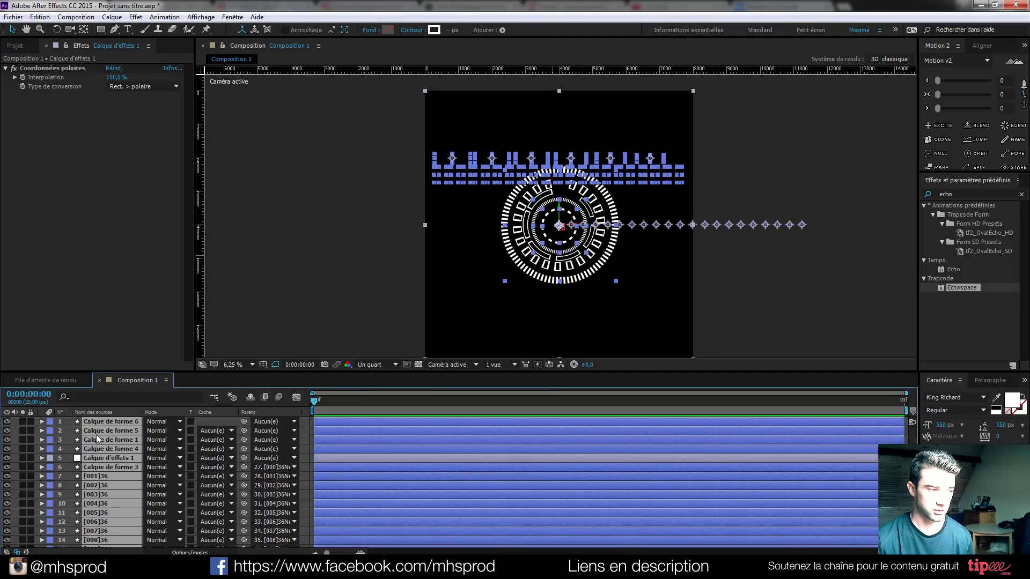
click(233, 312)
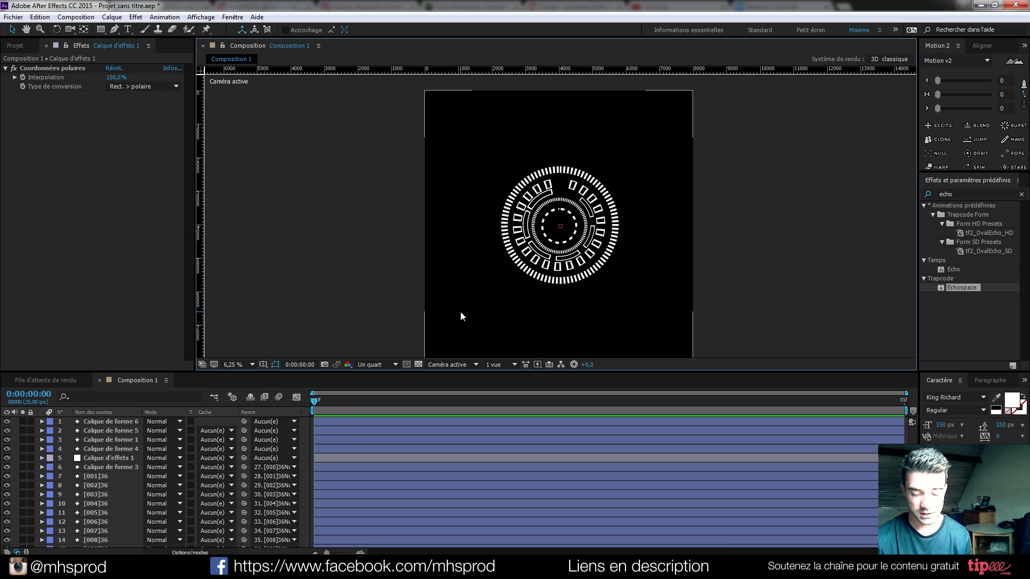
Try reducing the composition's width to 3000 px
key(ctrl+k)
key(Tab)
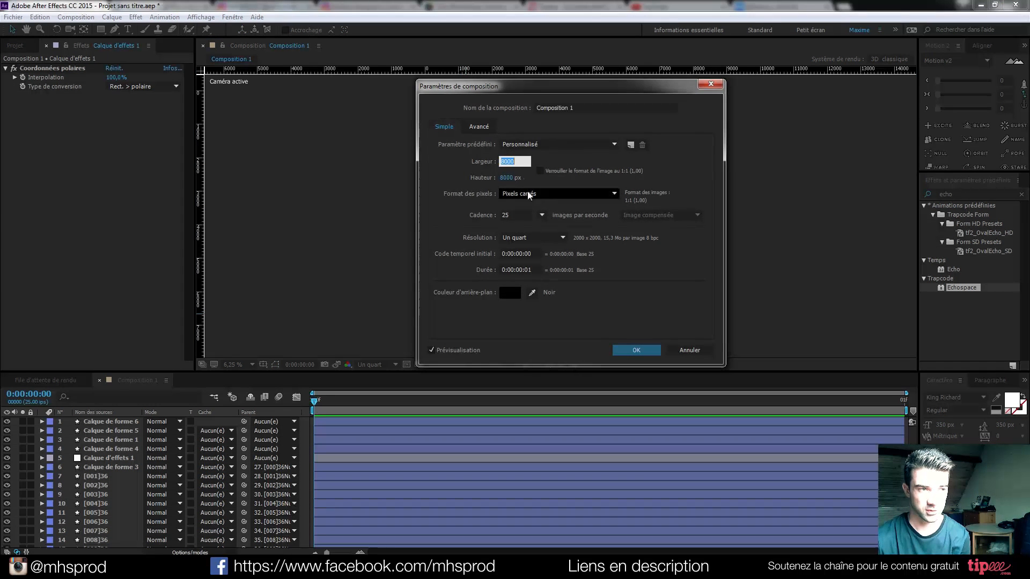
text(3000)
click(507, 178)
key(Return)
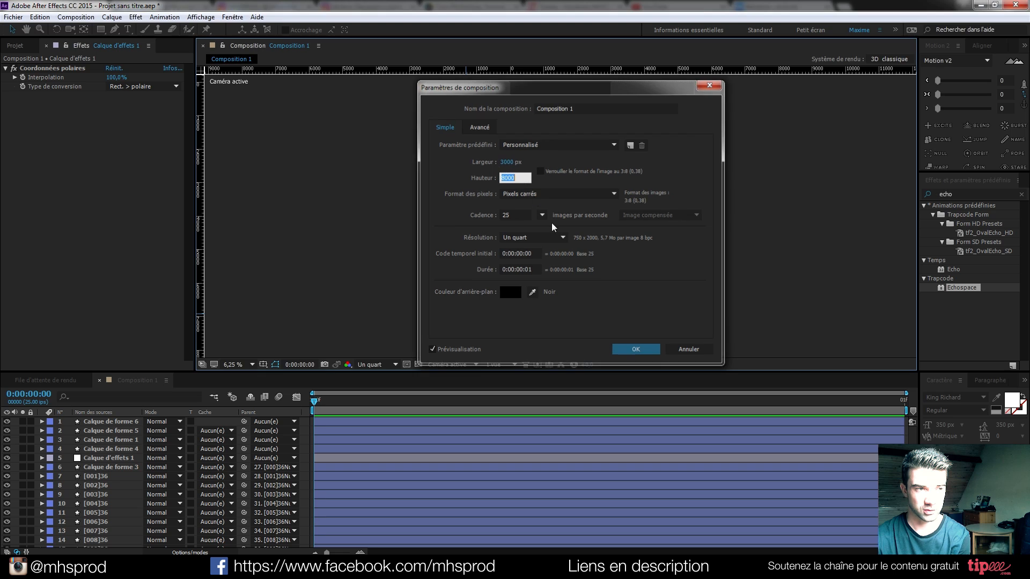
key(KP_0)
click(614, 298)
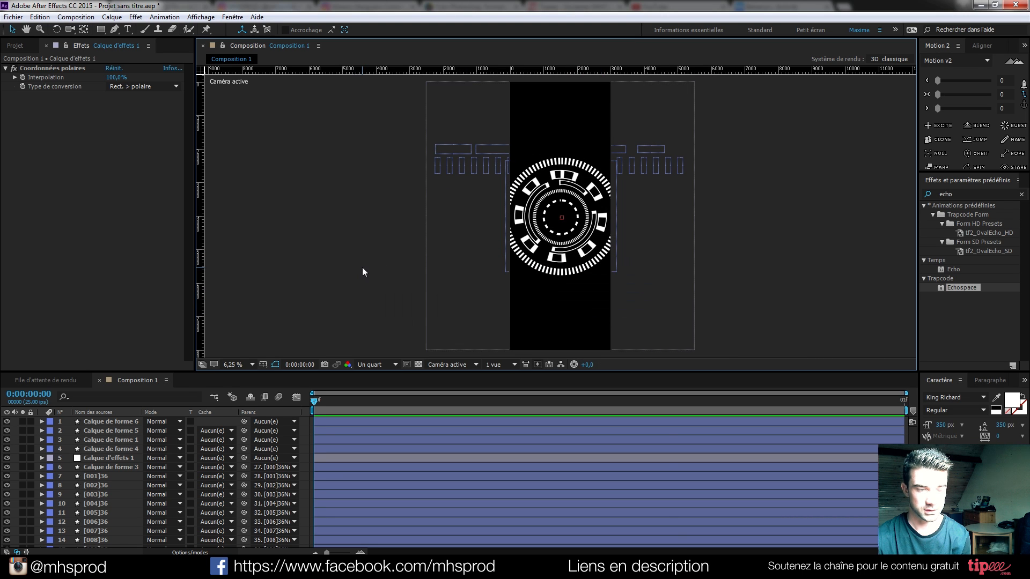
Try a composition size of 4000 × 4000 px
key(ctrl+k)
key(Tab)
text(4000)
key(Tab)
text(4000)
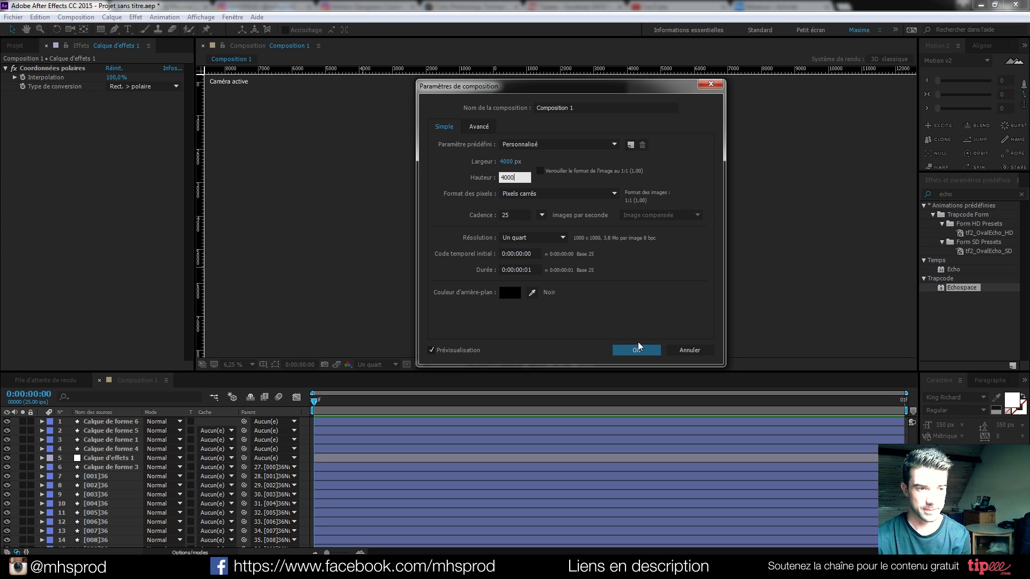
click(638, 350)
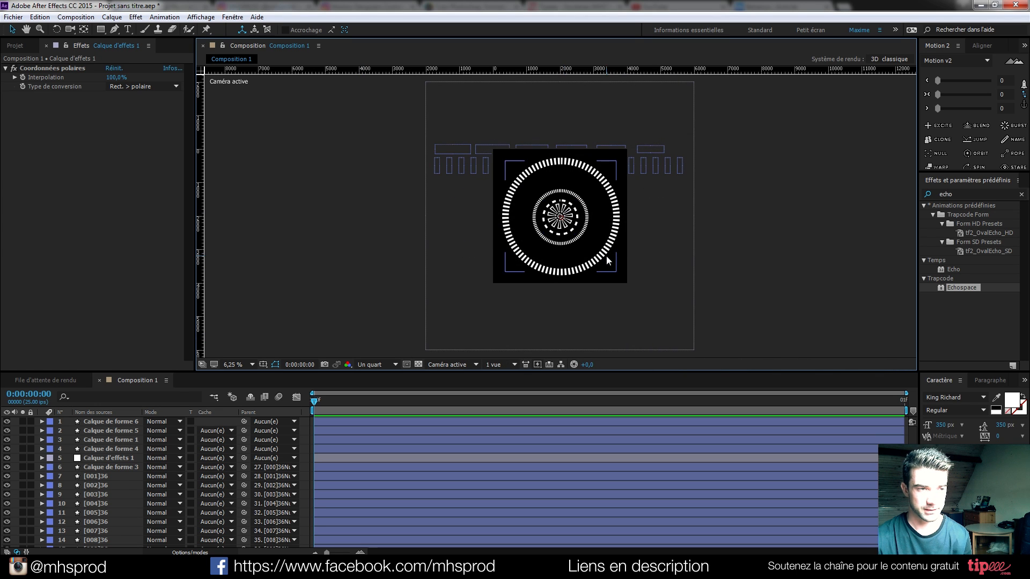
Undo both composition size changes
key(ctrl+z)
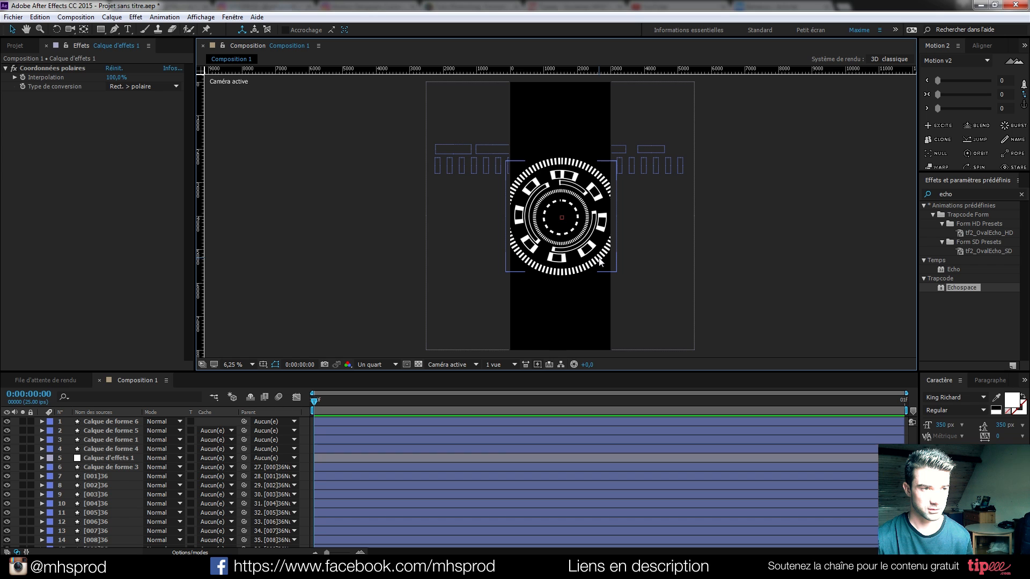
key(ctrl+k)
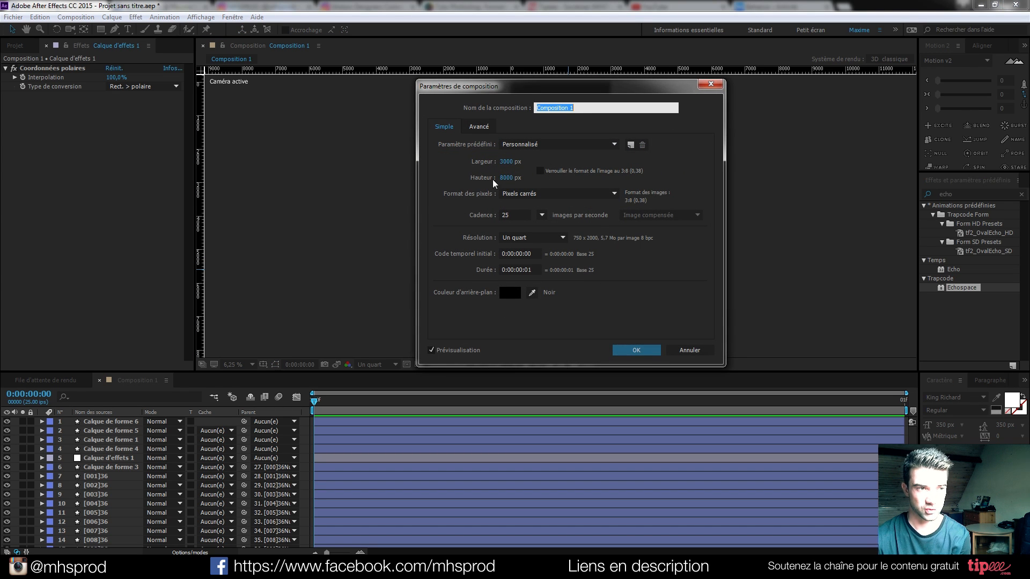
click(711, 84)
key(ctrl+shift+z)
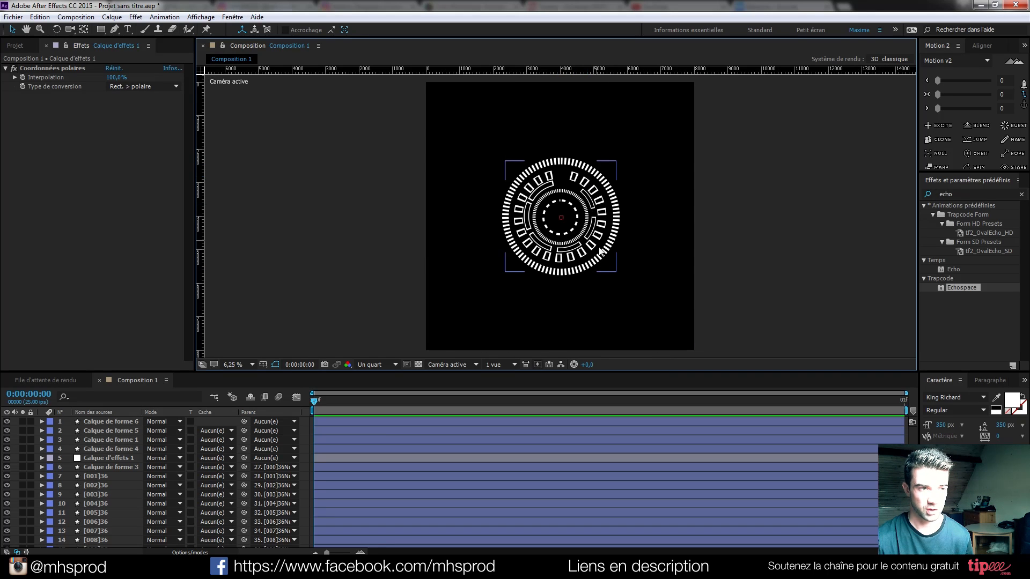
Save the current frame of Composition 1 as an image file through the render queue
key(comma)
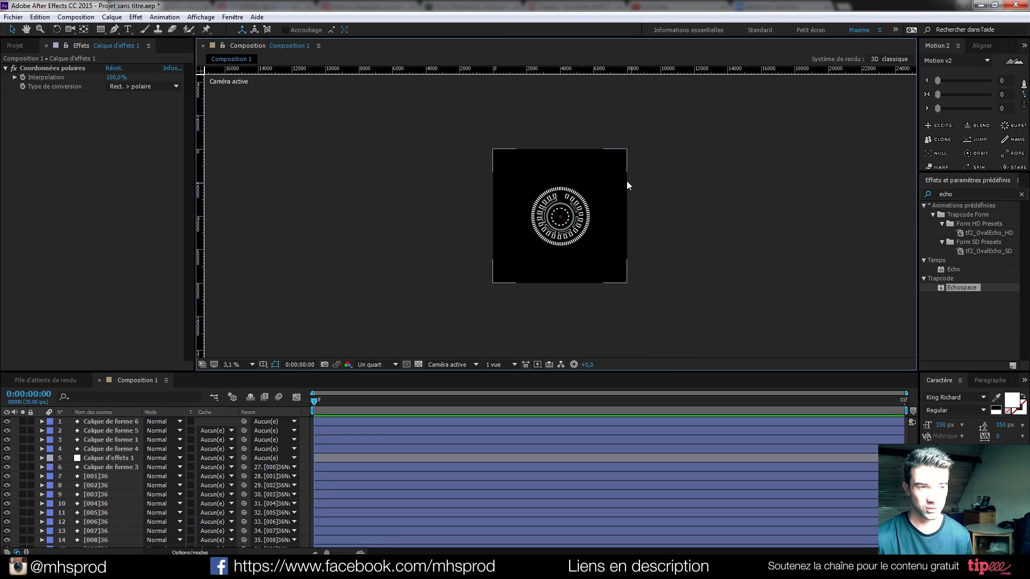
click(506, 159)
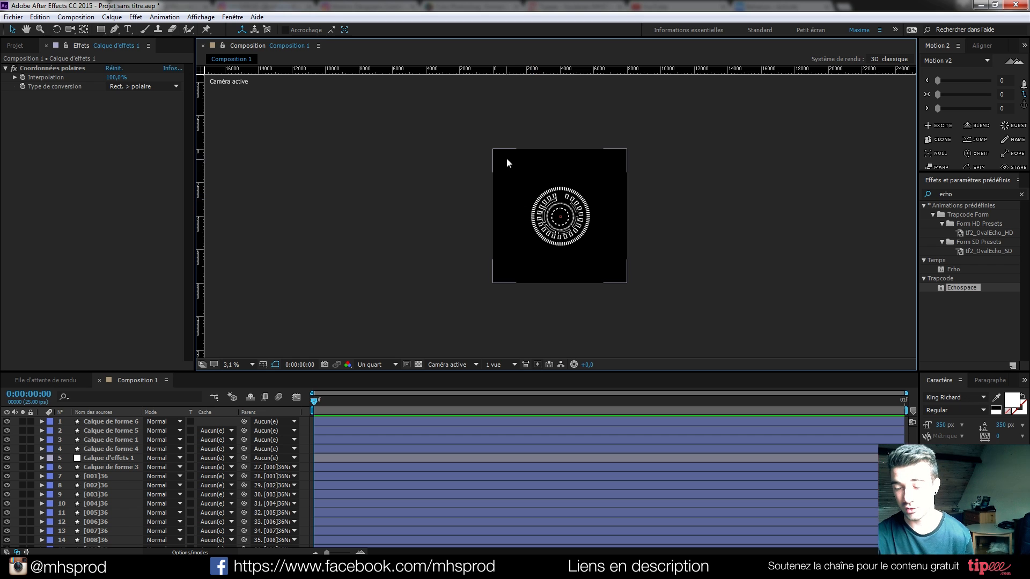
key(period)
key(period)
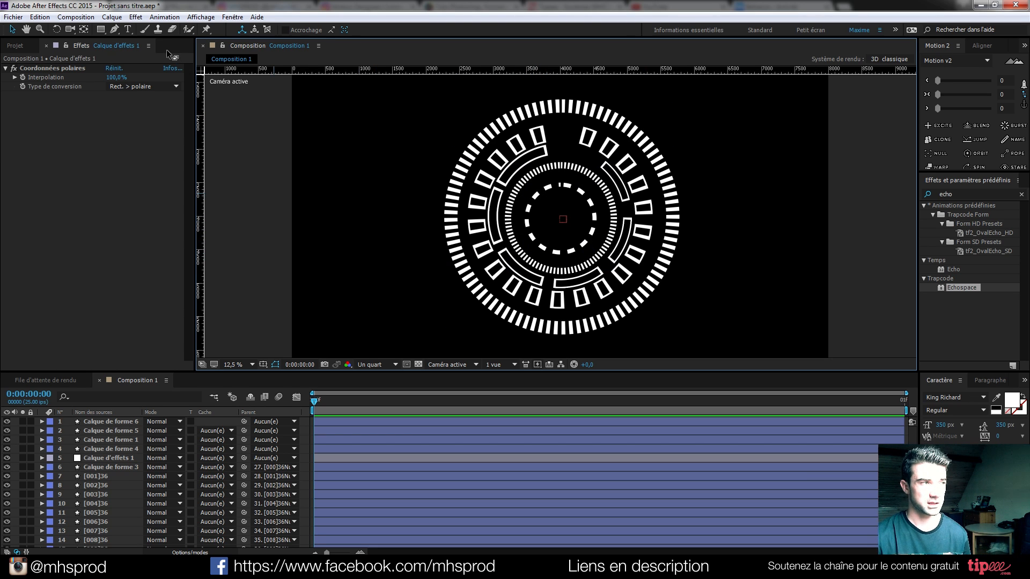
click(75, 17)
mouse_move(268, 155)
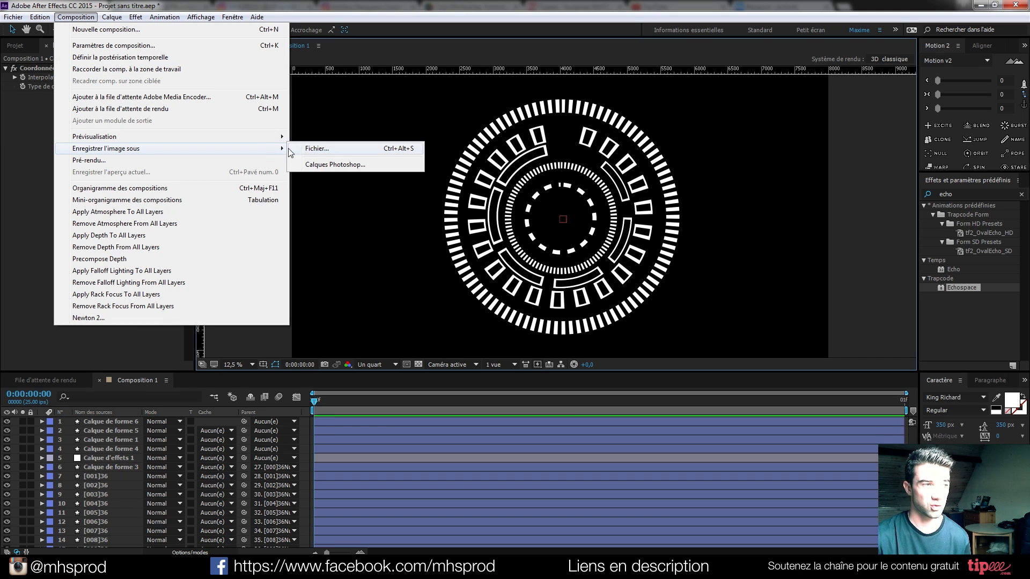
click(311, 149)
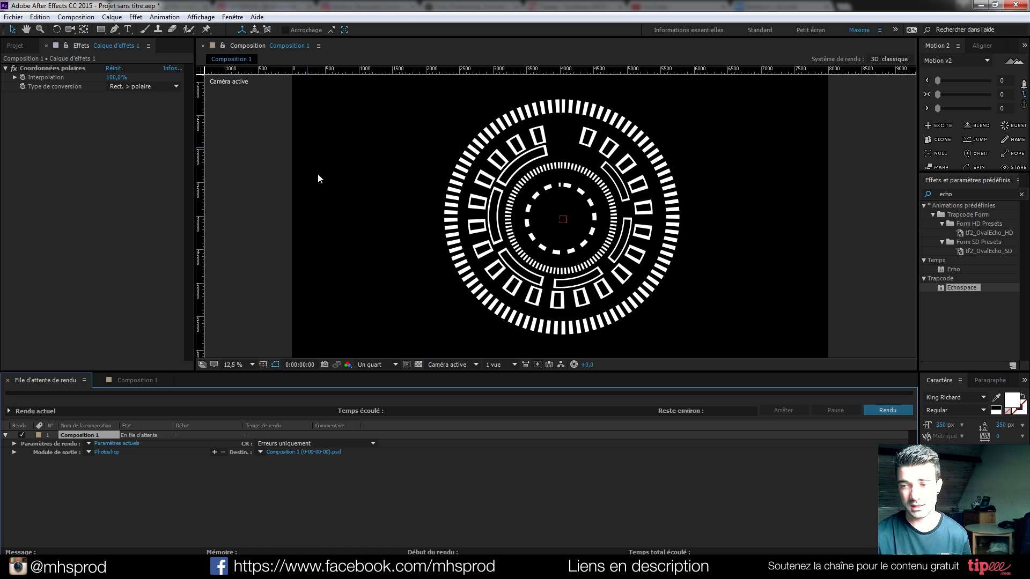
Configure the output module for the Séquence PNG format with RVB channels only
click(105, 453)
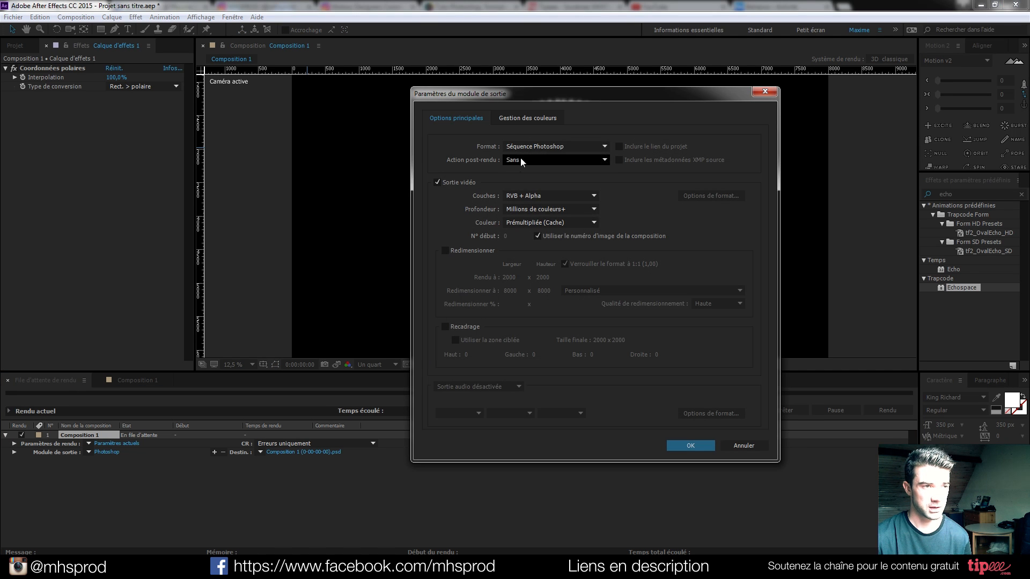
click(578, 144)
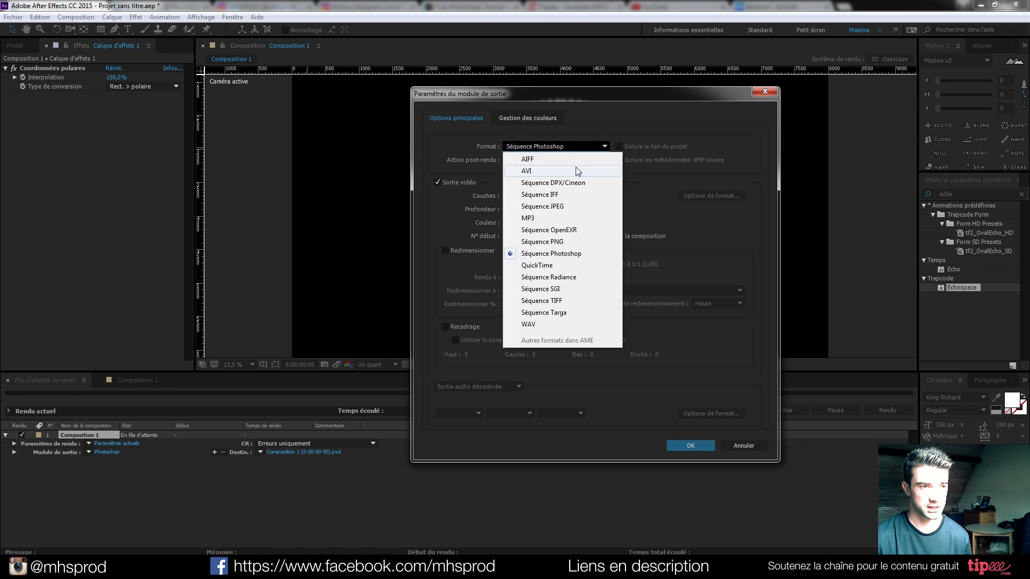
click(572, 242)
click(512, 196)
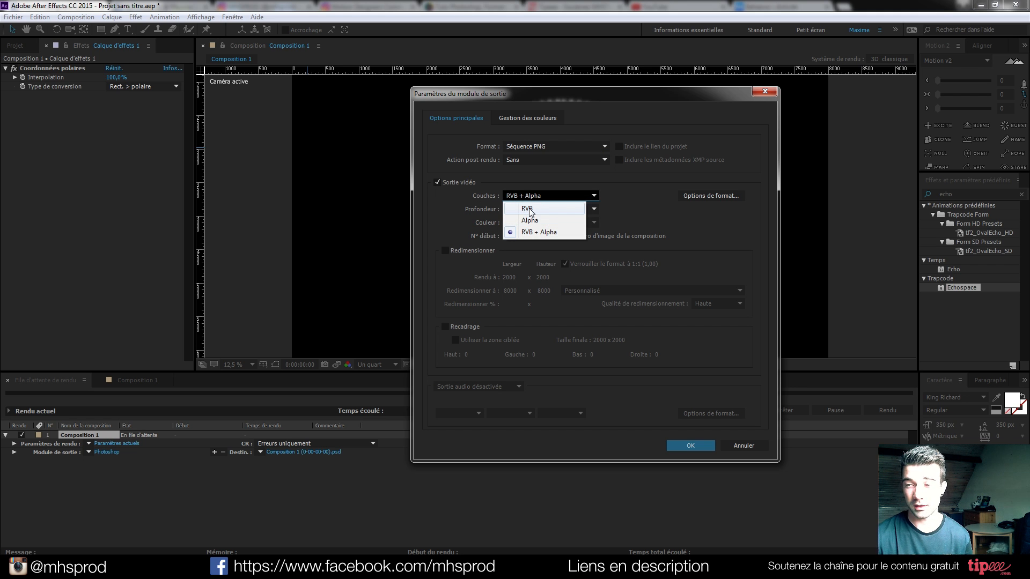
click(531, 211)
click(691, 445)
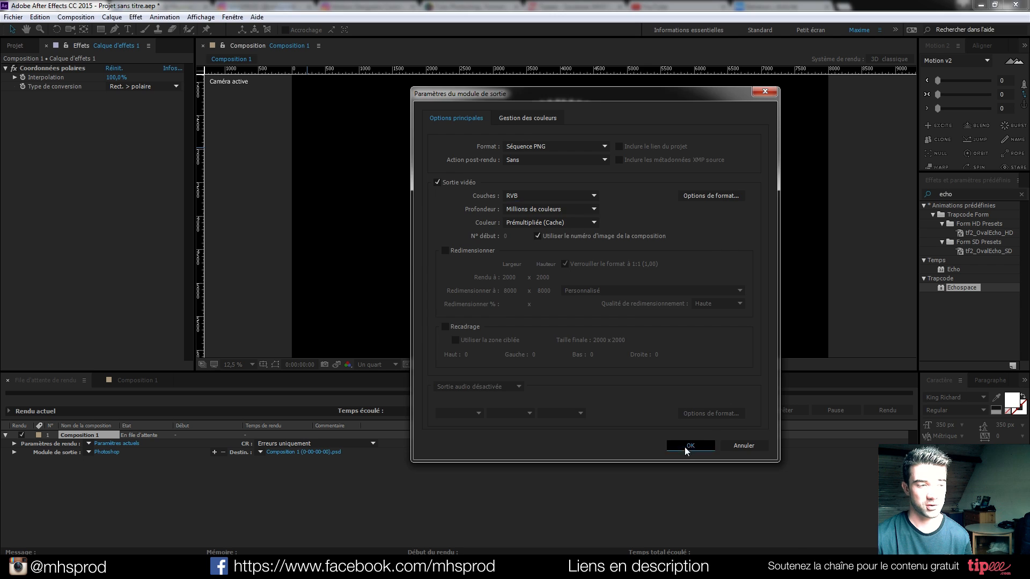
Set the output to Composition 1 (0-00-00-00).png on Fichiers (D:), replacing the existing file, and render it
click(298, 451)
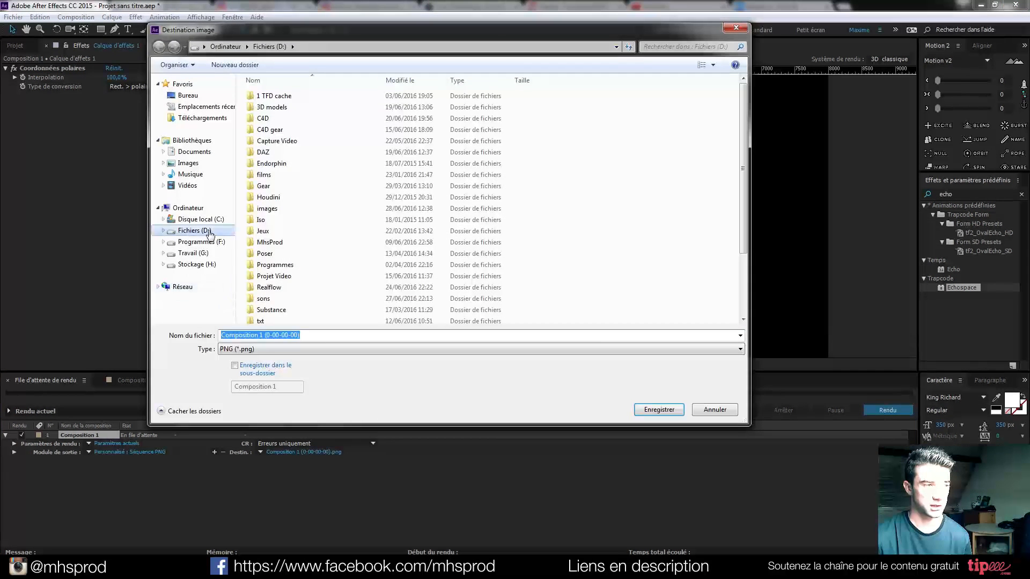
click(645, 412)
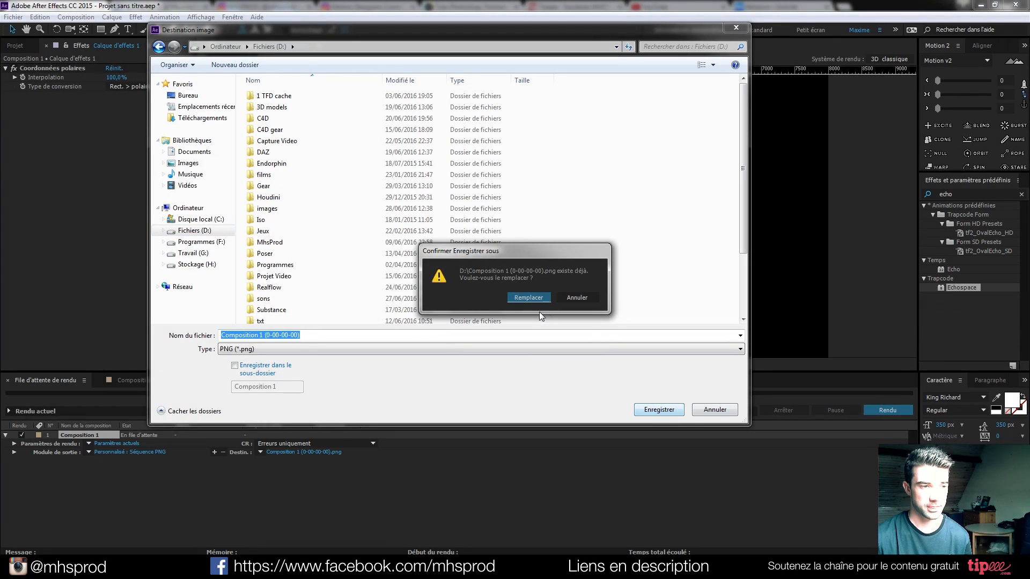
click(529, 297)
click(880, 411)
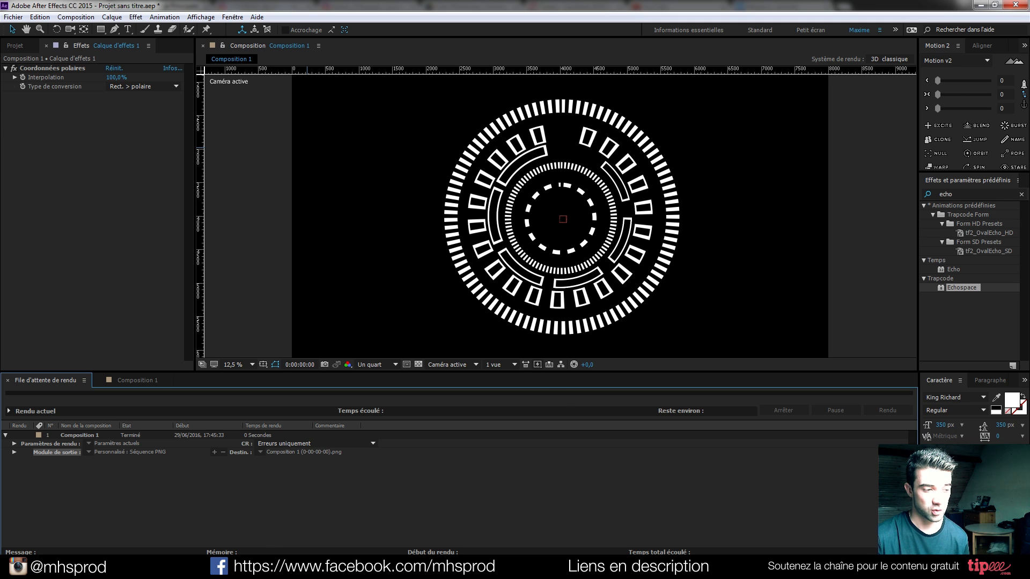
Switch to Cinema 4D and add a Tools4D Vectorizer Professional object to the empty scene
key(alt+Tab)
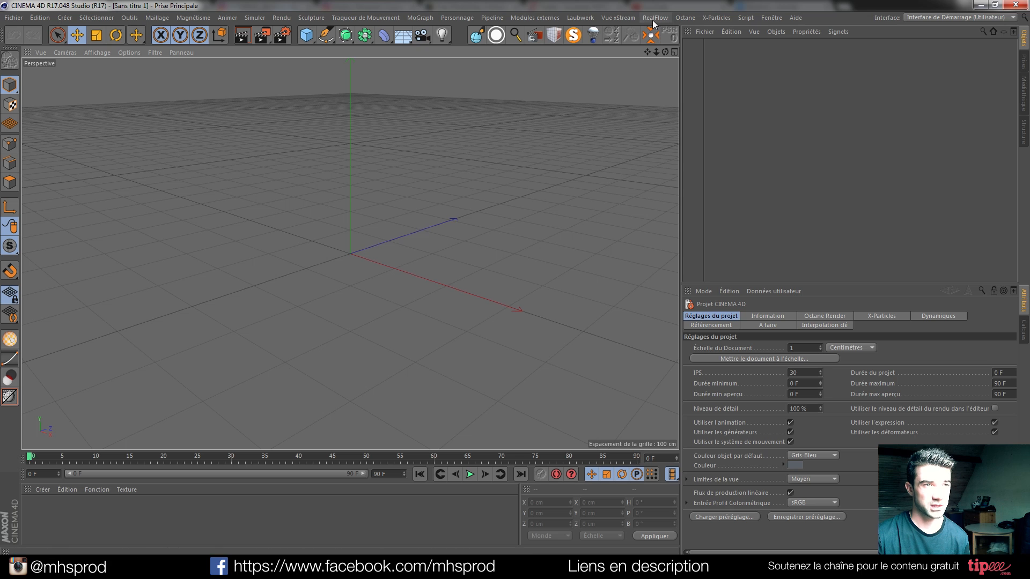
click(534, 18)
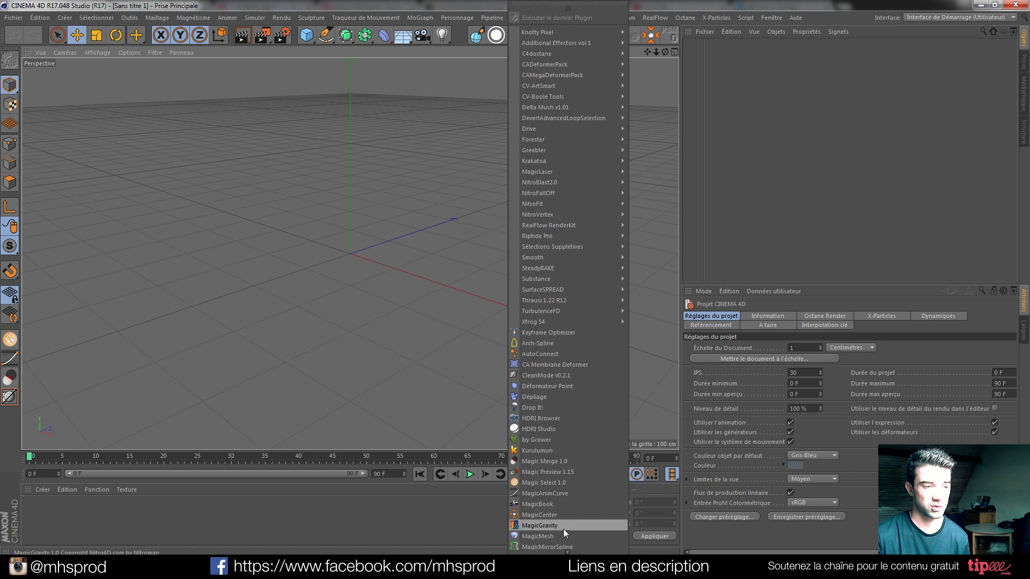
click(547, 433)
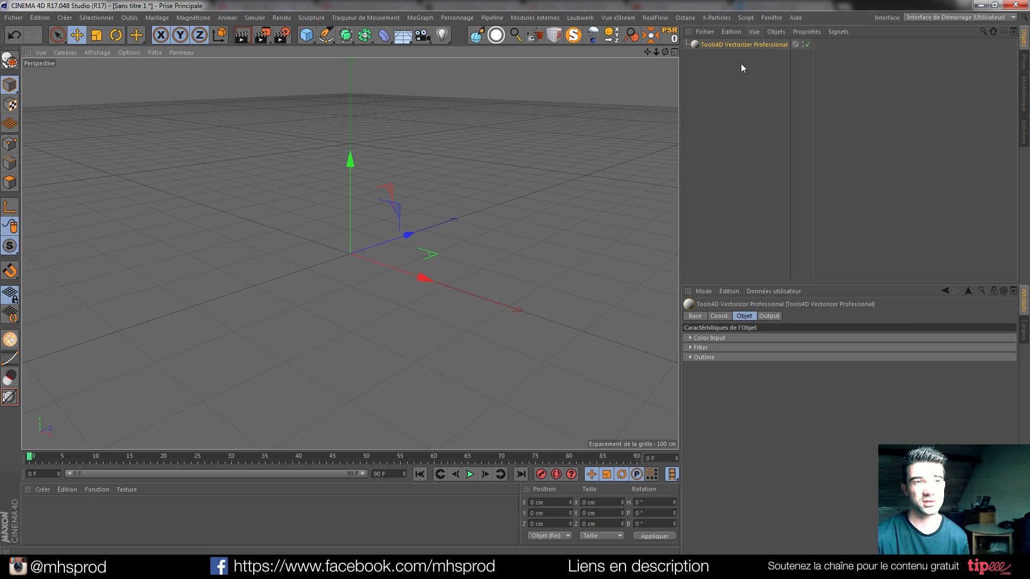
Load D:\Composition 1 (0-00-00-00).png as the Vectorizer's Color Input texture without copying it to the project, and inspect the generated splines
click(690, 338)
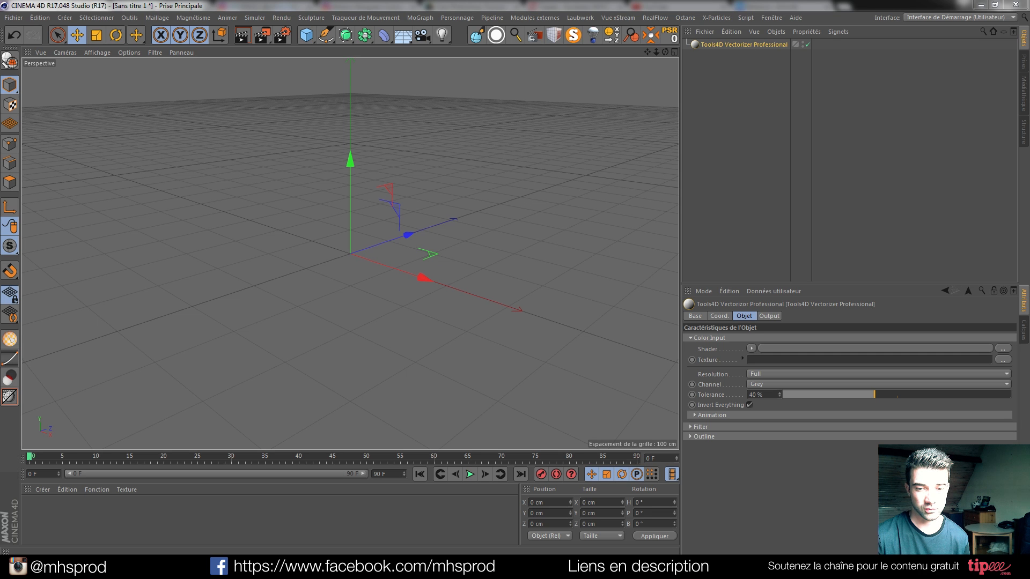
drag(796, 349, 790, 356)
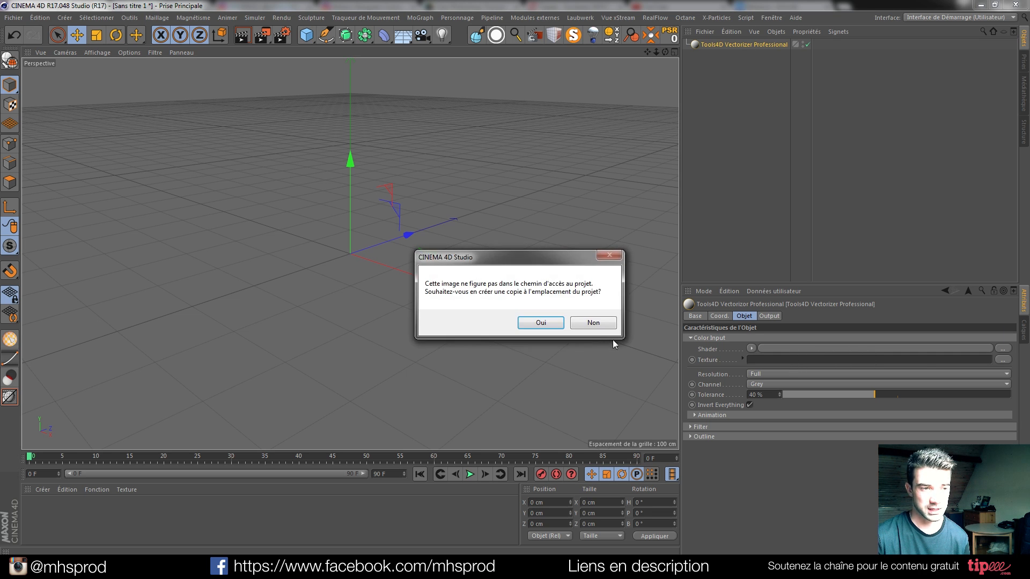
click(593, 322)
drag(345, 241, 467, 211)
drag(380, 238, 421, 195)
drag(514, 81, 390, 163)
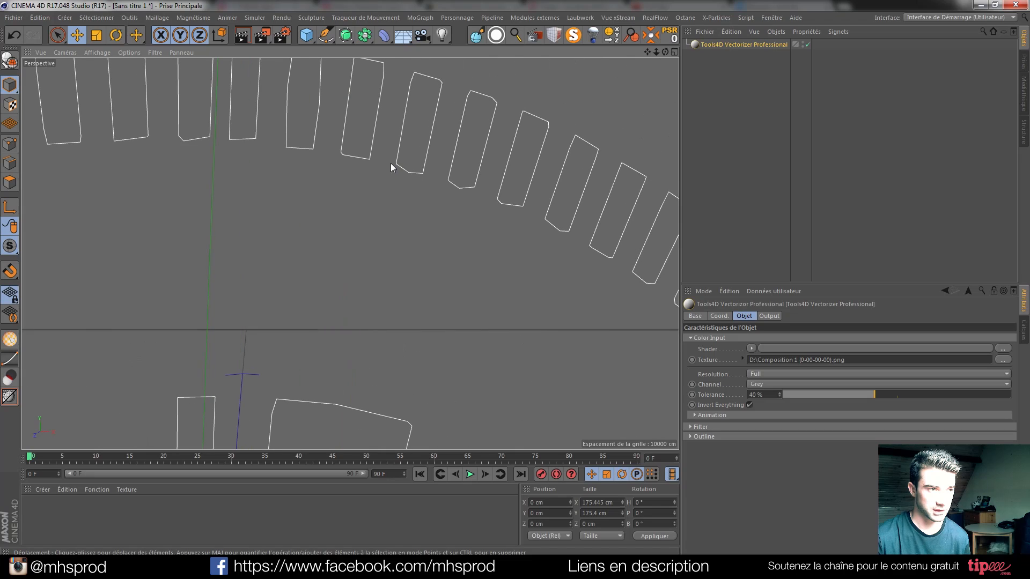
Refine the Vectorizer's outlines by setting Tolerance to 1 % and Spike Removal to 37°
drag(871, 394, 818, 406)
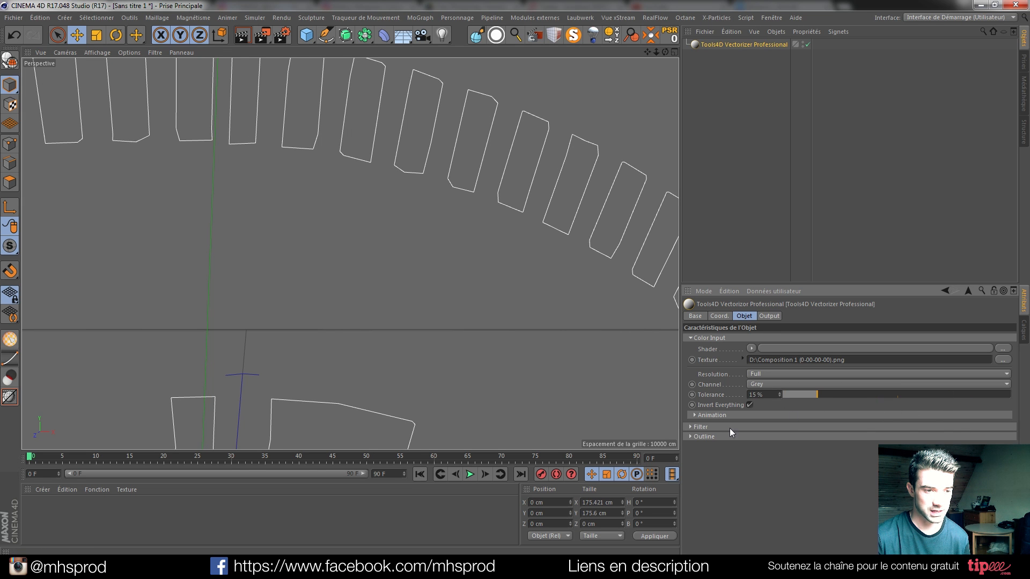
click(690, 427)
drag(826, 439, 873, 437)
drag(816, 395, 790, 396)
scroll(397, 246, down, 5)
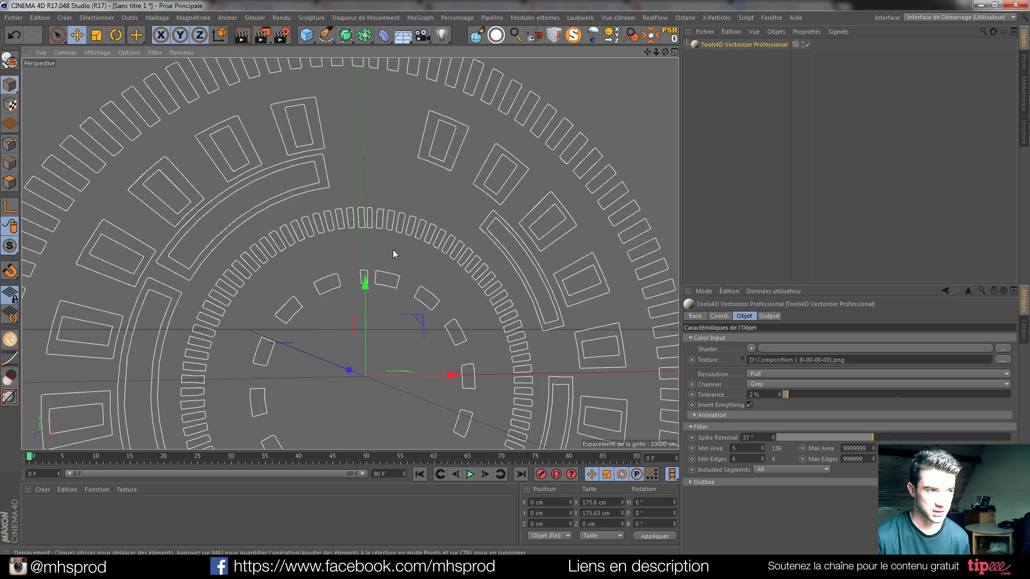
scroll(394, 250, down, 3)
drag(397, 252, 433, 252)
drag(784, 392, 784, 395)
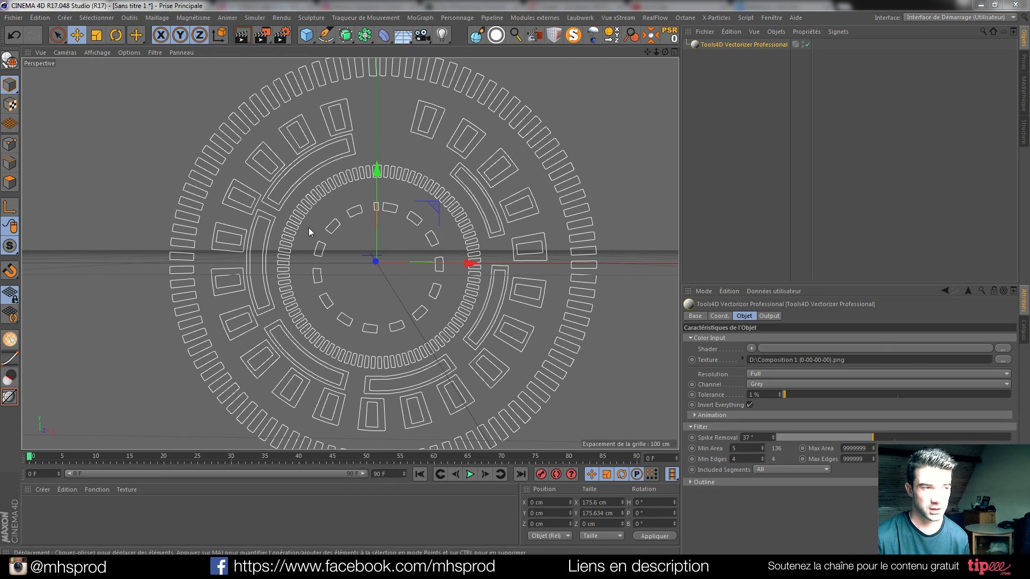
Examine the refined HUD splines, reveal the Vectorizer's Outline settings and set the filter's Min Area to 5.1
click(603, 179)
drag(604, 179, 487, 255)
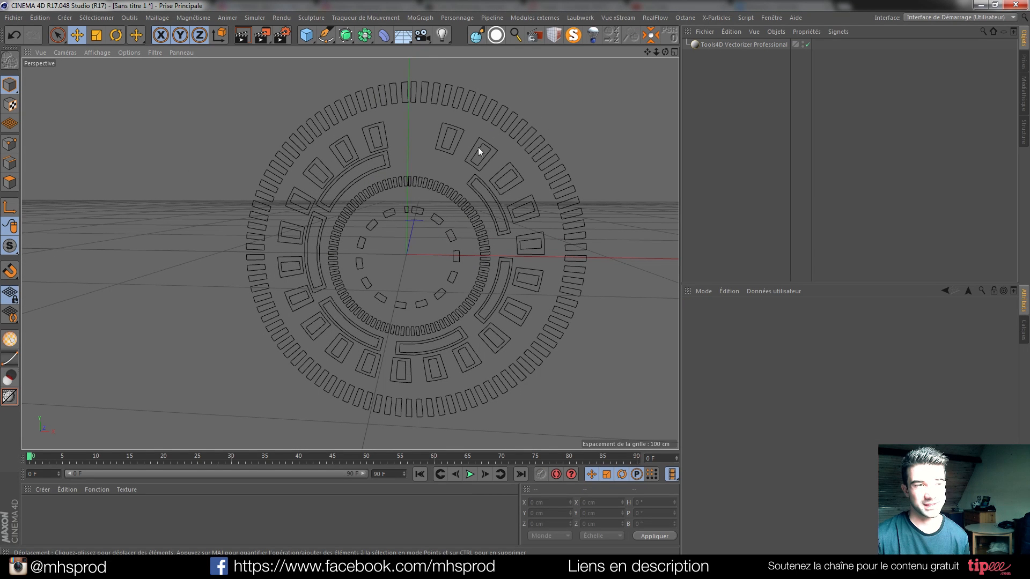
mouse_move(462, 219)
mouse_down()
mouse_move(466, 254)
mouse_move(466, 226)
mouse_up()
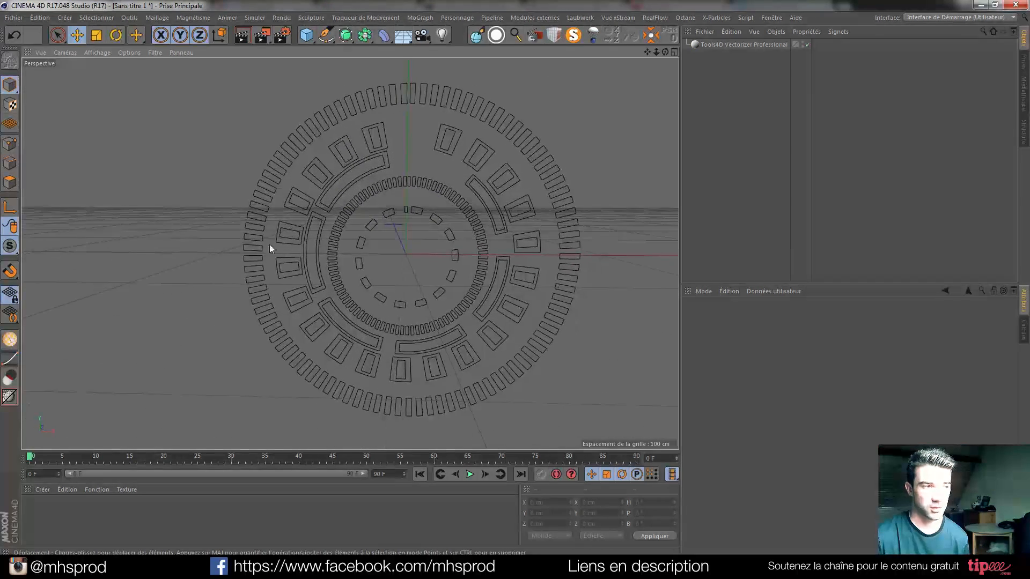
scroll(296, 258, up, 5)
scroll(352, 247, down, 6)
scroll(432, 246, up, 3)
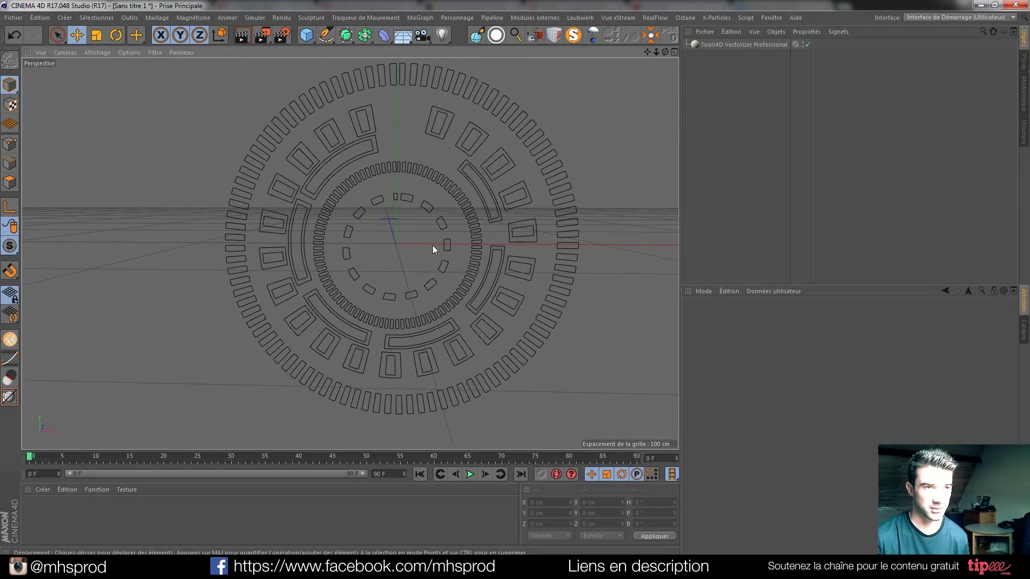
click(725, 46)
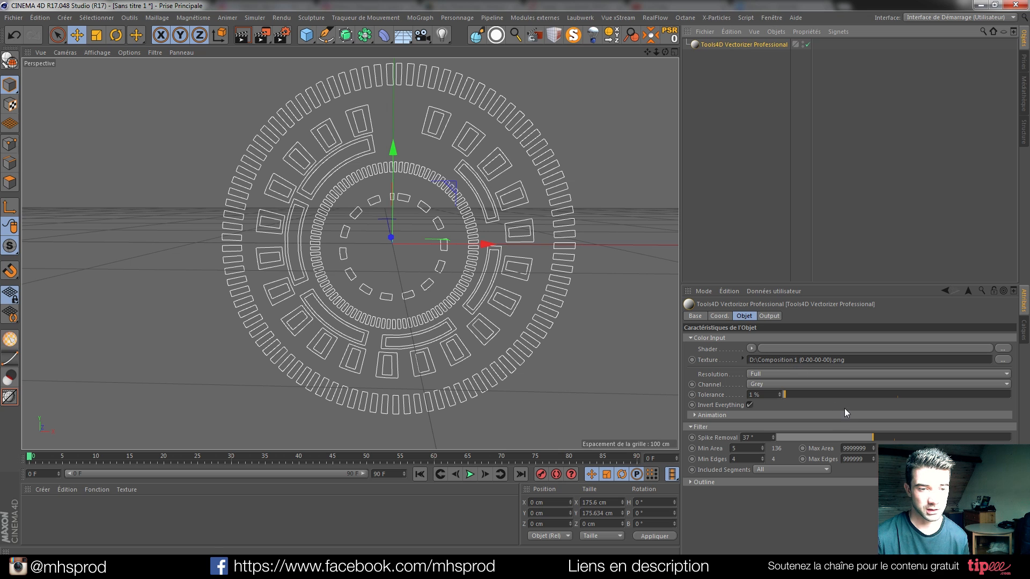
click(690, 483)
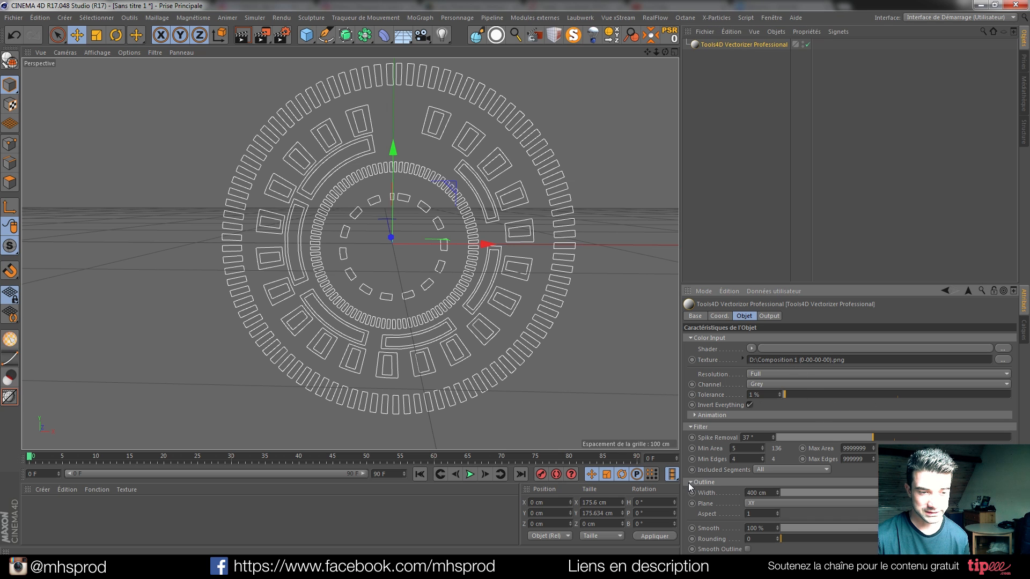
click(762, 448)
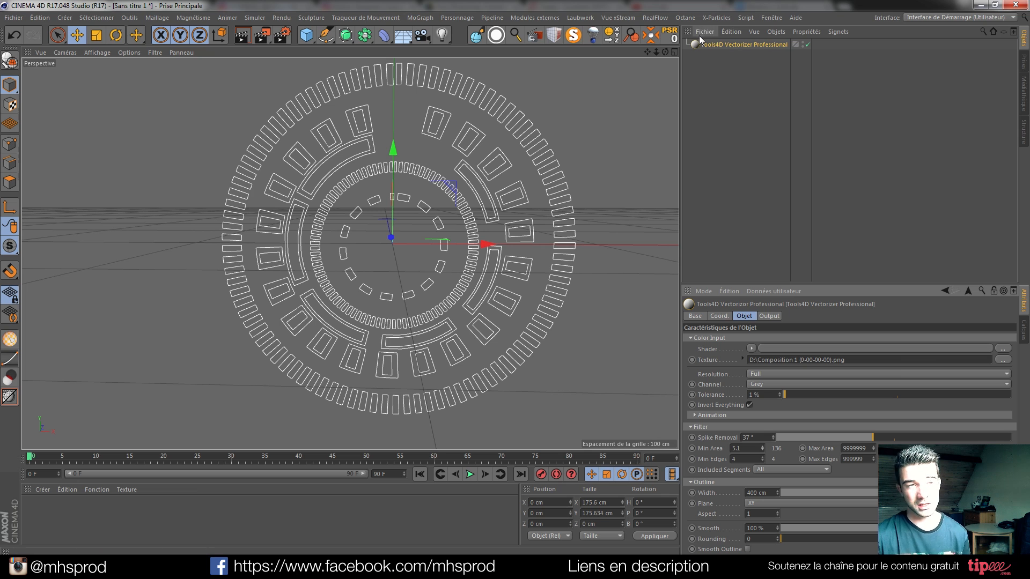
Add an Extrusion object and nest the Vectorizer inside it to give the HUD splines thickness
click(346, 35)
click(452, 52)
drag(720, 56, 713, 45)
drag(482, 237, 426, 229)
Delete the Extrusion's Lissage tag and inspect the flat-shaded geometry from the side and front
click(822, 45)
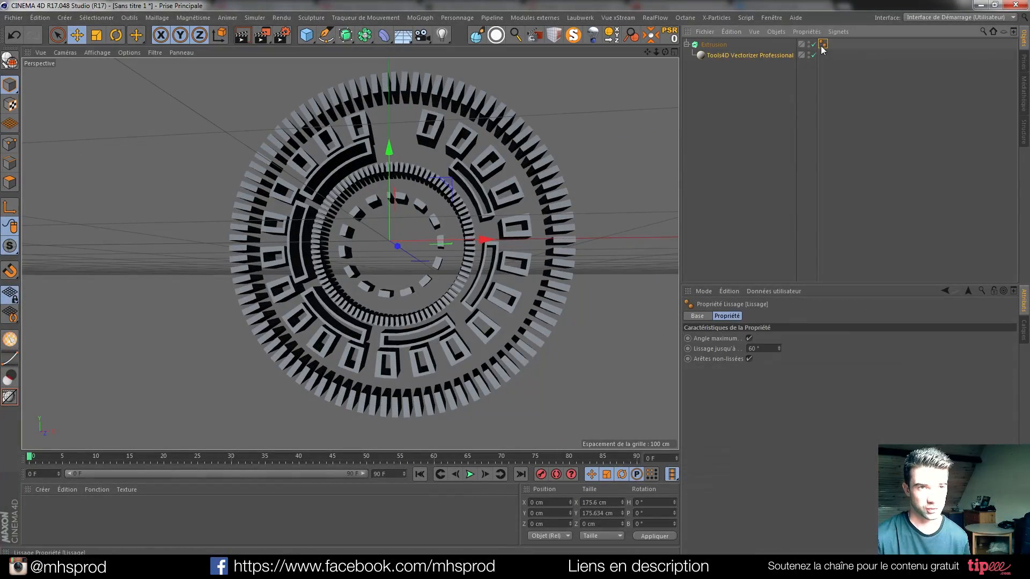
key(Delete)
drag(473, 207, 654, 139)
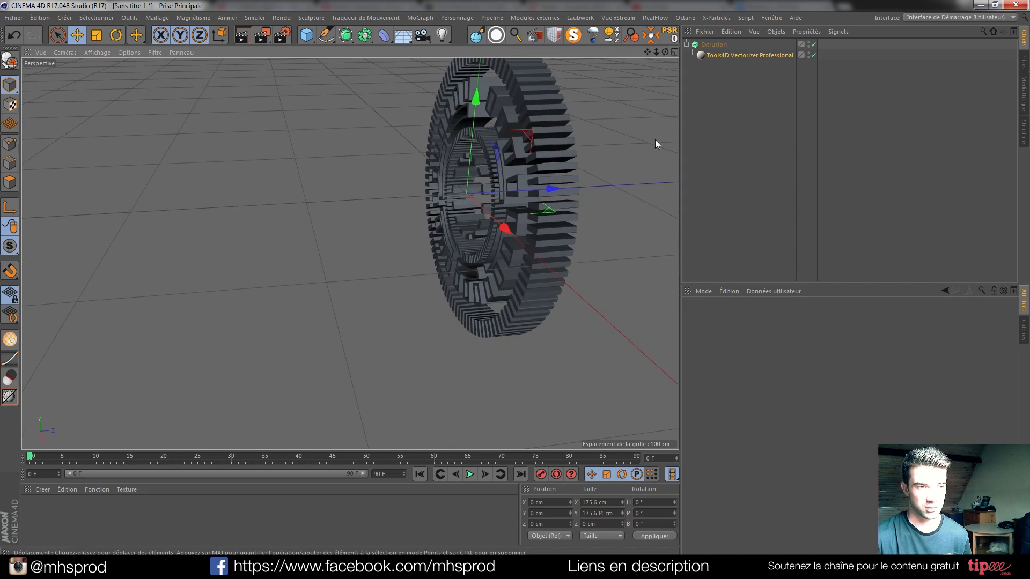
drag(547, 141, 558, 161)
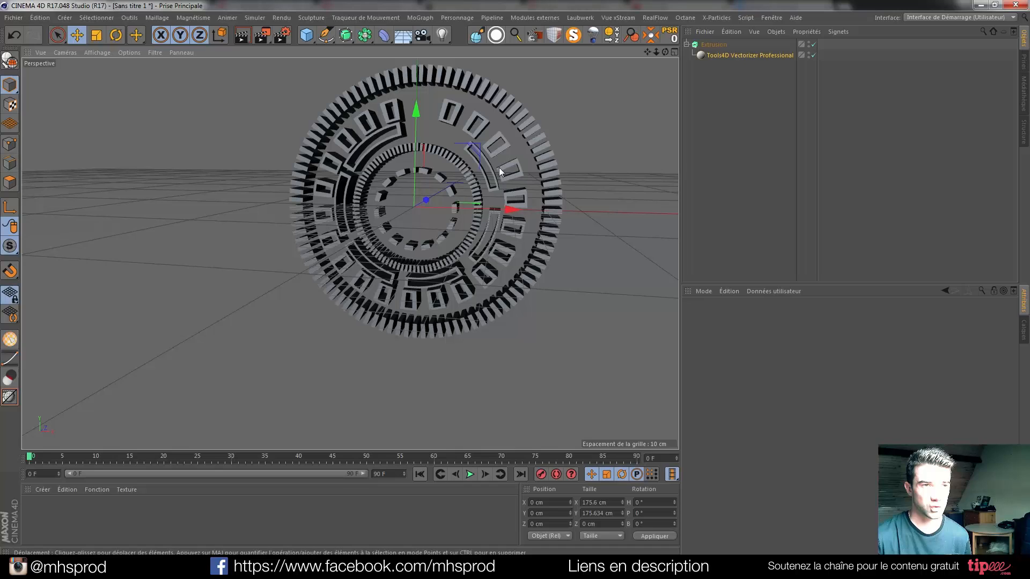
Take the Vectorizer out of the Extrusion and try the Polygonized - Single output type with an Extrude distance of 8 cm
click(719, 56)
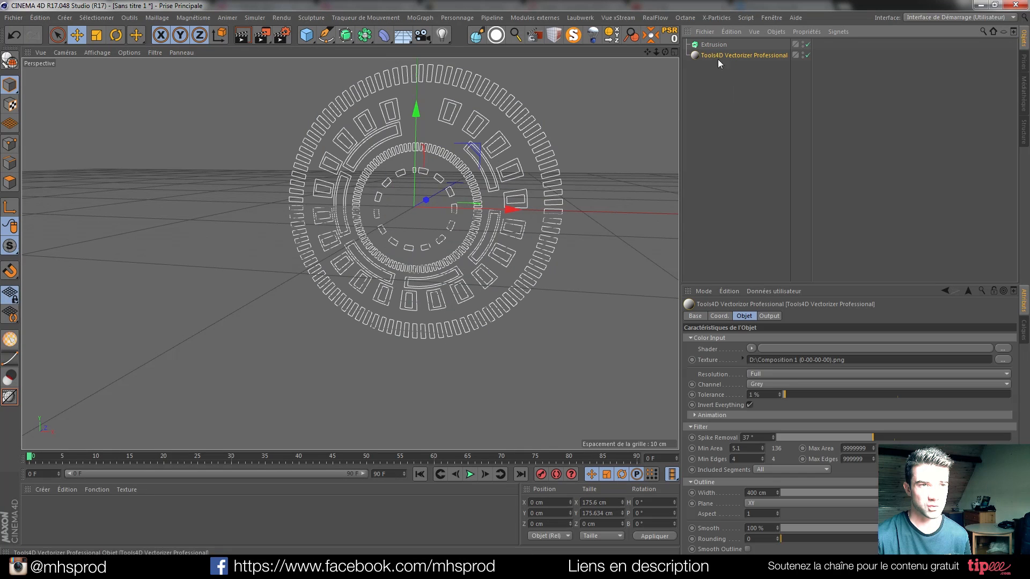
click(768, 317)
click(797, 340)
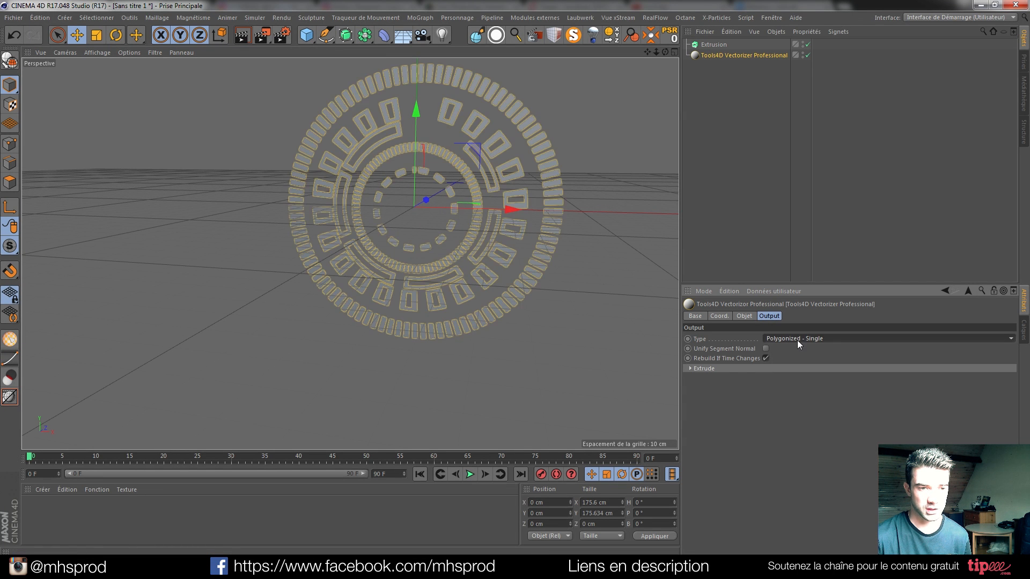
drag(540, 231, 445, 228)
click(691, 369)
drag(808, 378, 867, 407)
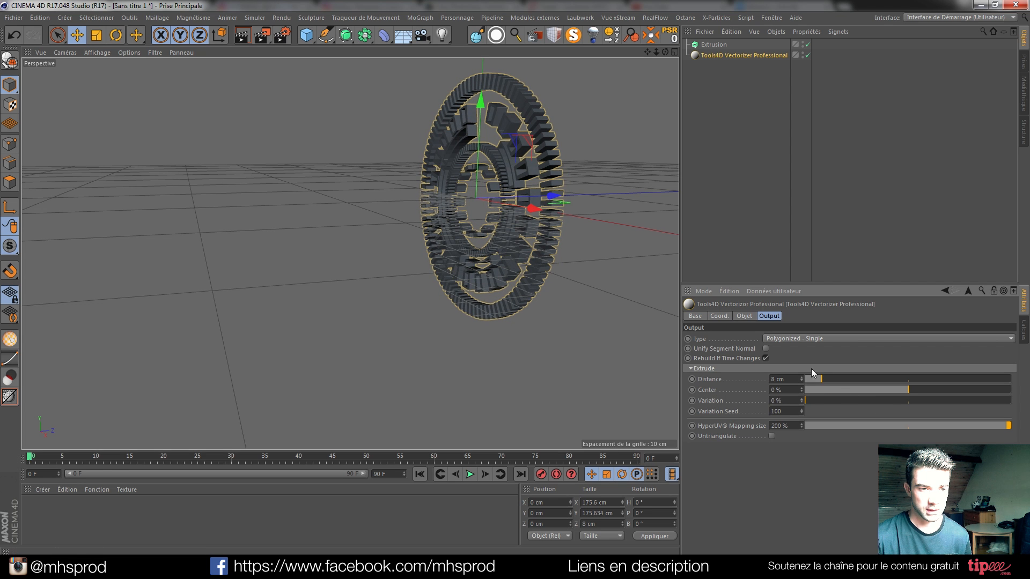
Return the Vectorizer's output type to Spline and nest it inside the Extrusion again
scroll(797, 341, down, 1)
scroll(797, 340, up, 2)
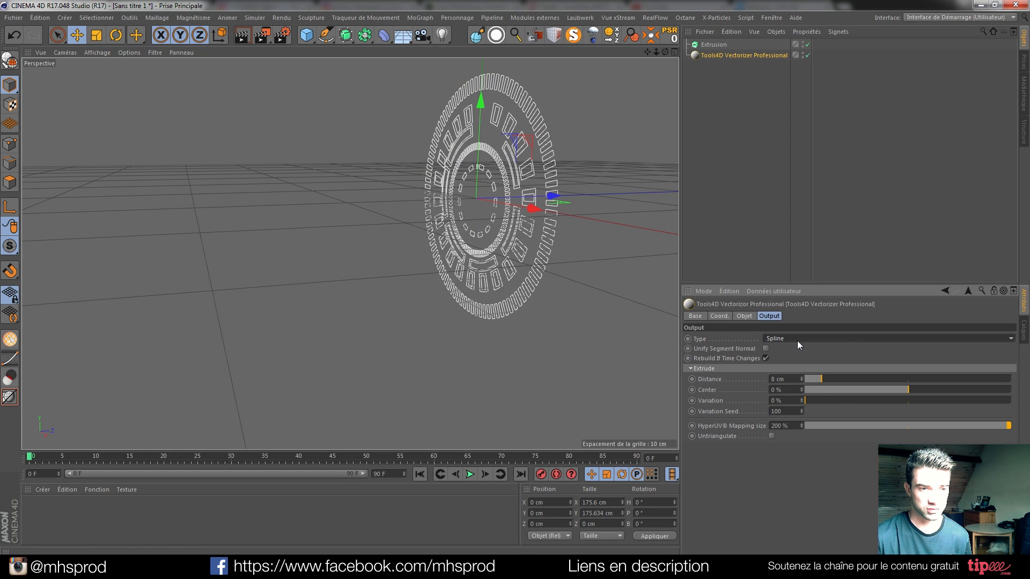
drag(510, 198, 568, 191)
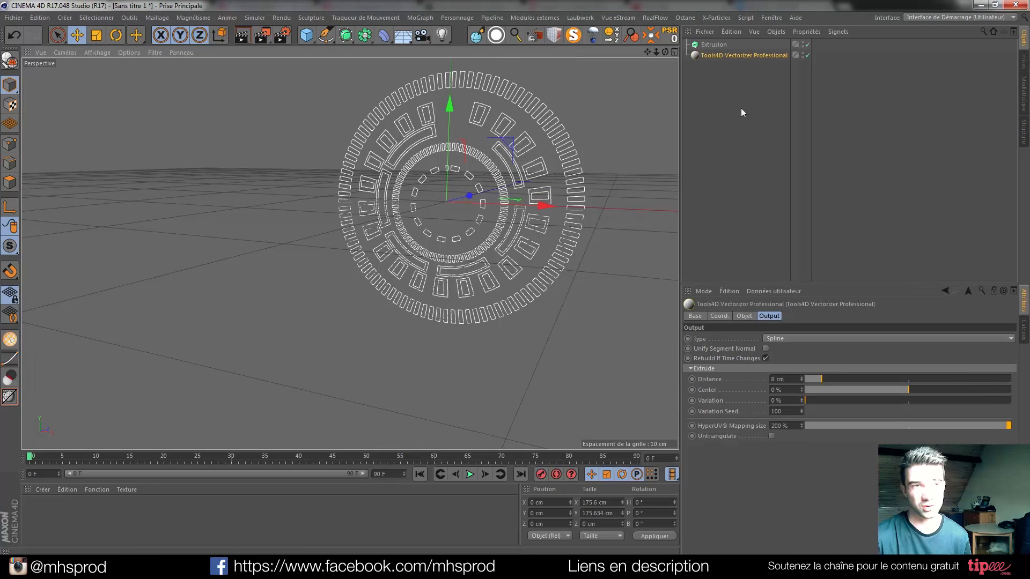
drag(713, 59, 710, 45)
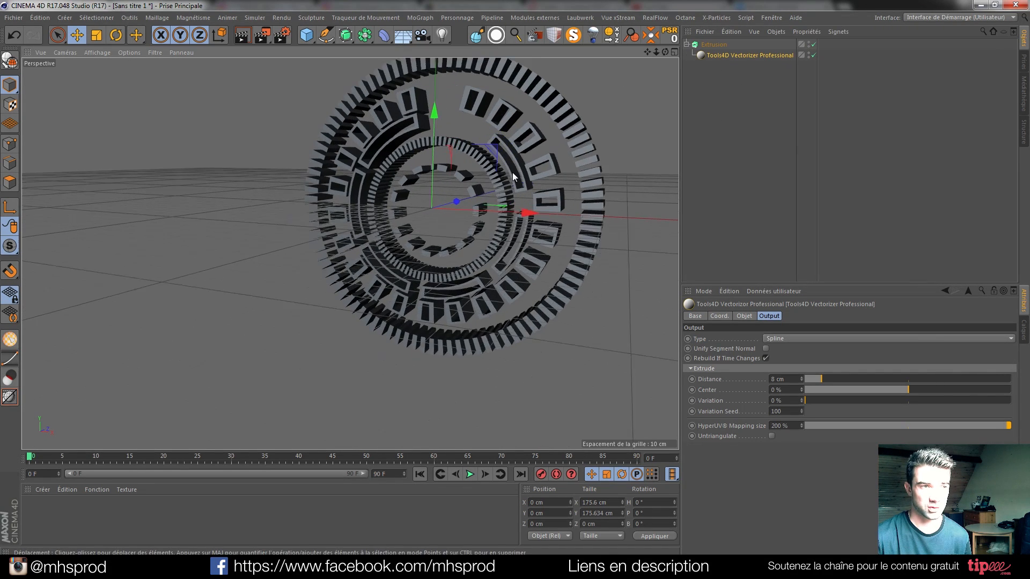
Set the Extrusion's start cap to Couvercle et biseau with a radius of 0.5 cm
click(714, 46)
click(796, 315)
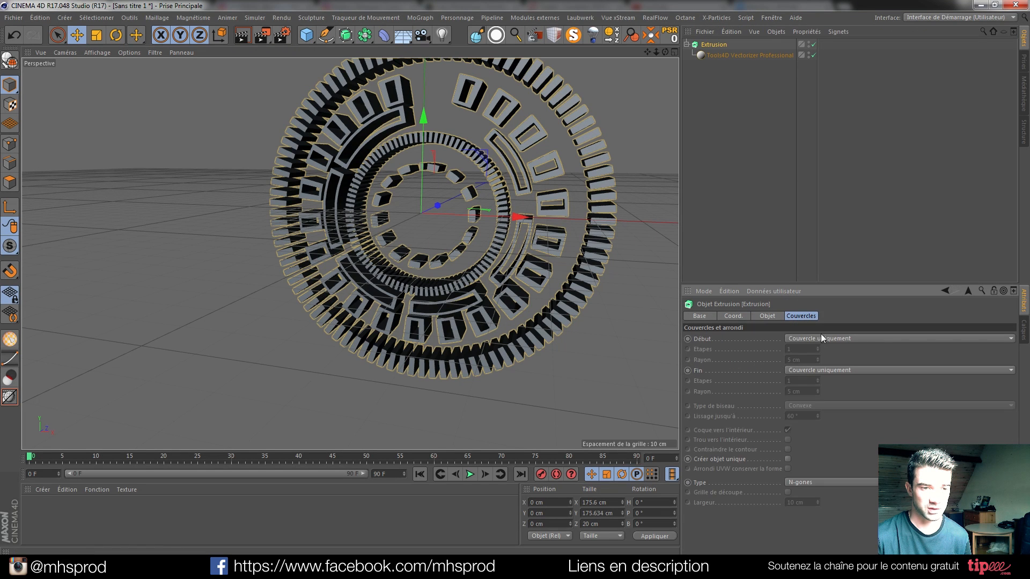
scroll(828, 339, down, 2)
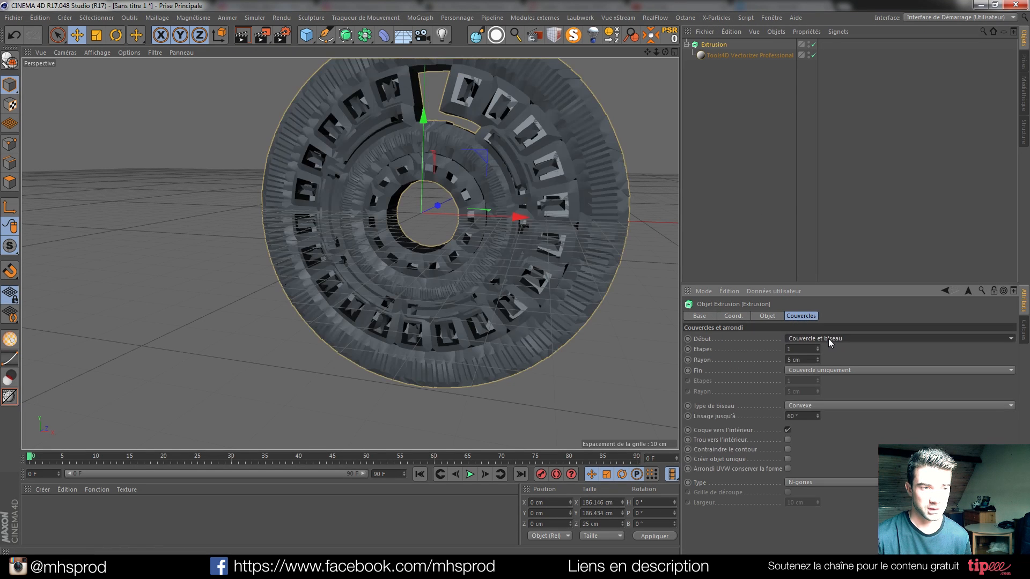
click(791, 360)
text(0.)
key(Return)
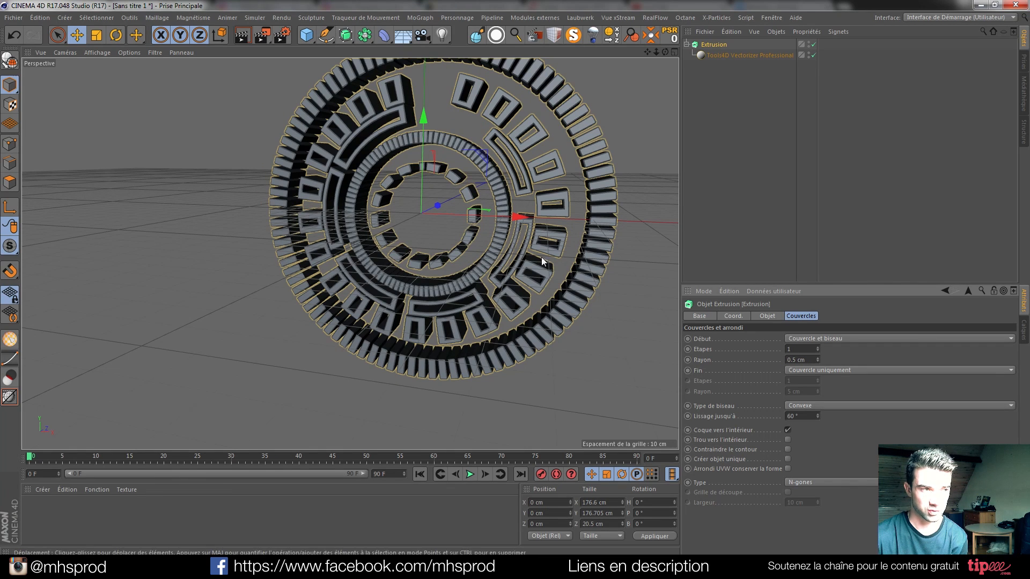
Try a start bevel radius of 0.05 cm on the Extrusion, settling on 0.25 cm
click(792, 360)
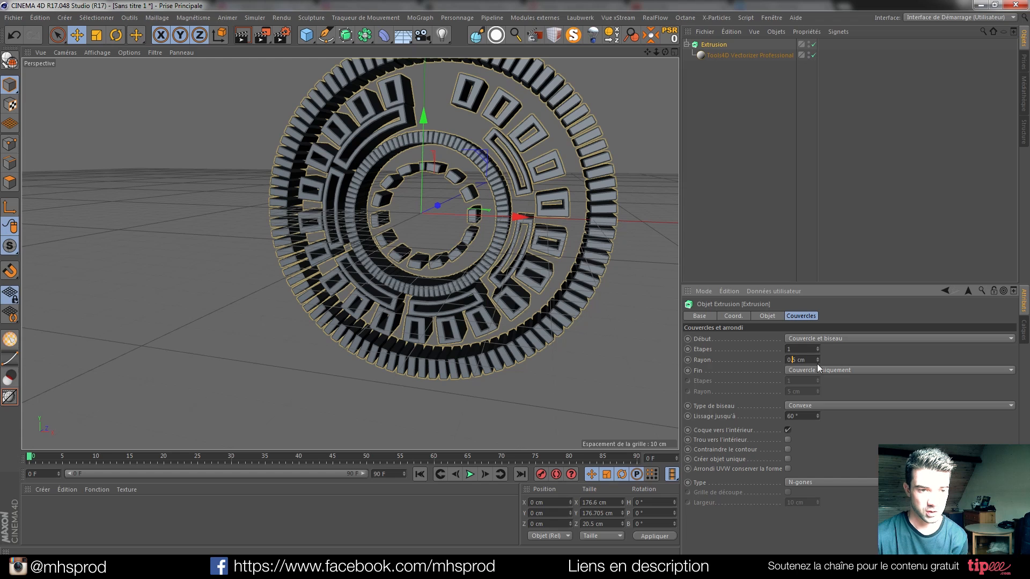
text(0)
key(Return)
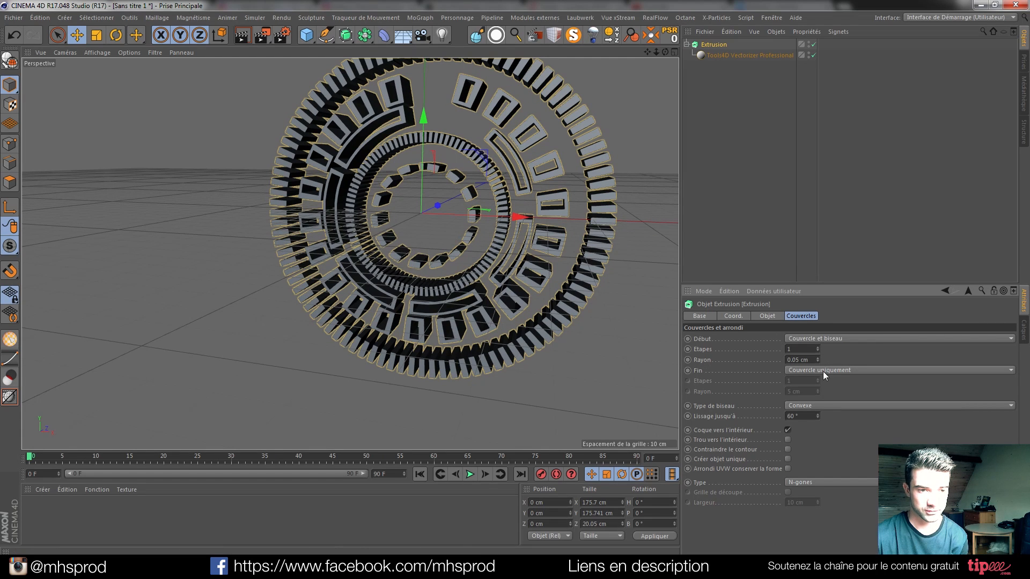
drag(793, 360, 834, 352)
text(25)
key(Return)
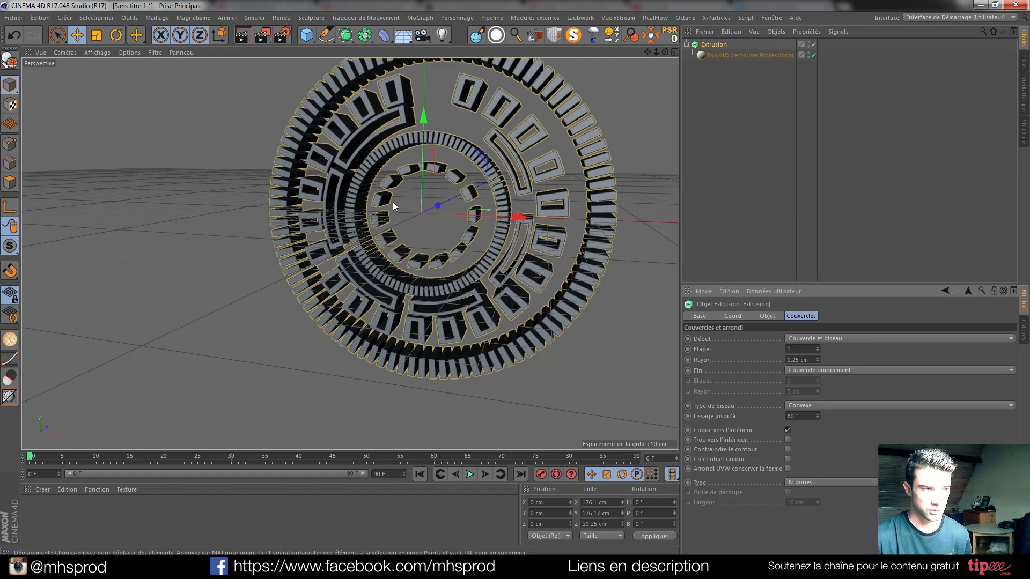
Set the Extrusion's end cap to Couvercle et biseau with a radius of 0.25 cm and inspect the bevels
drag(392, 201, 413, 195)
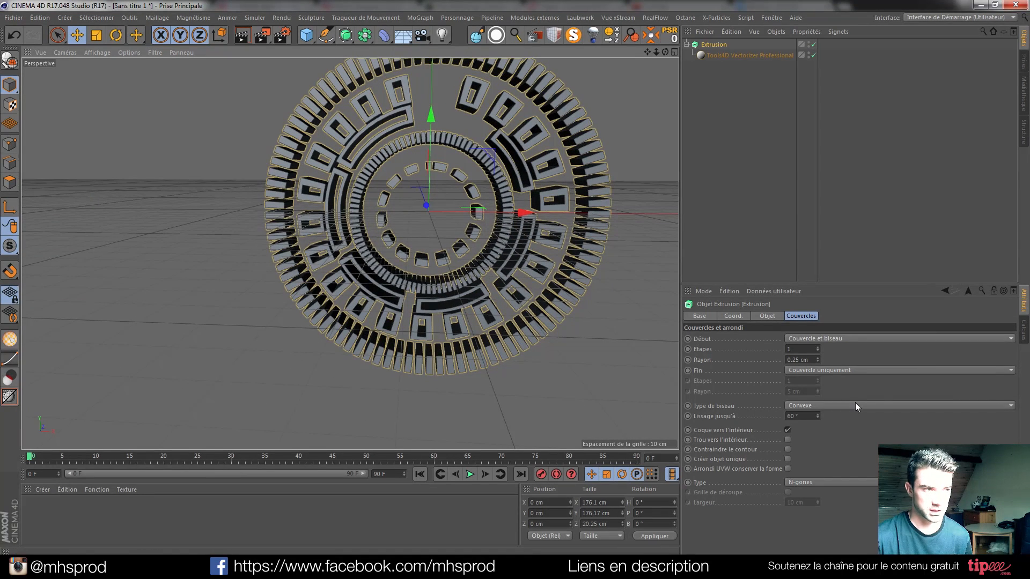
click(845, 368)
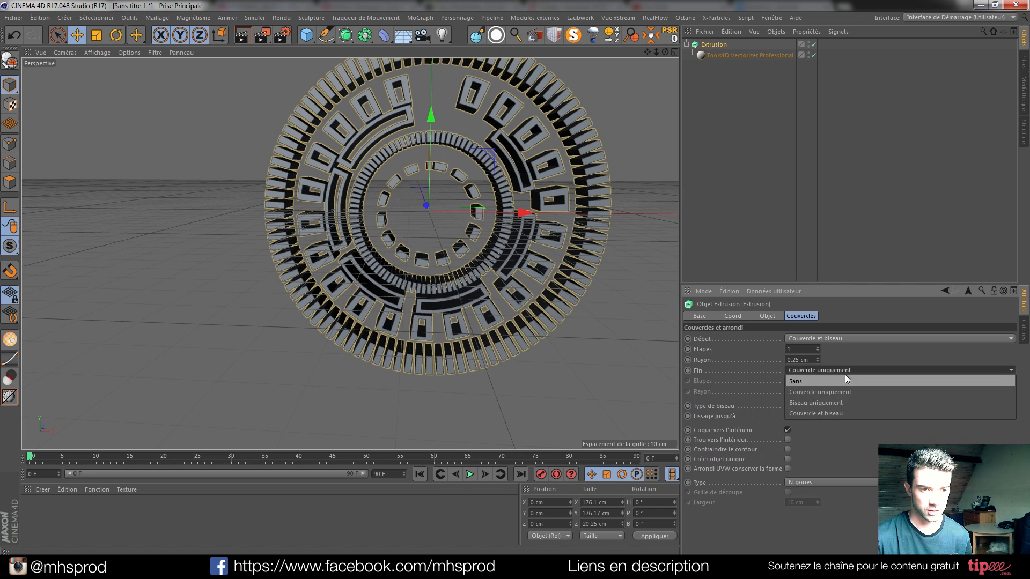
click(839, 408)
double_click(804, 360)
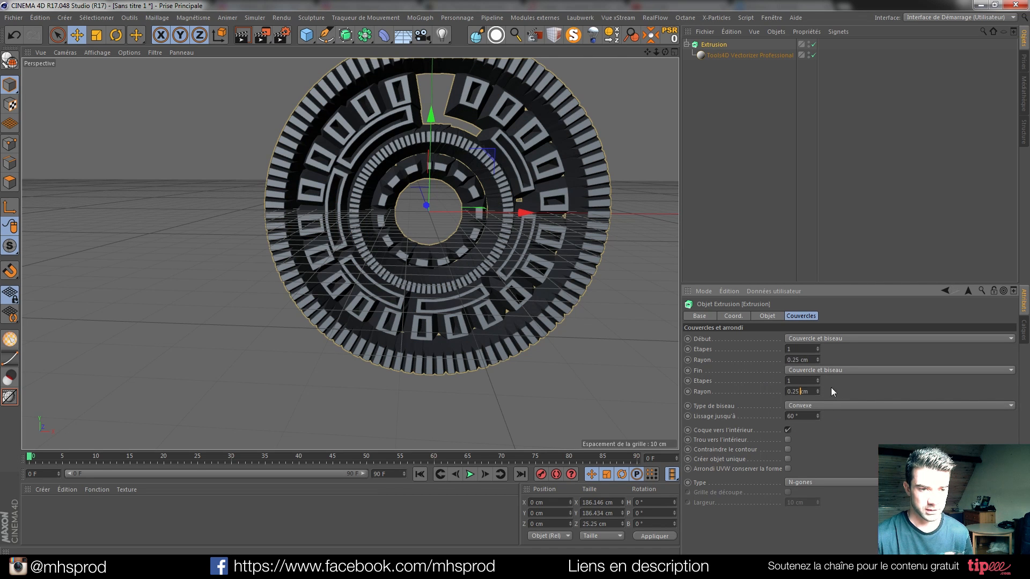
key(Return)
drag(440, 226, 417, 172)
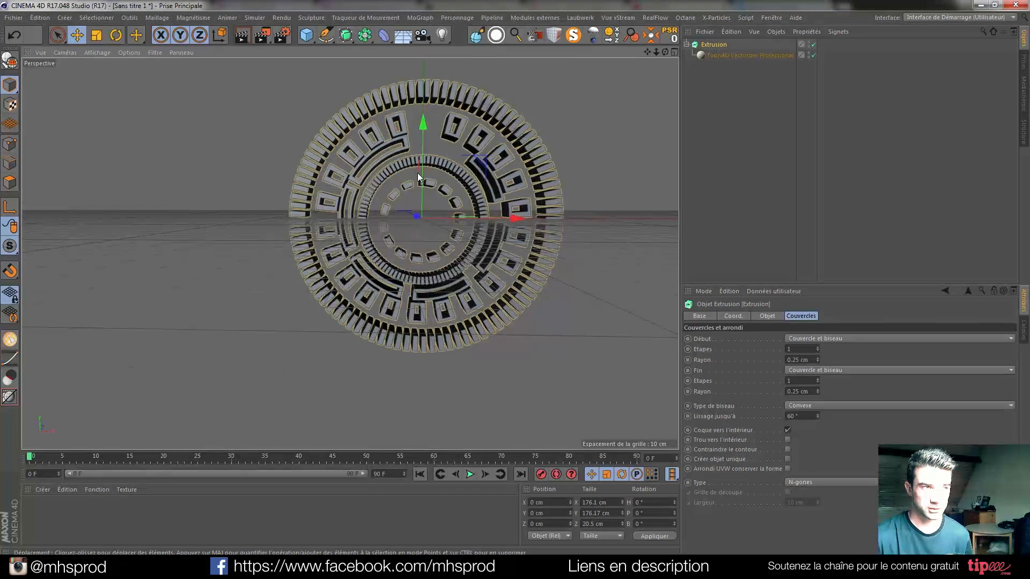
drag(513, 107, 468, 181)
Add a Plan to the scene and rotate the Extrusion to a pitch of -90° so it lies flat
click(312, 39)
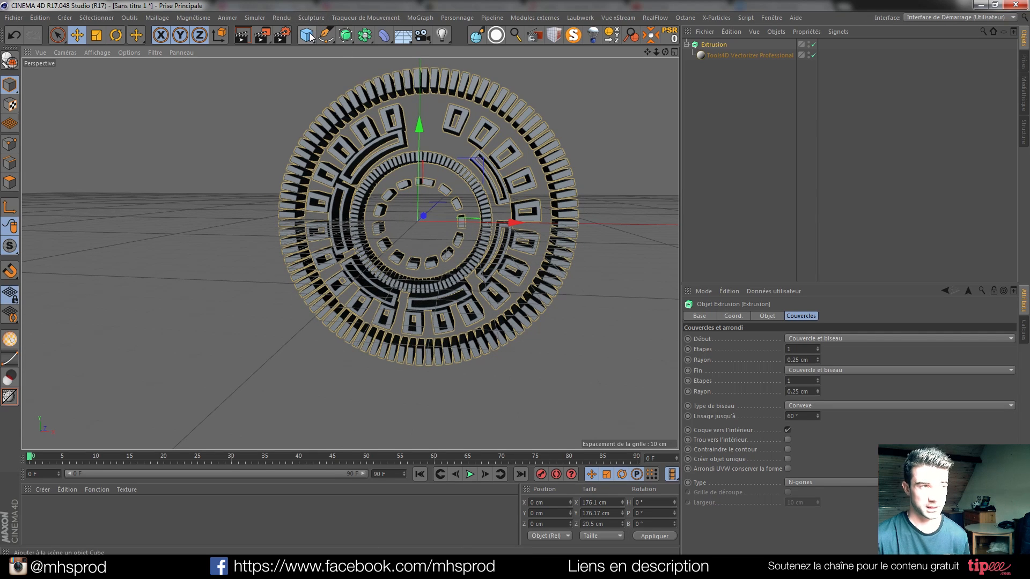
click(421, 71)
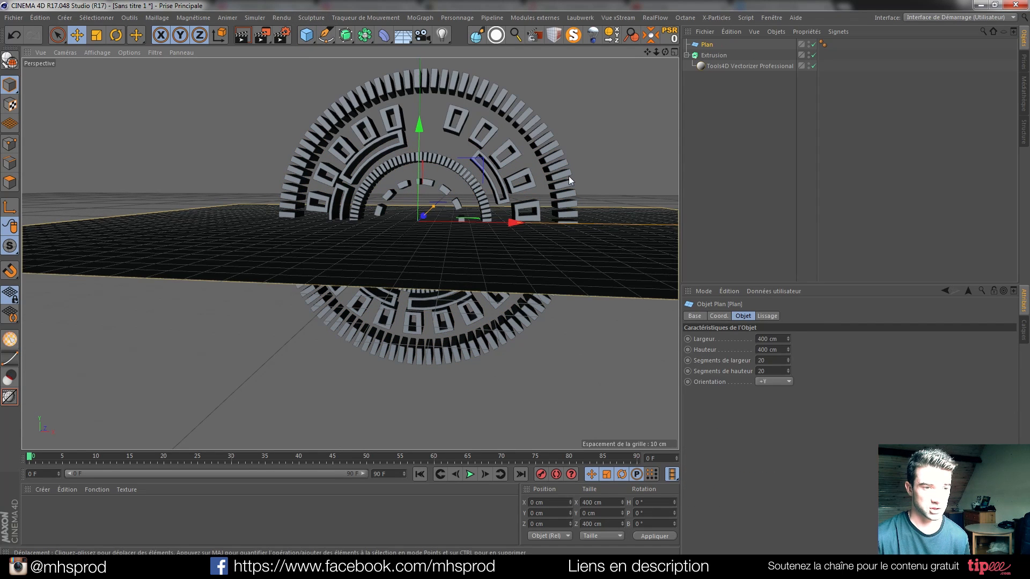
click(712, 56)
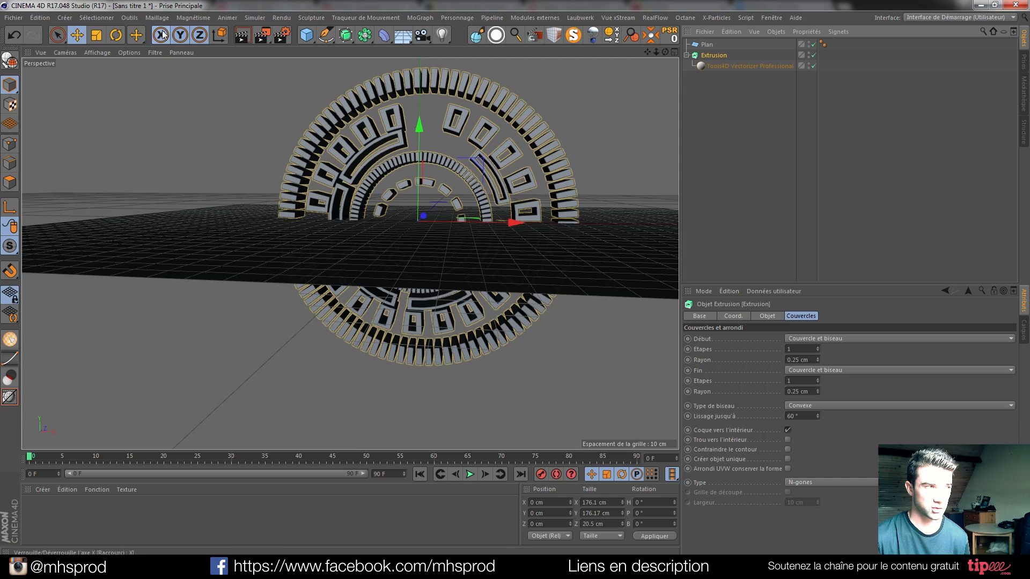
key(r)
drag(422, 202, 434, 88)
click(696, 54)
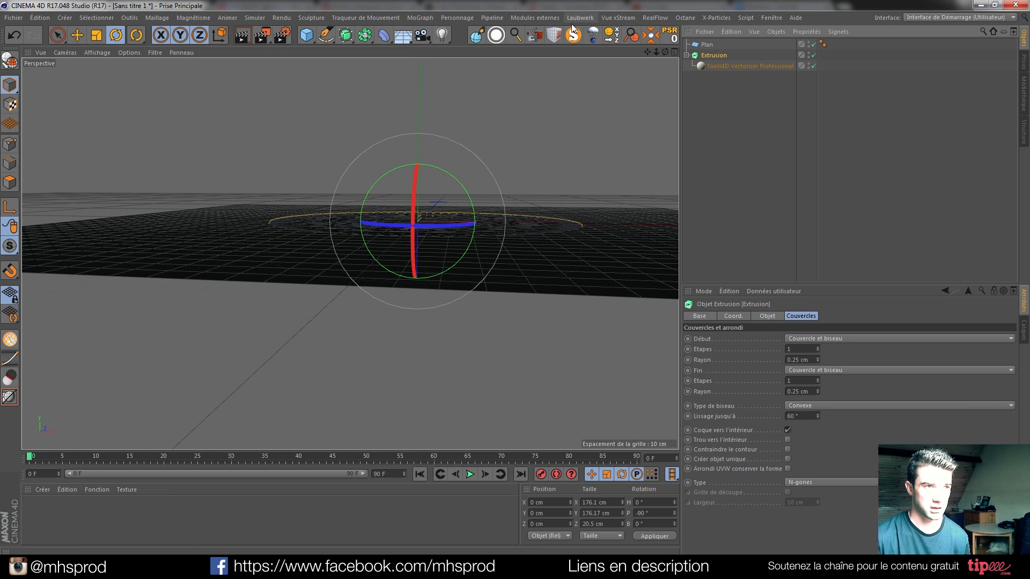
click(593, 35)
click(708, 44)
click(596, 95)
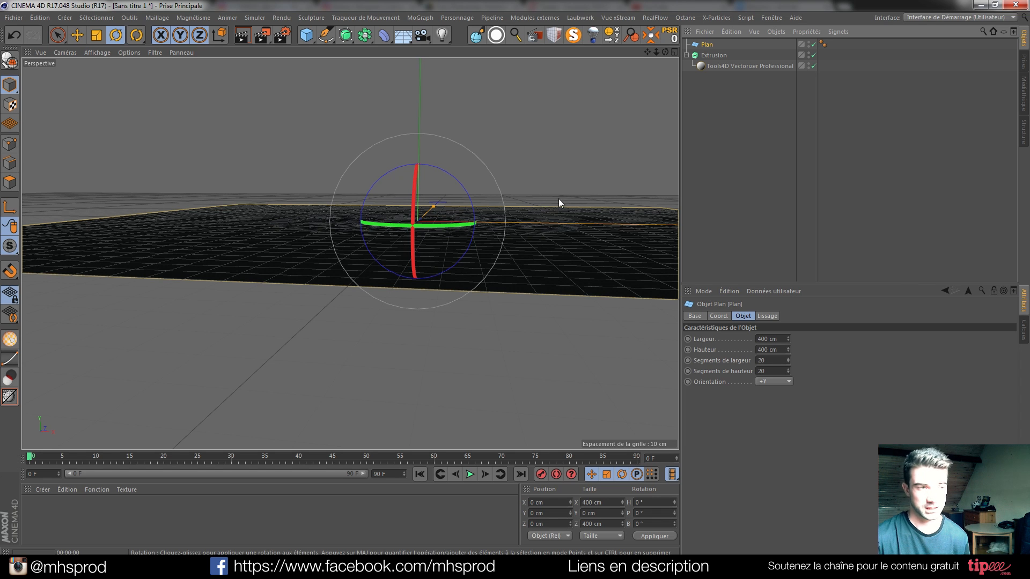
click(706, 95)
Raise the Extrusion vertically by 10 cm so it sits on the Plan
click(706, 56)
key(e)
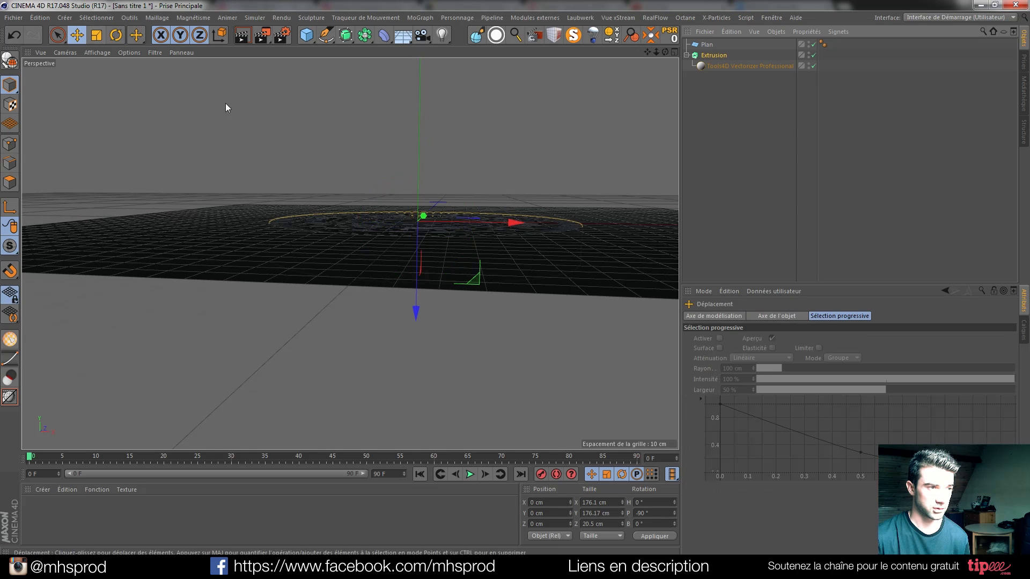
drag(417, 315, 414, 304)
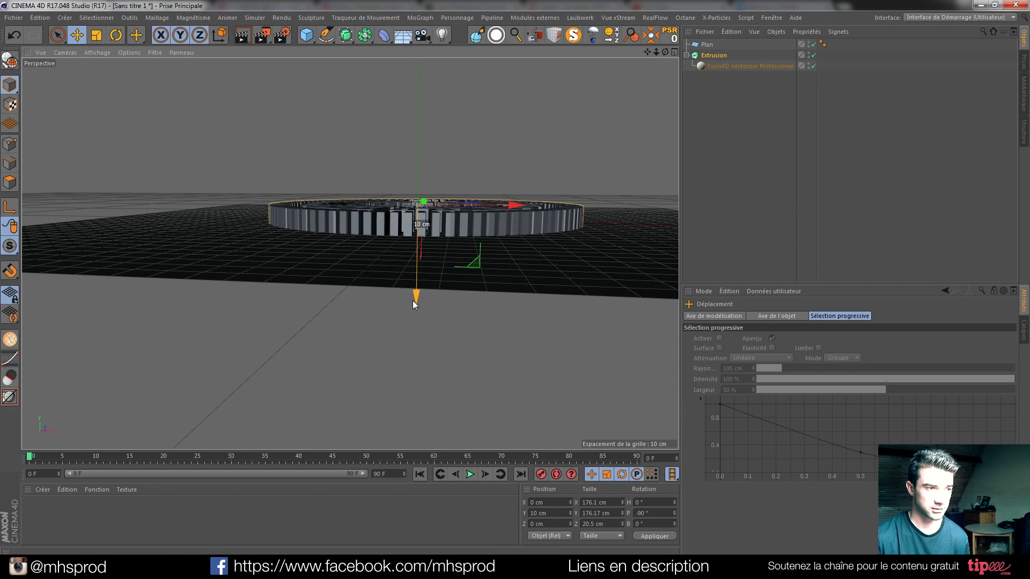
Delete the Phong tag from the Plan object
key(r)
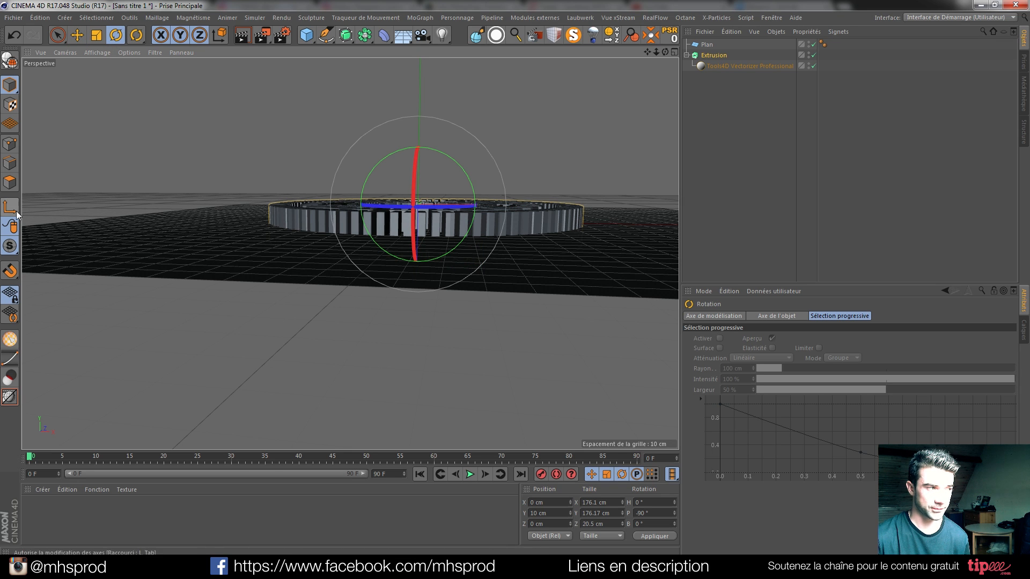
click(696, 181)
drag(445, 184, 403, 256)
scroll(430, 277, up, 5)
scroll(420, 278, up, 4)
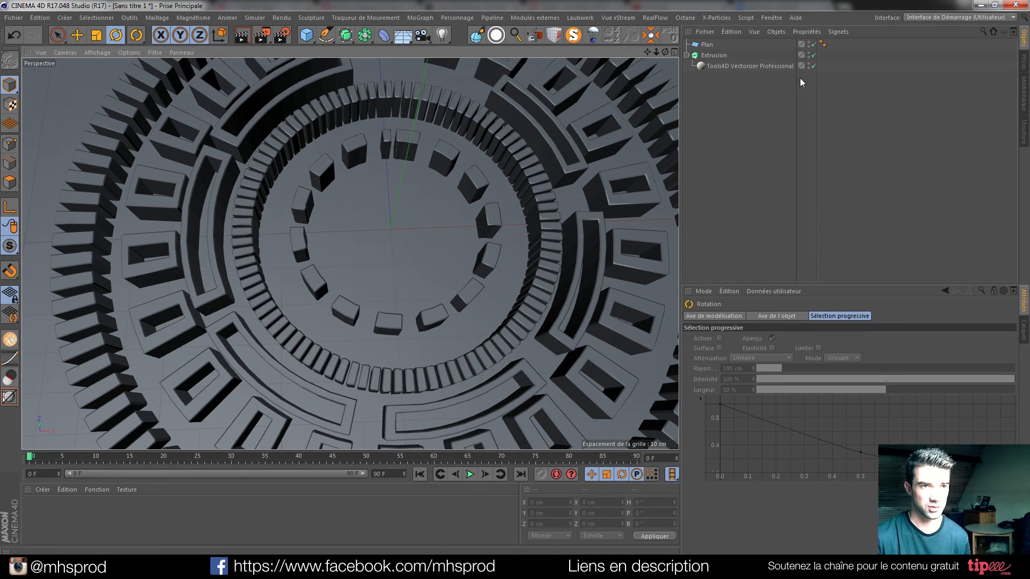
click(822, 44)
key(Delete)
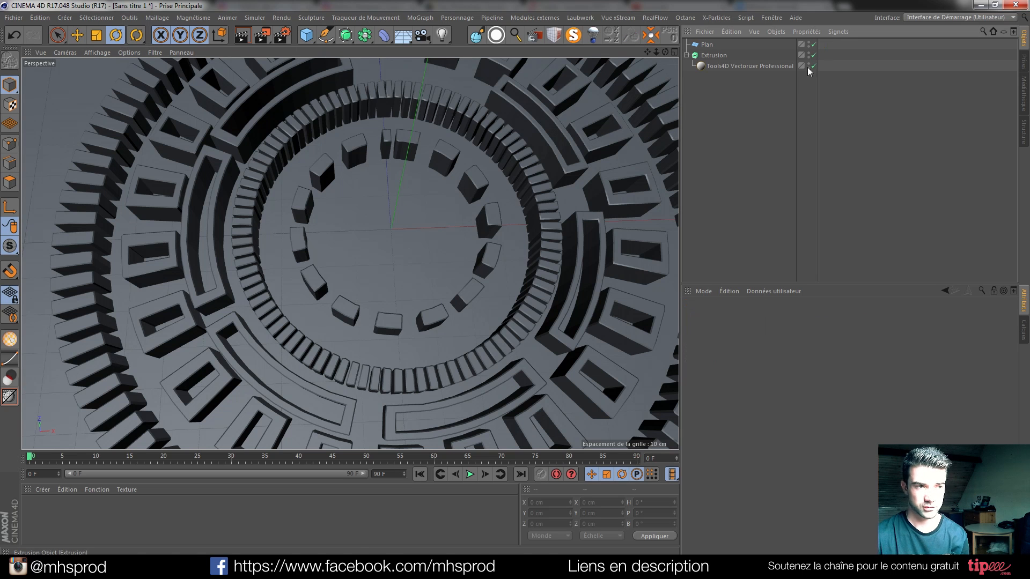
Try the Extrusion's start cap as Sans and both its start and end caps as Couvercle uniquement
click(714, 56)
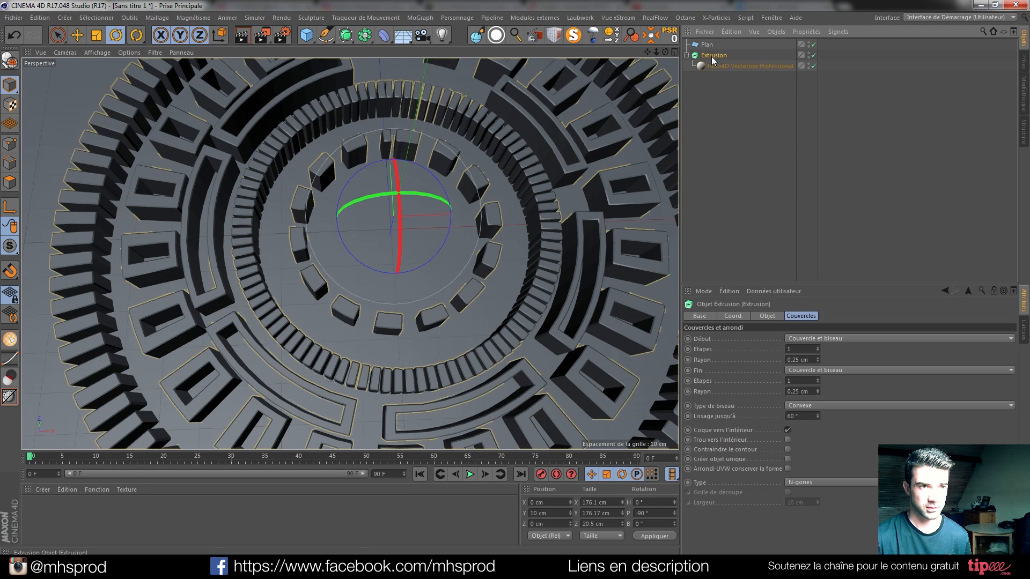
click(835, 338)
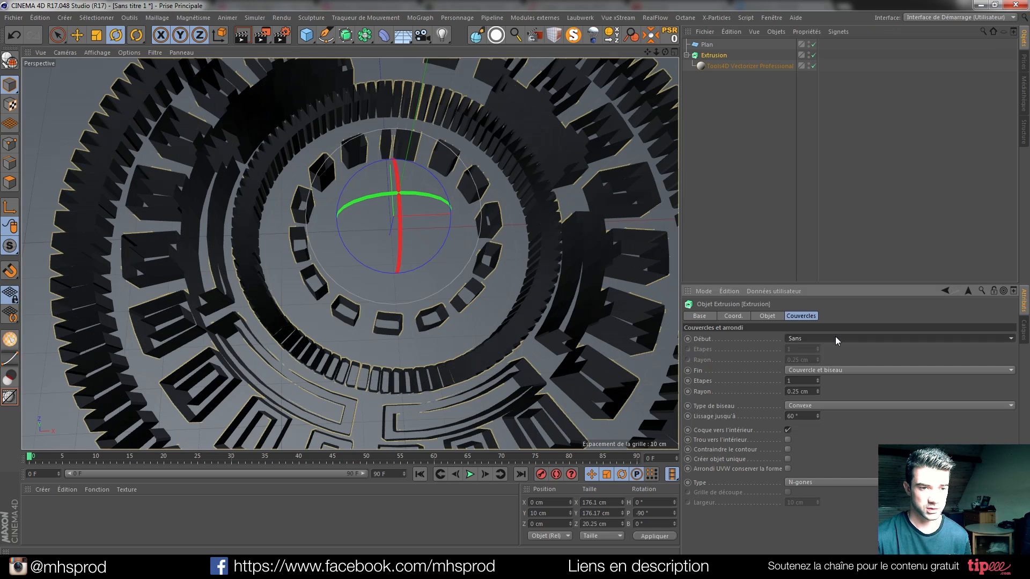
click(811, 336)
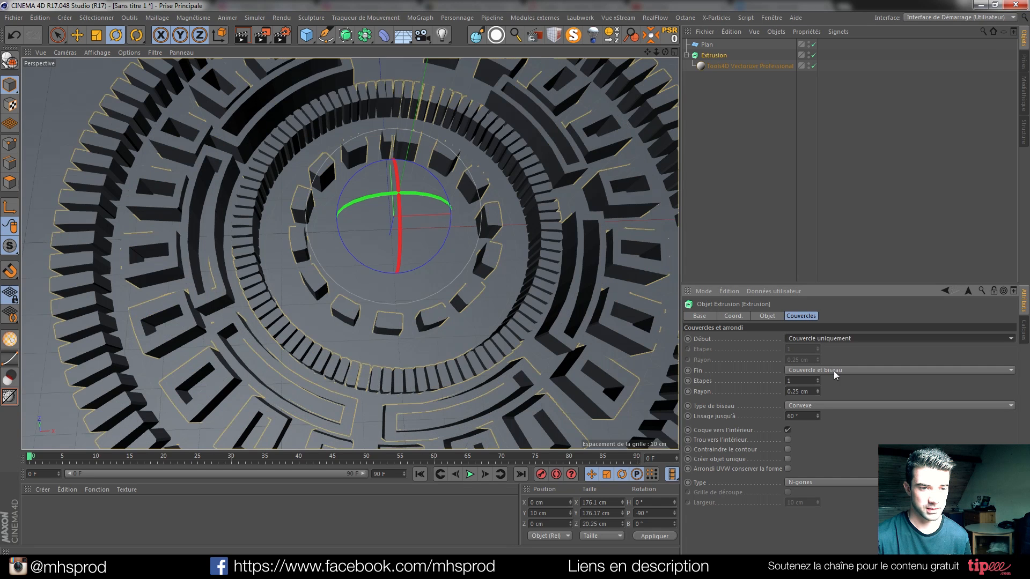
click(834, 371)
click(833, 370)
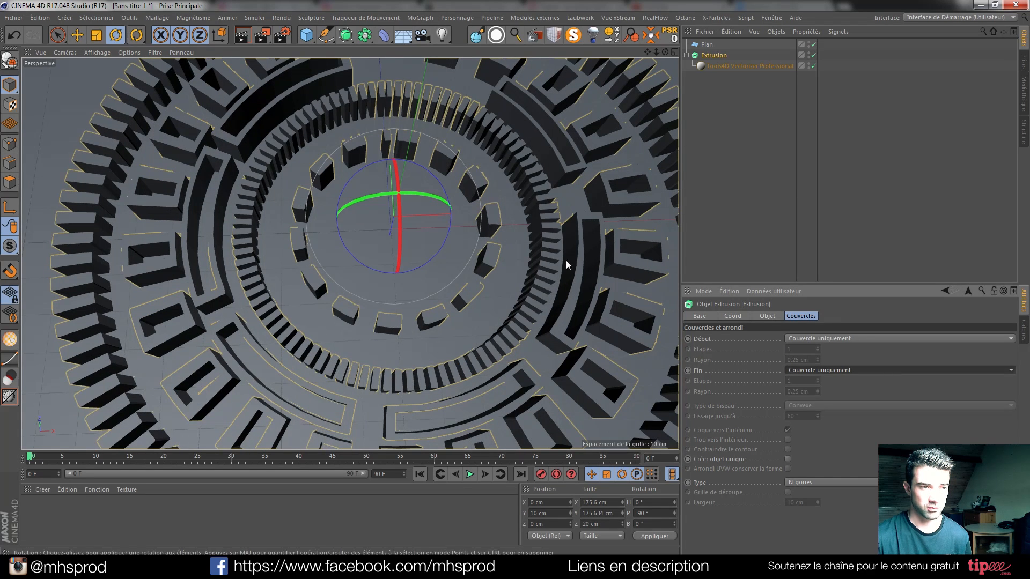
Try Biseau uniquement on both the start and end caps of the Extrusion, and deselect the object
click(827, 340)
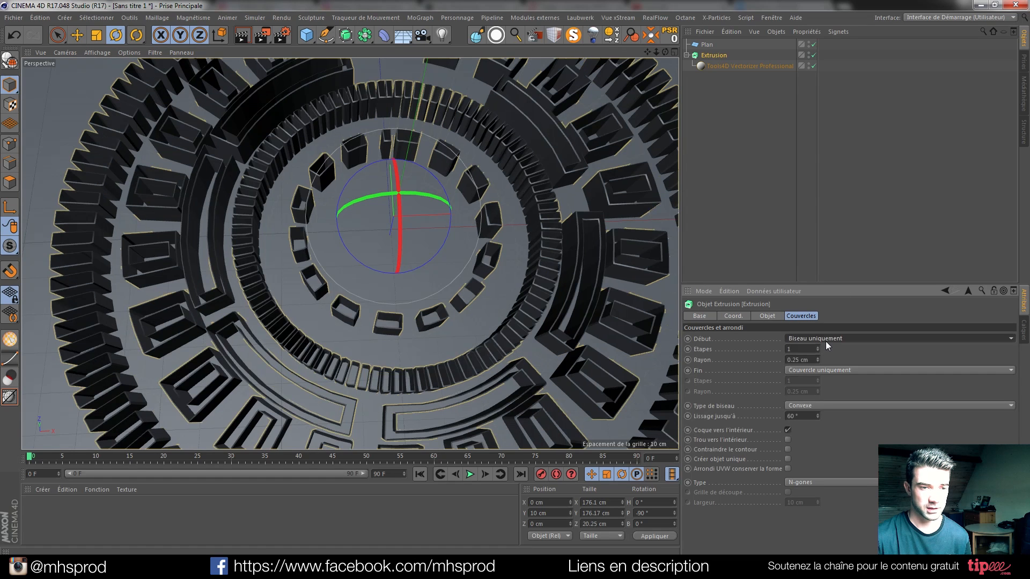
click(828, 369)
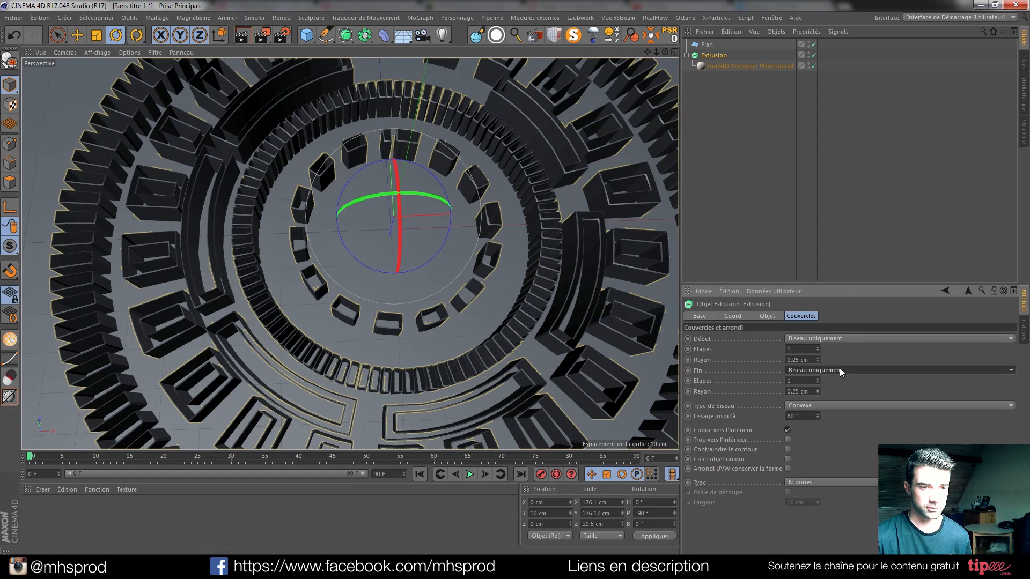
click(740, 170)
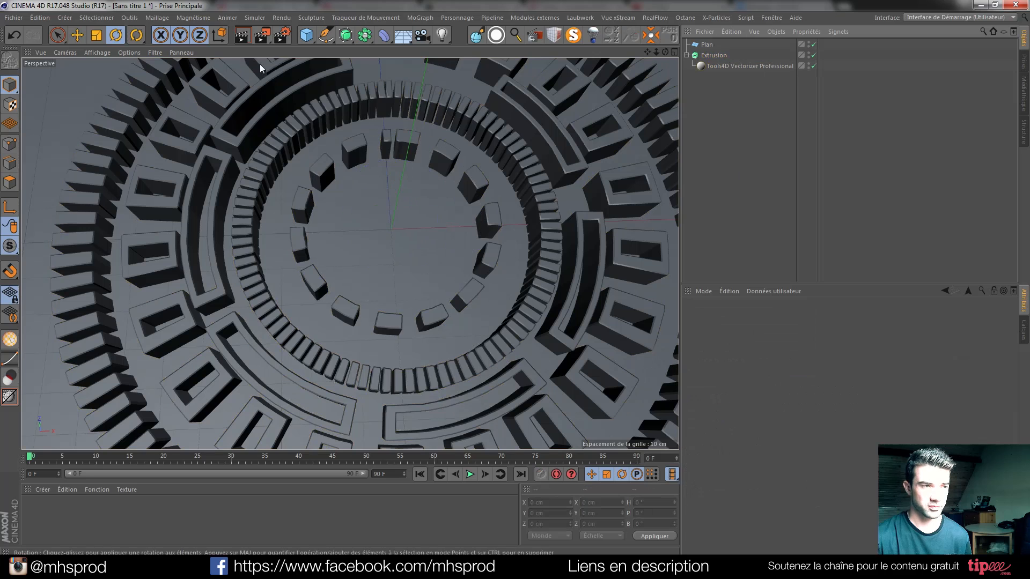
Add a cone at the centre of the gear pattern and scale it down uniformly to 60 cm
drag(306, 34, 498, 51)
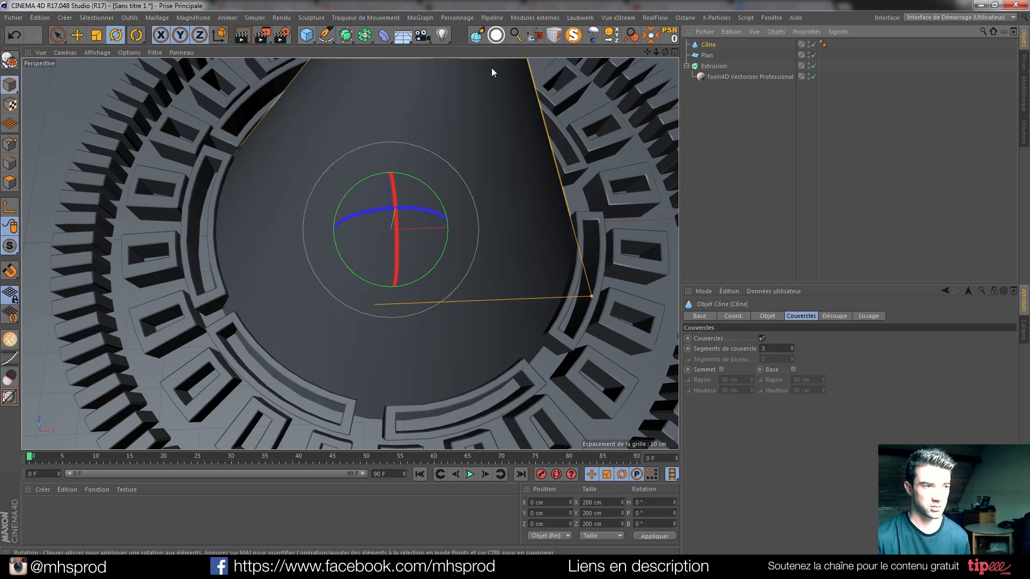
click(99, 42)
drag(649, 170, 368, 243)
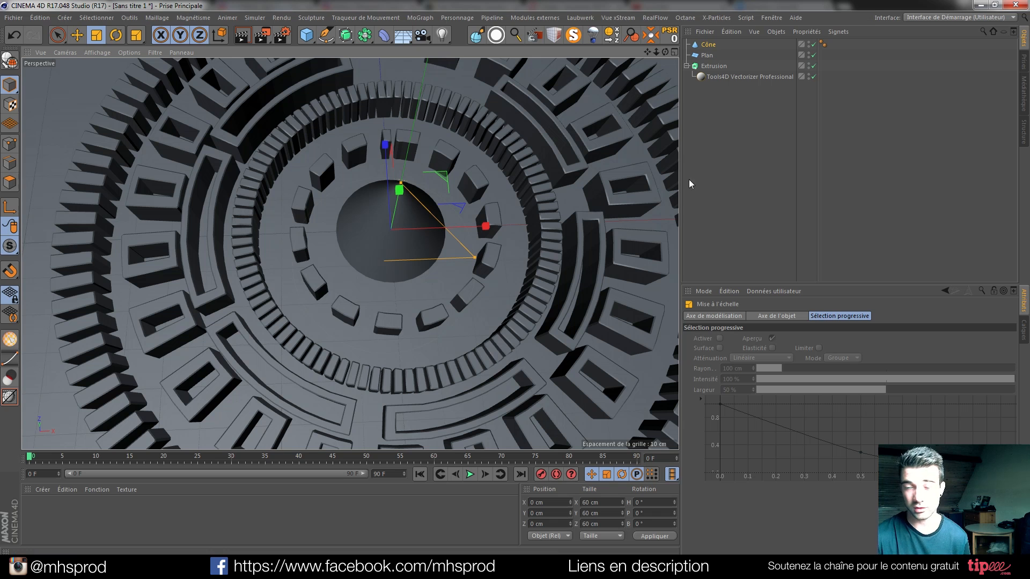
click(708, 178)
Add a torus and scale it up uniformly to about 1300 cm across, trying and undoing a move upward
click(308, 39)
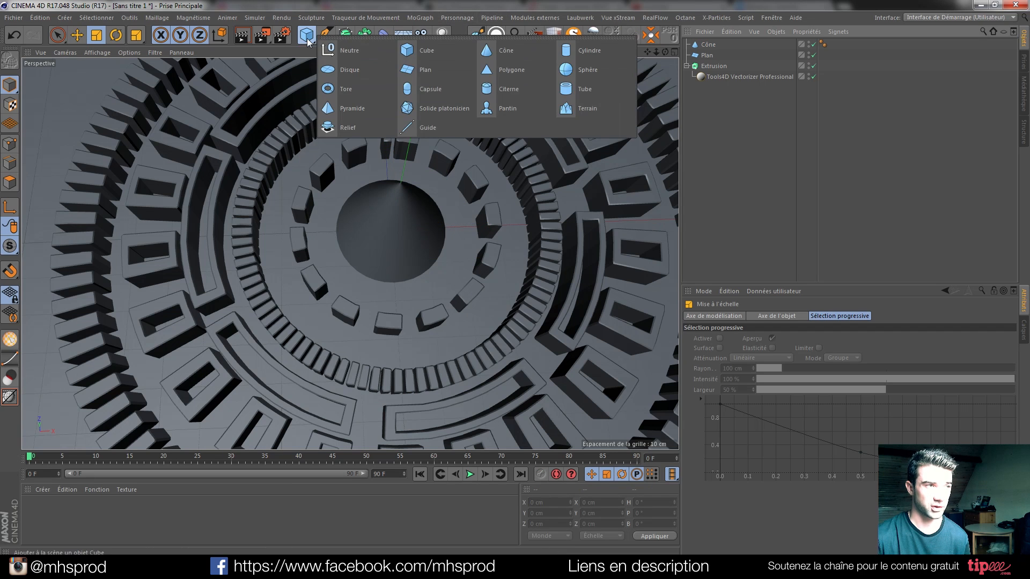
click(365, 87)
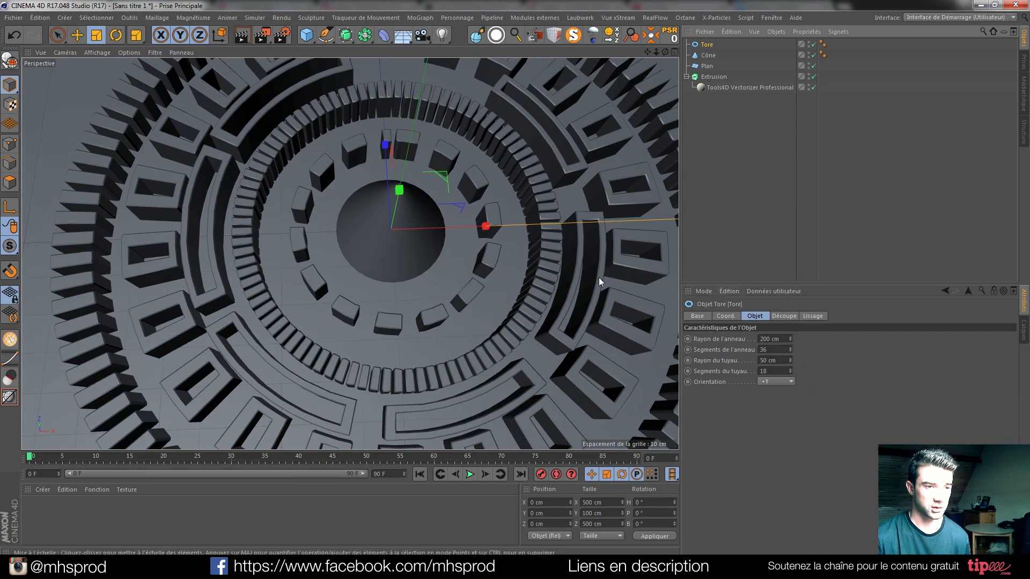
drag(544, 204, 643, 158)
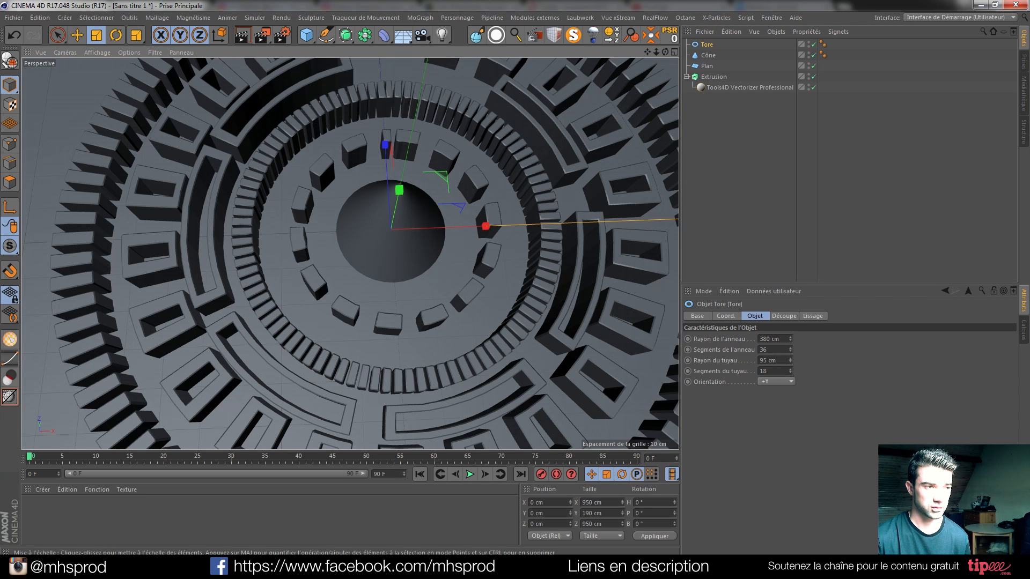
click(77, 35)
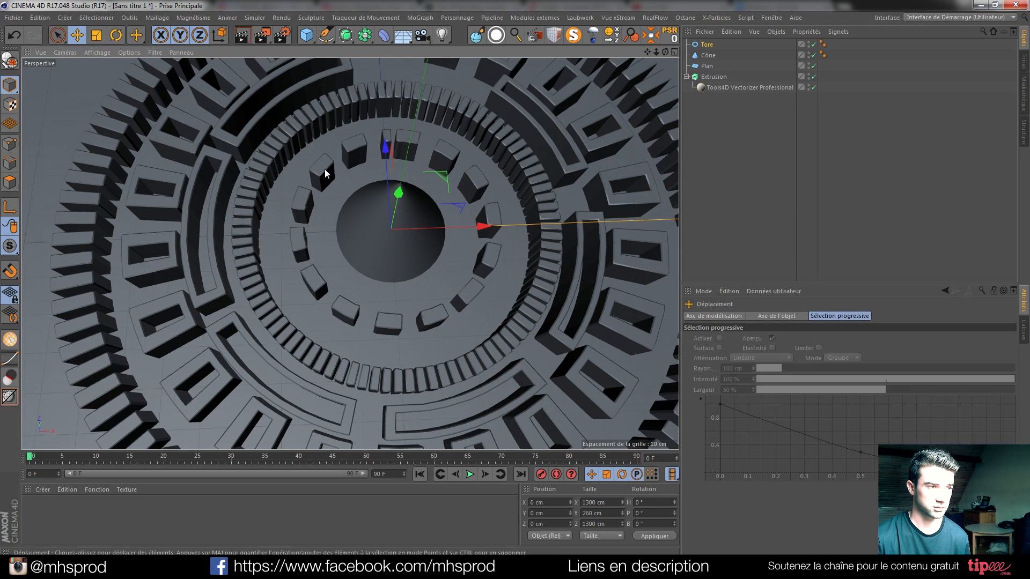
drag(401, 194, 418, 130)
key(ctrl+z)
Set the torus's ring radius to 55 cm and its pipe radius to 2 cm
click(709, 47)
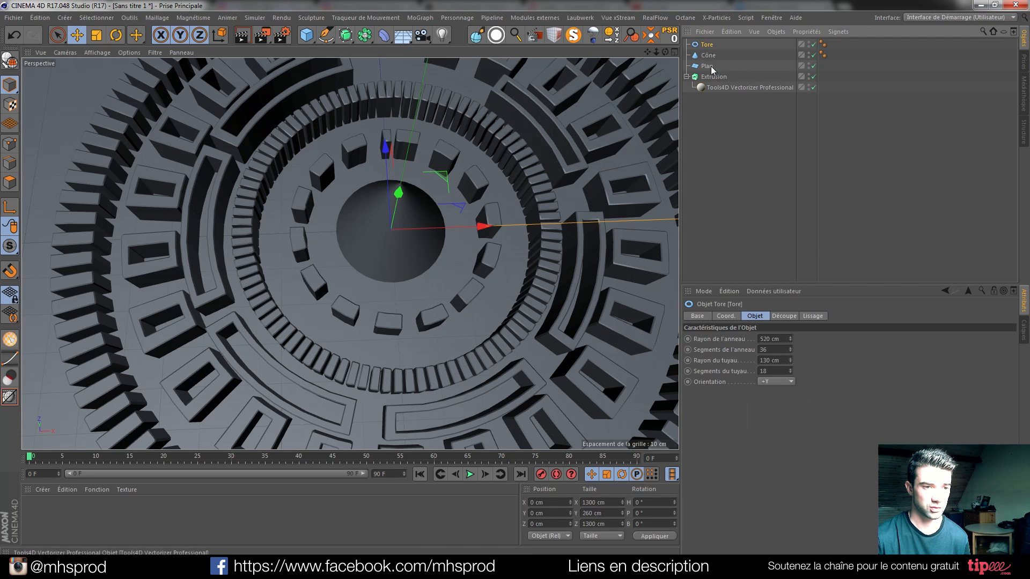
click(790, 341)
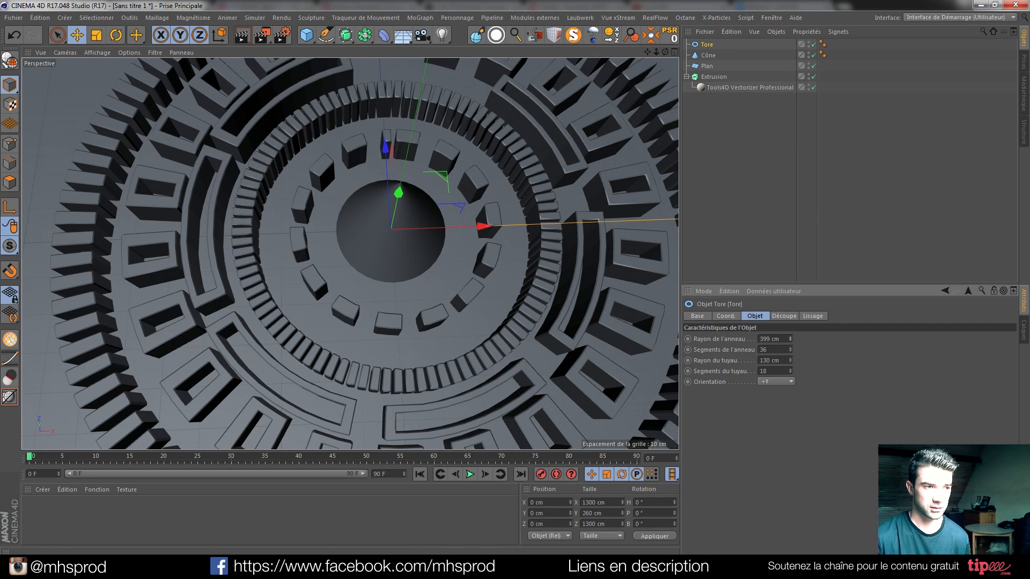
drag(790, 339, 802, 370)
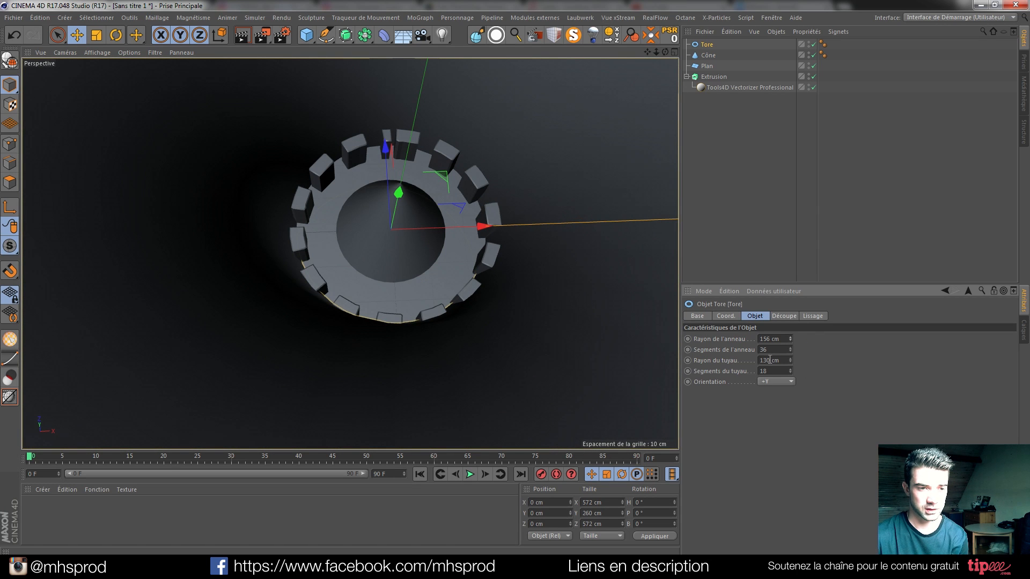
key(BackSpace)
key(Return)
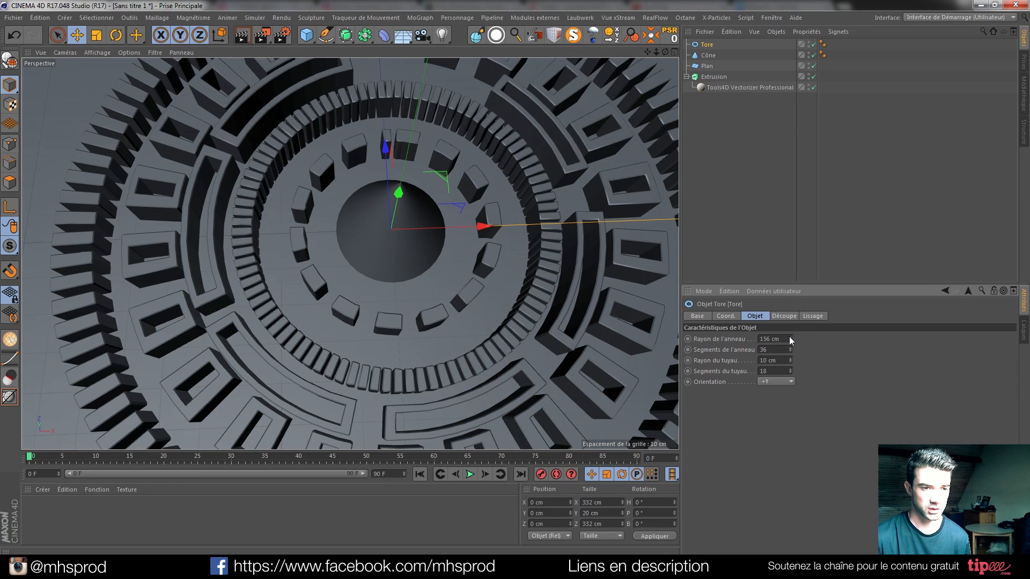
drag(790, 339, 798, 337)
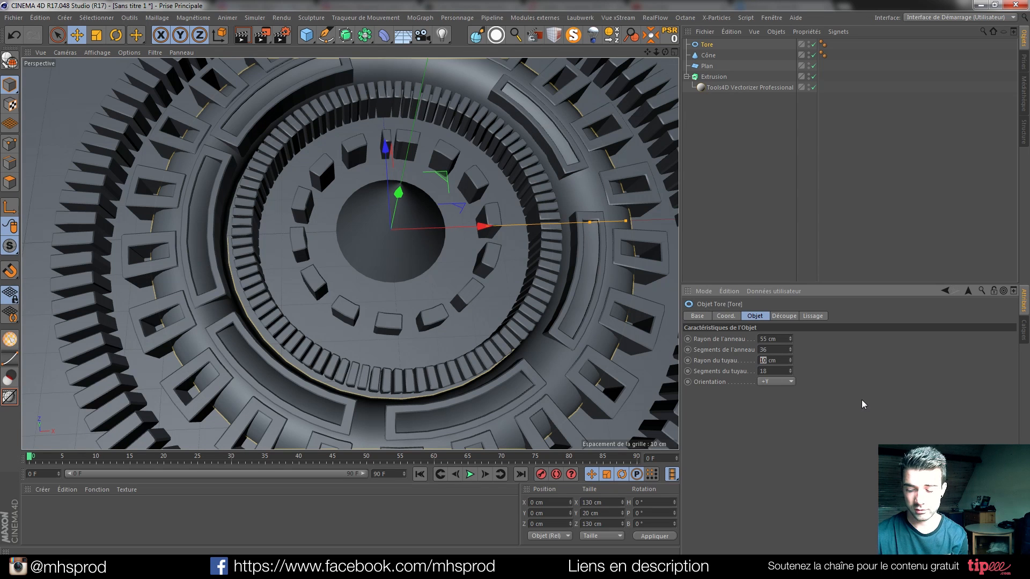
text(2)
key(Return)
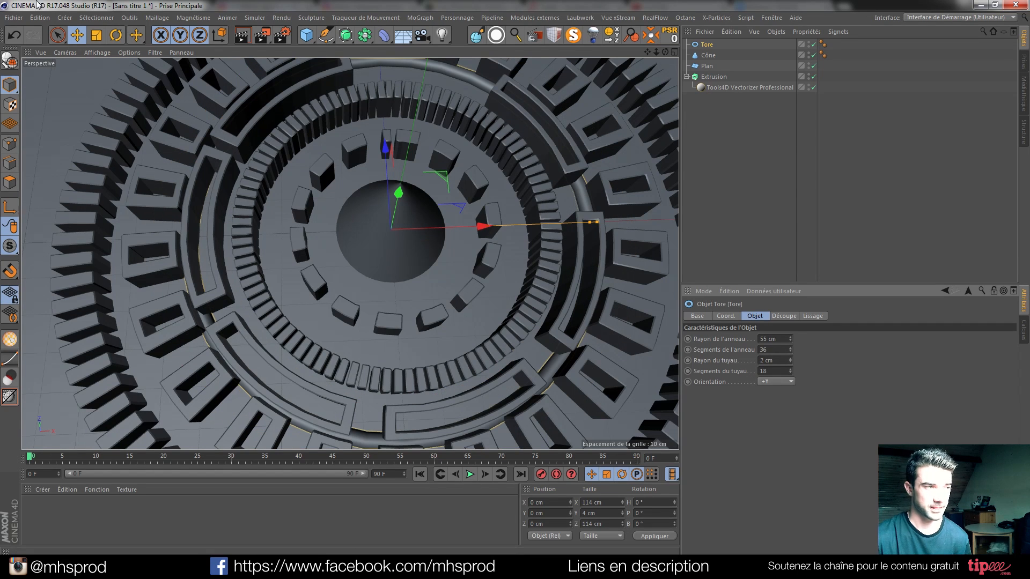
Raise the torus to about 15.5 cm in Y and reduce its ring radius to about 25.7 cm and pipe radius to about 0.64 cm
drag(398, 192, 404, 160)
drag(625, 194, 504, 210)
drag(405, 160, 404, 169)
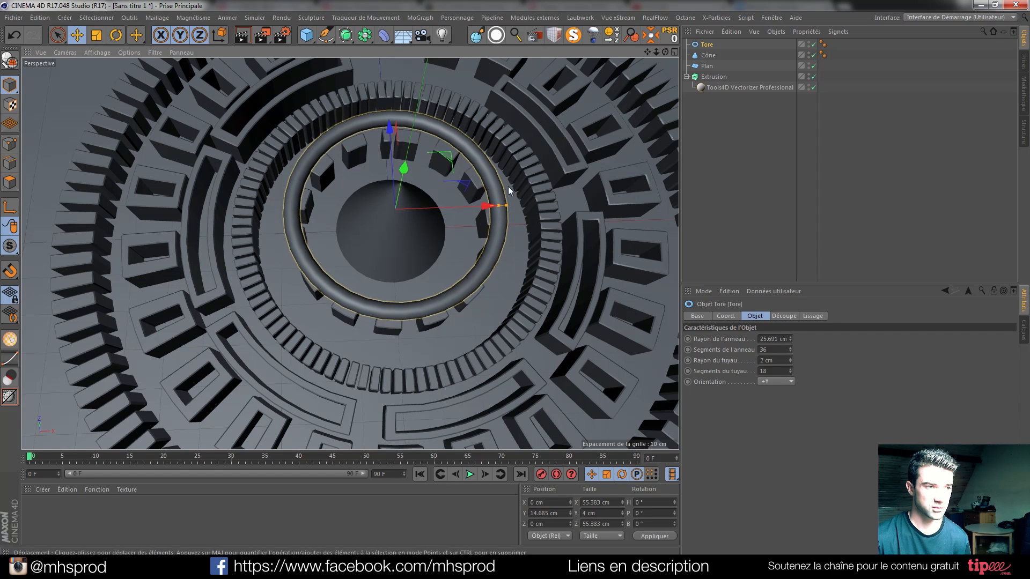
drag(508, 207, 501, 206)
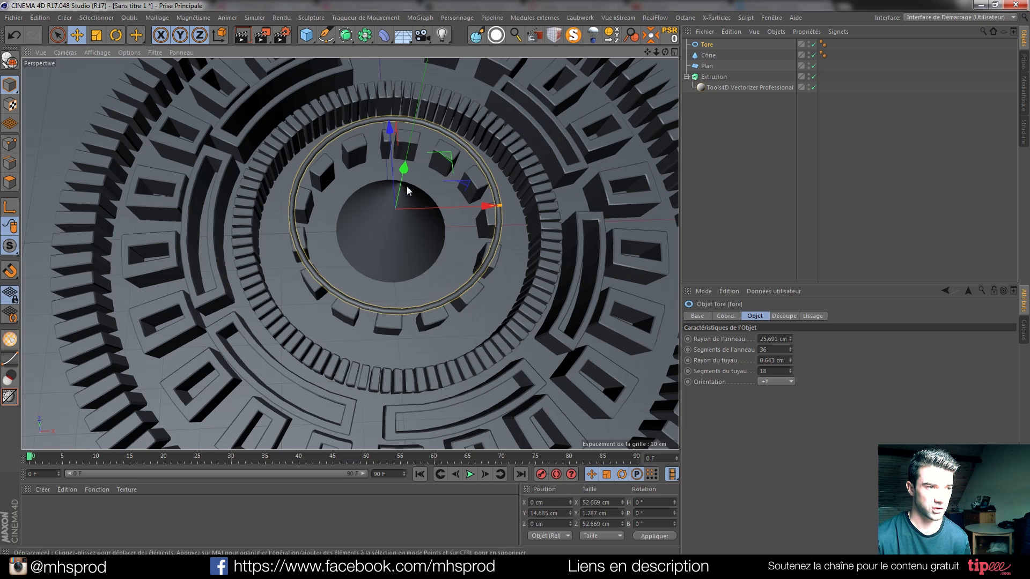
drag(404, 169, 405, 167)
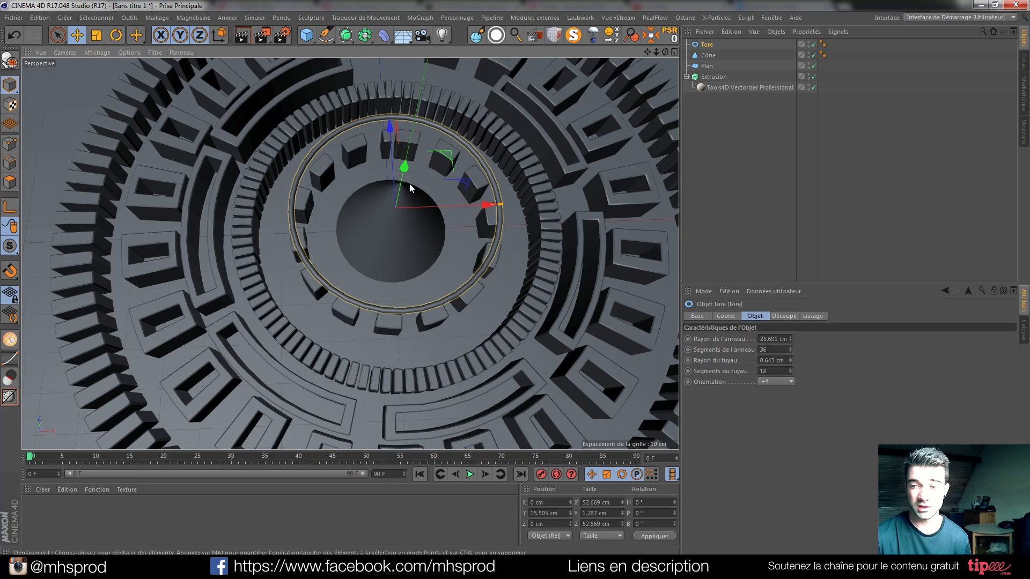
Duplicate the torus and scale the copy up uniformly to a ring radius of about 46.6 cm
ctrl+drag(707, 45, 708, 50)
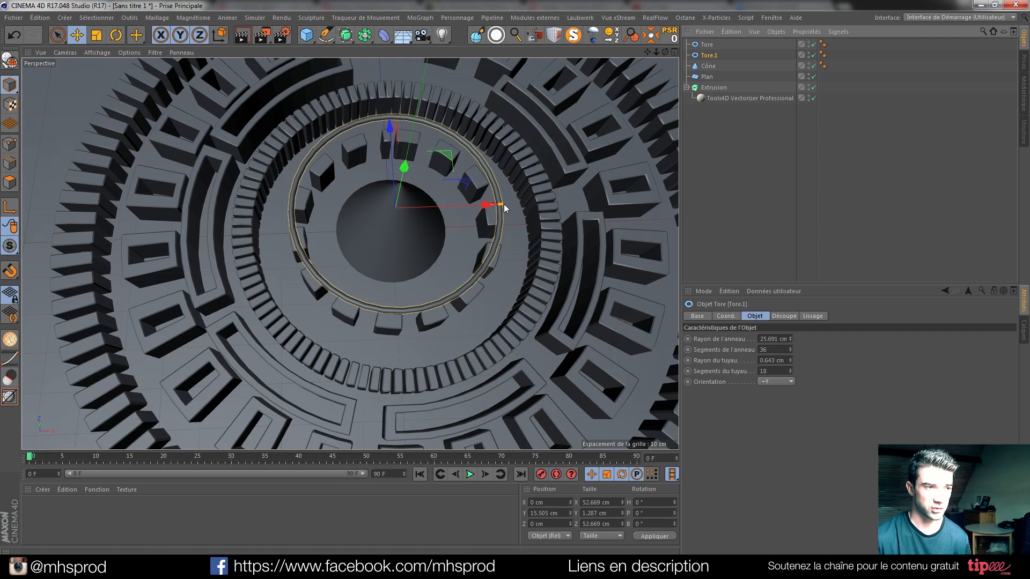
click(96, 35)
drag(376, 241, 470, 241)
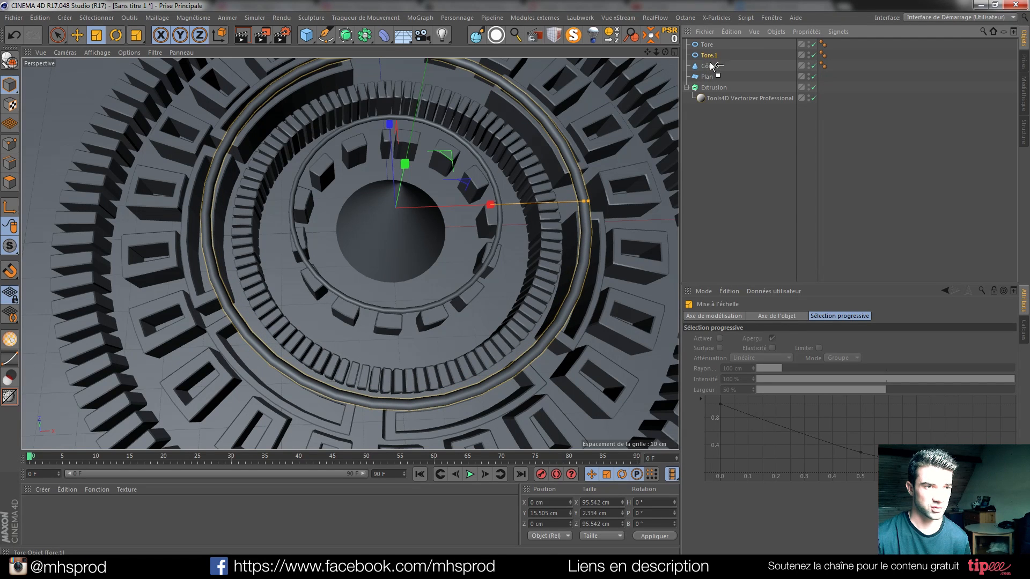
drag(598, 175, 671, 174)
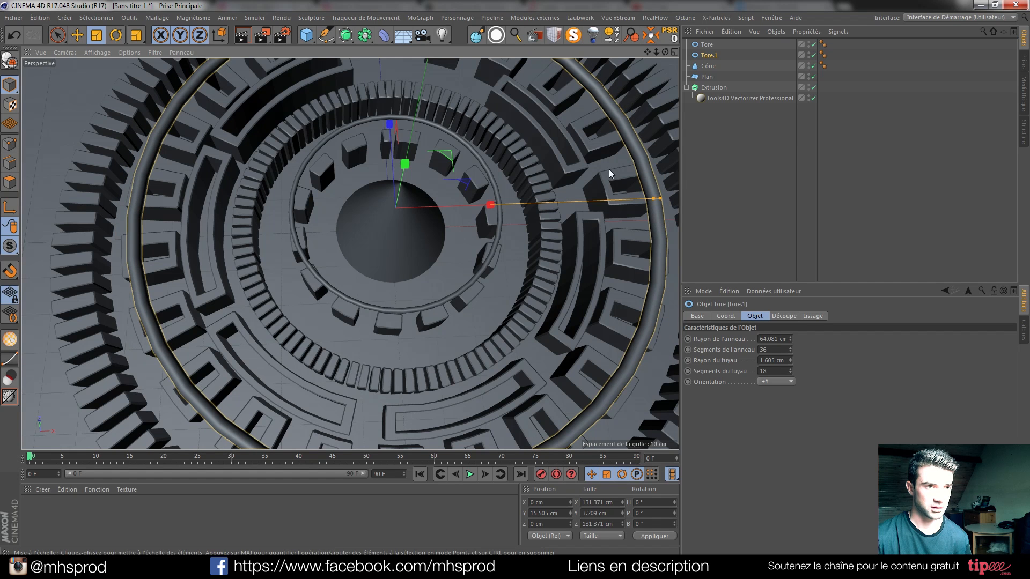
key(ctrl+z)
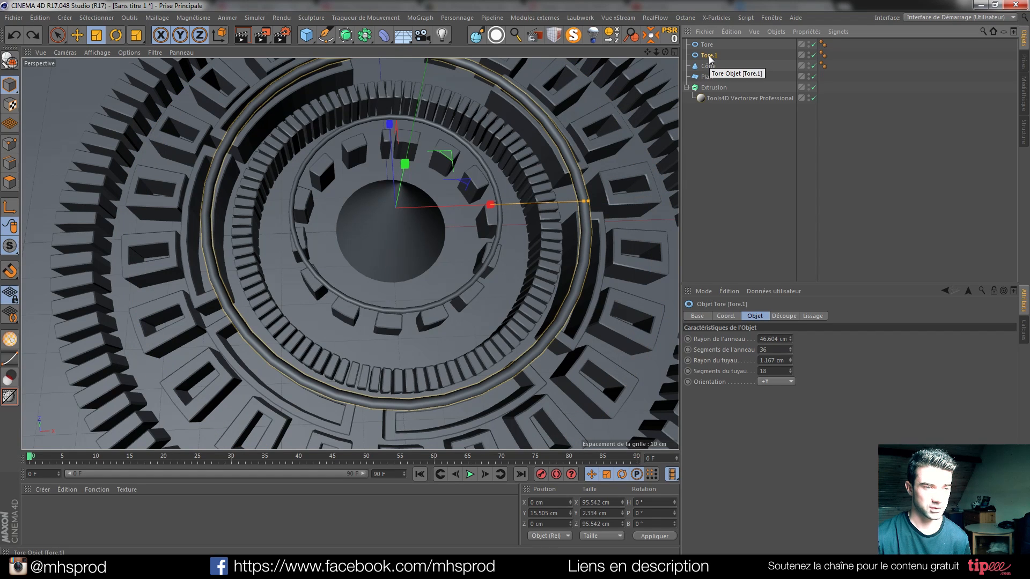
key(ctrl+z)
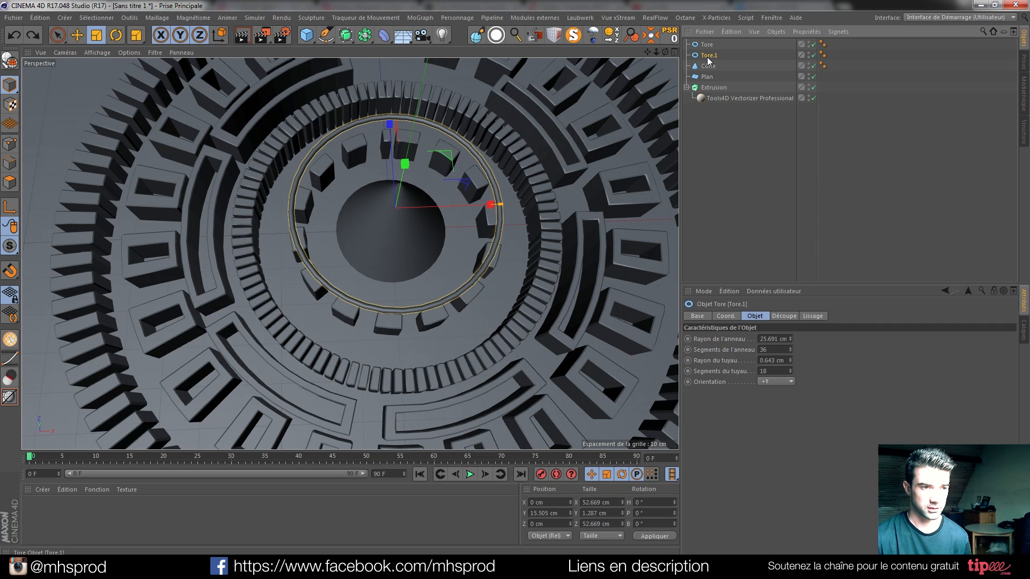
click(36, 40)
Duplicate the larger torus and scale the copy up into a third, outer ring over the rectangular blocks
drag(708, 57, 711, 66)
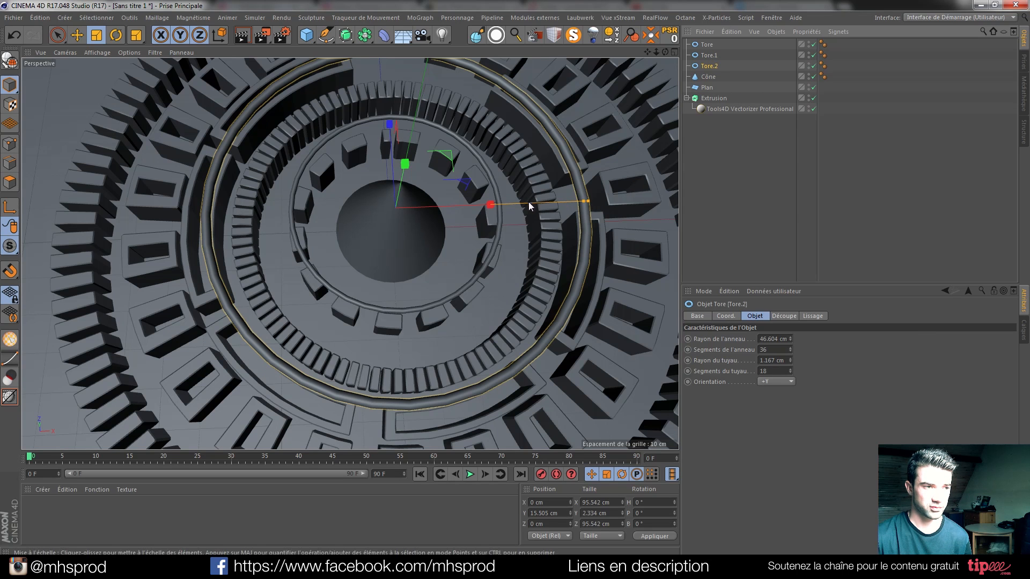
drag(491, 204, 529, 203)
key(ctrl+shift+a)
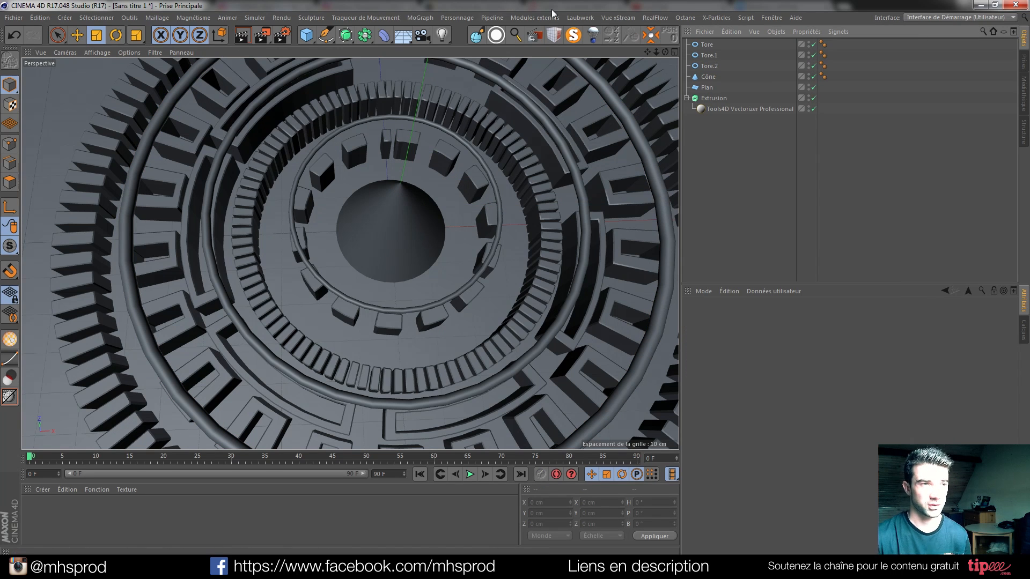
Open the Octane Live Viewer, dock it alongside the object manager and start the live render
click(686, 18)
click(711, 45)
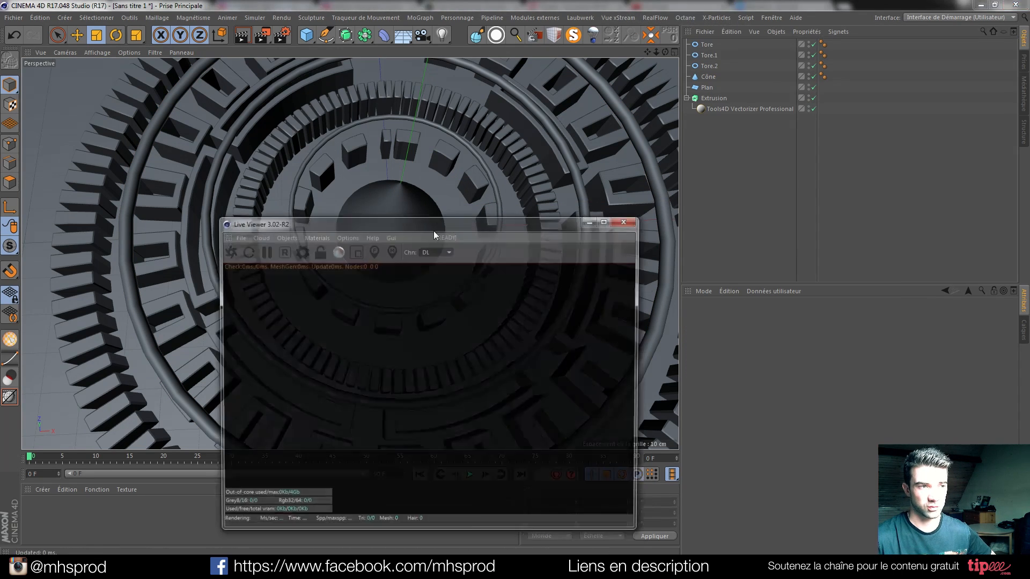
drag(224, 240, 1023, 75)
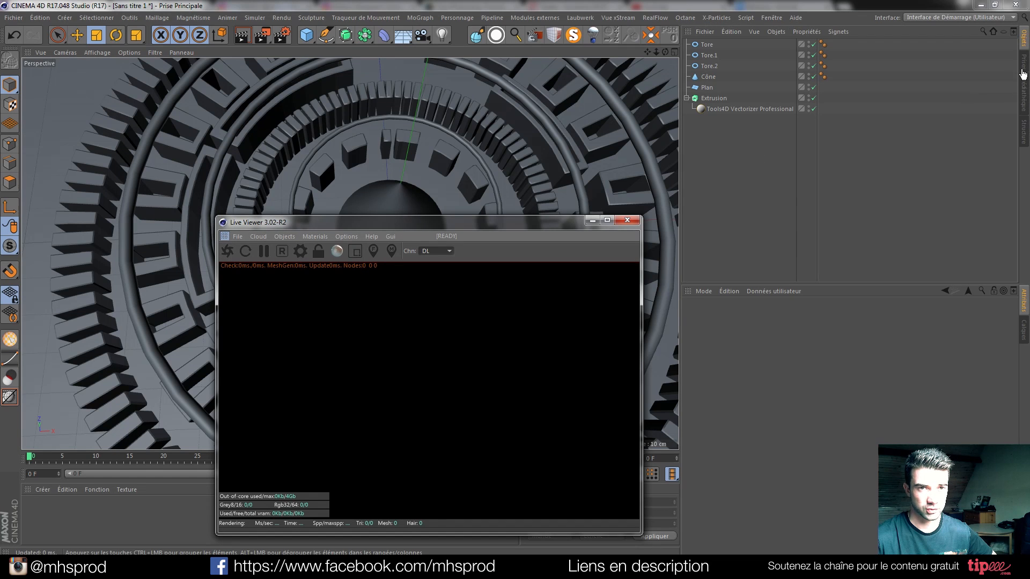
click(690, 46)
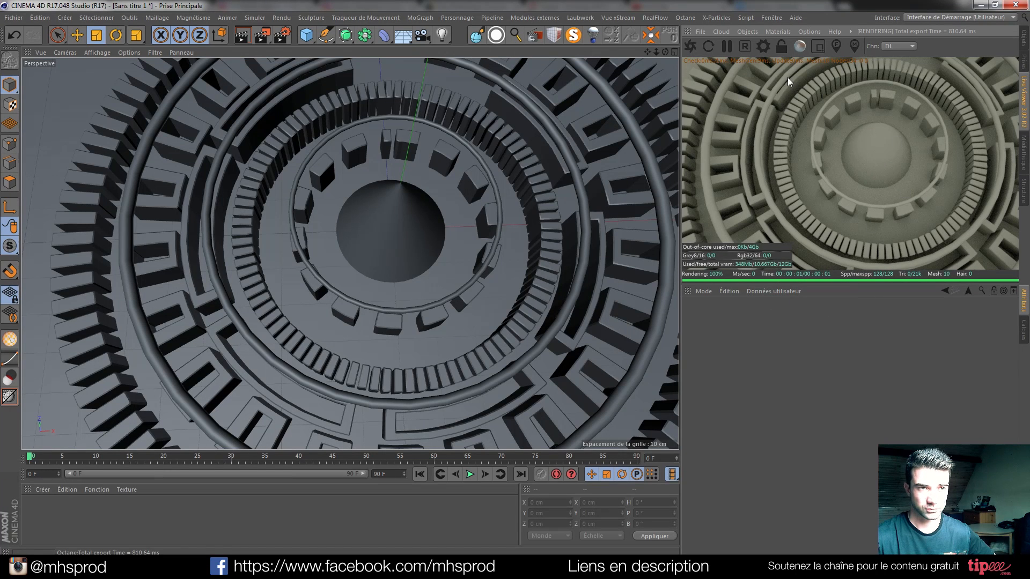
Set the render output to 1920 x 1080 pixels and the render engine to Octane Renderer
click(282, 35)
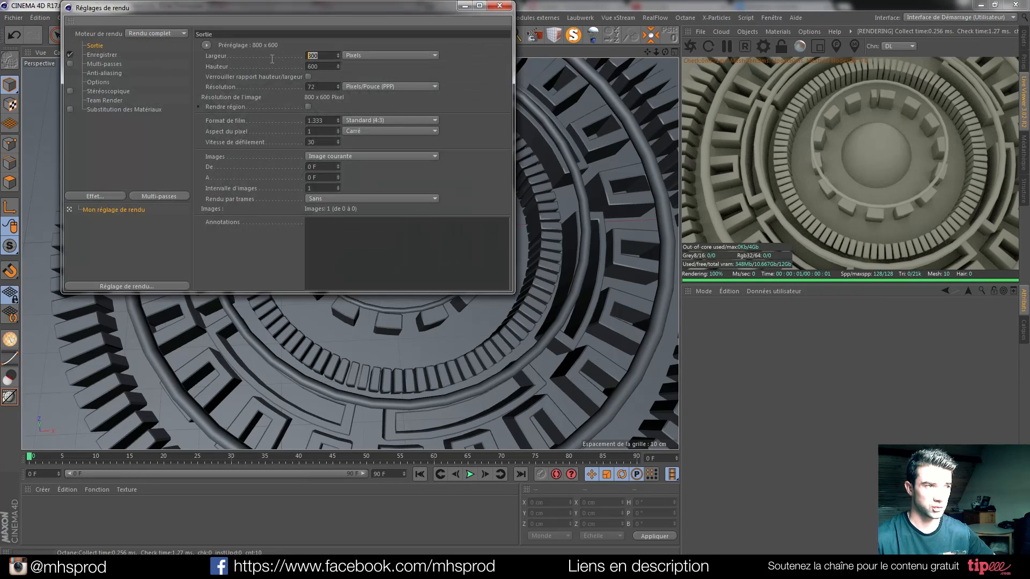
text(1920)
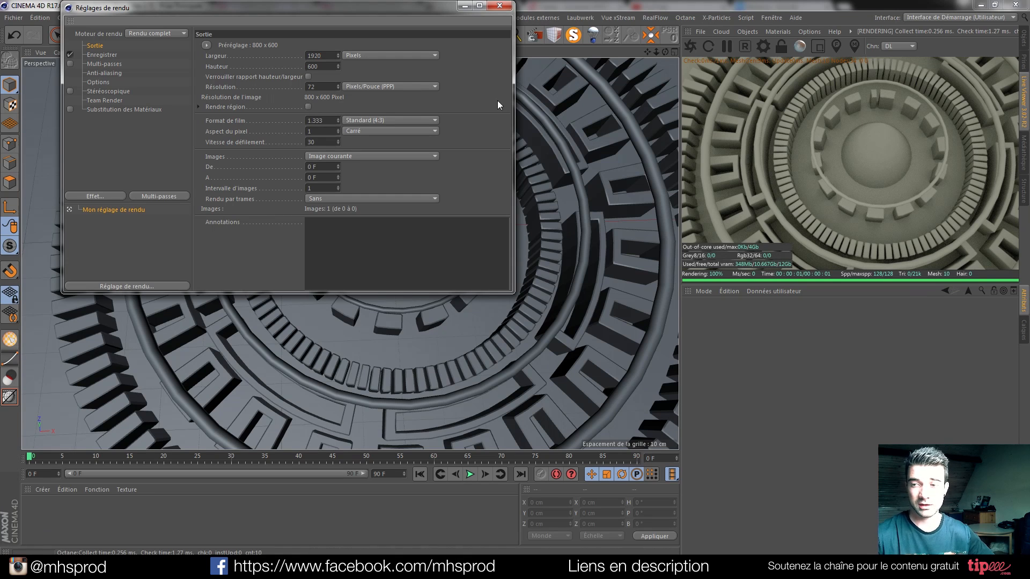
double_click(326, 67)
text(1080)
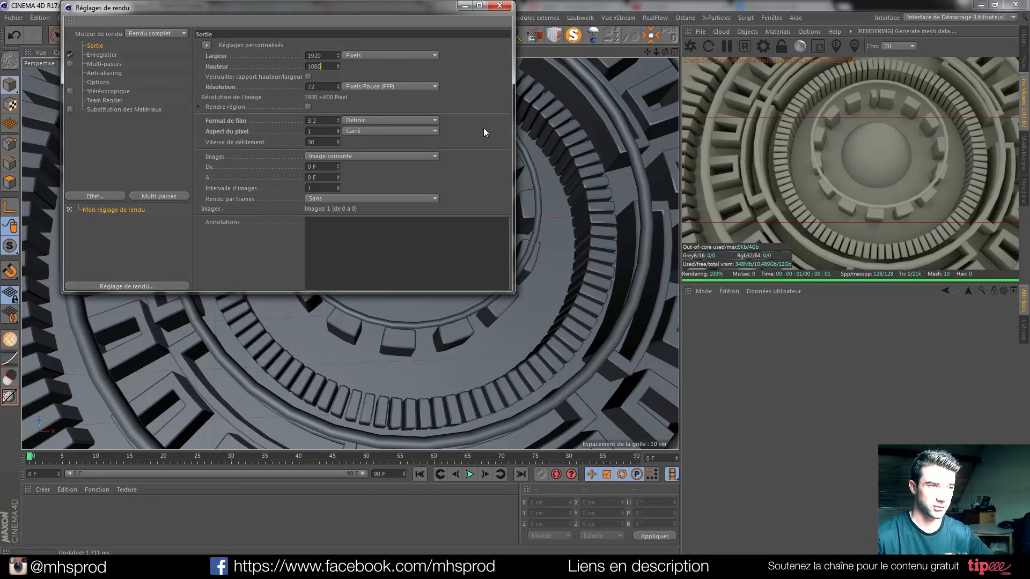
key(Return)
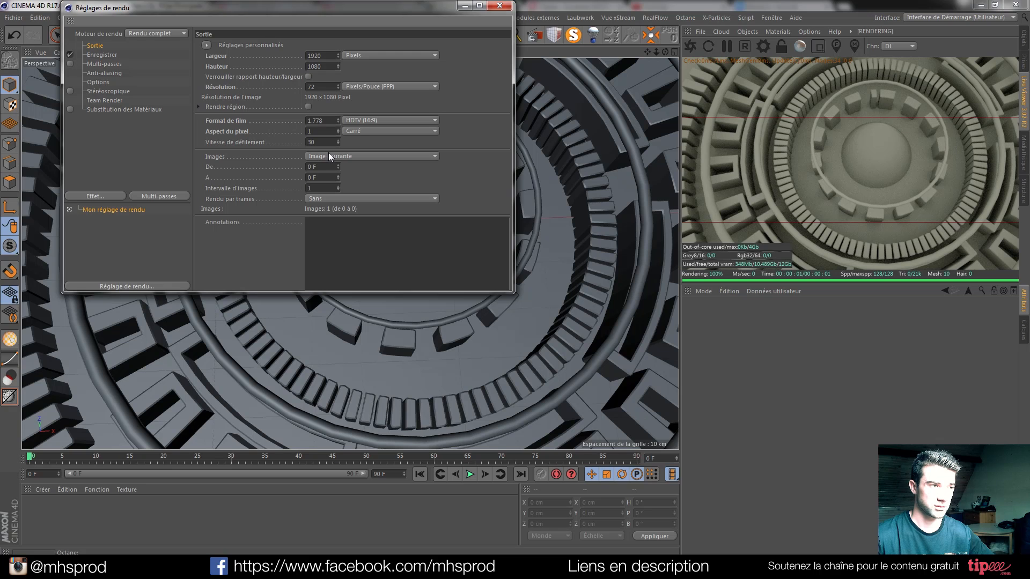
click(166, 32)
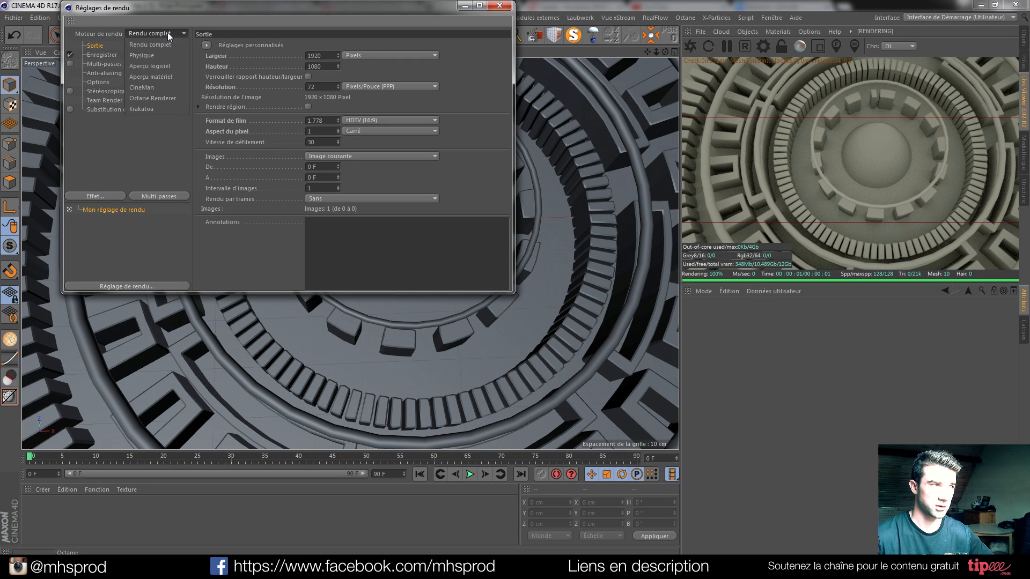
click(156, 98)
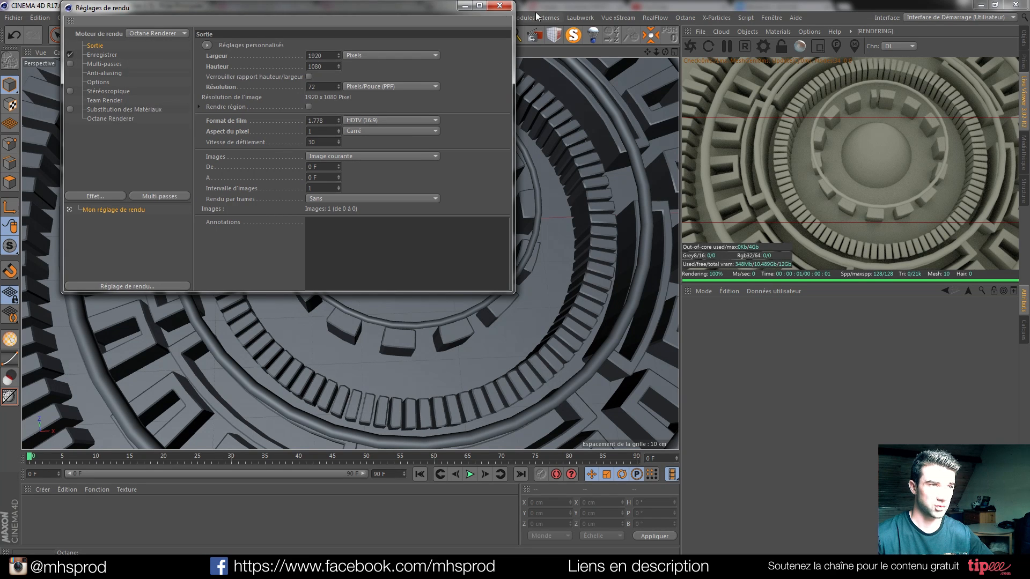
click(500, 6)
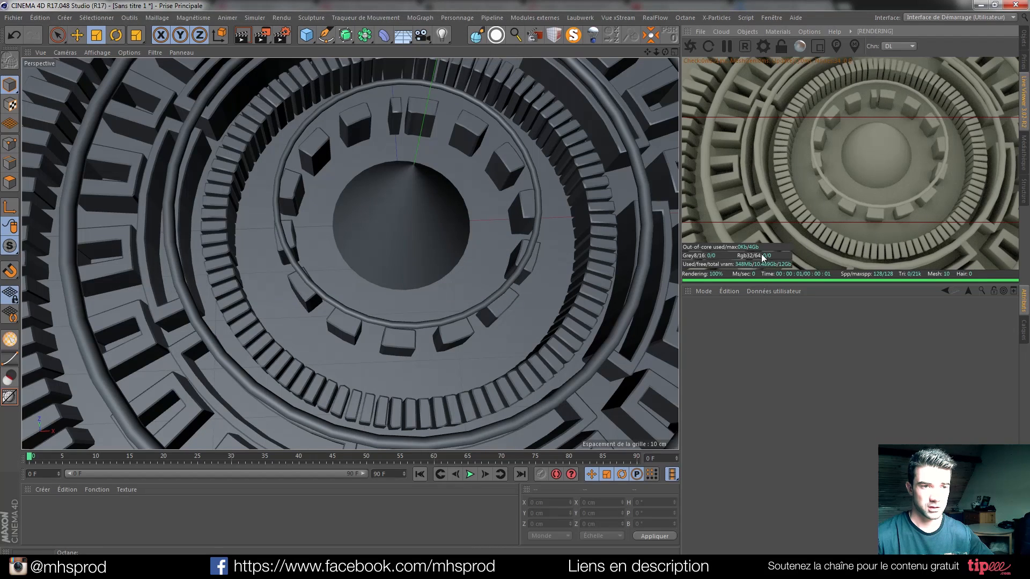
Restart the Octane live render with a reframed view and return to the object list
click(689, 47)
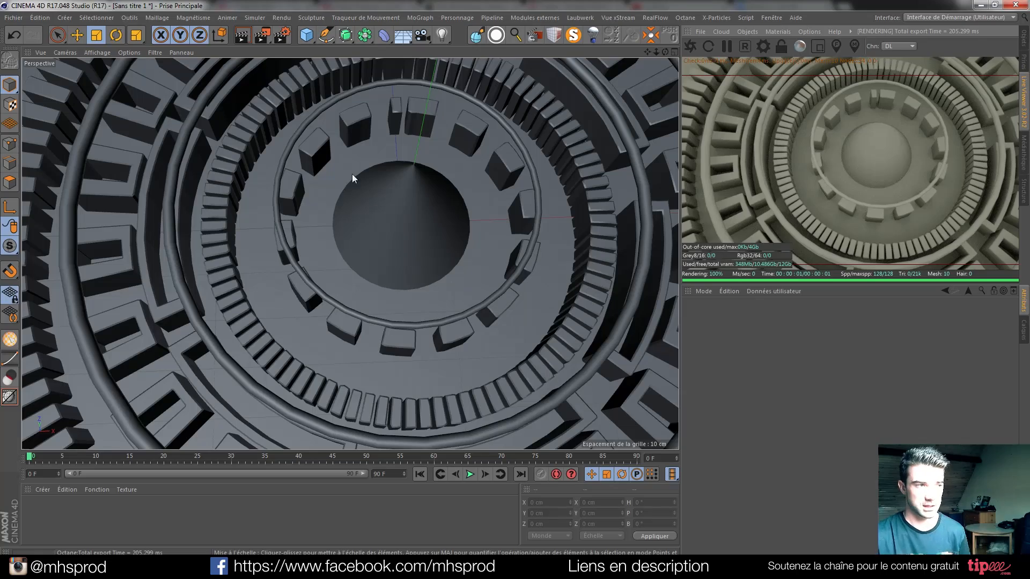
scroll(412, 217, up, 2)
scroll(397, 224, up, 2)
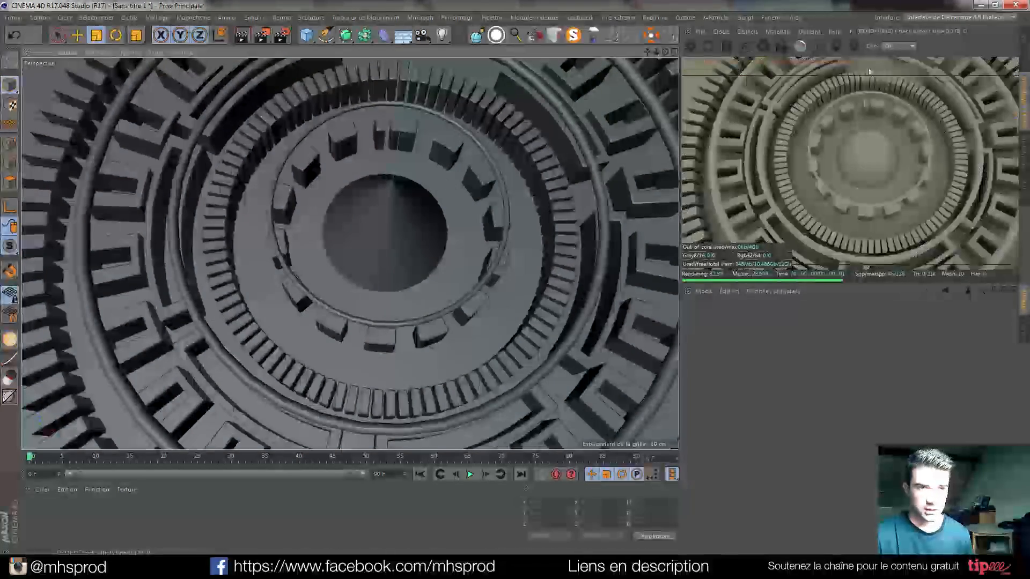
click(1024, 48)
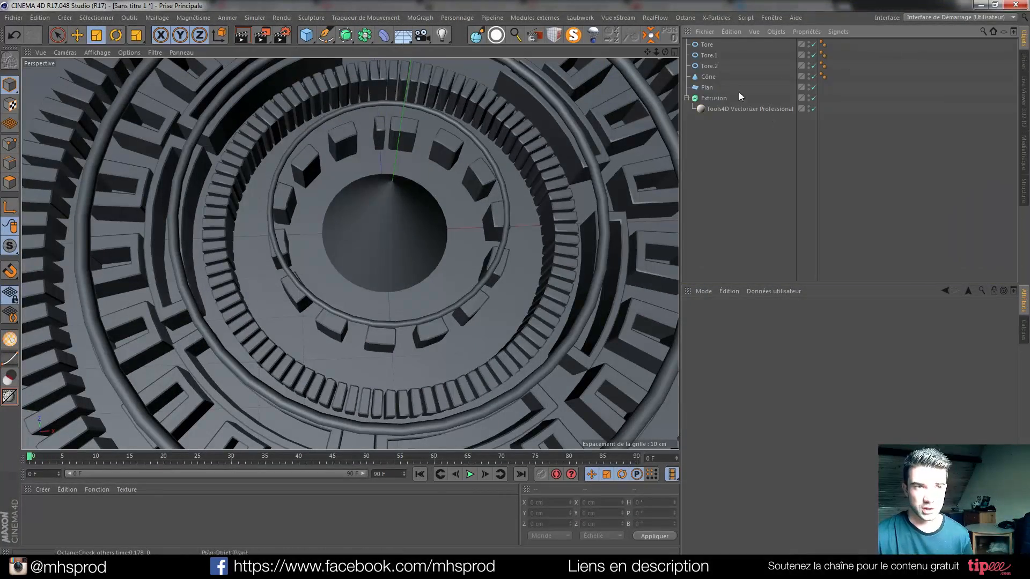
Select the three torus rings together and set their ring segments to 109
click(704, 44)
shift+click(708, 66)
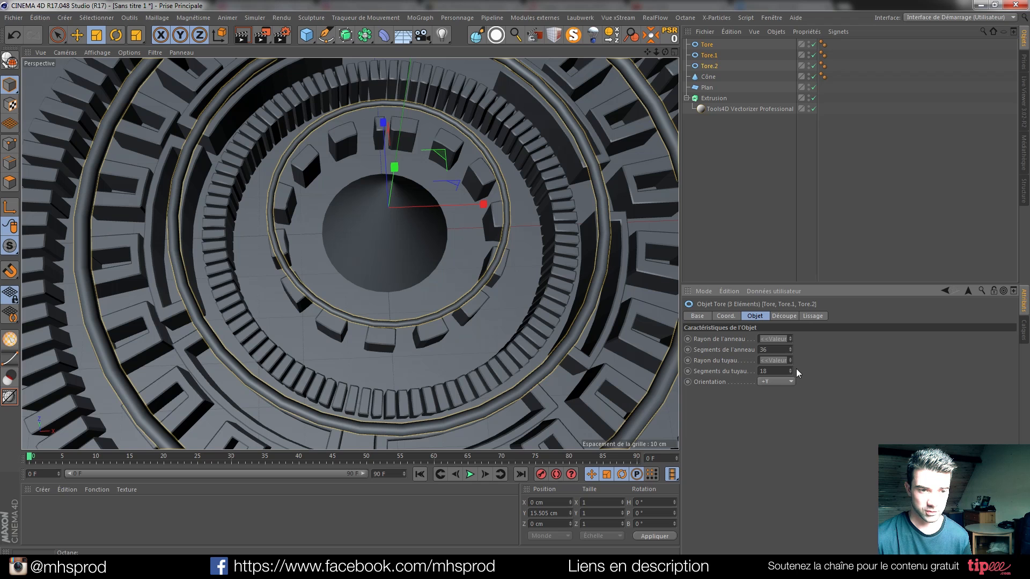
key(ctrl+z)
key(ctrl+z)
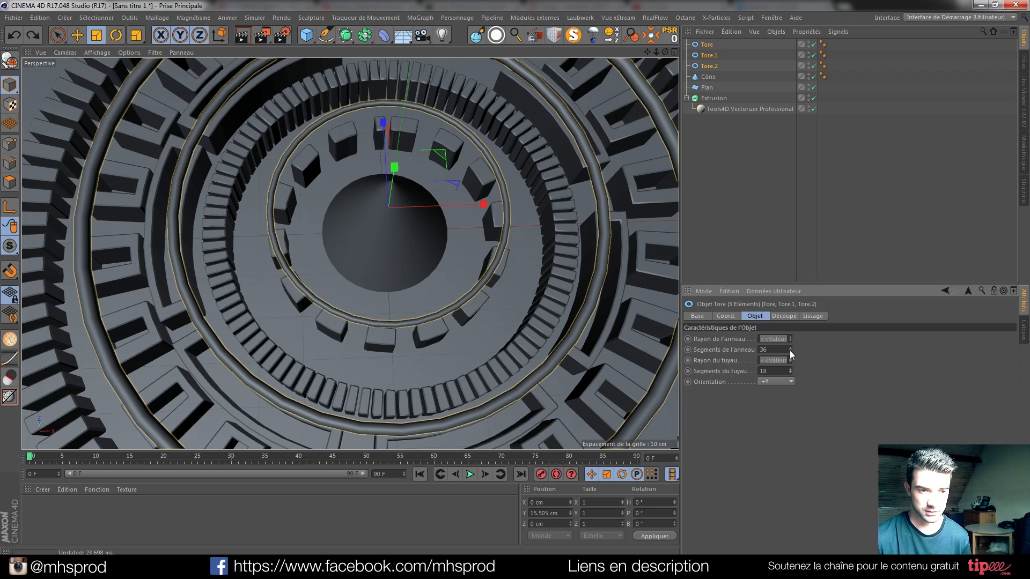
key(ctrl+y)
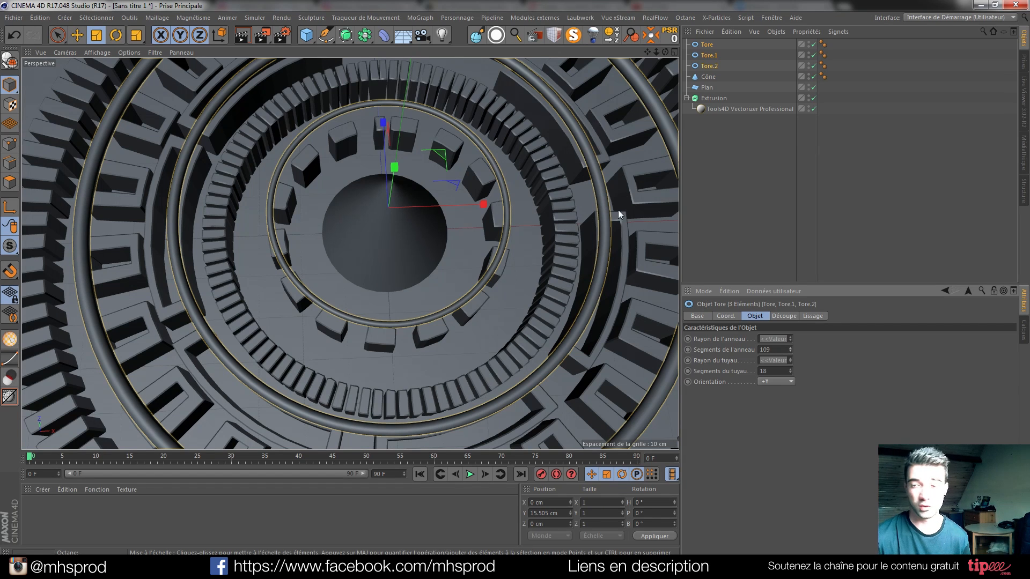
click(750, 150)
Add an Octane HDRI environment in the Live Viewer and load MuseumLobby.hdr as its image texture
click(1026, 97)
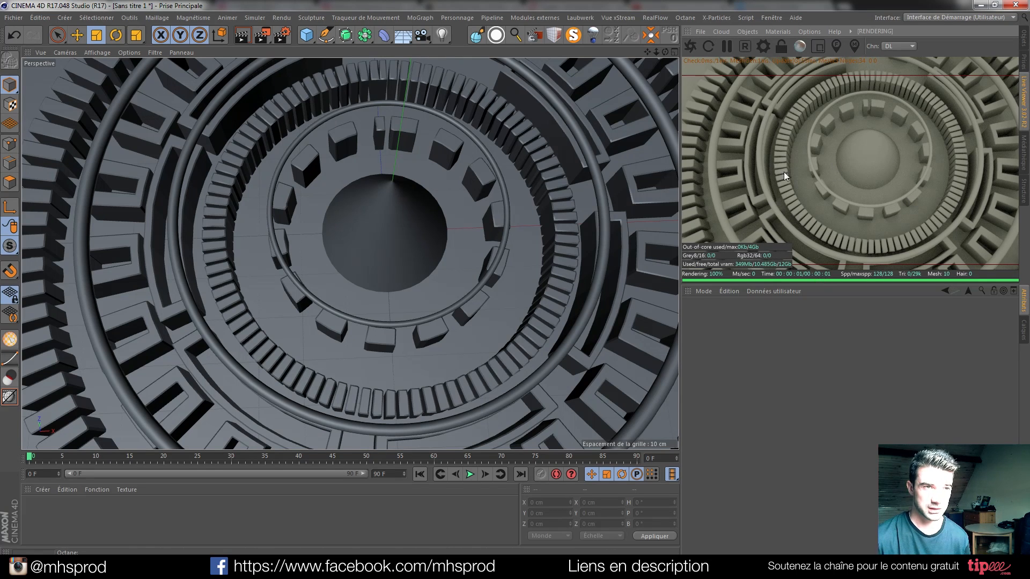
click(749, 31)
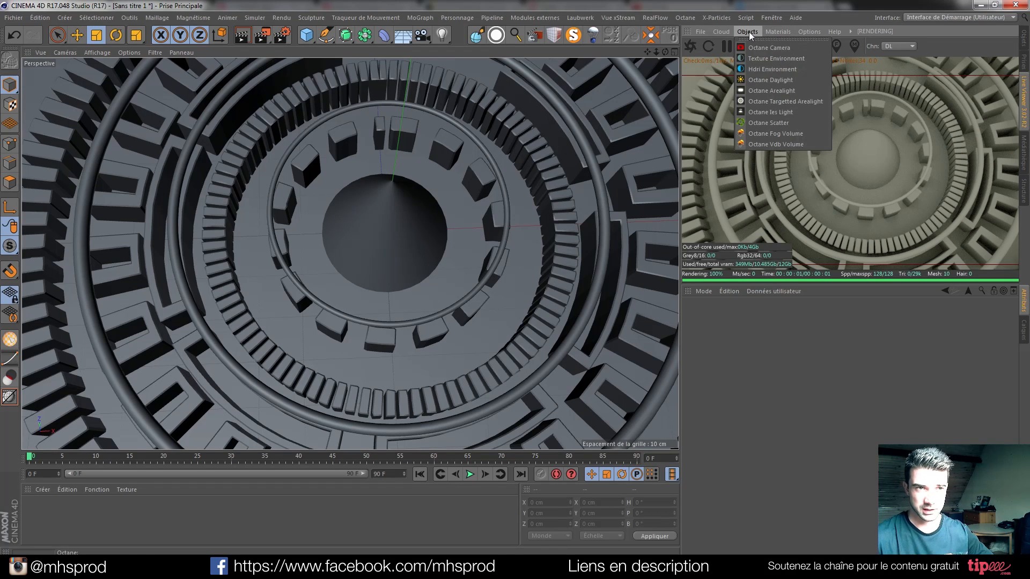
click(760, 69)
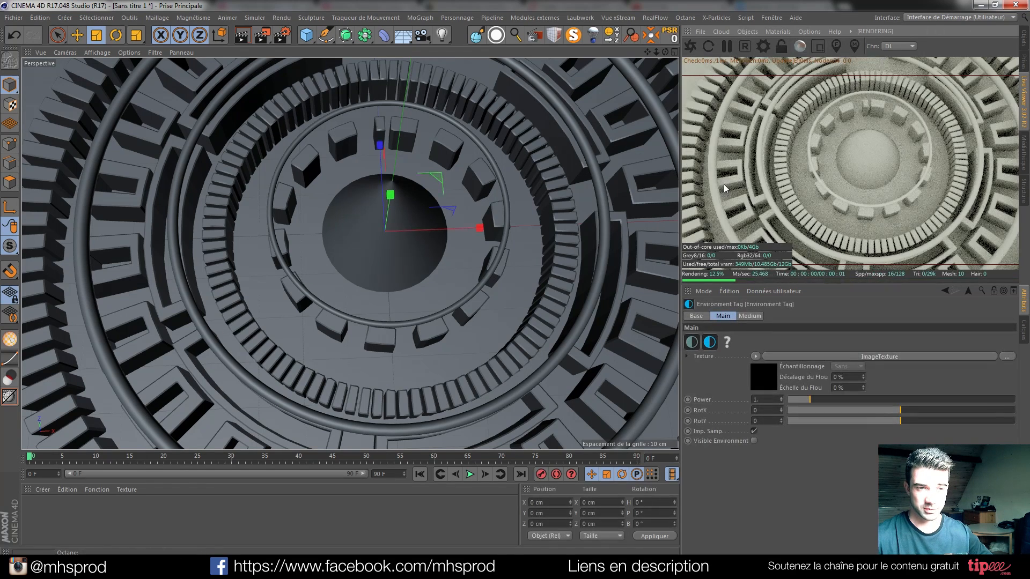
click(900, 356)
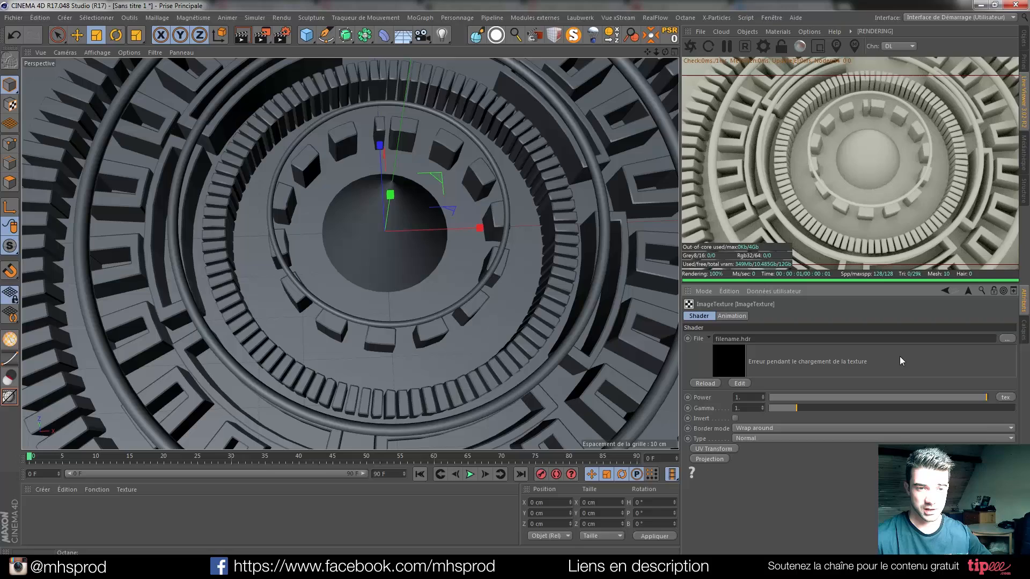
click(1010, 338)
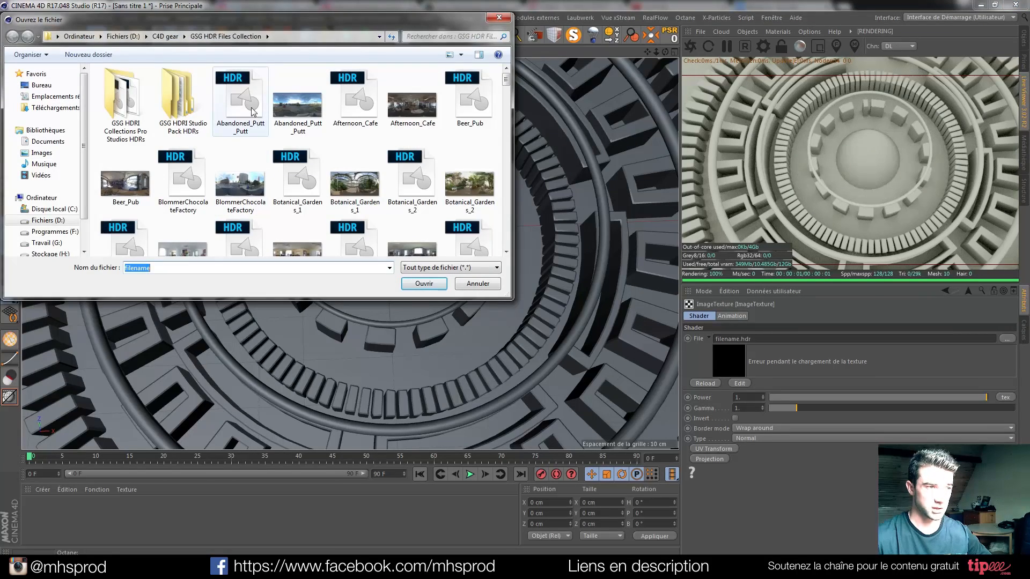
drag(506, 79, 514, 164)
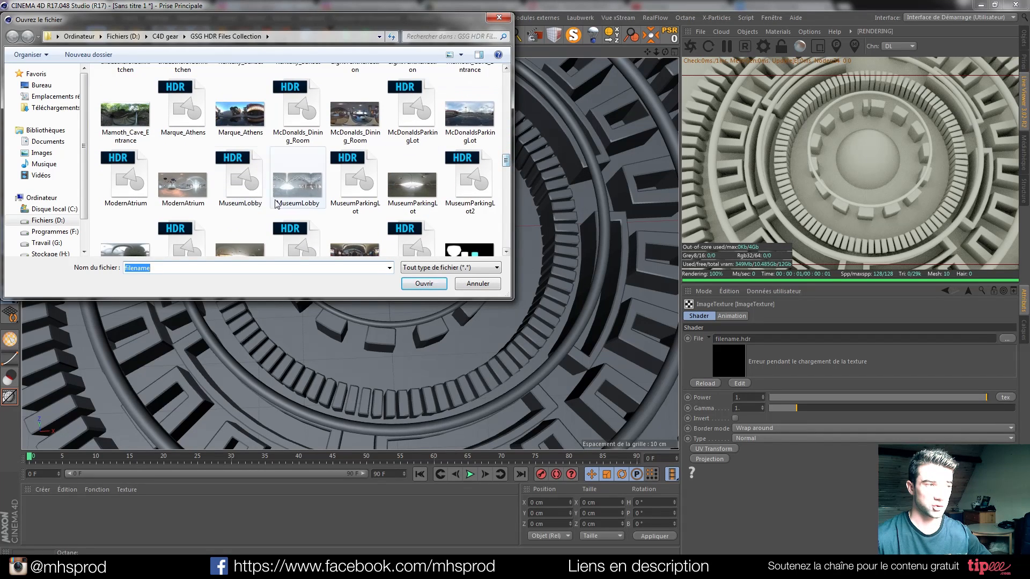
double_click(255, 194)
click(590, 323)
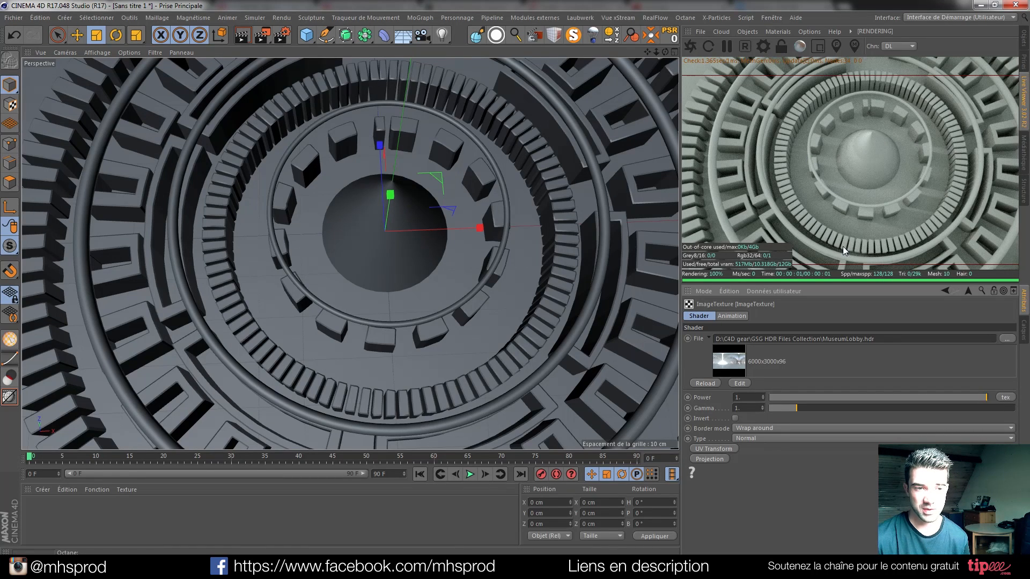
Set the Octane direct lighting kernel to 2048 max samples, with glossy depth and diffuse depth at 5
click(763, 47)
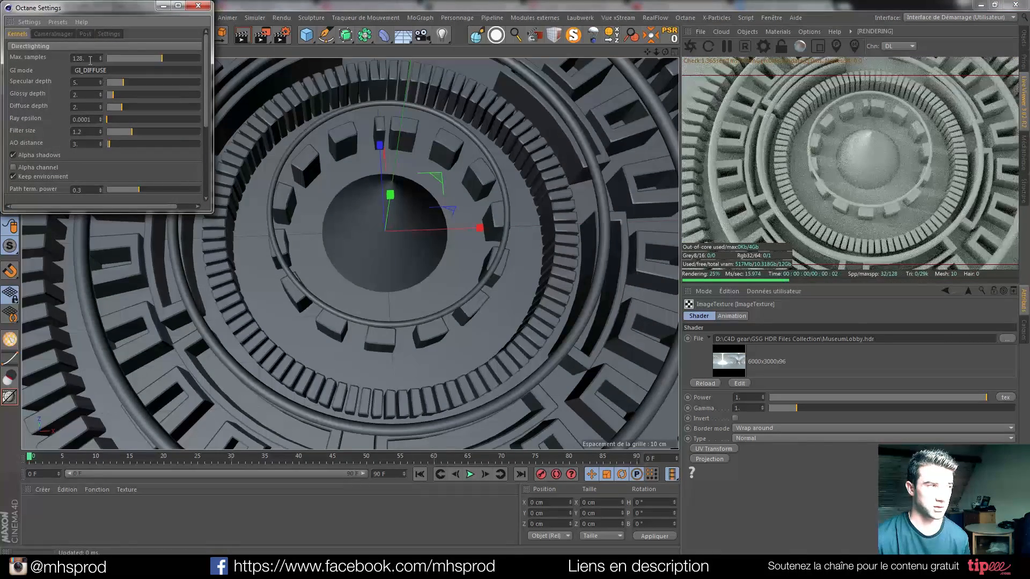
drag(84, 95, 60, 105)
text(5)
drag(85, 57, 53, 73)
text(2048)
key(Return)
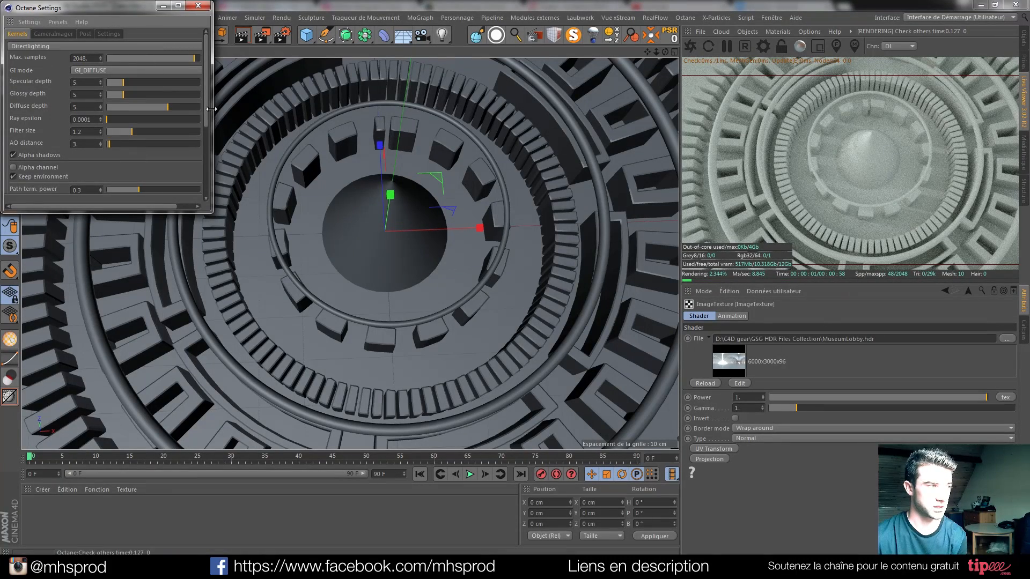
drag(207, 110, 324, 185)
key(Return)
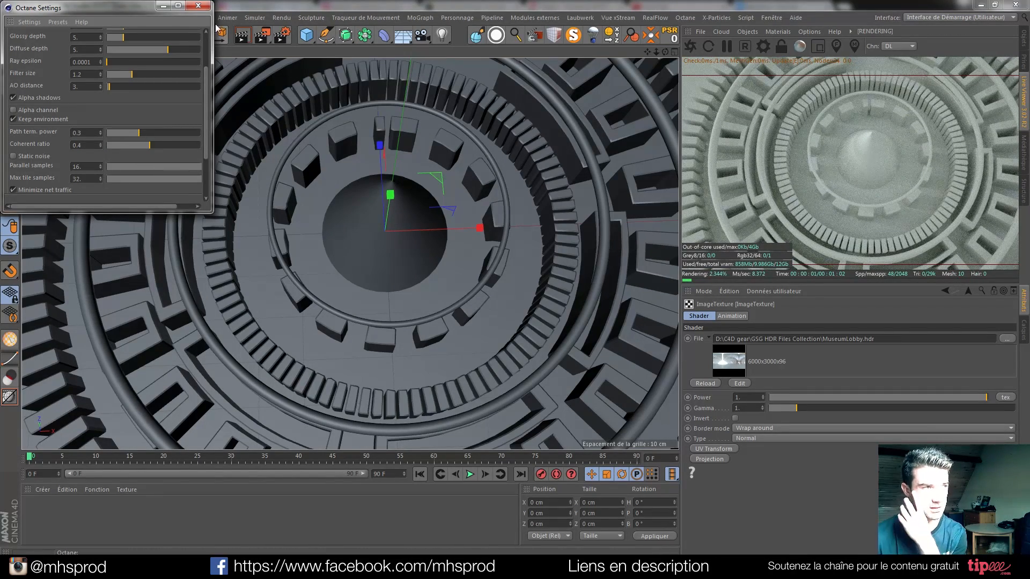
click(194, 7)
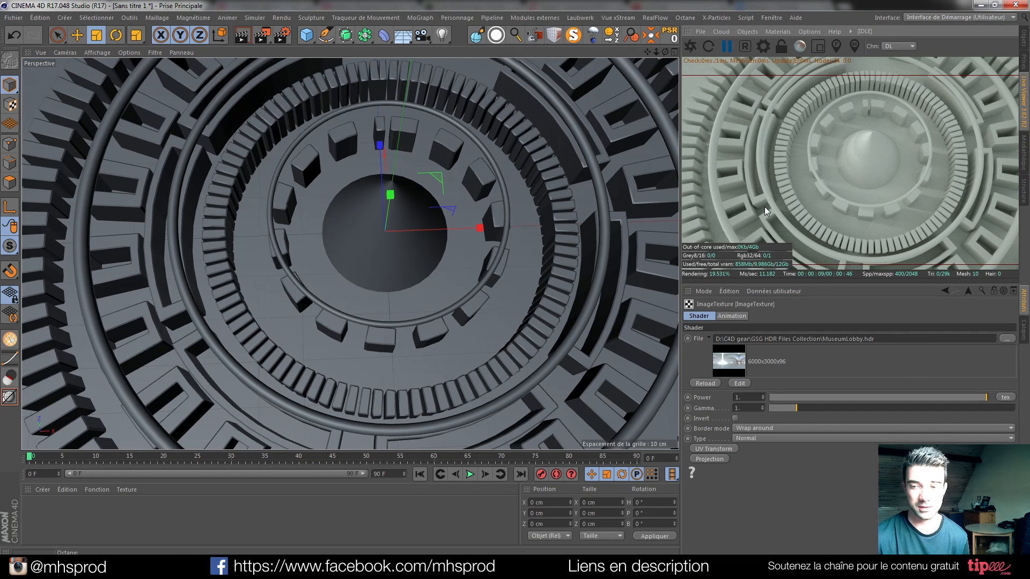
Create an Octane material, open it for editing and set its material type to Glossy
click(37, 490)
mouse_move(150, 411)
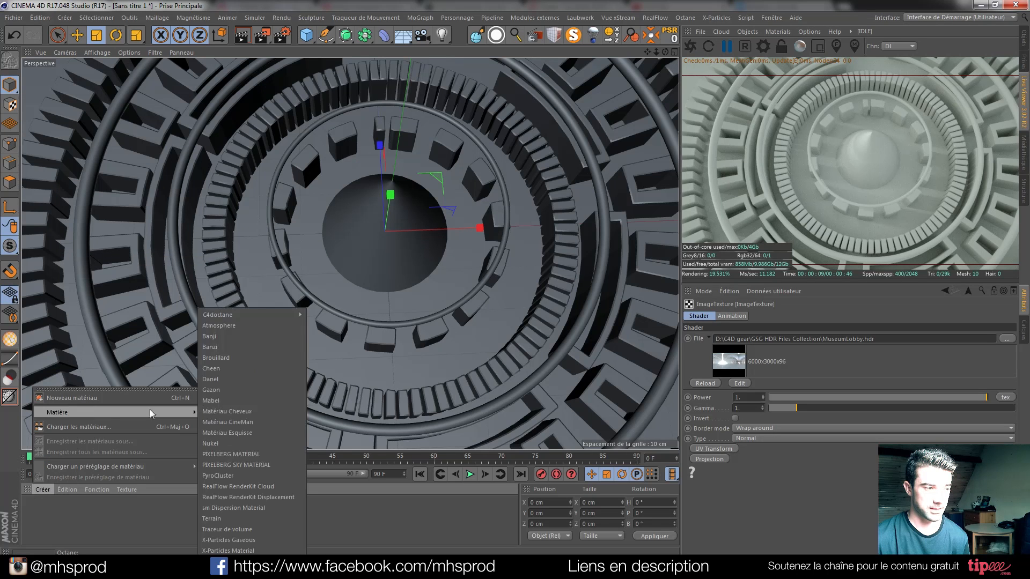
mouse_move(262, 315)
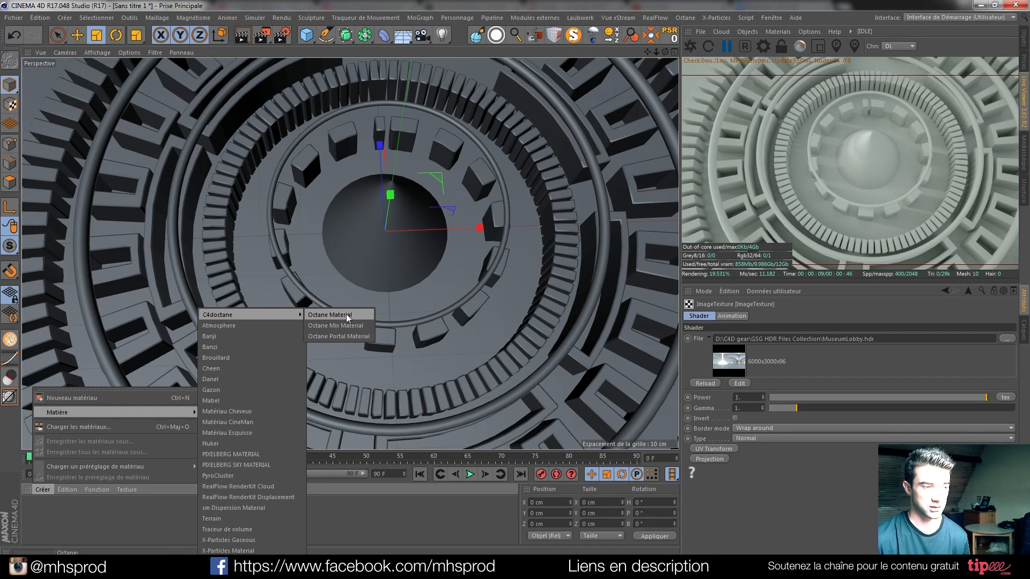
click(346, 315)
double_click(33, 509)
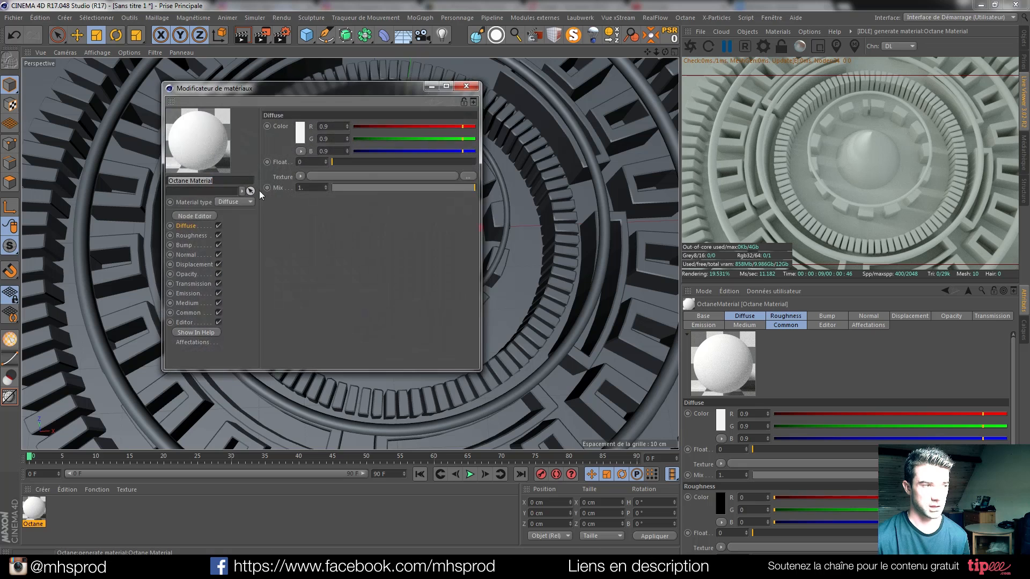
click(243, 201)
click(194, 237)
Set the glossy material's roughness float to 0.2 and close the material editor
click(200, 246)
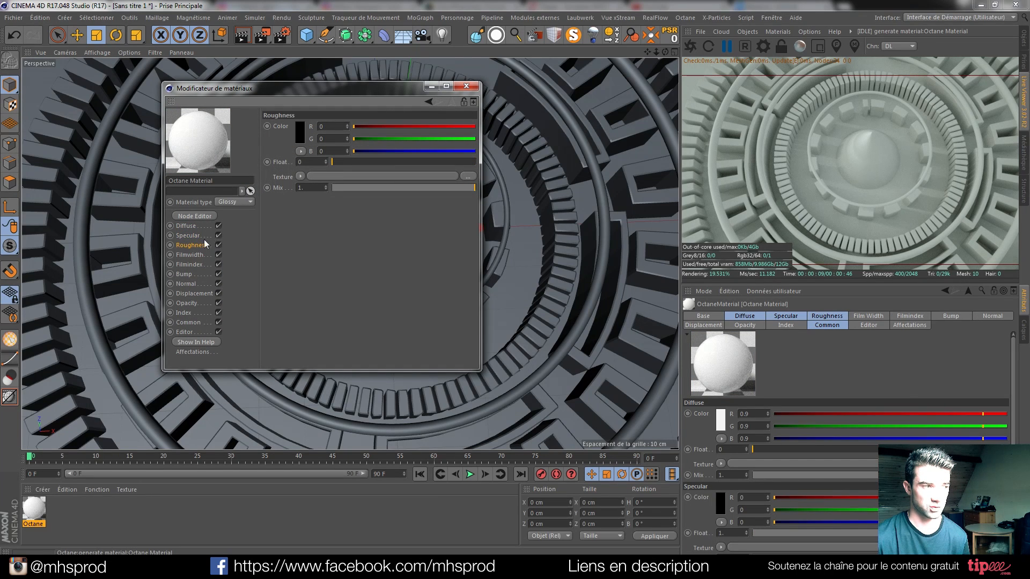
text(.2)
key(Return)
click(466, 86)
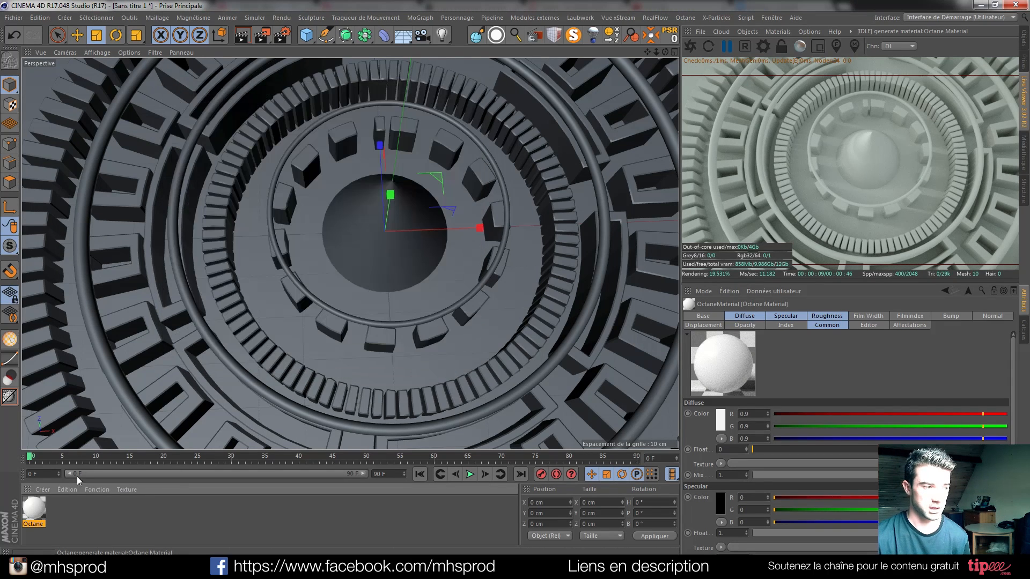
Apply the glossy Octane material to the floor plane and the cone
drag(39, 511, 288, 336)
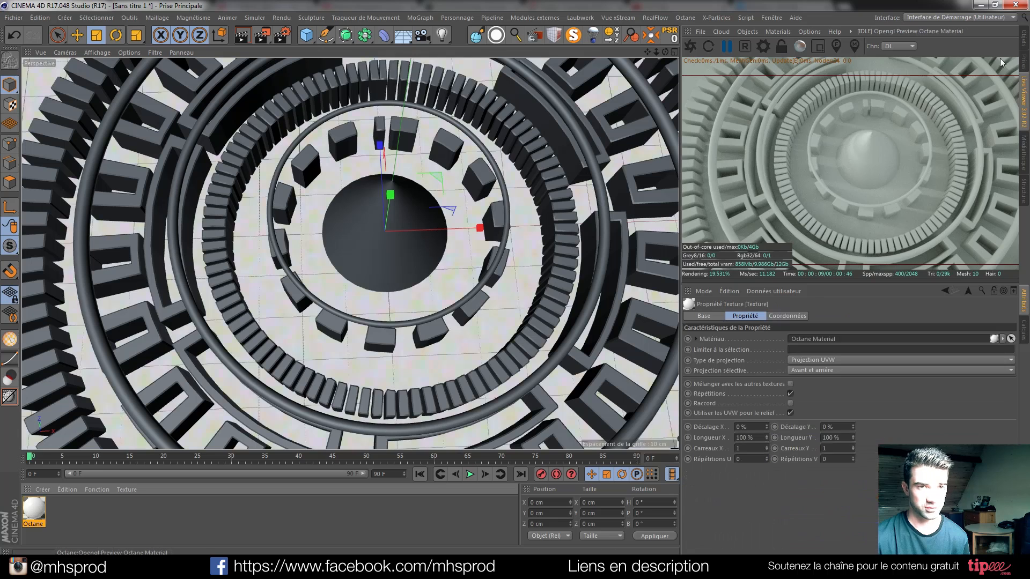
click(1022, 40)
drag(42, 504, 705, 91)
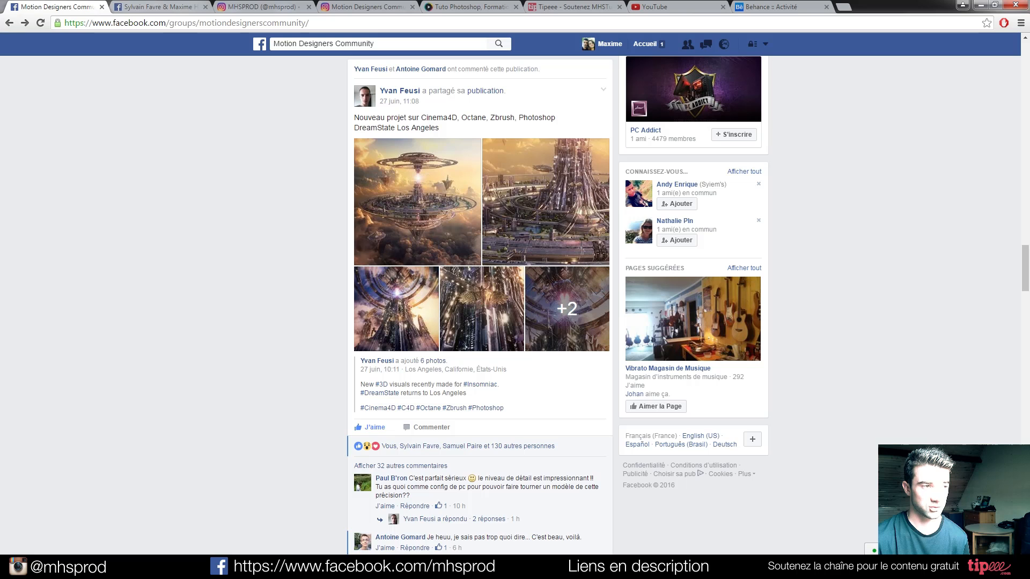
Switch to the browser and view the circular sci-fi render posted on the mhsprod Instagram page as a reference
click(185, 7)
click(256, 6)
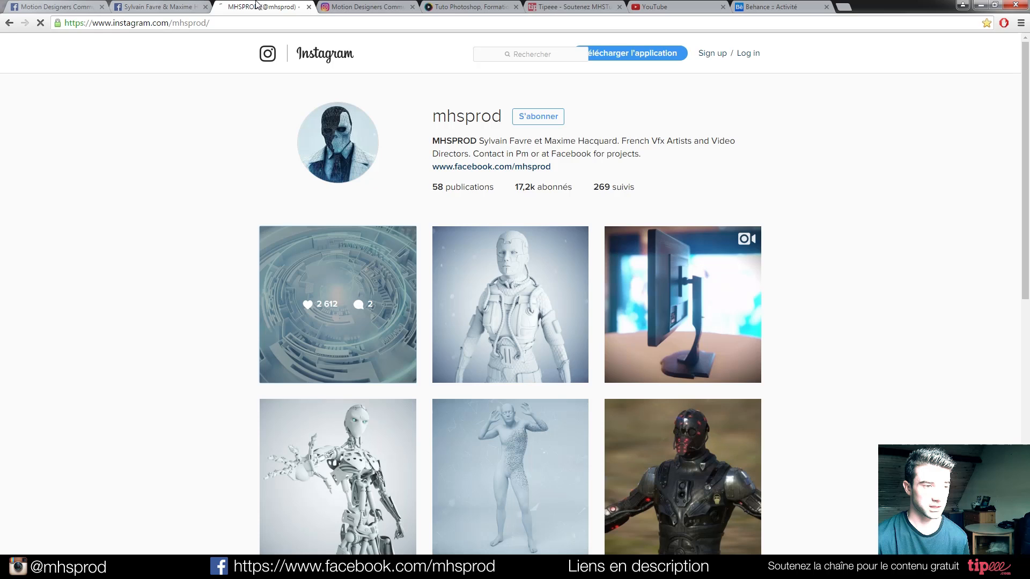
click(326, 234)
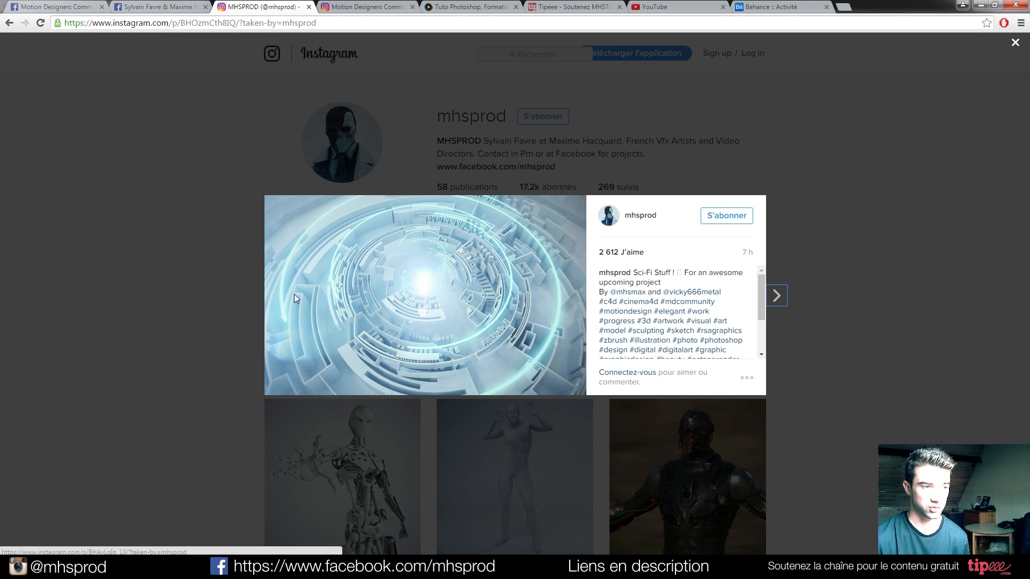
click(104, 299)
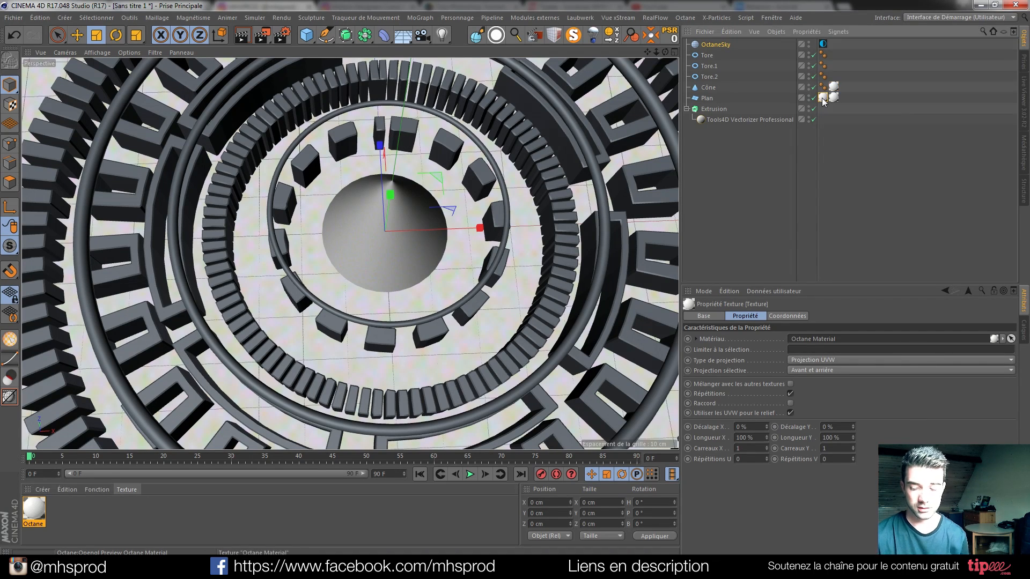
Remove the duplicate material tag from the plane and copy the glossy material onto the extrusion
drag(823, 100, 835, 97)
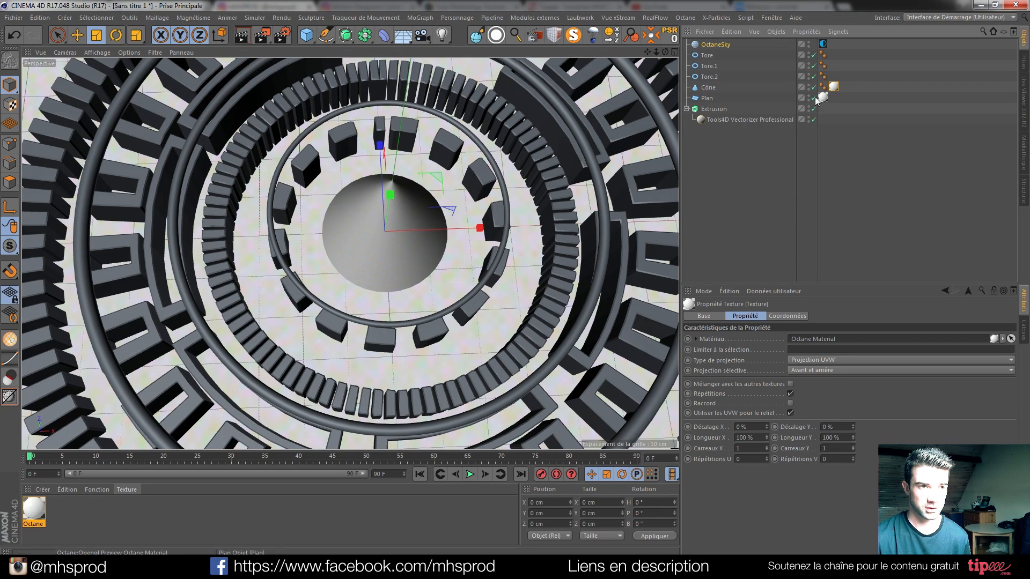
drag(823, 100, 822, 109)
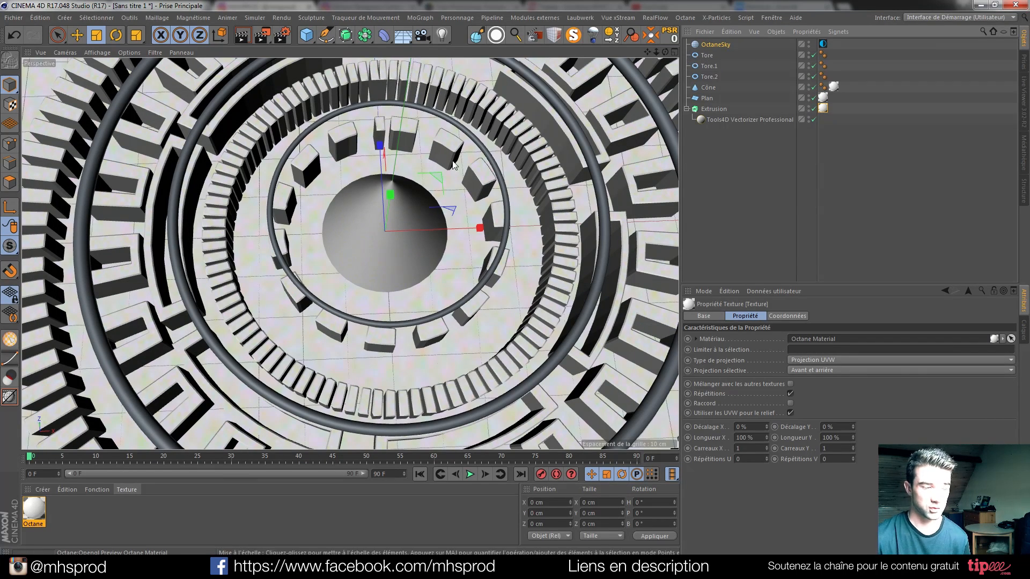
Create a second Octane material of Diffuse type and load a Blackbody Emission texture into its emission channel
click(67, 489)
click(43, 489)
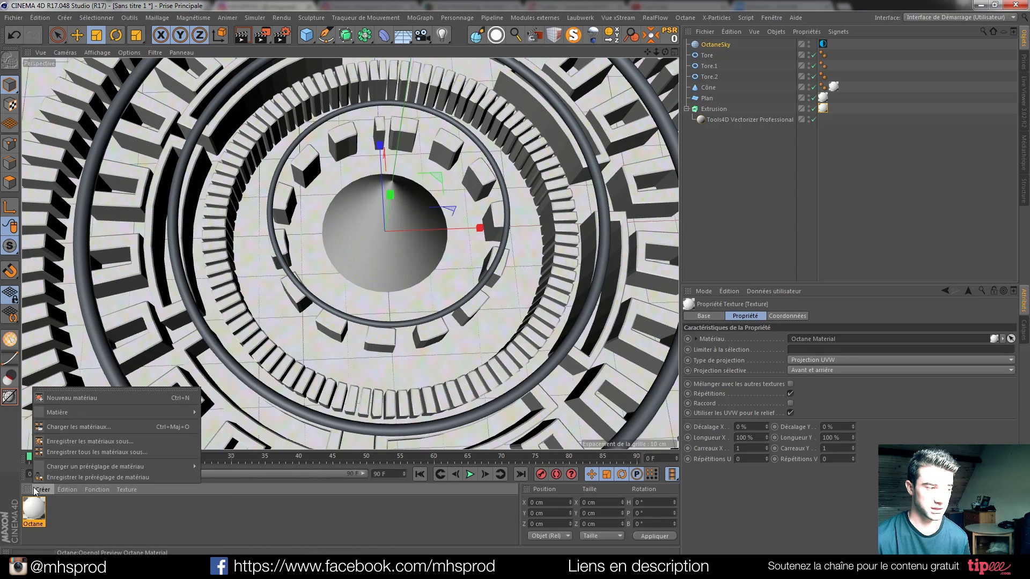
mouse_move(110, 410)
mouse_move(278, 311)
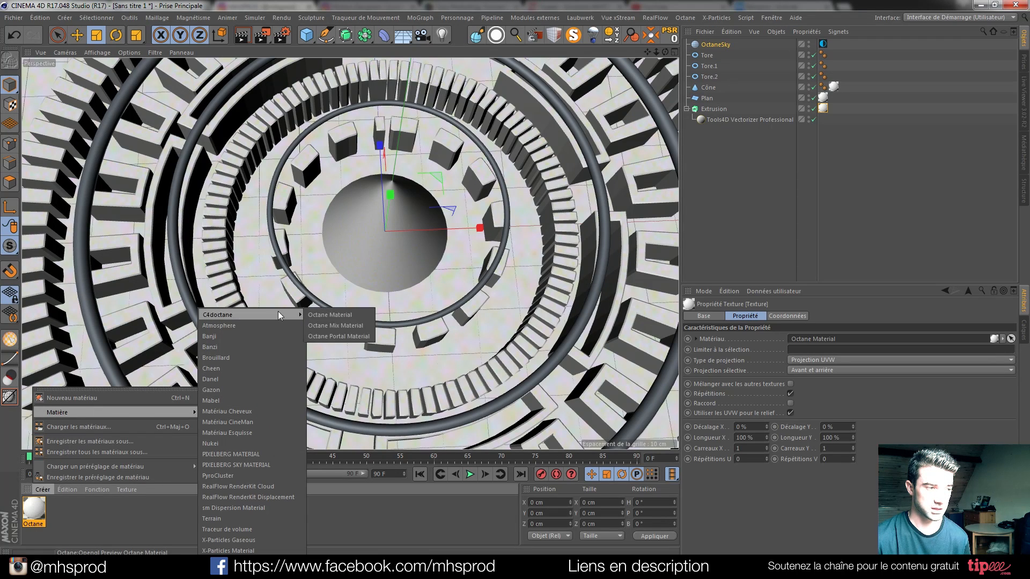
click(332, 315)
double_click(34, 509)
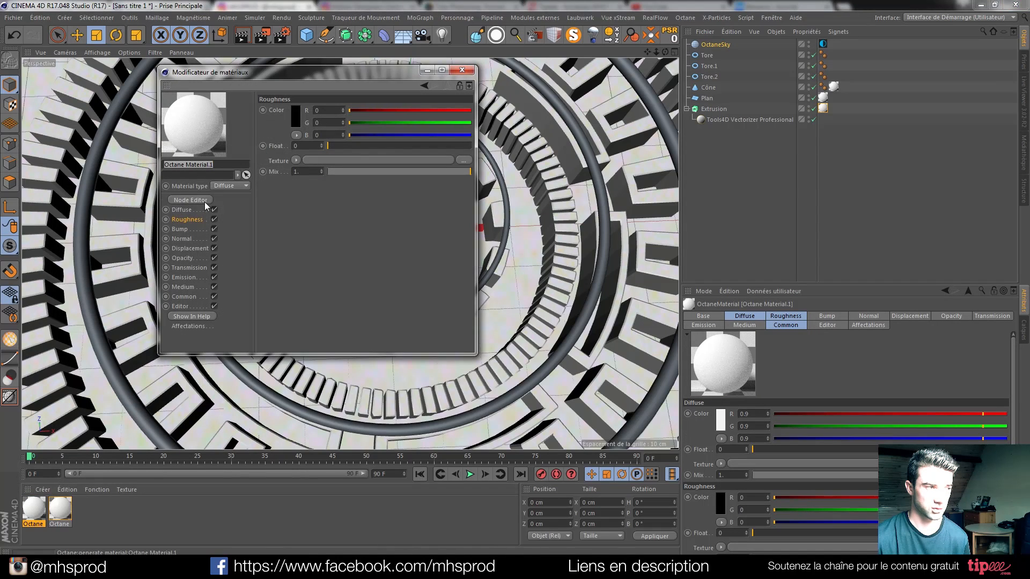
click(194, 279)
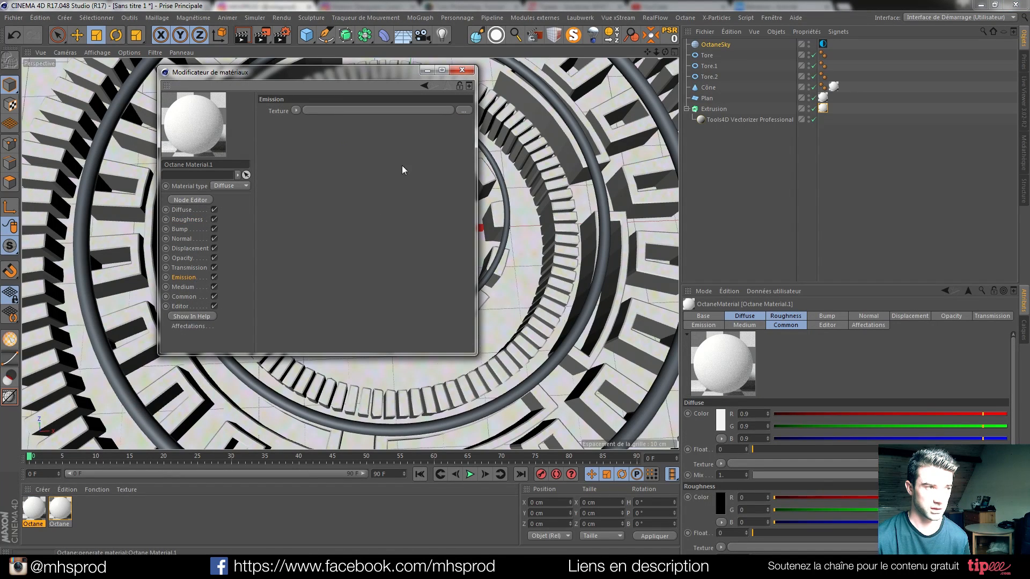
click(298, 110)
mouse_move(372, 322)
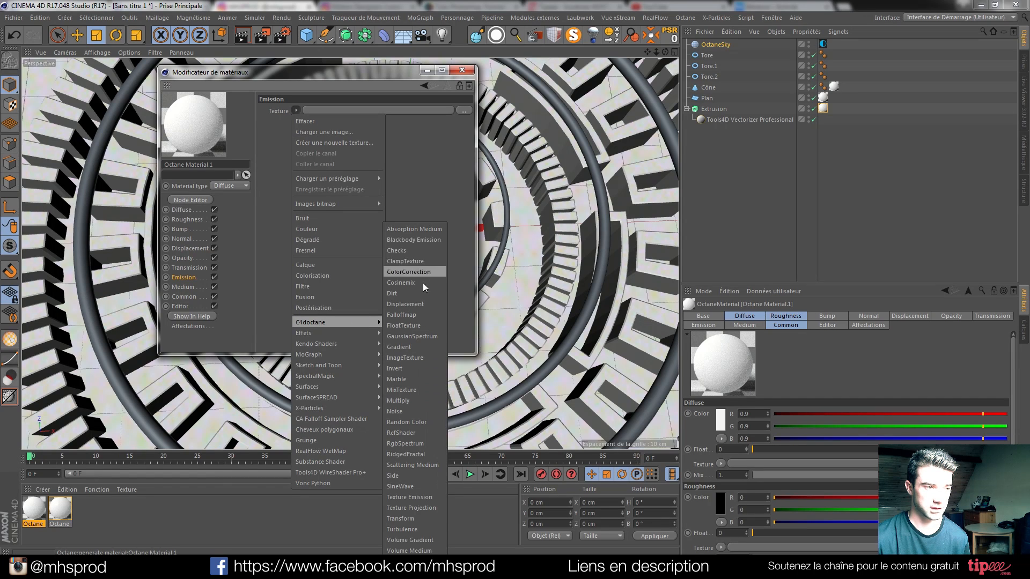
click(416, 241)
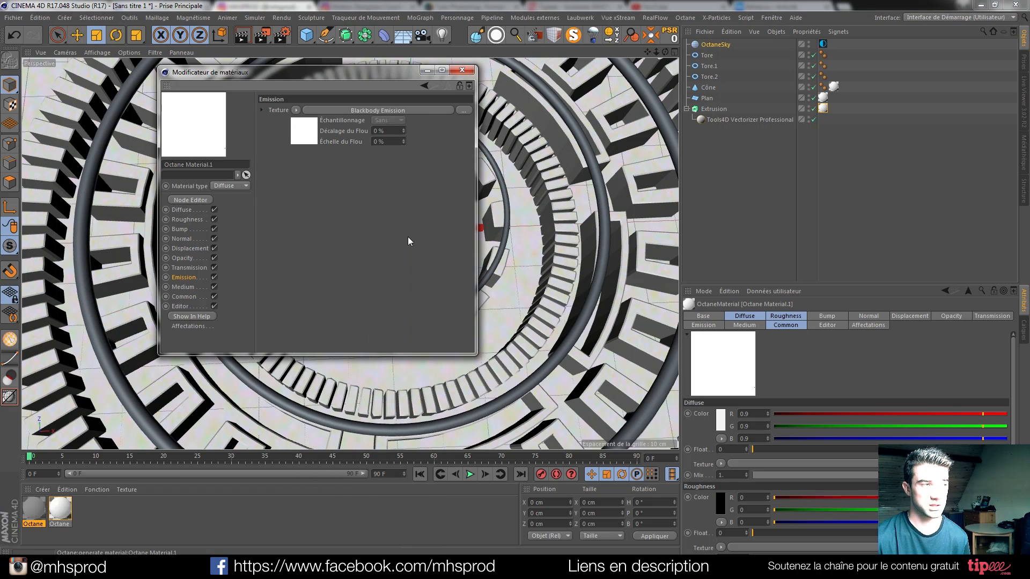
Set the power of the second material's Blackbody Emission to 10, and reduce it to 5
click(393, 110)
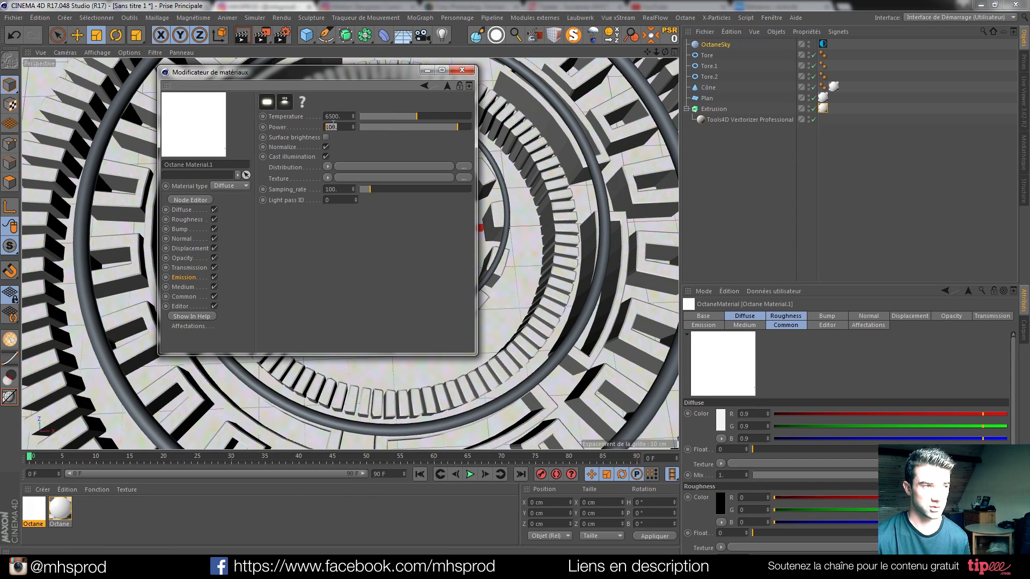
text(10)
key(Return)
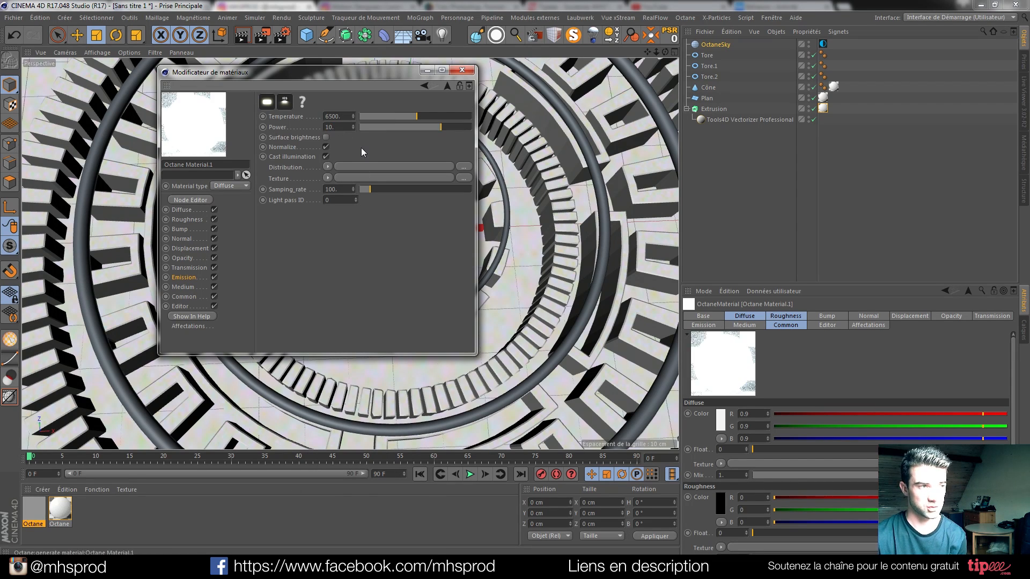
text(5)
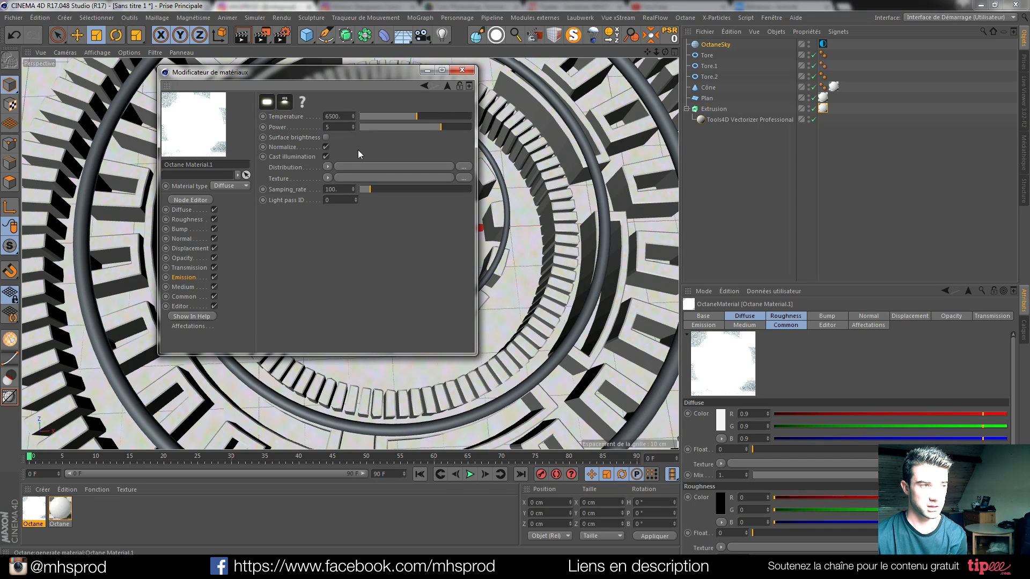
key(Return)
click(462, 71)
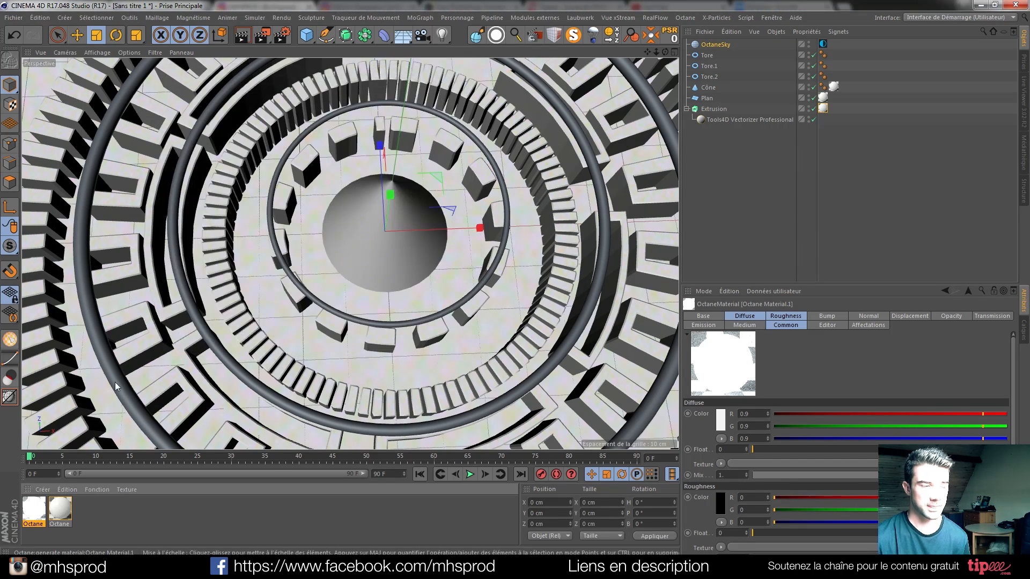
Apply the emissive material to all three torus rings and start the Octane live render
drag(711, 53, 712, 54)
drag(834, 55, 835, 76)
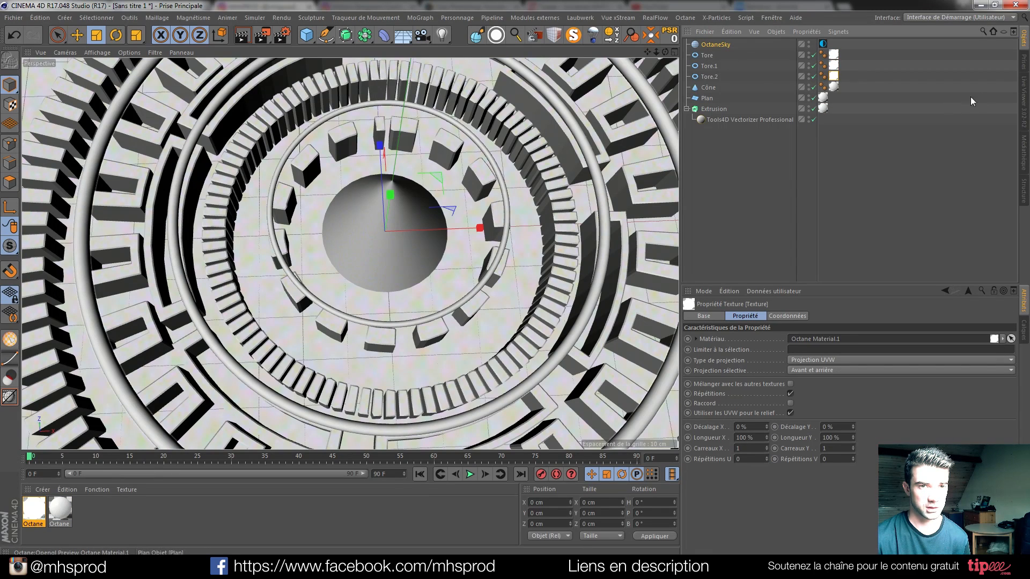
click(1023, 102)
click(695, 49)
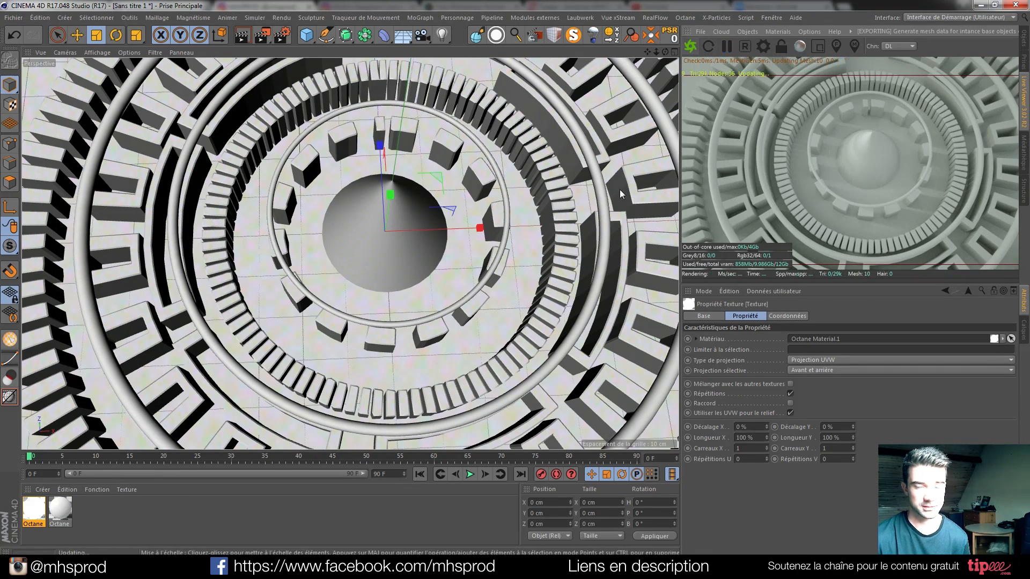
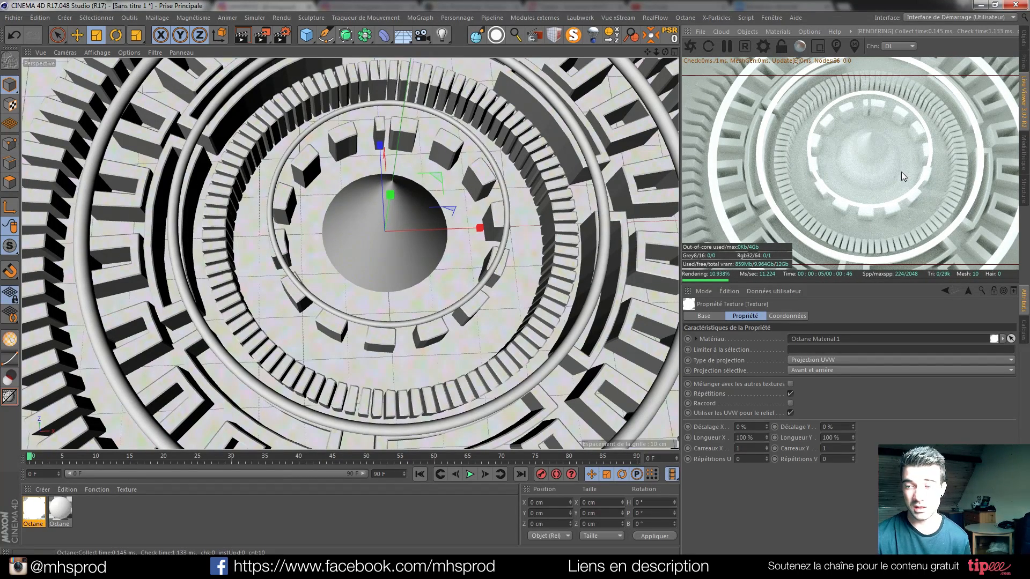
Set the ring material's Blackbody Emission to power 1 and temperature 12000, and return to the live render
click(1023, 41)
double_click(833, 54)
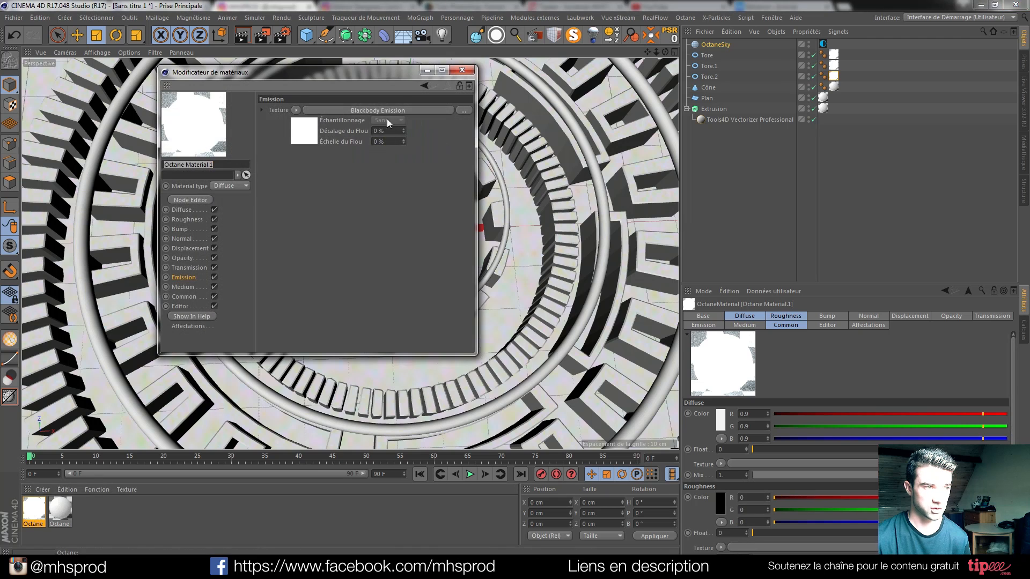
click(381, 110)
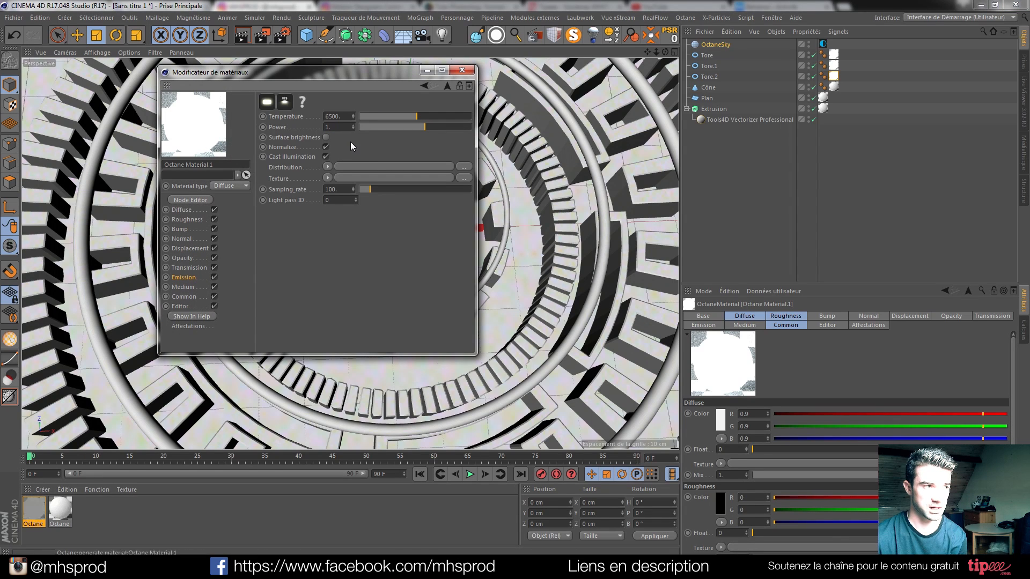
drag(388, 117, 472, 122)
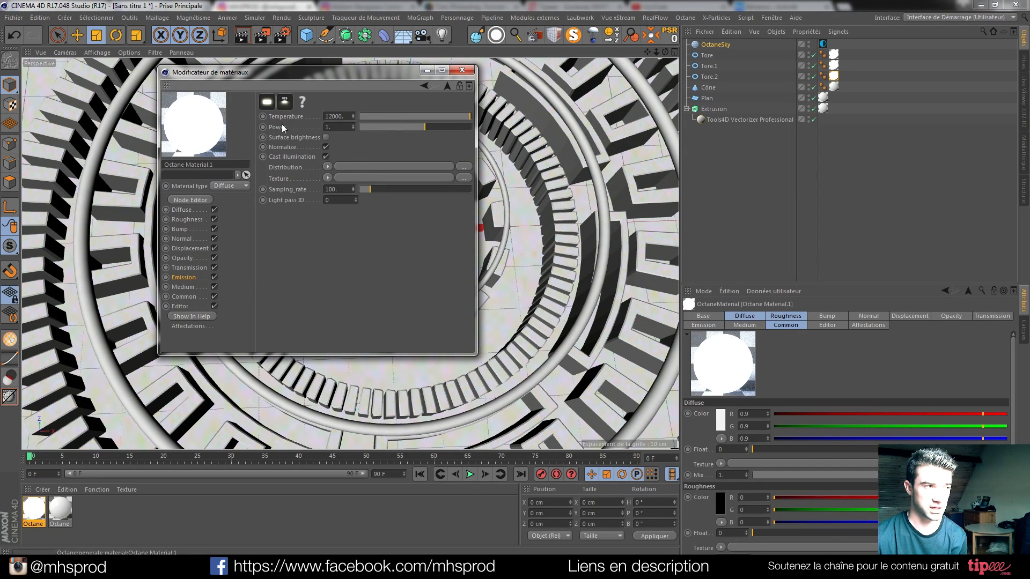
click(462, 70)
click(1022, 105)
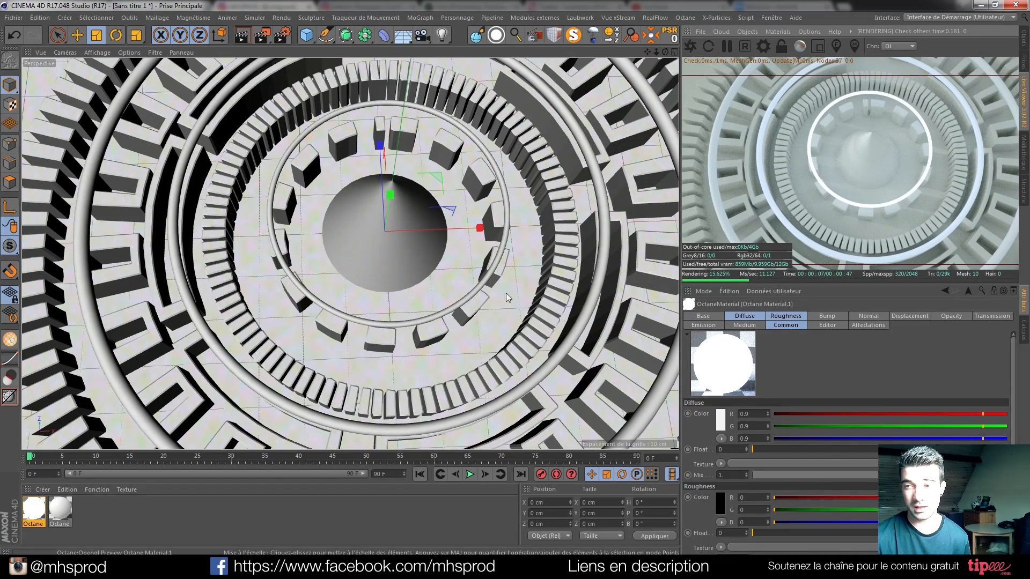
Raise the ring material's Blackbody Emission power to 3 and pause the live render
double_click(33, 509)
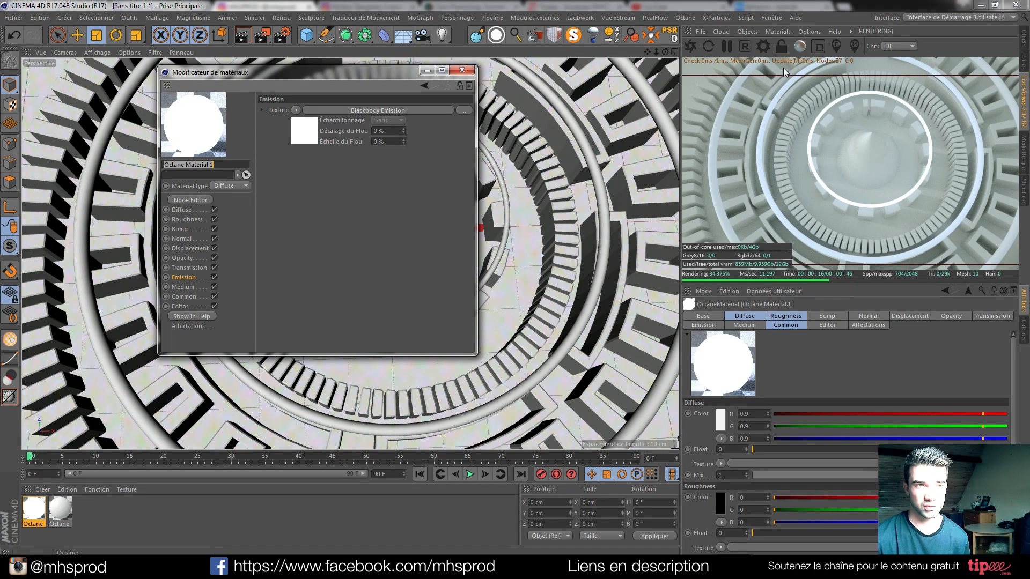
click(375, 110)
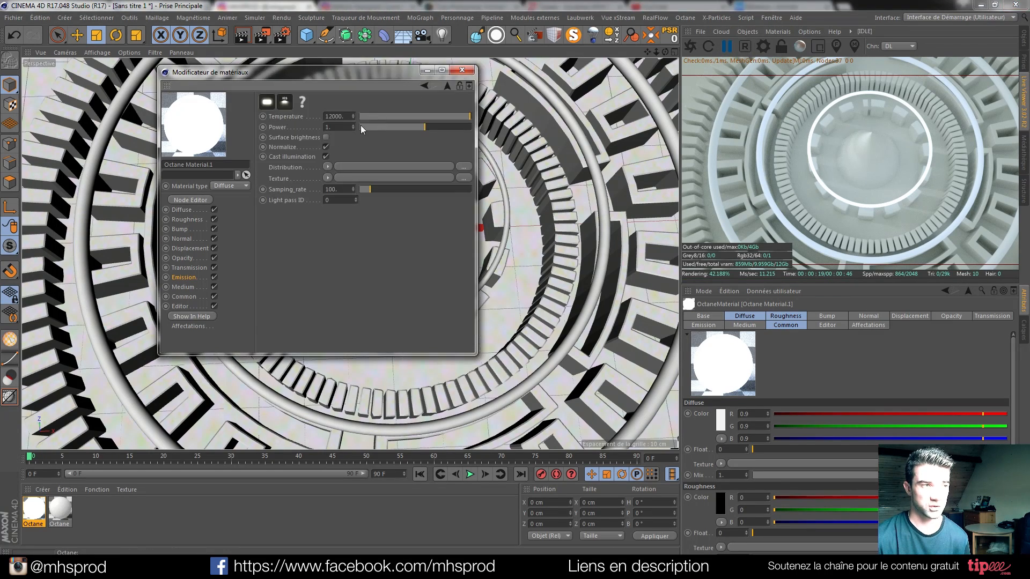
text(3)
key(Return)
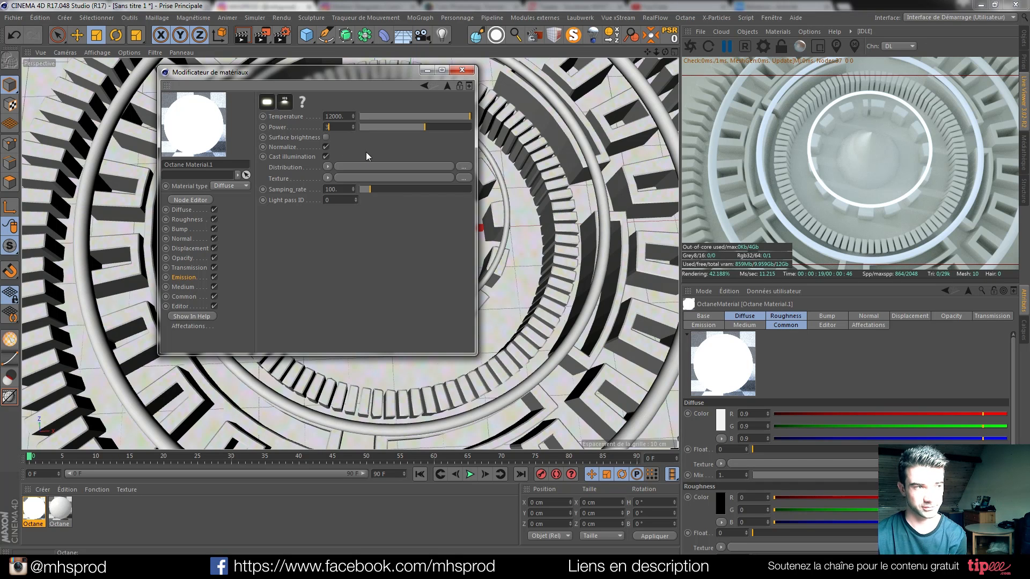
click(461, 71)
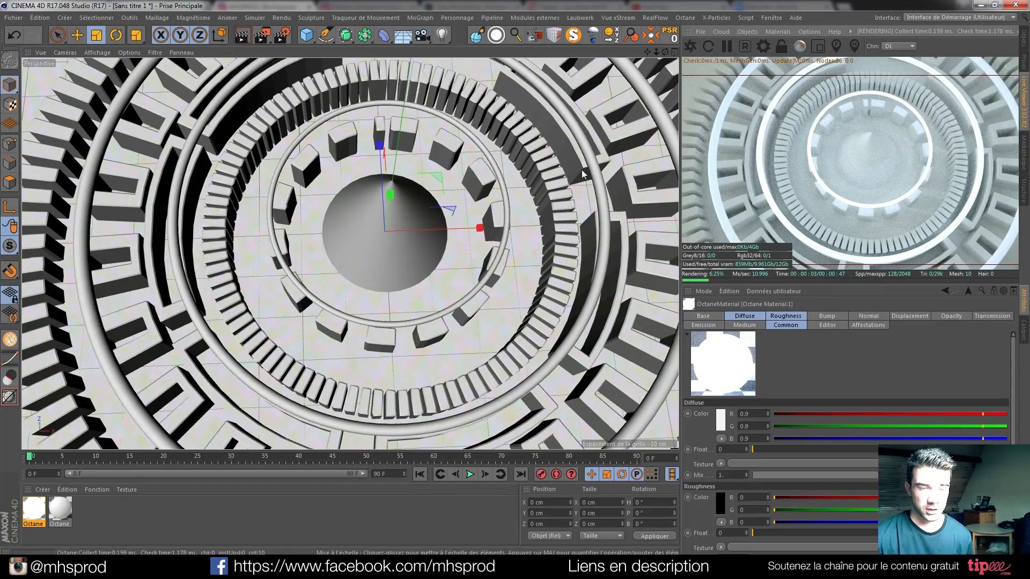
drag(383, 231, 369, 234)
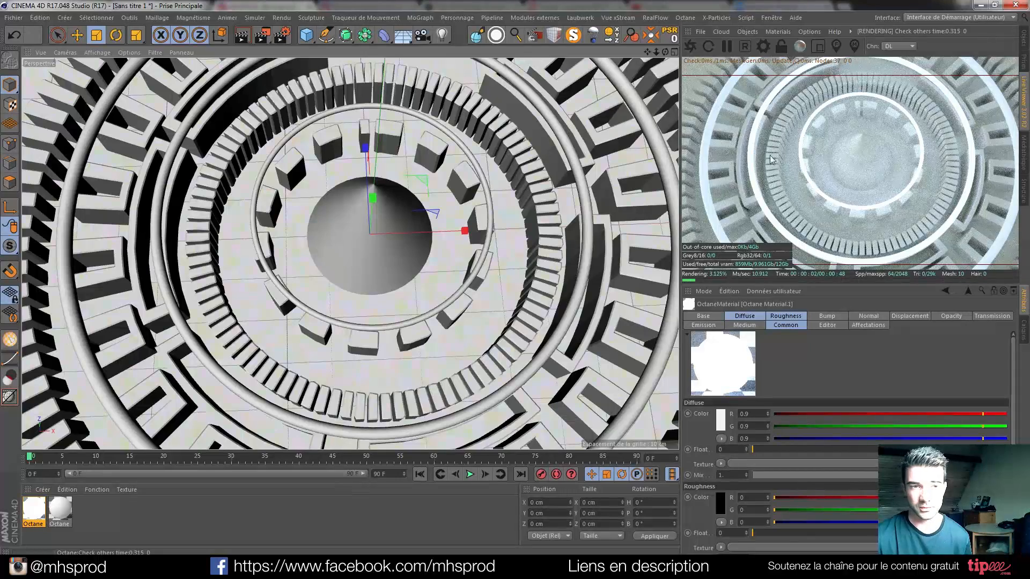
click(727, 46)
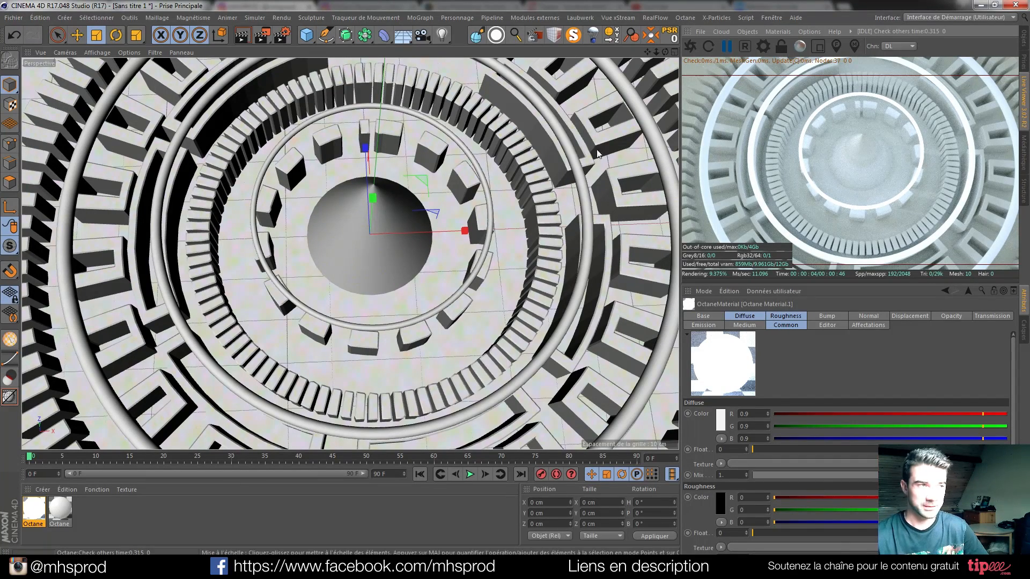
Enable Octane render passes in the render settings, with PSD format and 16 Bit/Channel depth
click(281, 36)
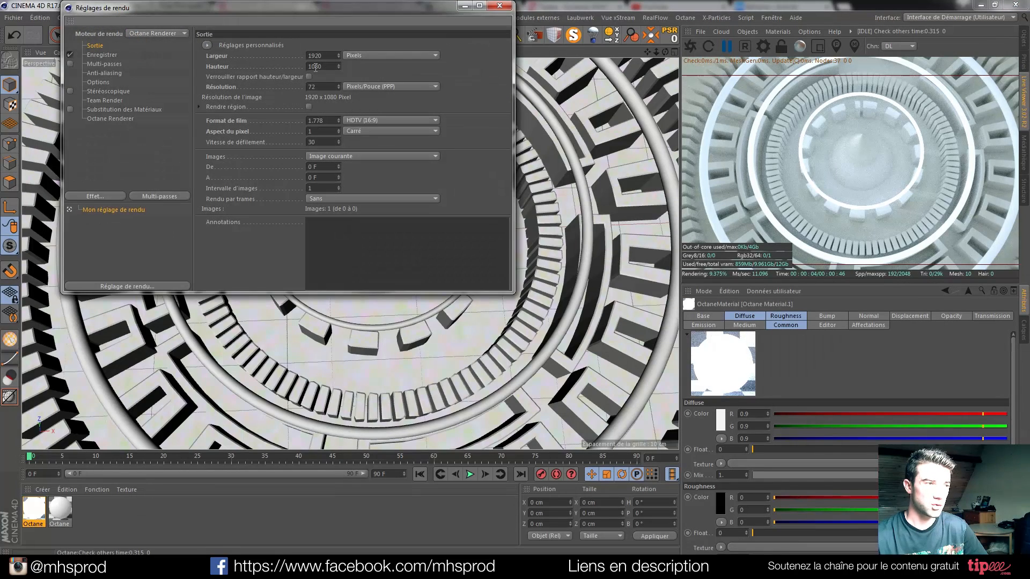
click(112, 118)
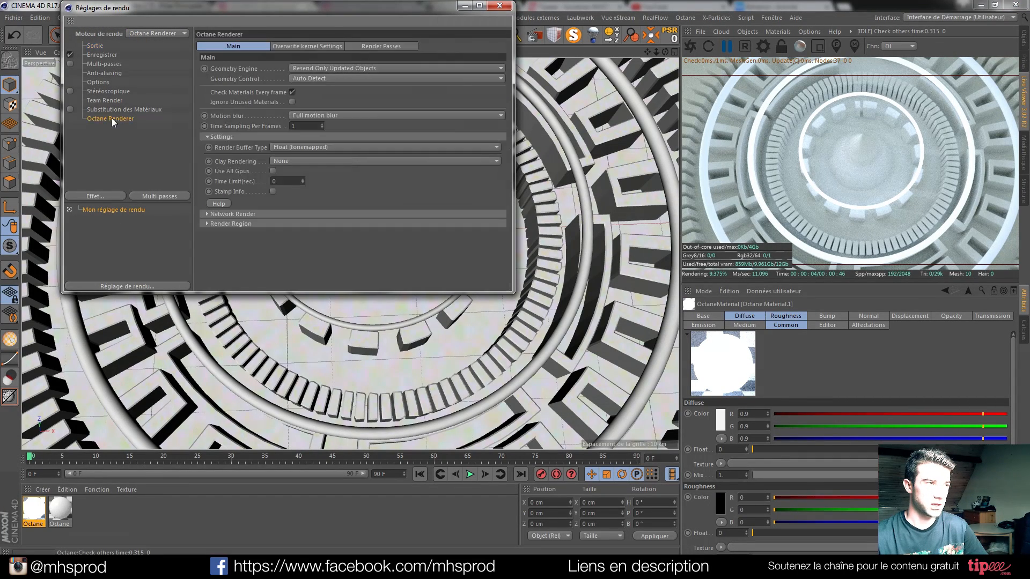
click(368, 46)
click(235, 68)
click(288, 89)
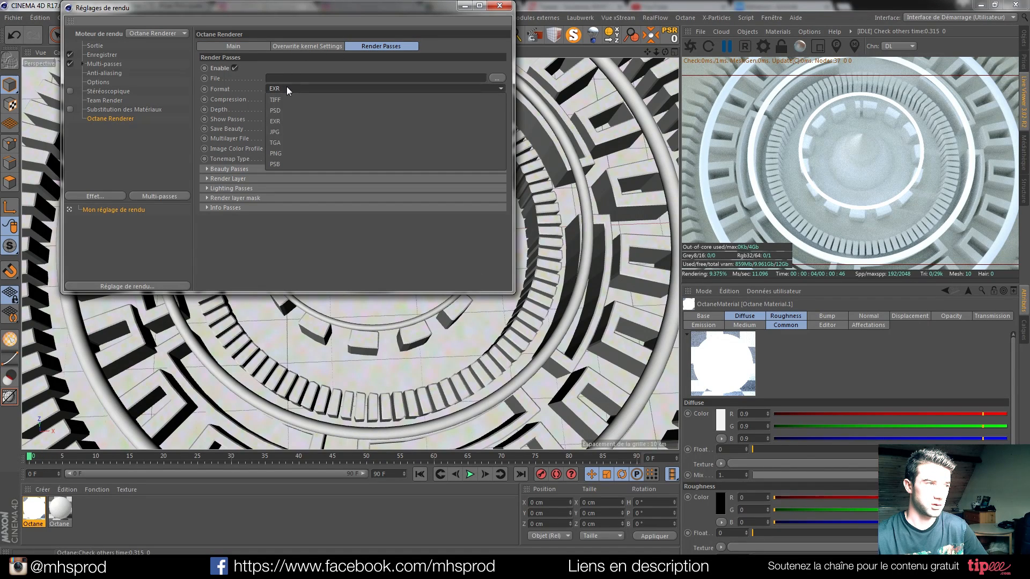
click(272, 110)
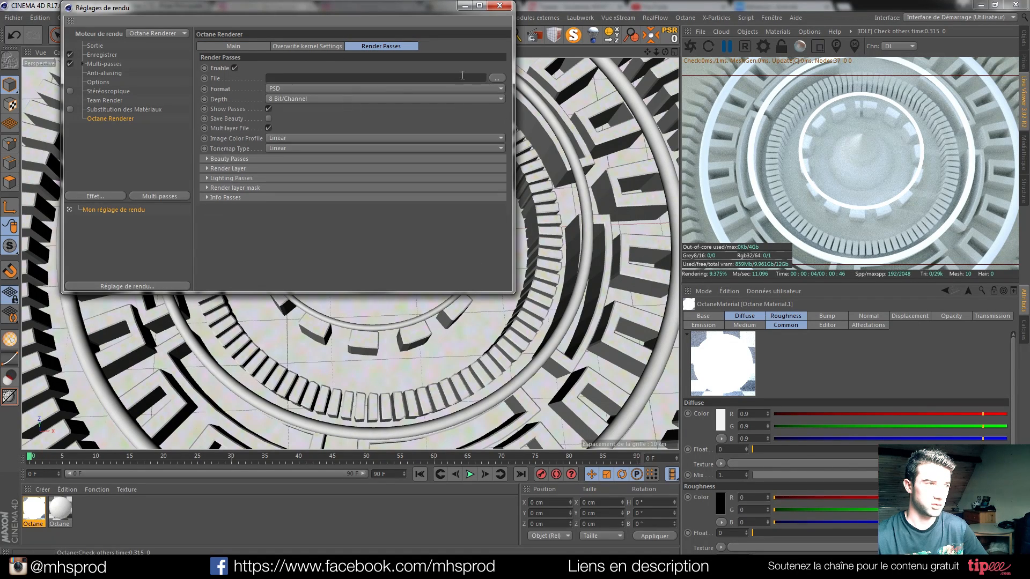
click(479, 98)
click(293, 122)
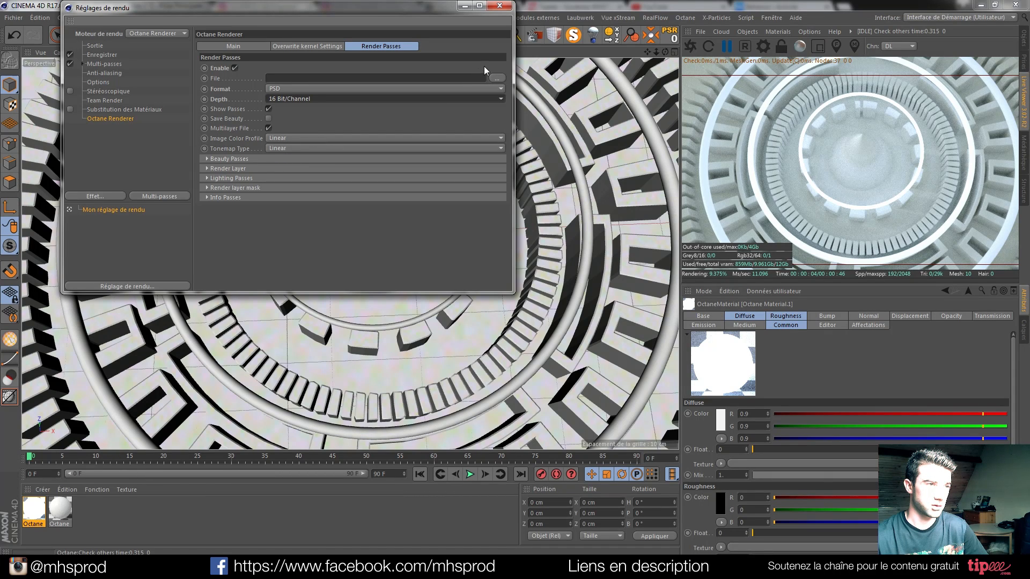
Set the render passes output file to tutmp on the D: drive
click(497, 78)
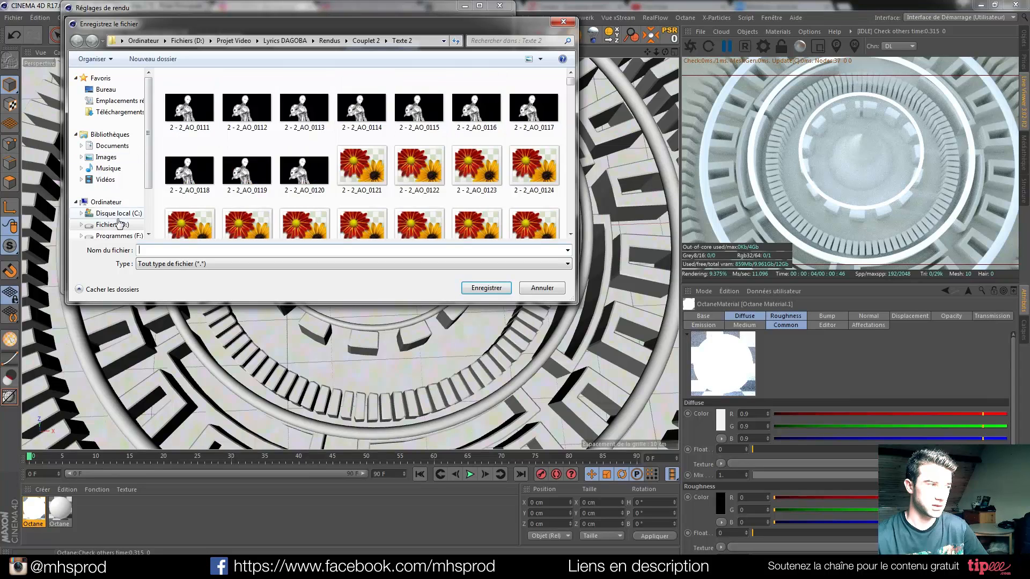
click(119, 224)
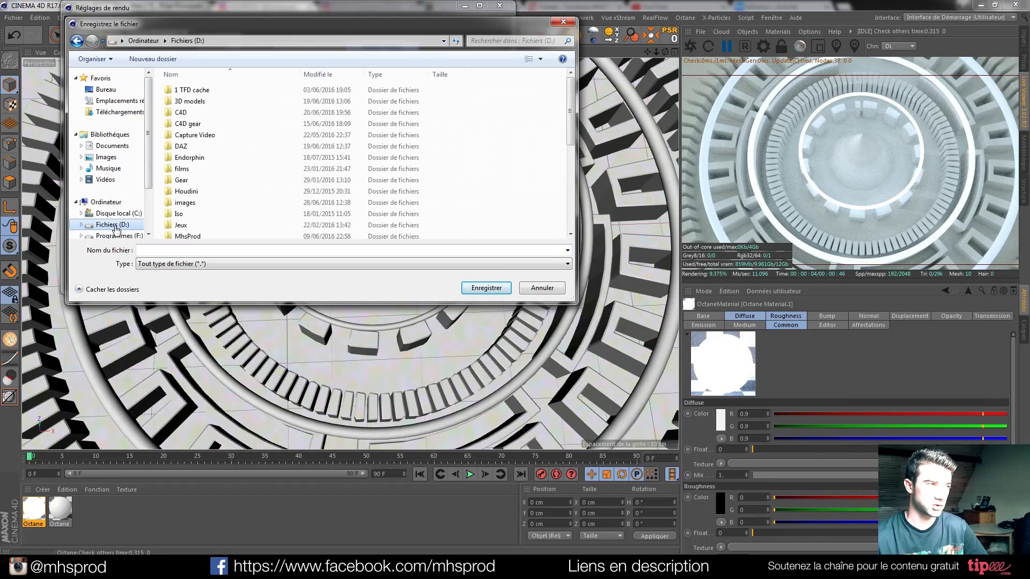
click(188, 250)
text(tutmp)
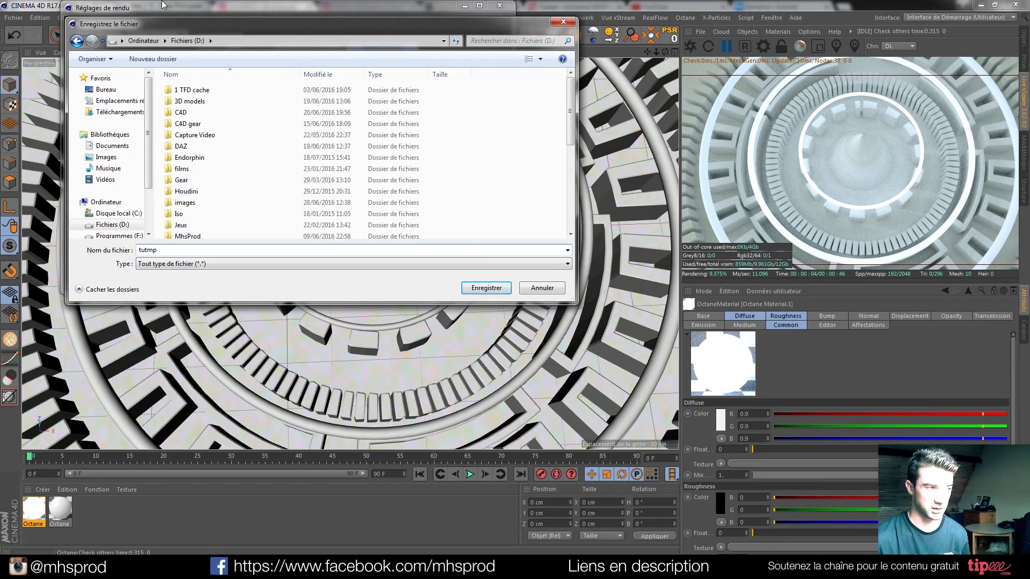
click(489, 288)
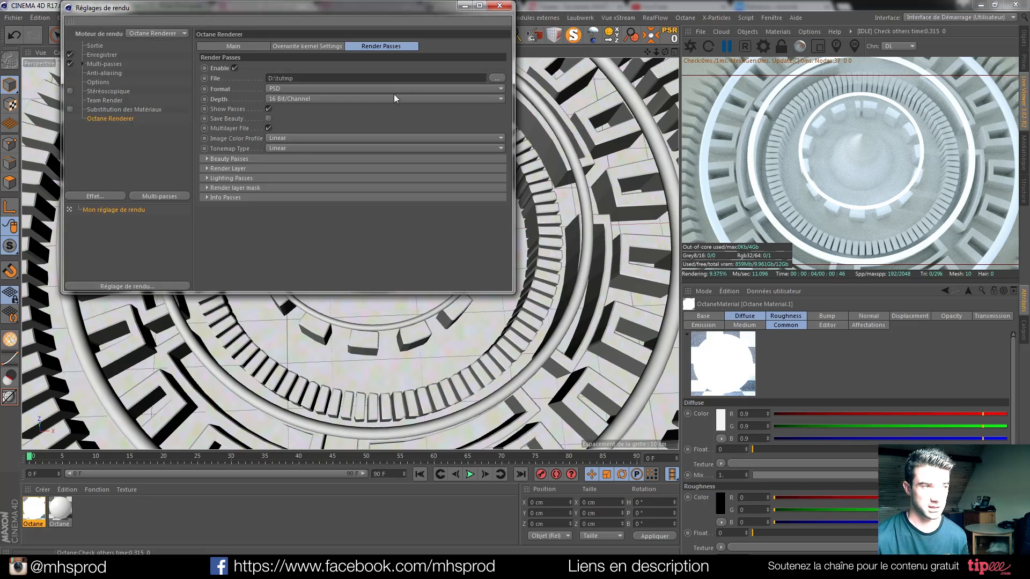
Enable the Z-depth and AO info passes for the Octane render
click(207, 159)
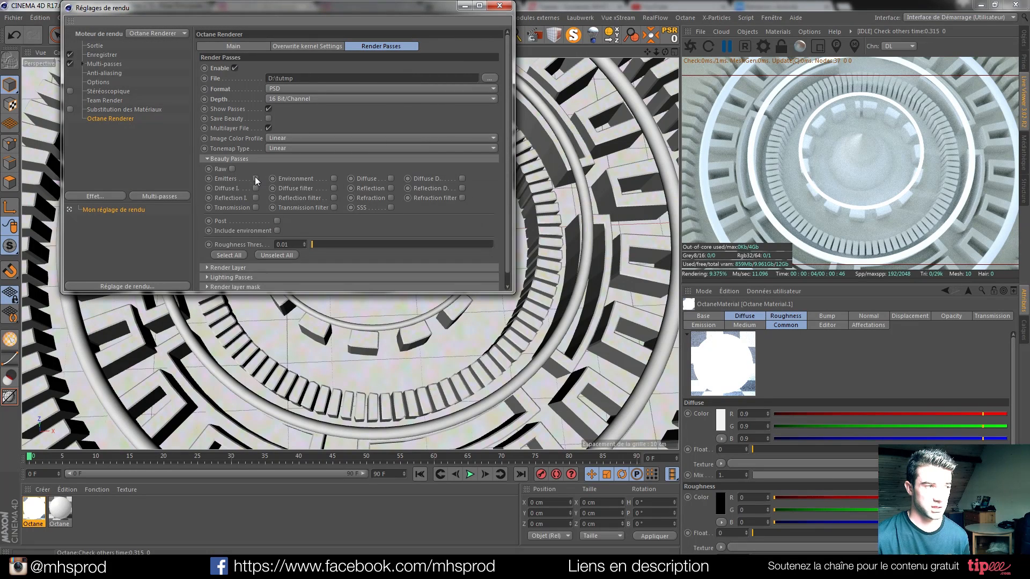
click(207, 159)
click(206, 170)
click(206, 170)
click(206, 187)
click(206, 186)
click(206, 195)
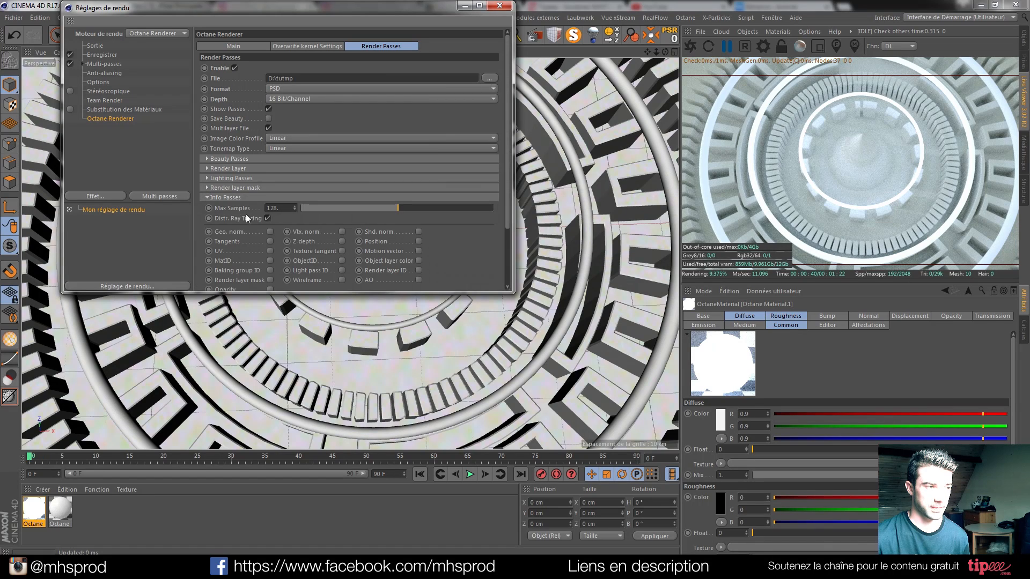
click(418, 280)
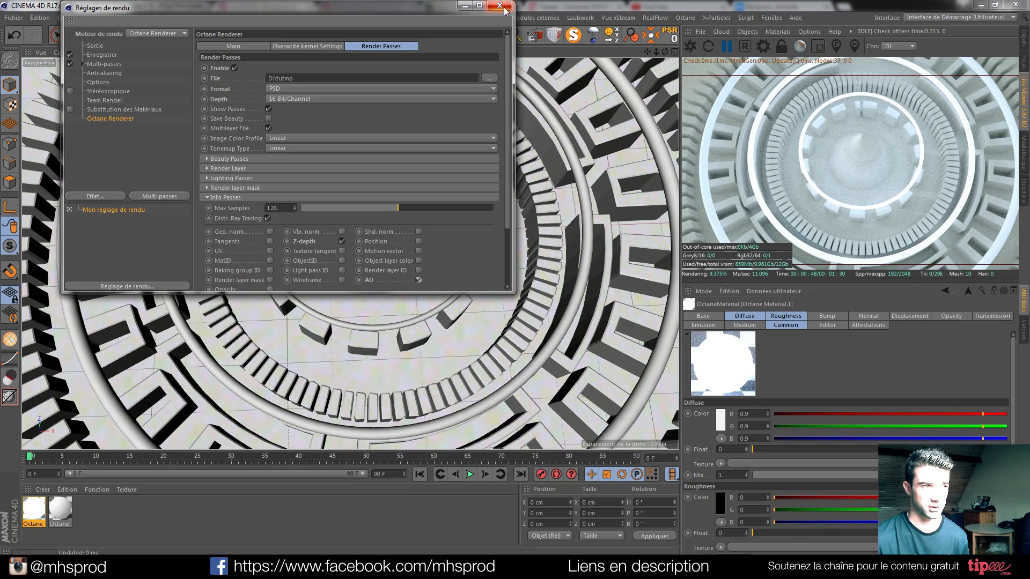
Set the standard image's save format to PNG with a depth of 16 bits per channel
click(106, 55)
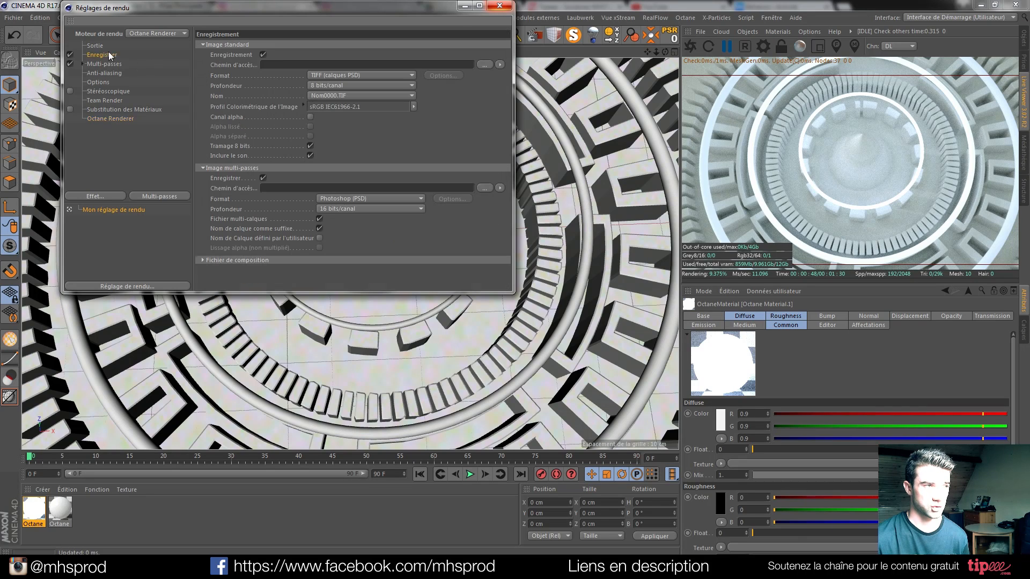
click(376, 72)
click(332, 173)
click(336, 84)
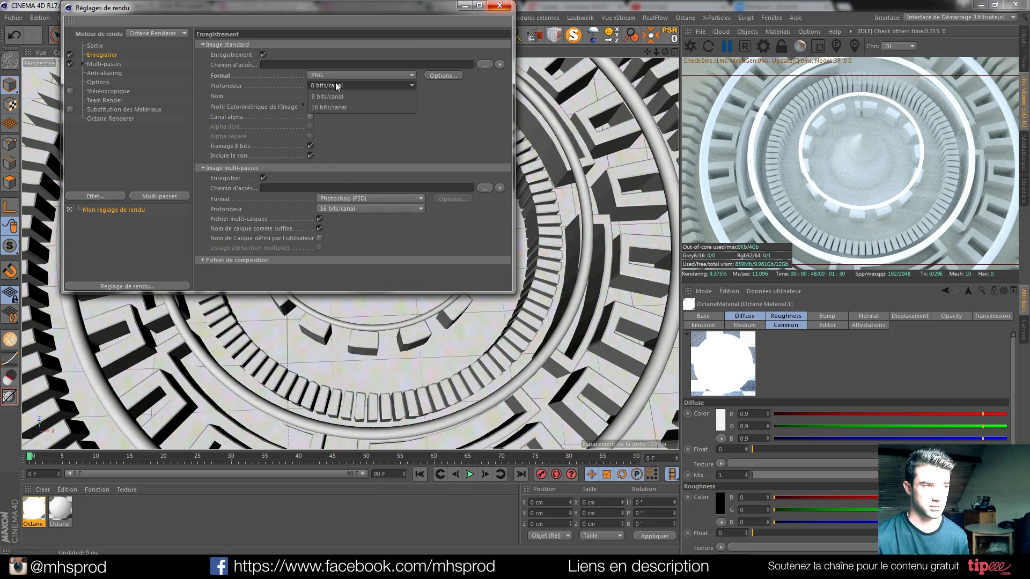
click(339, 106)
Set the standard image's output file to tuto on the D: drive and close the render settings
click(484, 65)
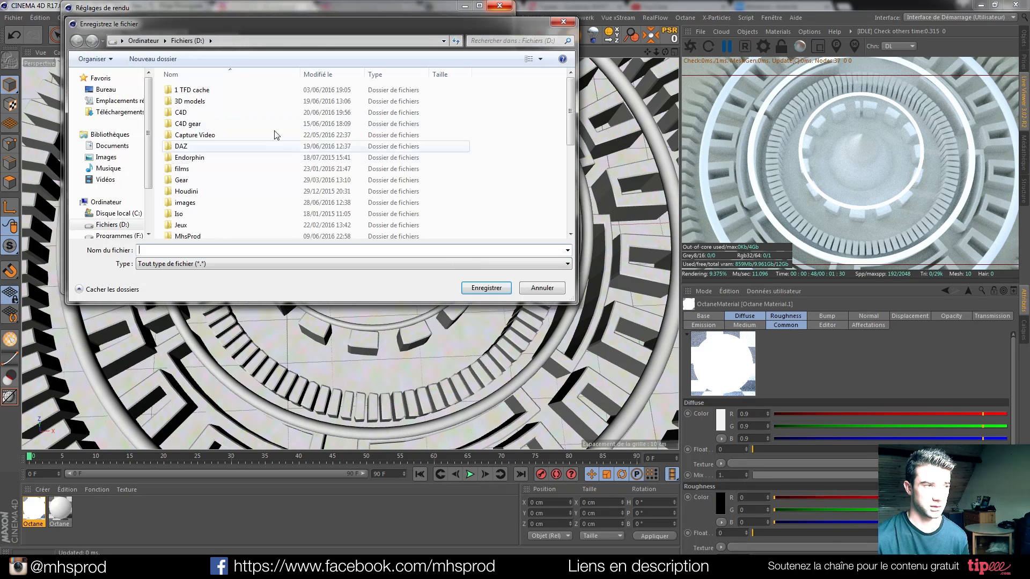
text(tut)
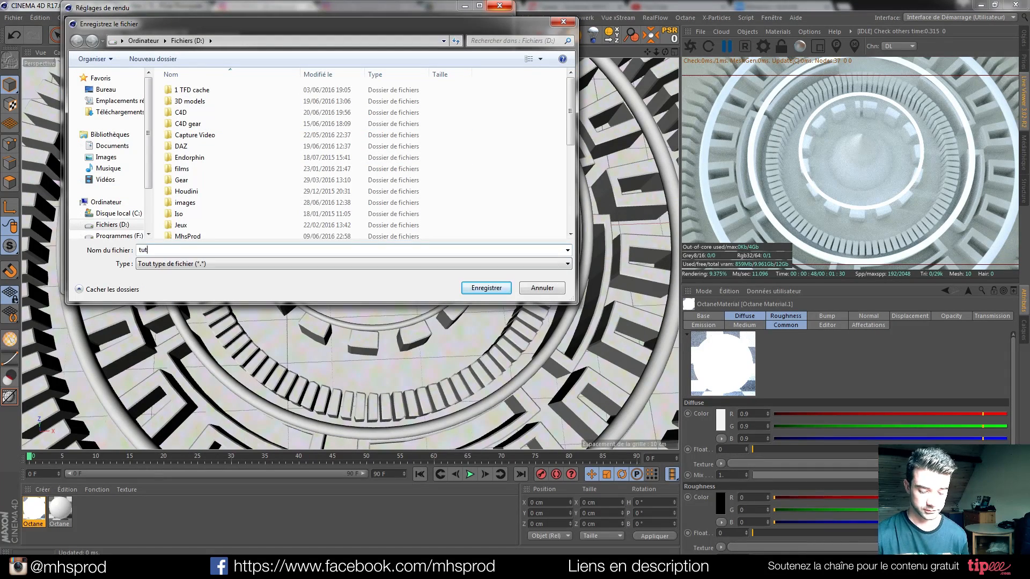
text(o)
click(501, 287)
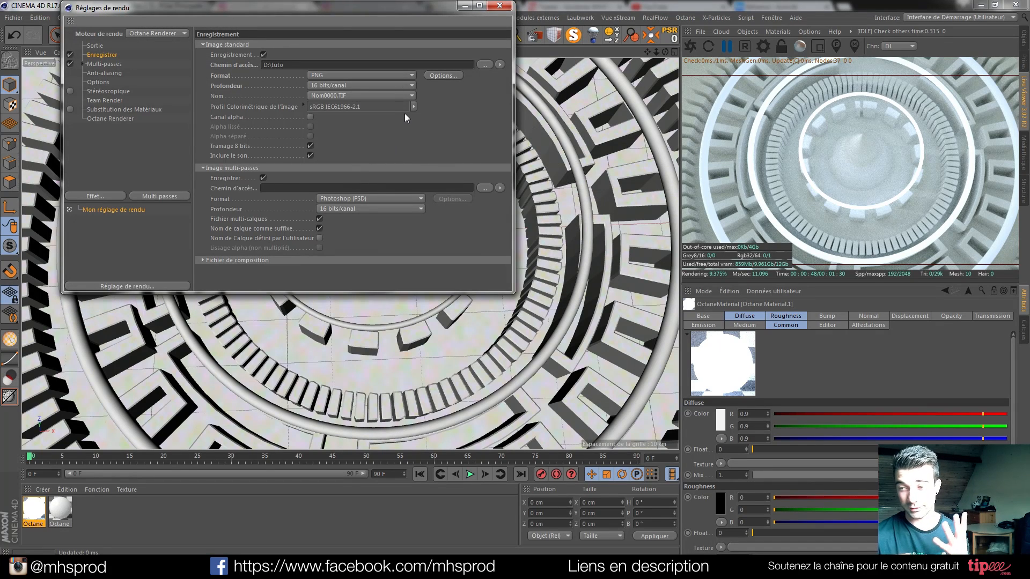
click(500, 5)
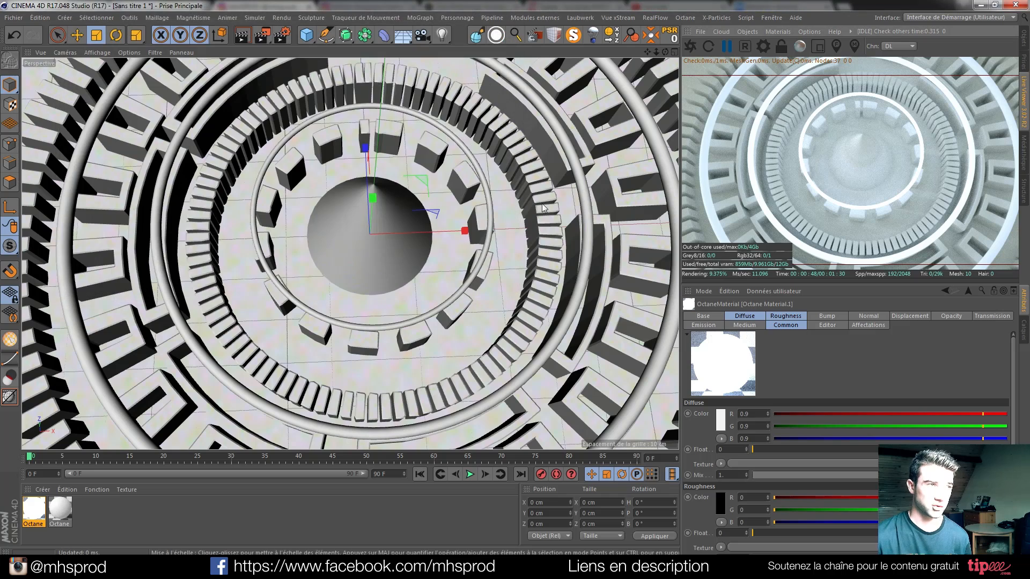
Render the scene to the Picture Viewer
click(264, 38)
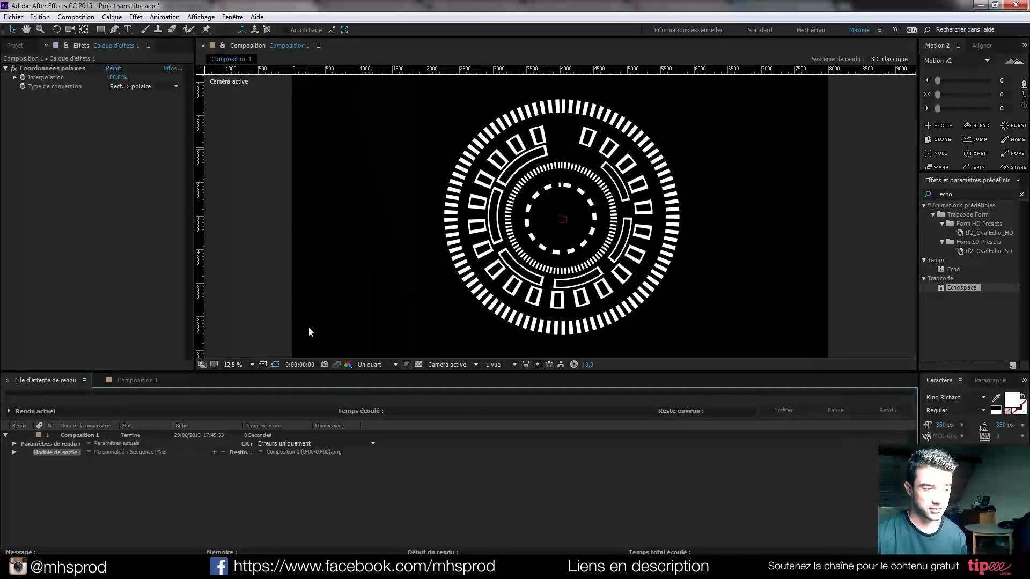
Switch to After Effects and start a new project without saving the changes to the current one
click(128, 380)
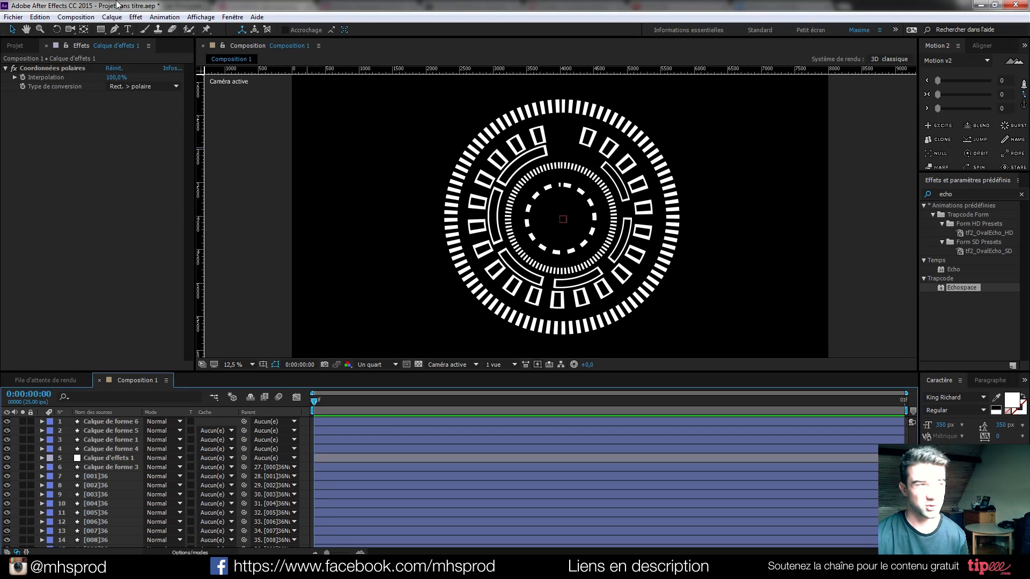
click(16, 46)
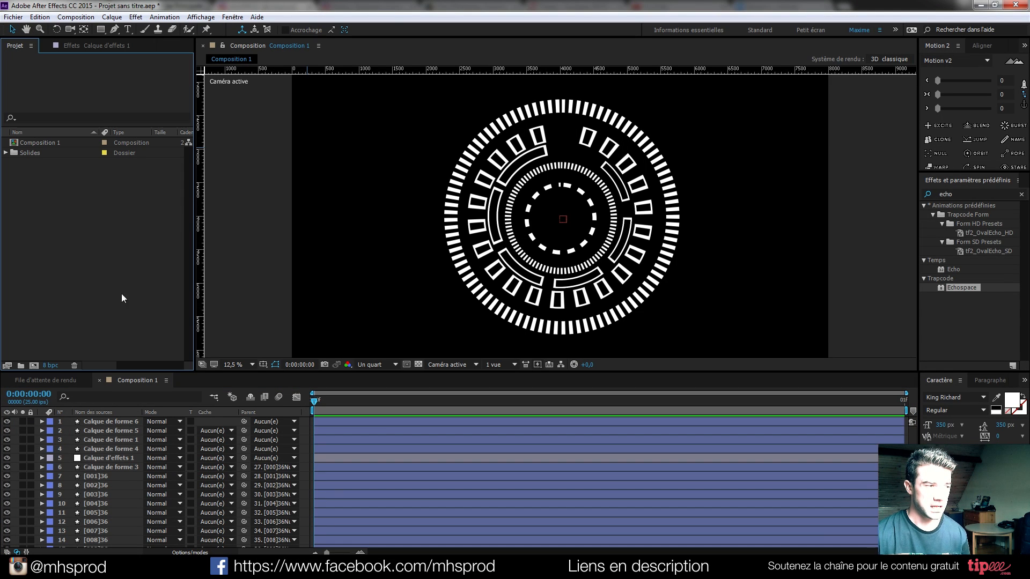
click(13, 17)
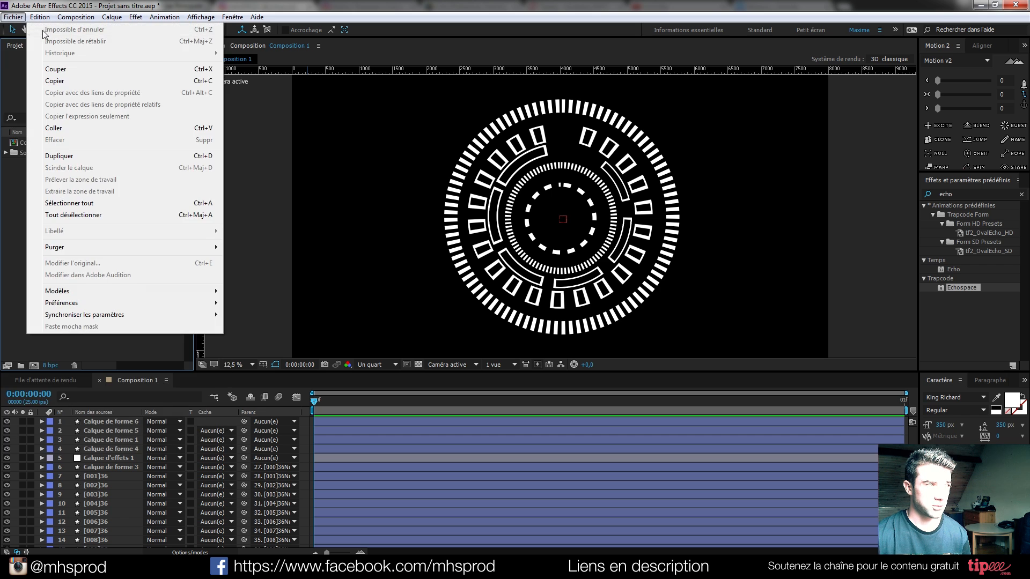
mouse_move(200, 30)
click(252, 30)
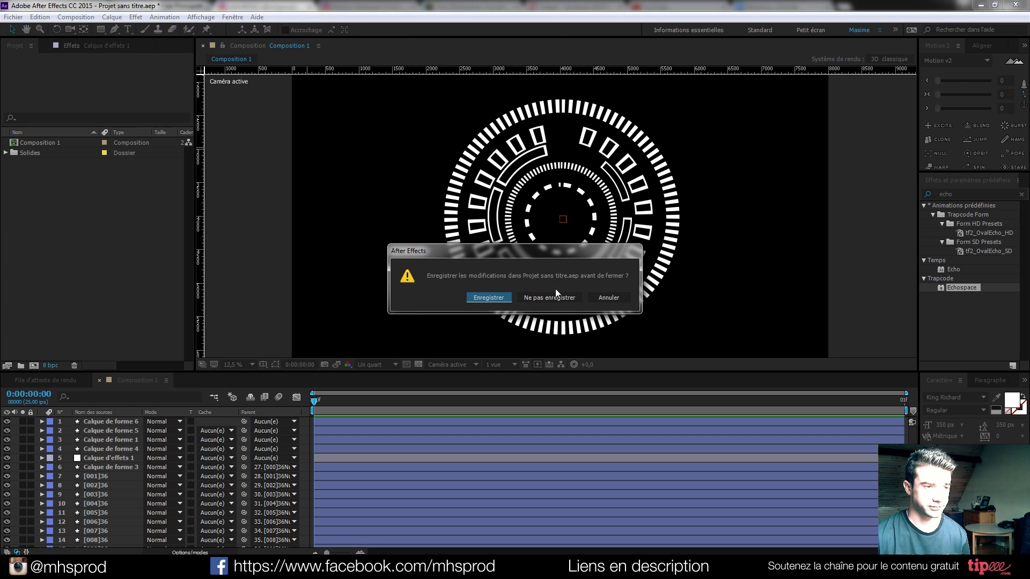
click(548, 298)
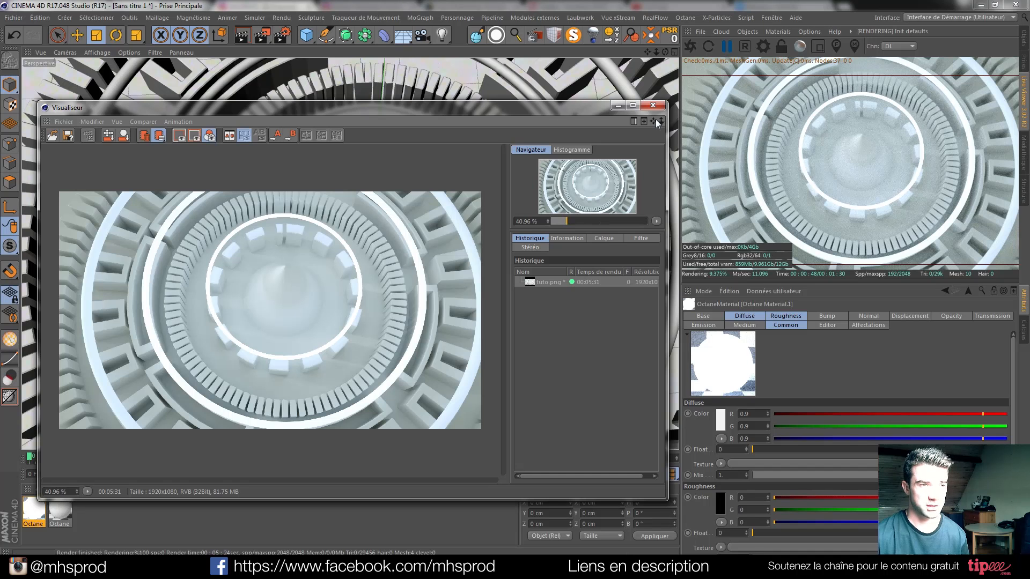
Close the rendered image in Cinema 4D and quit the program without saving the project
click(658, 105)
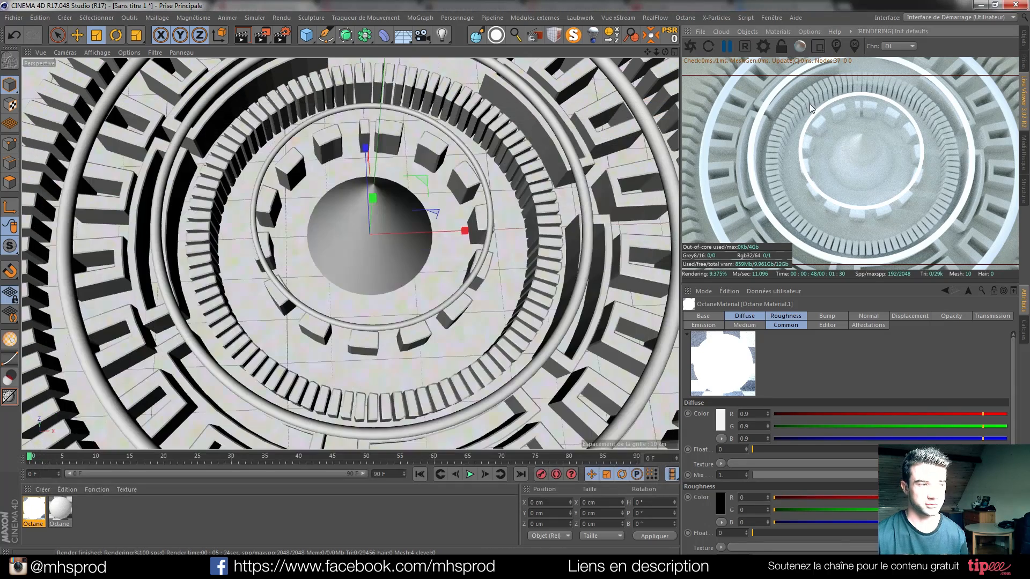
click(1015, 4)
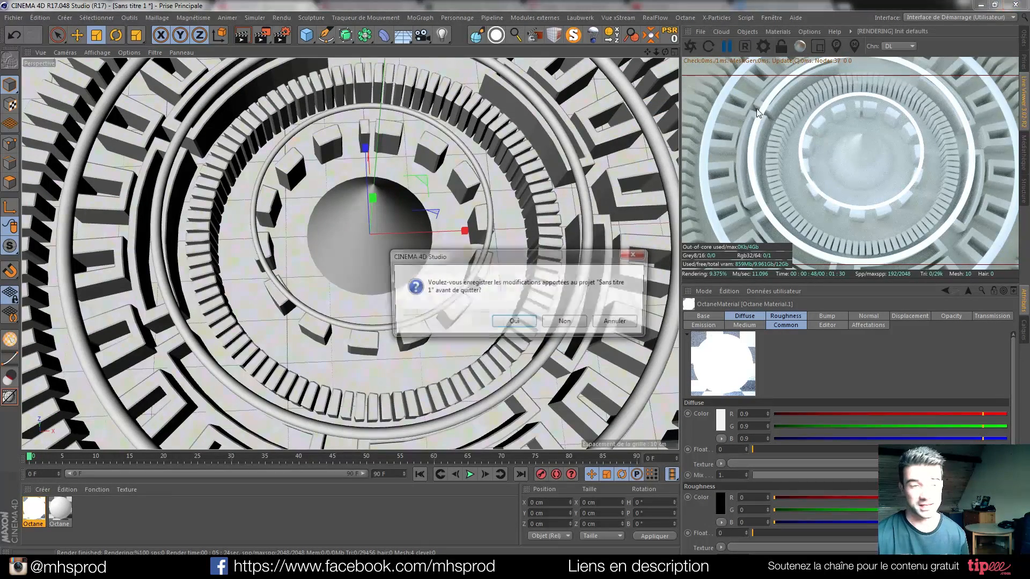
click(567, 323)
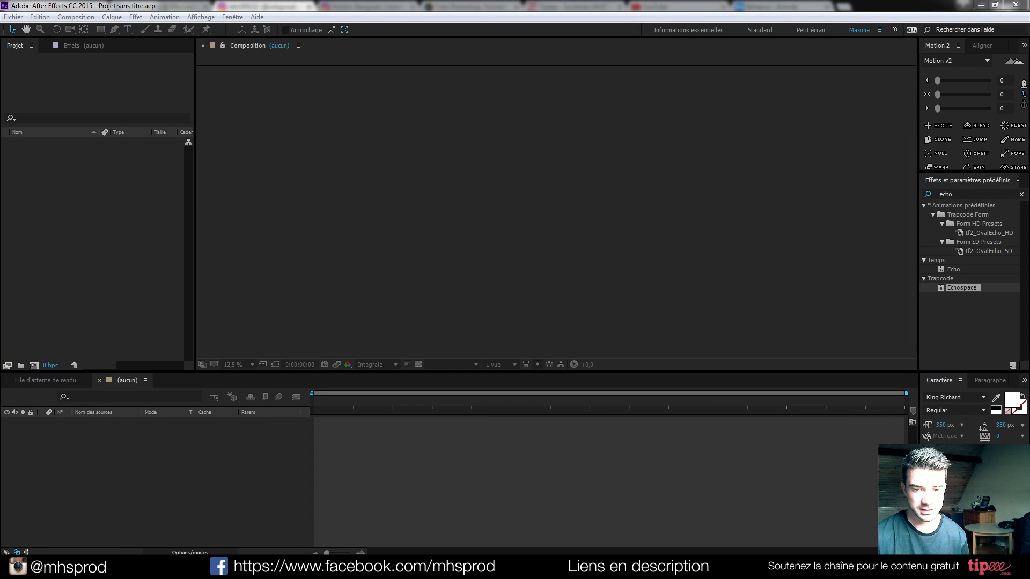
In After Effects, import tuto.png, build a composition from it and set the preview resolution to Intégrale
drag(540, 360, 54, 214)
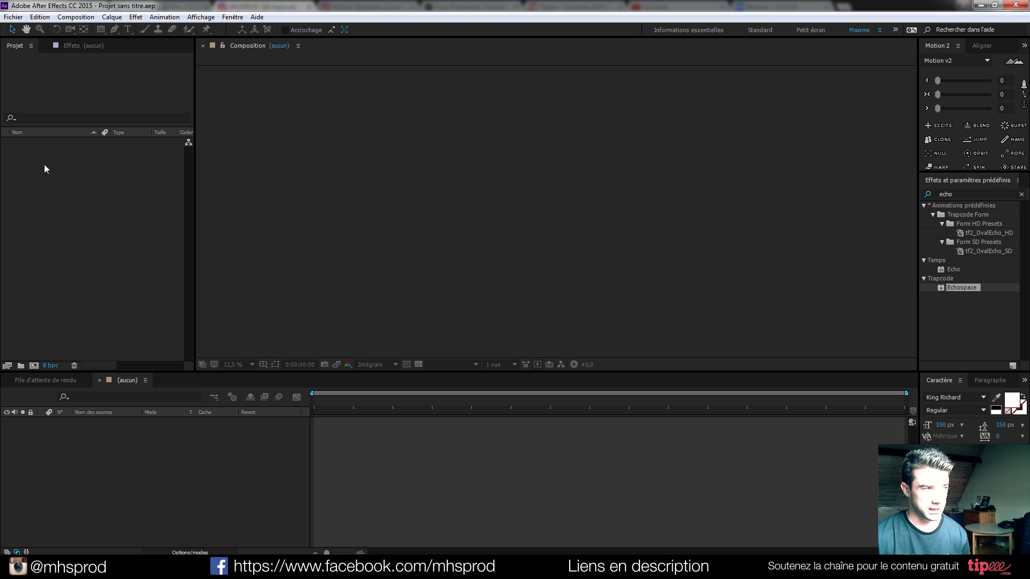
drag(41, 142, 594, 283)
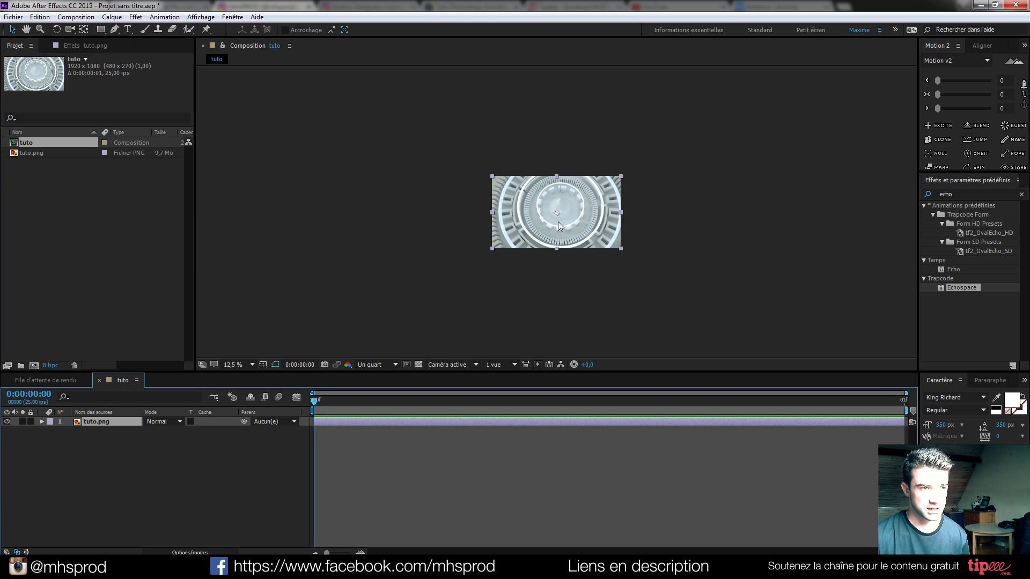
click(372, 365)
click(370, 392)
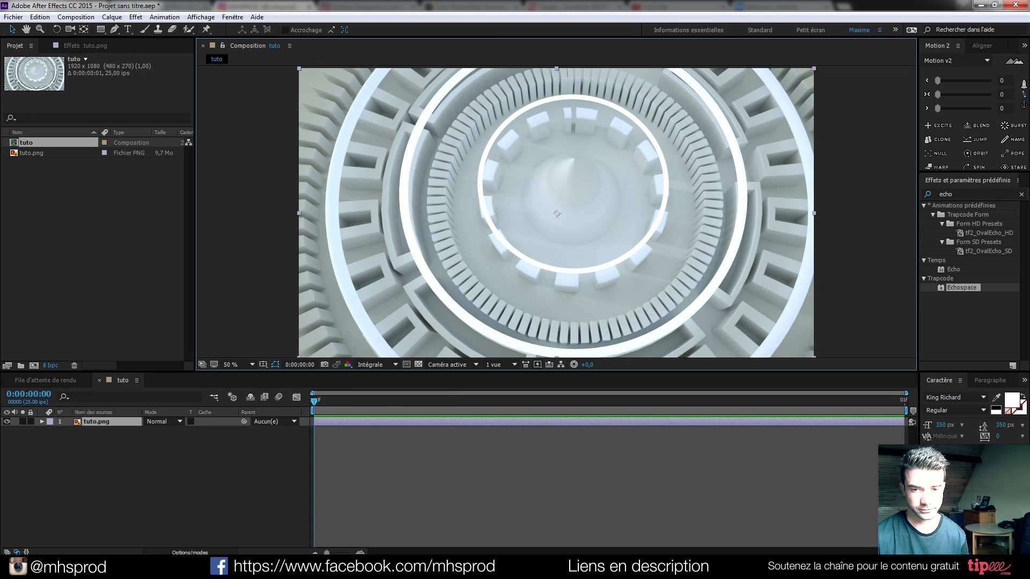
Import tutmp0000.psd as a composition and move that composition into the tutmp0000 Calques folder
drag(0, 220, 134, 232)
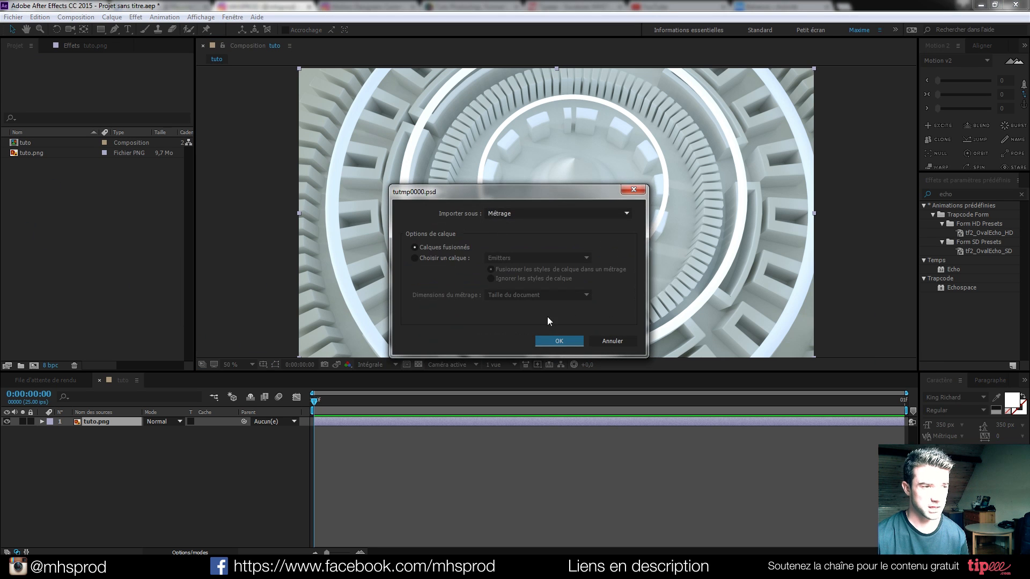
click(506, 214)
click(518, 247)
click(559, 341)
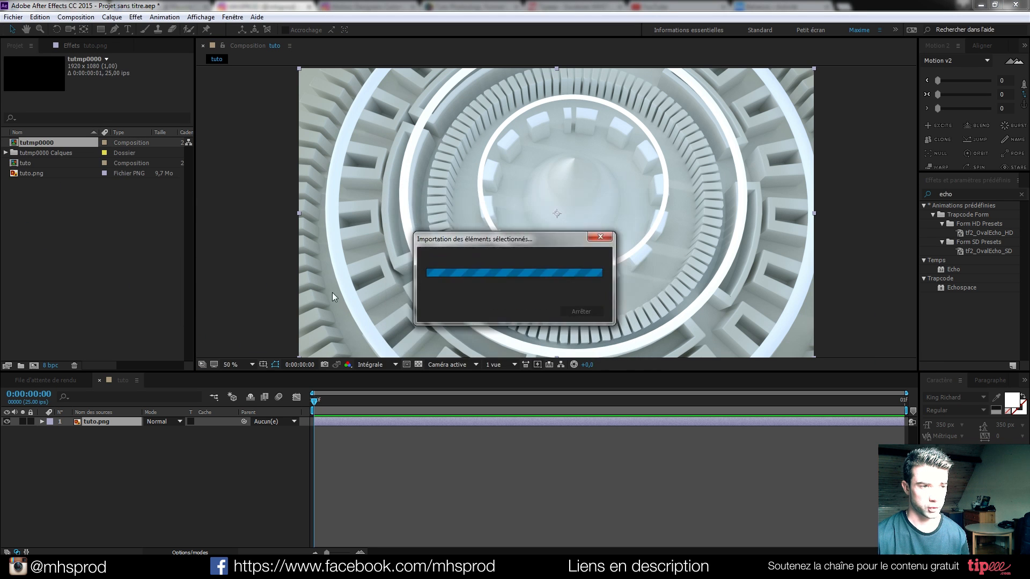
drag(32, 143, 49, 161)
key(Delete)
click(23, 156)
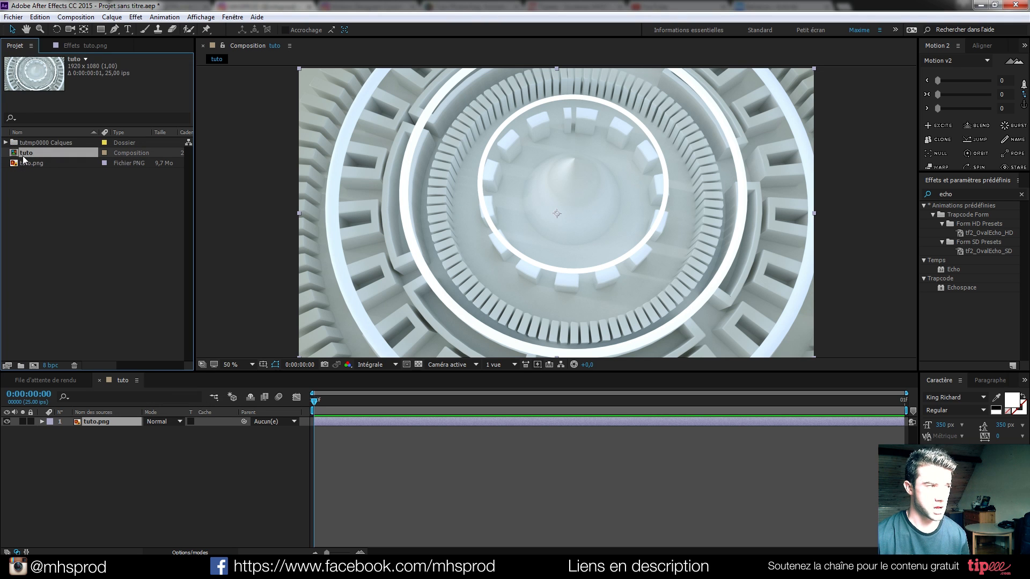
Add the ambient occlusion and Emitters passes above tuto.png in the tuto composition
click(6, 143)
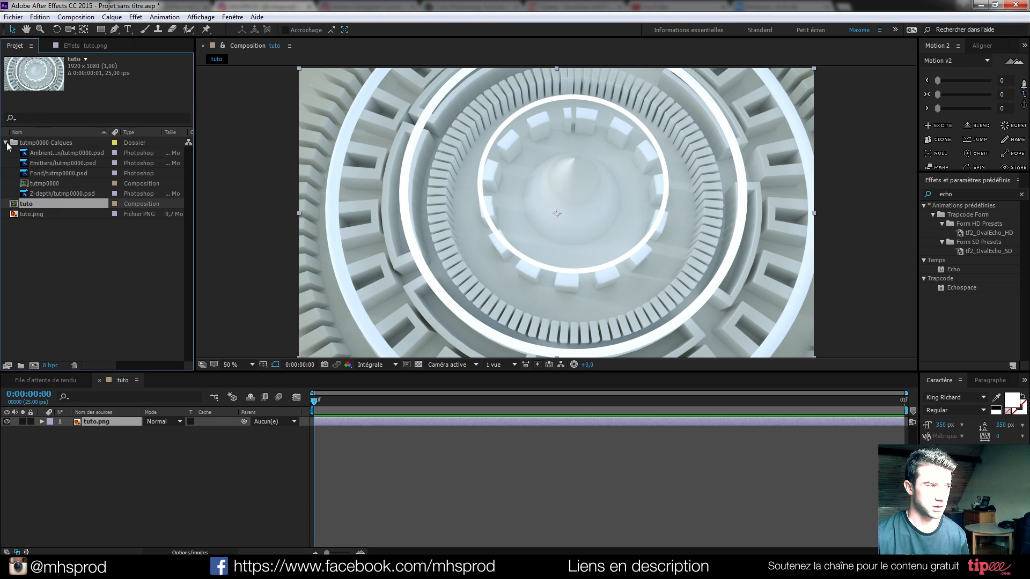
click(35, 152)
drag(38, 153, 125, 421)
drag(48, 163, 111, 421)
click(49, 172)
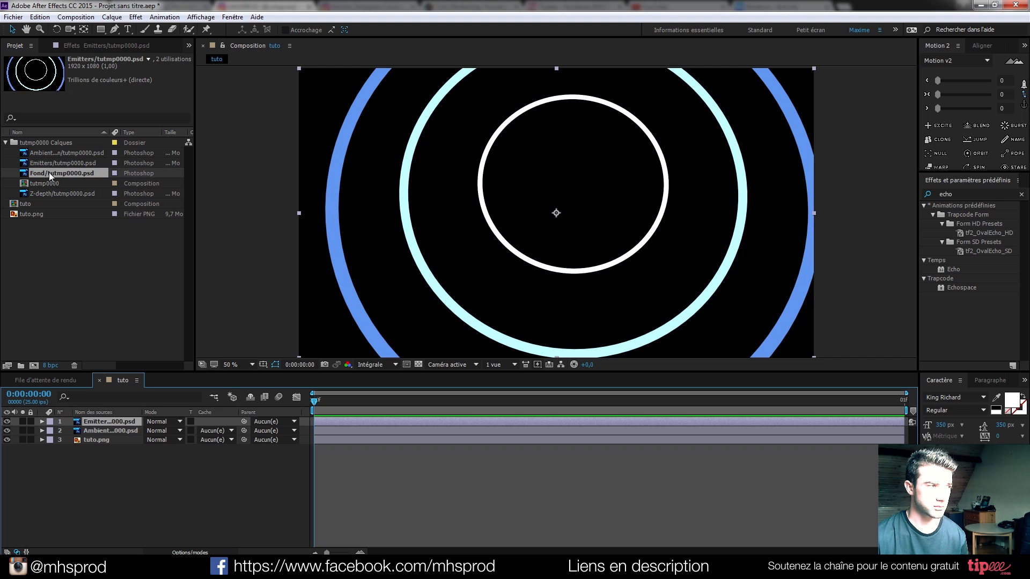
click(69, 193)
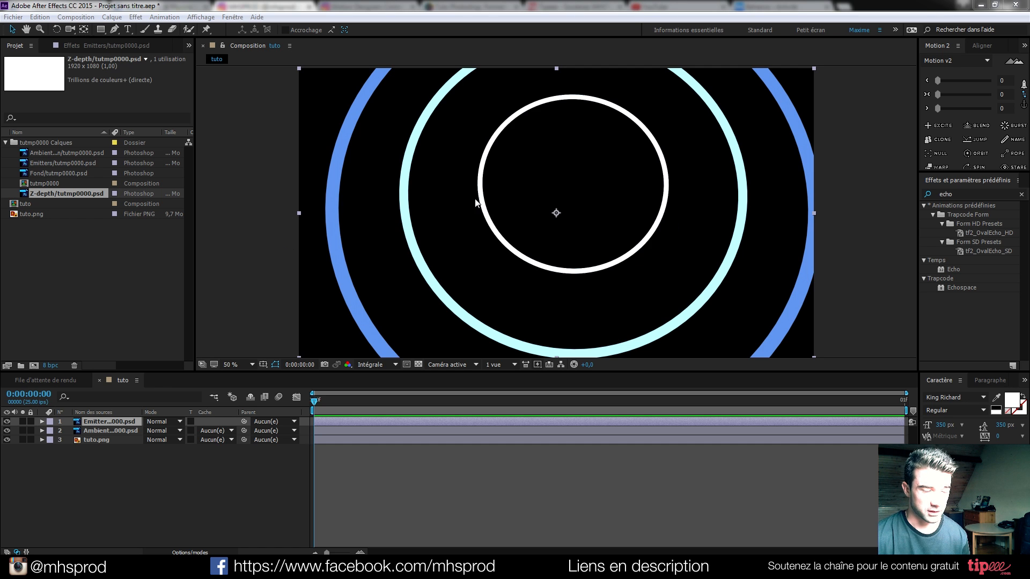
Blend the ambient occlusion layer in Produit mode at 10% opacity, hiding the Emitters layer to judge the effect
click(99, 432)
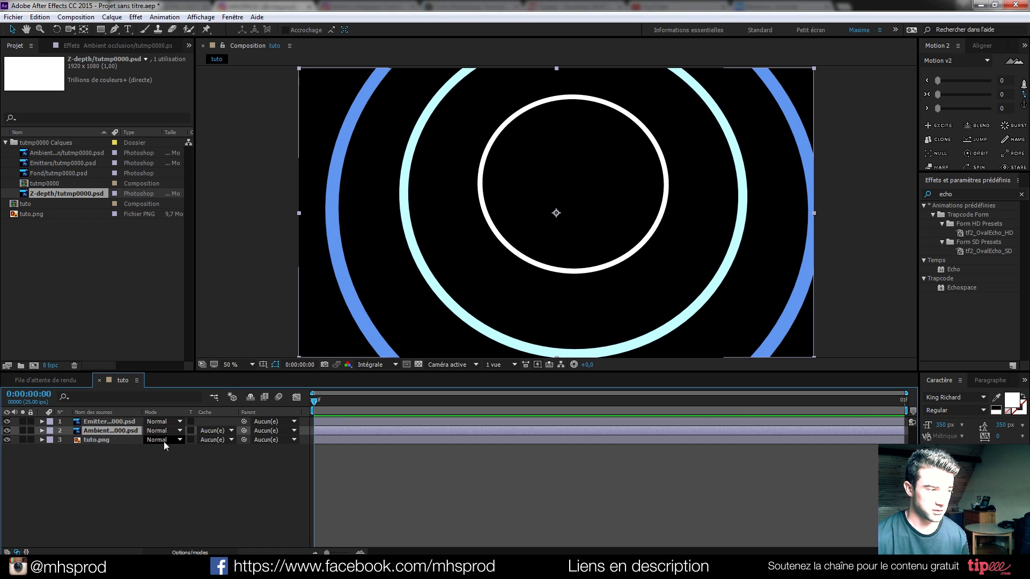
click(173, 433)
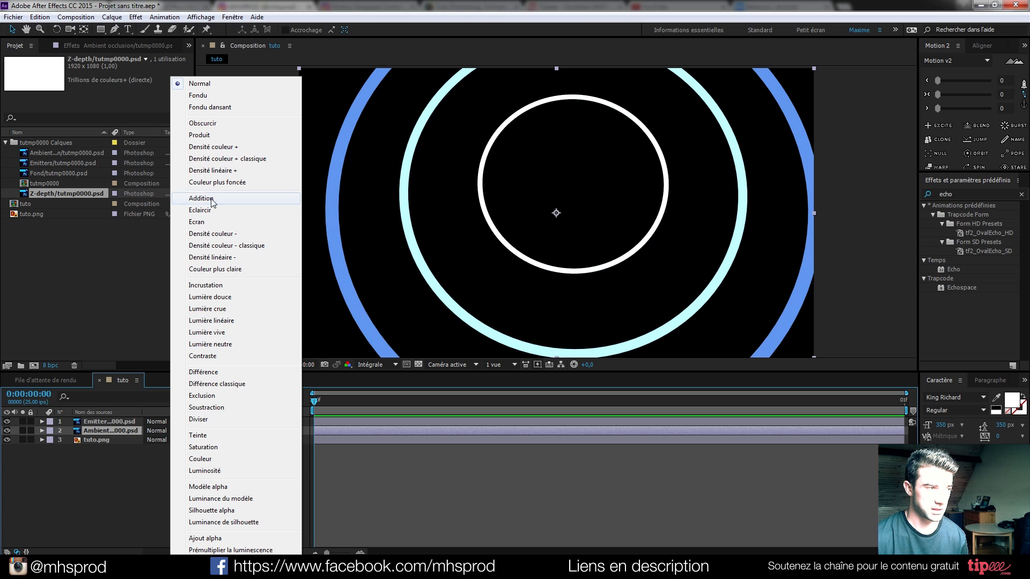
click(199, 135)
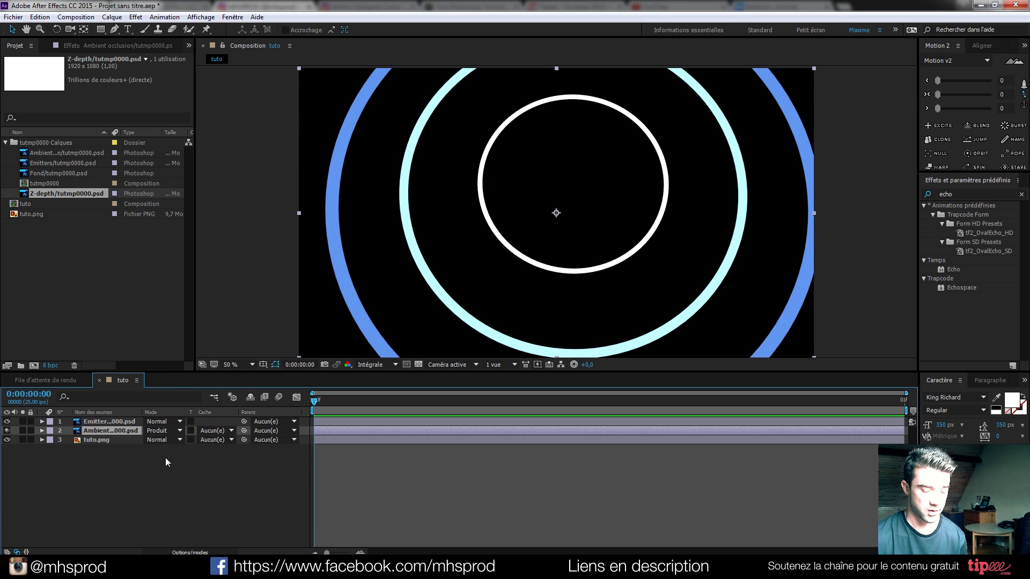
key(t)
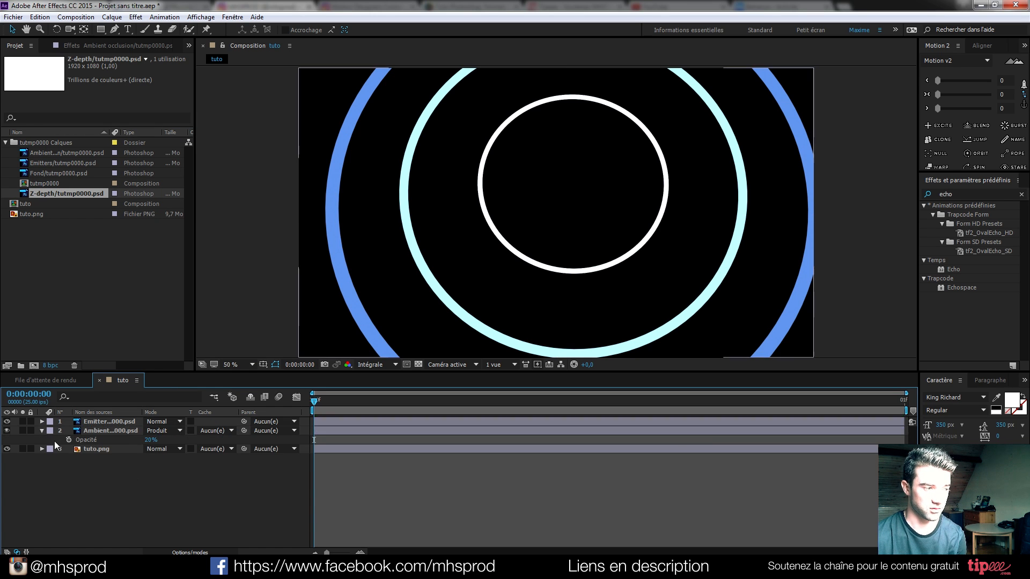
click(8, 422)
click(7, 431)
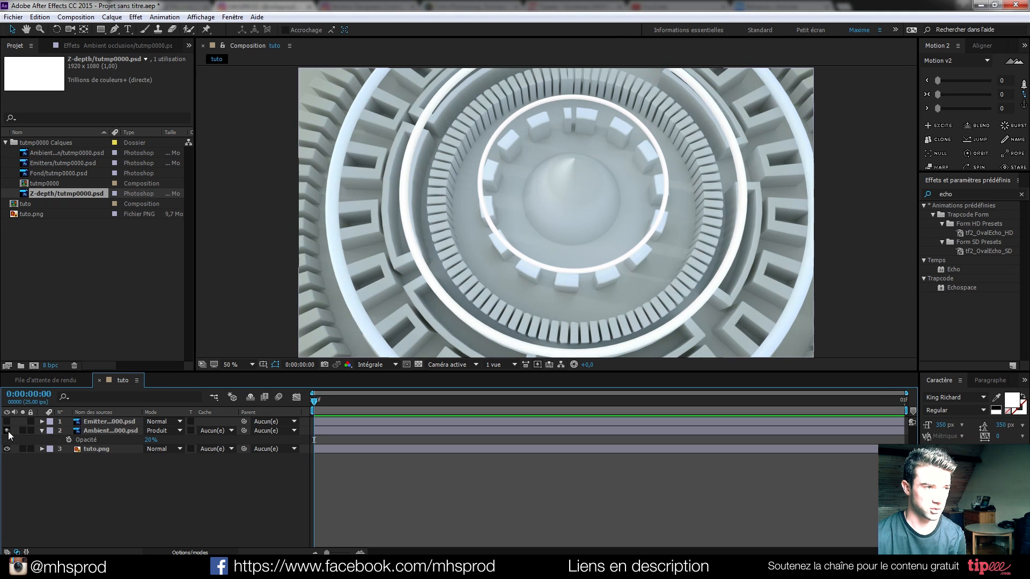
drag(148, 440, 140, 440)
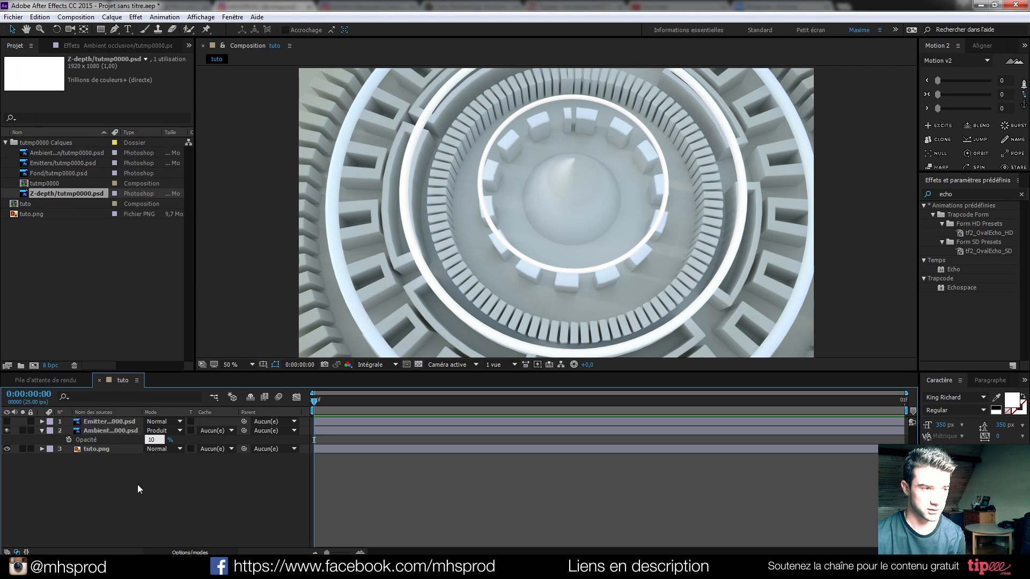
Show the Emitters layer again and set its blending mode to Ecran
click(6, 421)
click(108, 422)
click(161, 422)
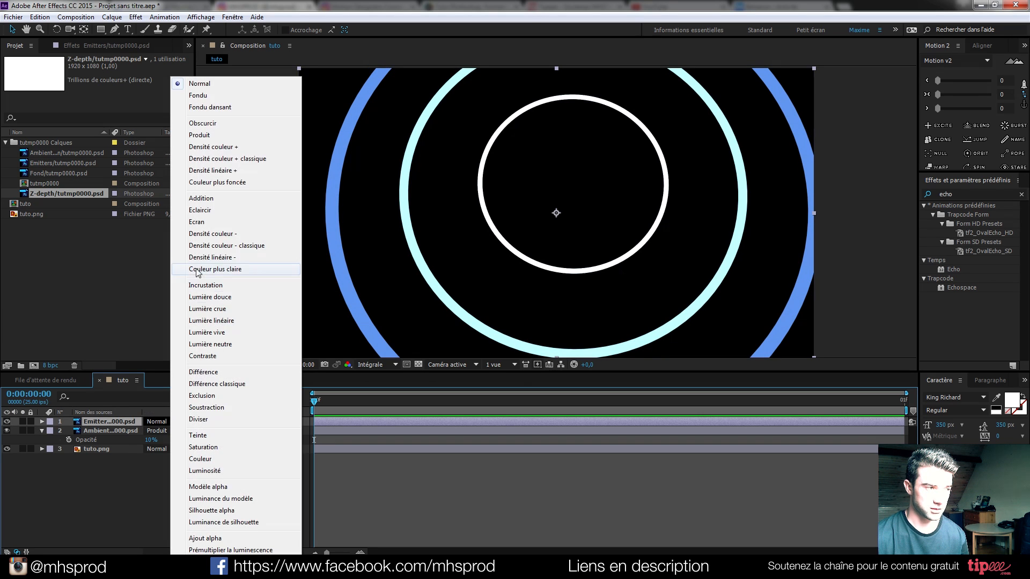
click(198, 222)
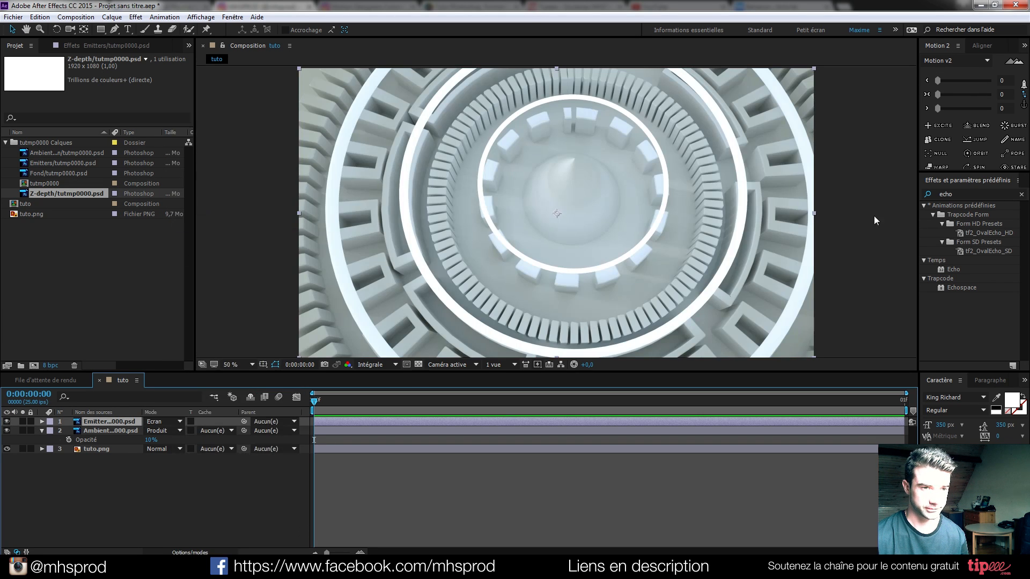
Search the effects for "lueur" and apply Lueur diffuse to the Emitters layer
click(947, 194)
text(ueur)
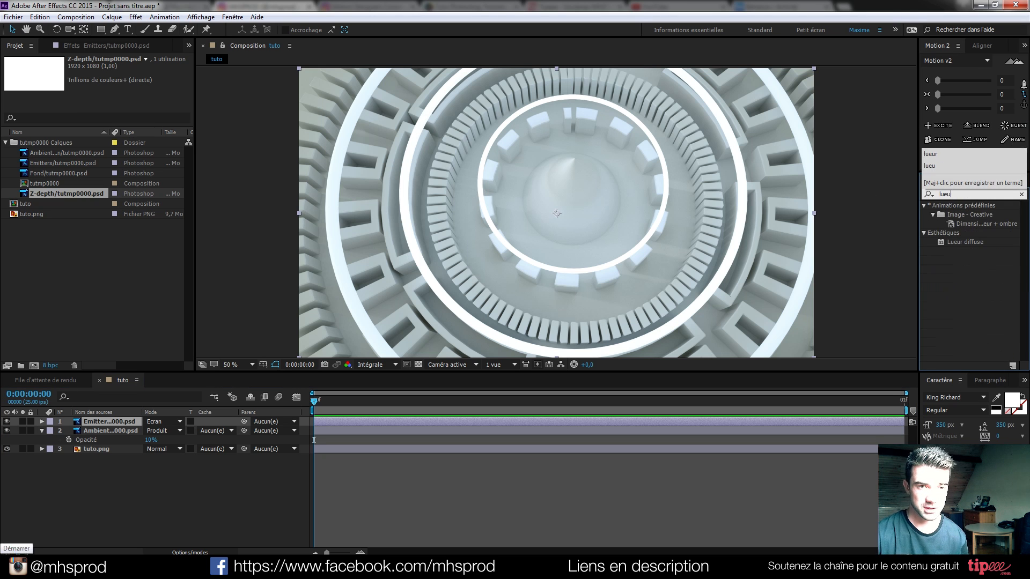
double_click(949, 245)
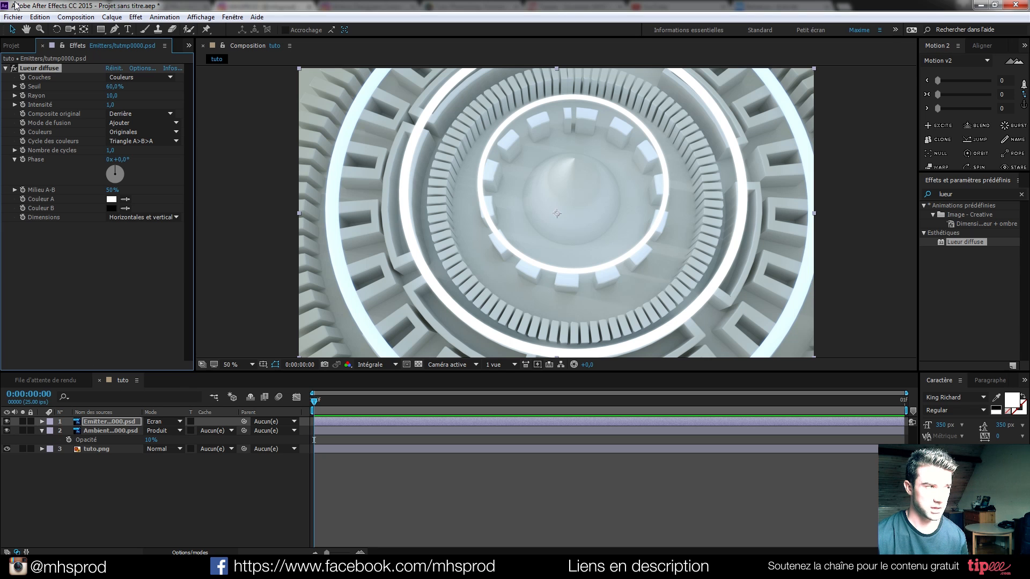
Set the project's color depth to 32 bpc and return to the Emitters layer's effect settings
click(12, 46)
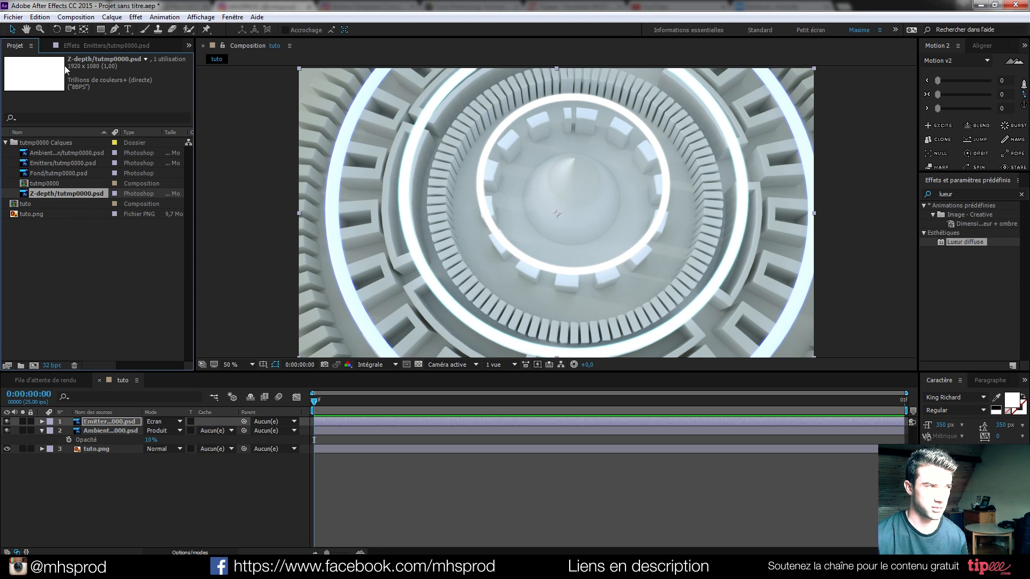
click(89, 46)
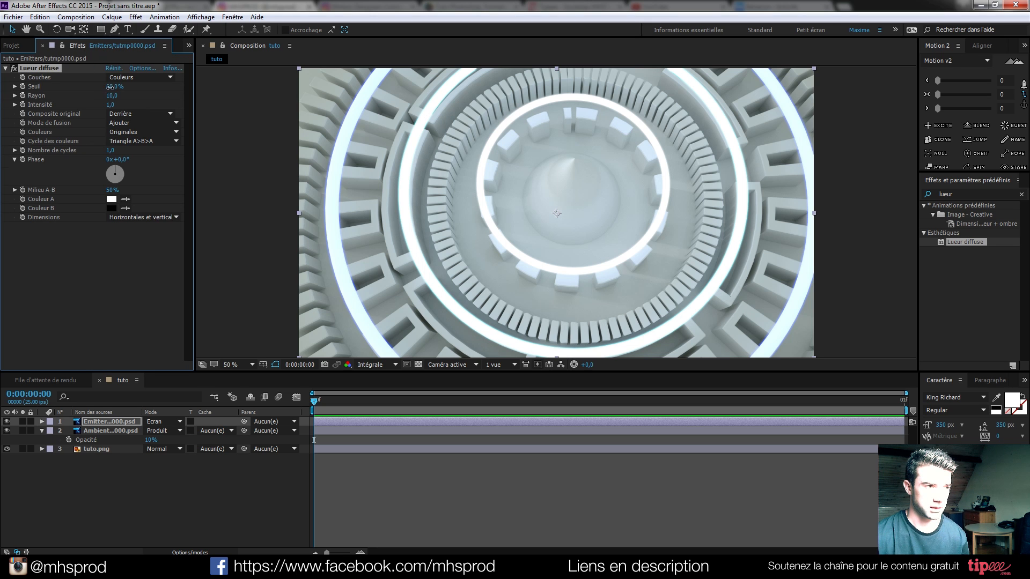
Set the Lueur diffuse threshold (Seuil) to 26.7%, radius (Rayon) to 47 and intensity (Intensité) to 0.2
mouse_move(84, 85)
mouse_down()
mouse_move(74, 87)
mouse_move(99, 89)
mouse_up()
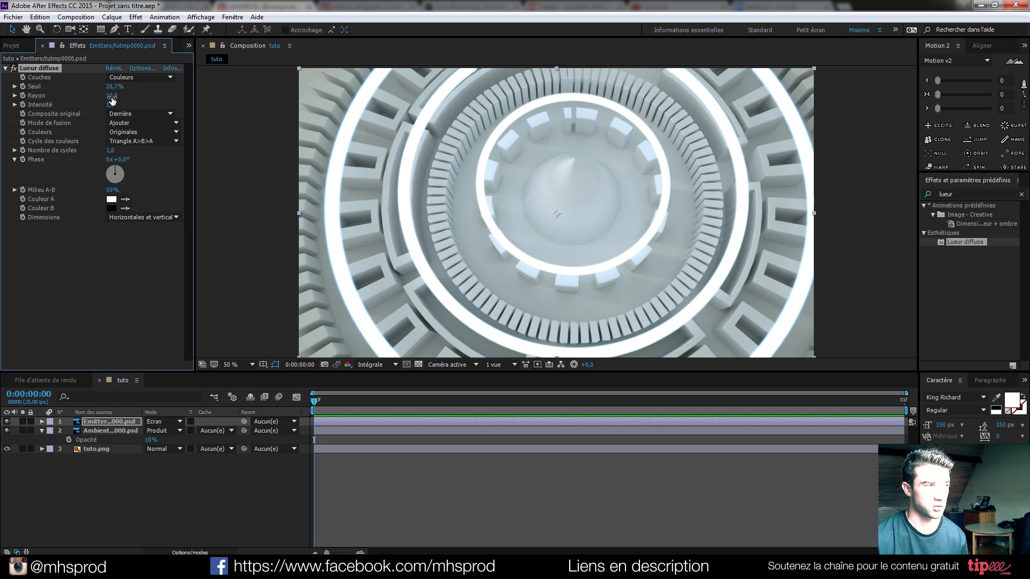
drag(115, 96, 82, 107)
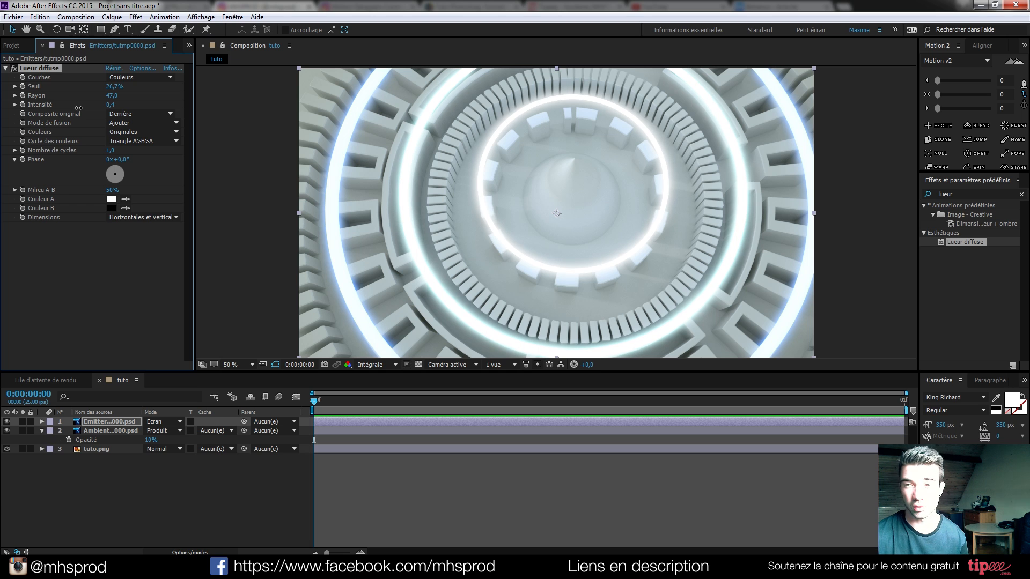
drag(110, 105, 101, 107)
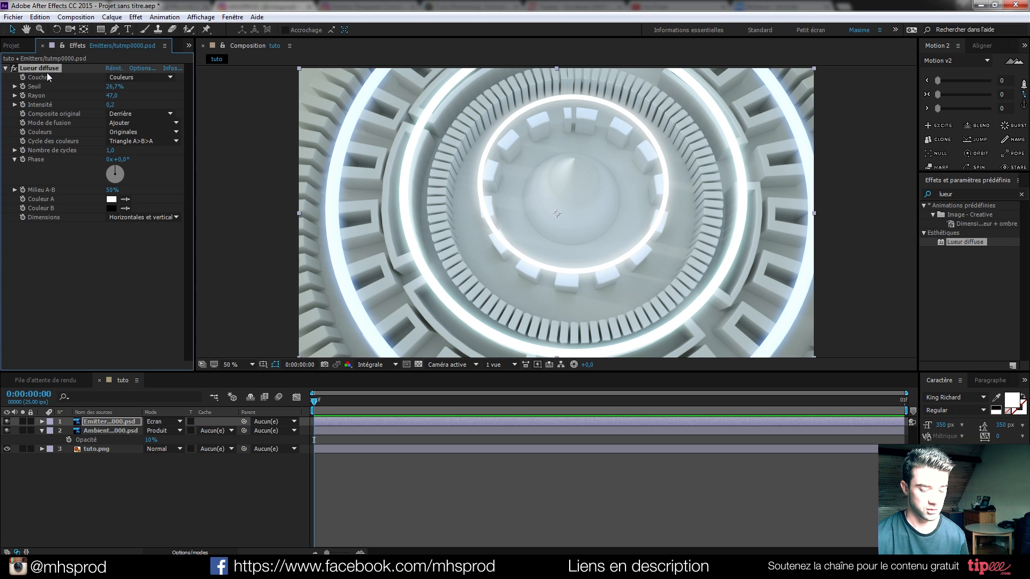
Duplicate the Lueur diffuse effect on the Emitters layer and set the copy's intensity to 0.1
key(ctrl+d)
click(111, 252)
text(0.1)
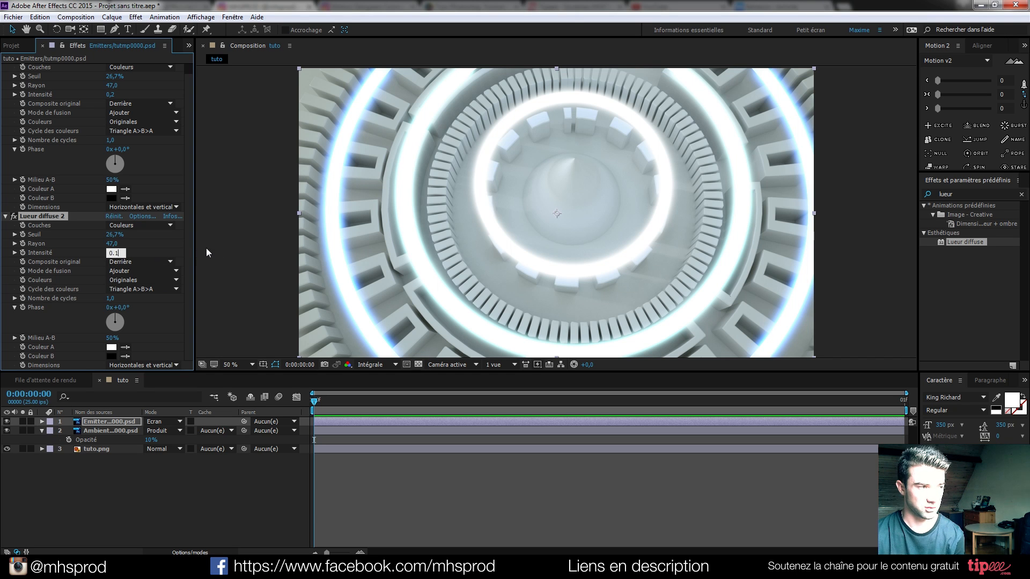
click(208, 252)
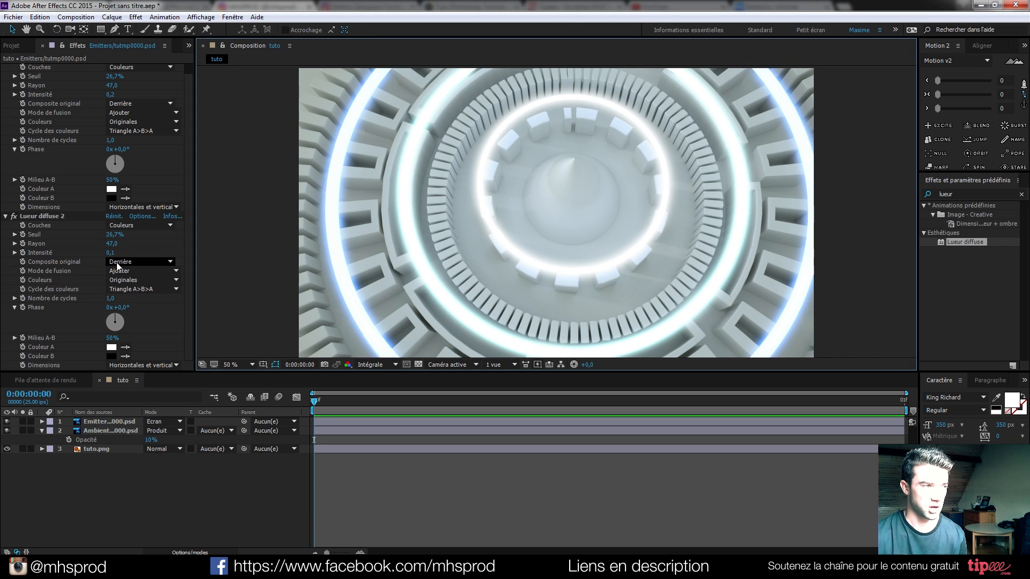
Set the second Lueur diffuse effect's radius (Rayon) to 153 and collapse both glow effects on the Emitters layer
drag(111, 244, 169, 245)
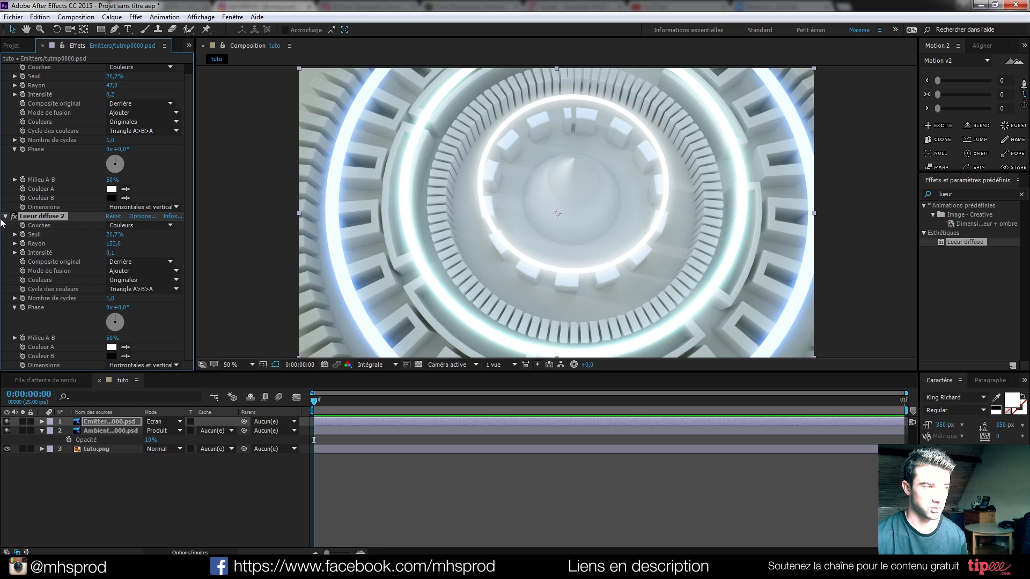
scroll(10, 79, up, 1)
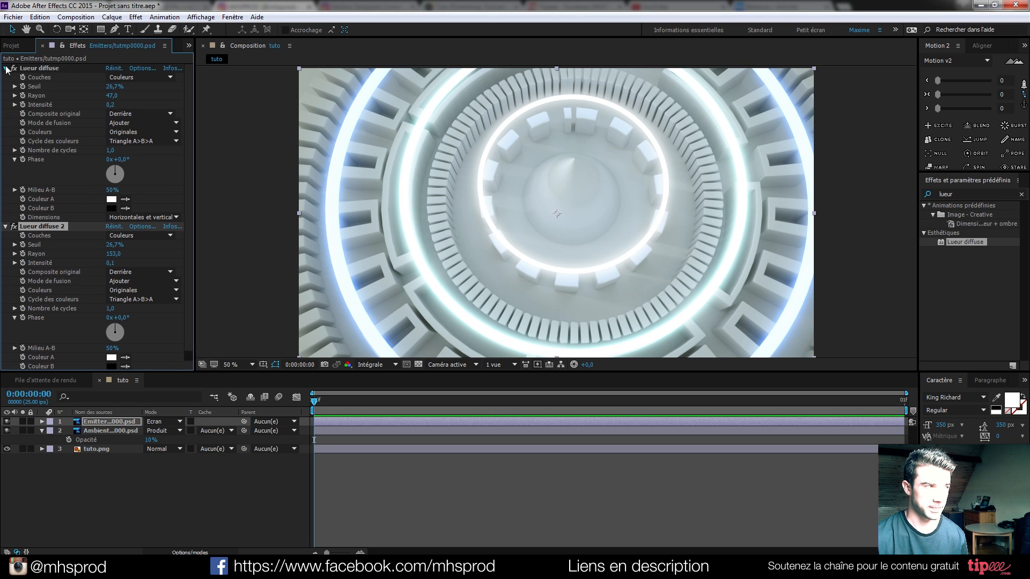
click(6, 68)
click(6, 77)
drag(13, 69, 14, 85)
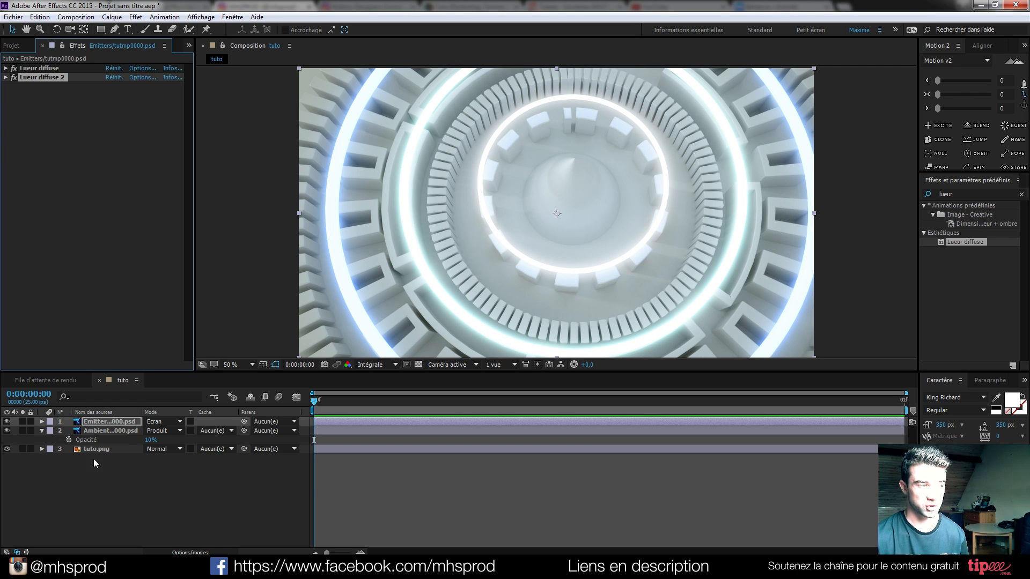
click(92, 476)
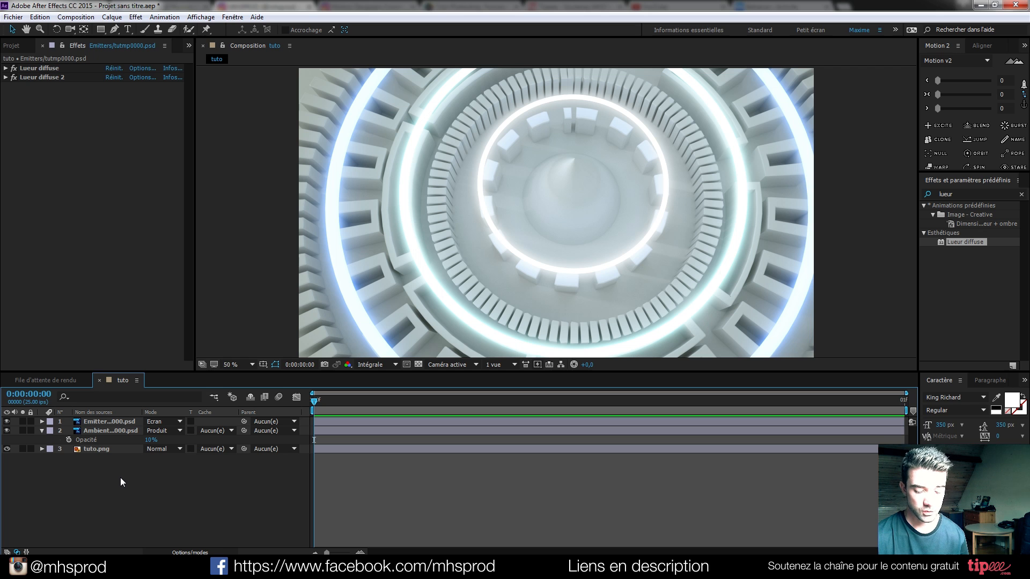
Create a black composition-size solid named optical
key(ctrl+y)
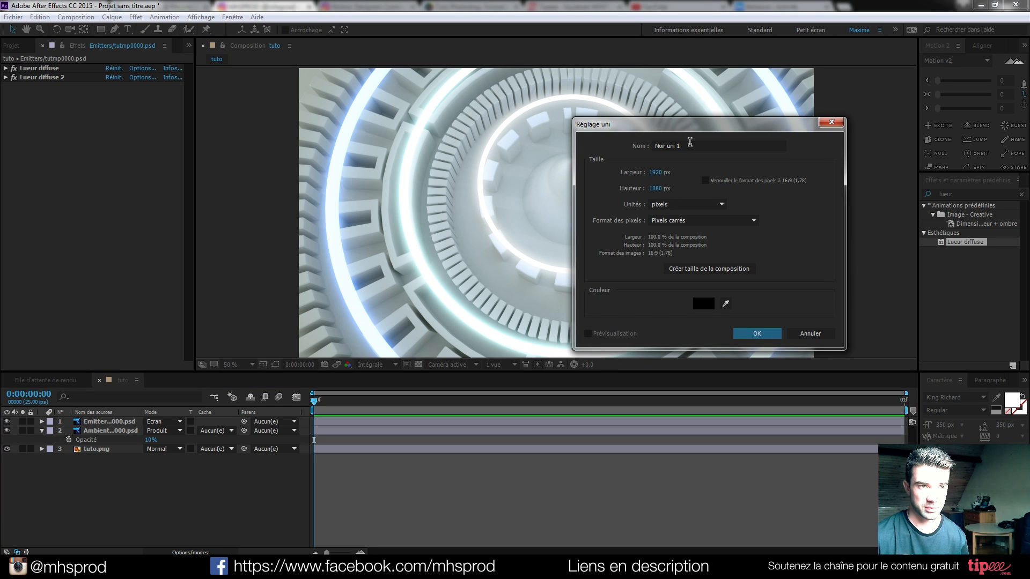
click(691, 145)
text(optical)
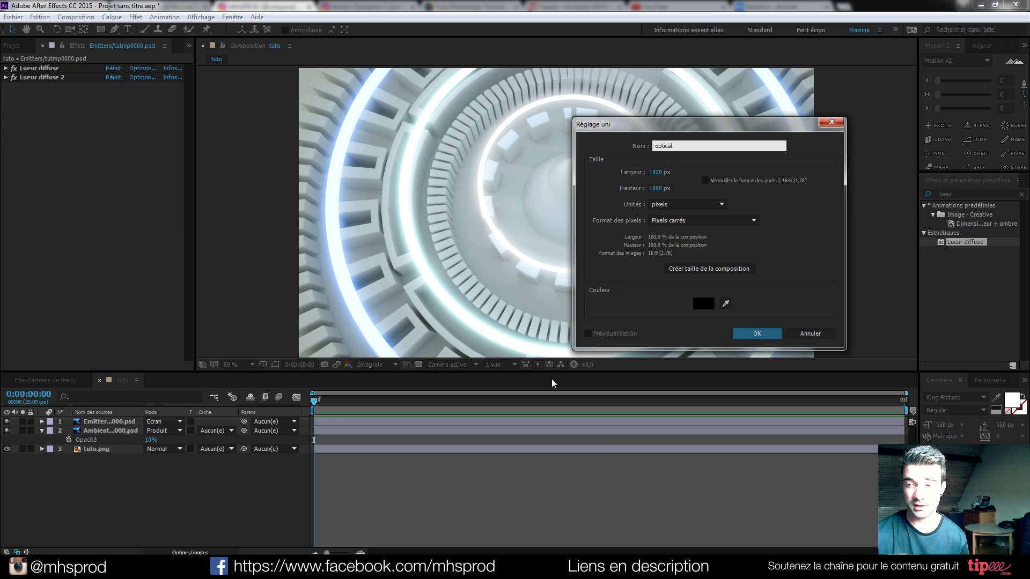
click(757, 332)
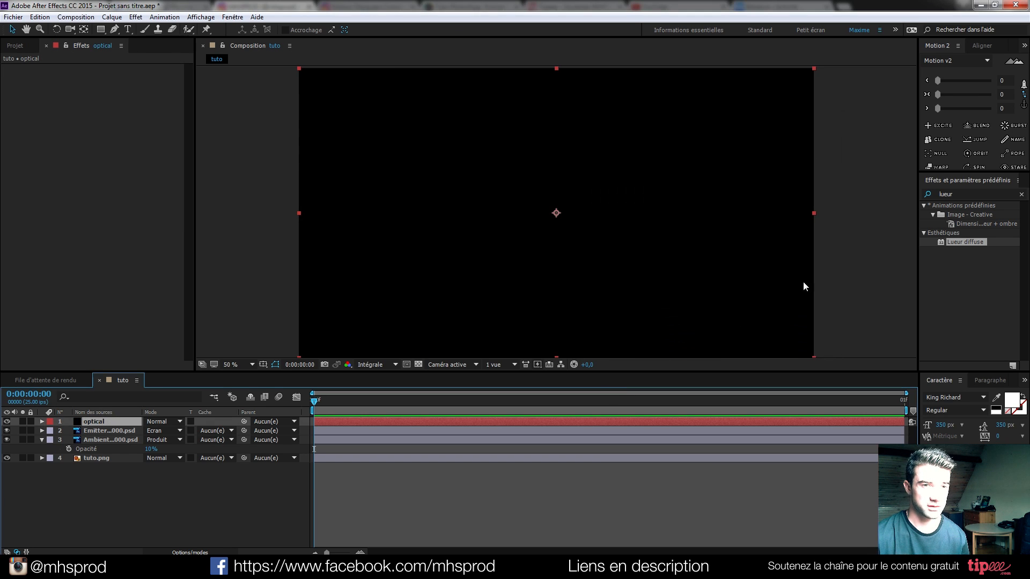
Search the effects for "optical", apply Optical Flares to the optical solid, and load the Blue Spark preset from the Light presets
click(960, 200)
text(optical)
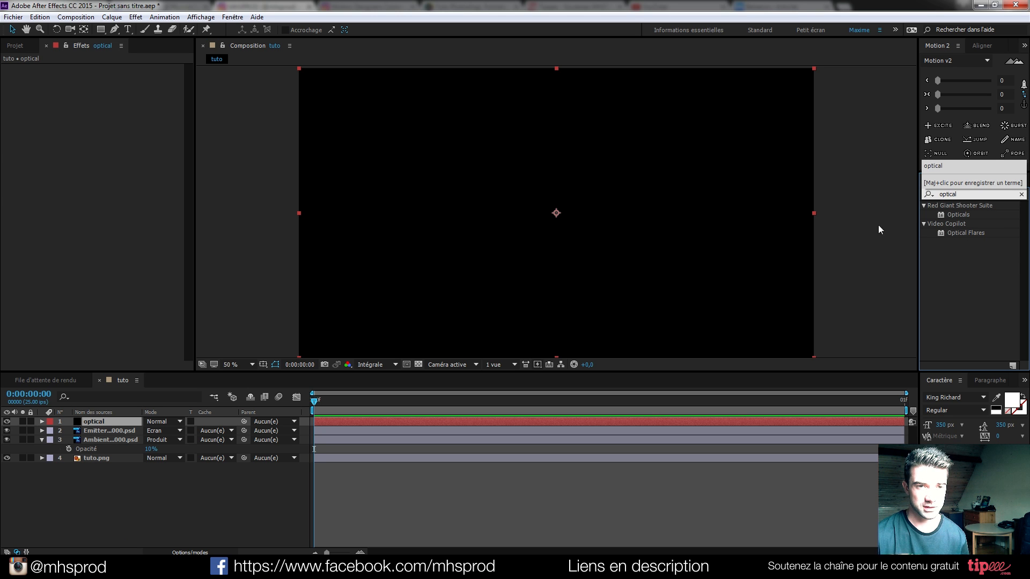
double_click(952, 233)
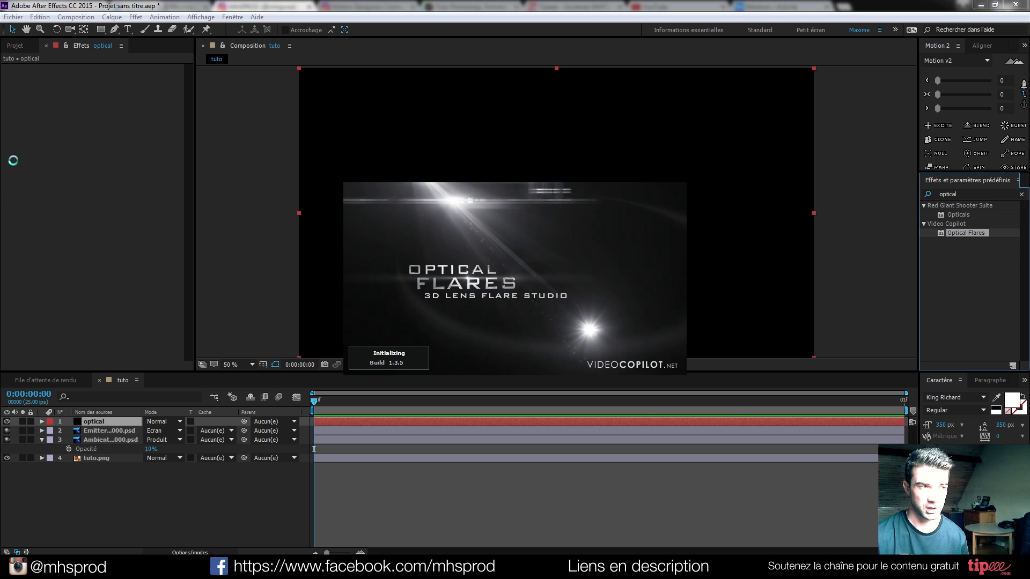
click(61, 92)
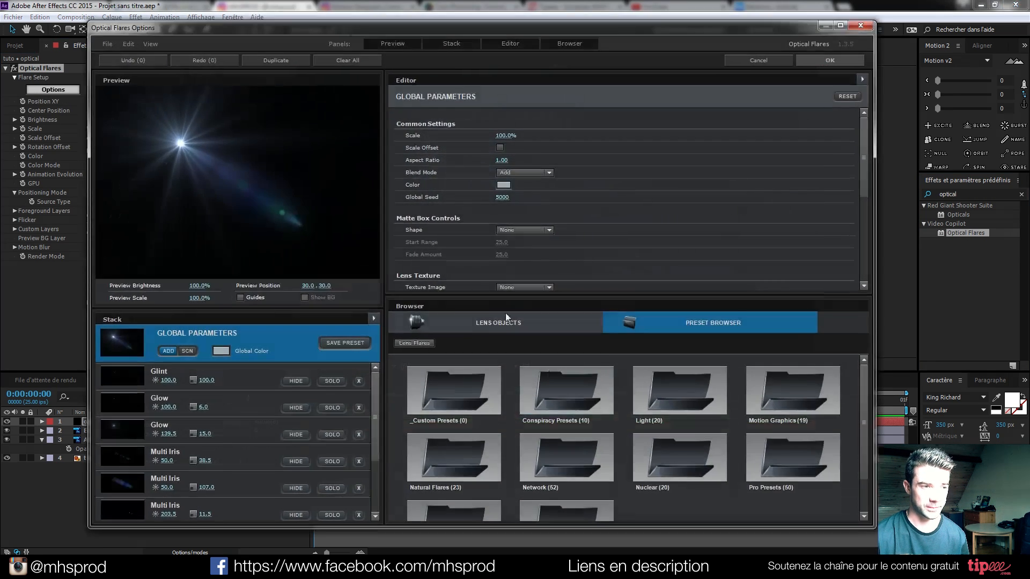
click(767, 373)
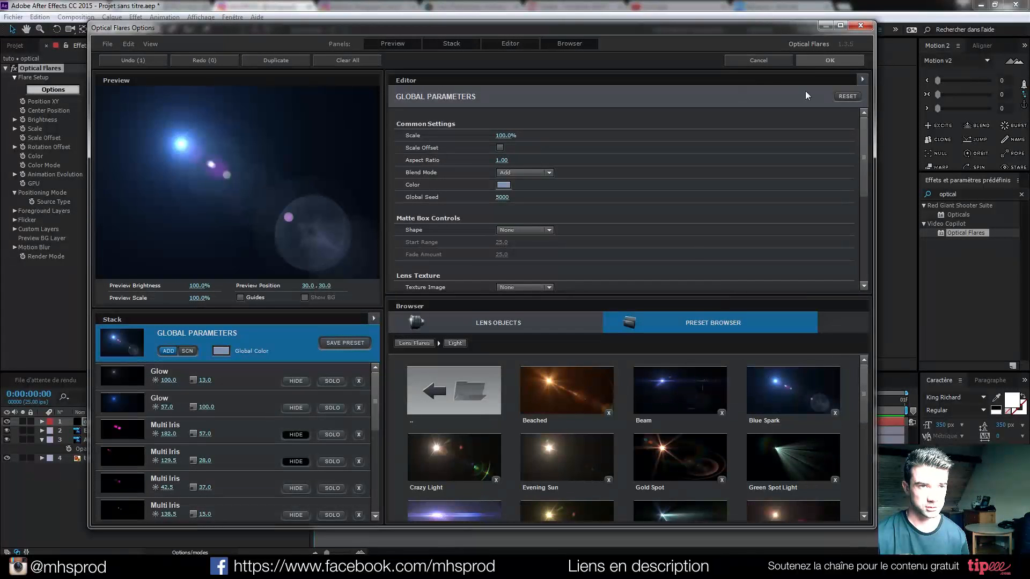
click(809, 63)
Set the optical layer's blend mode to Ecran and move the flare's position to 1026, 338 inside the inner glowing ring
click(157, 421)
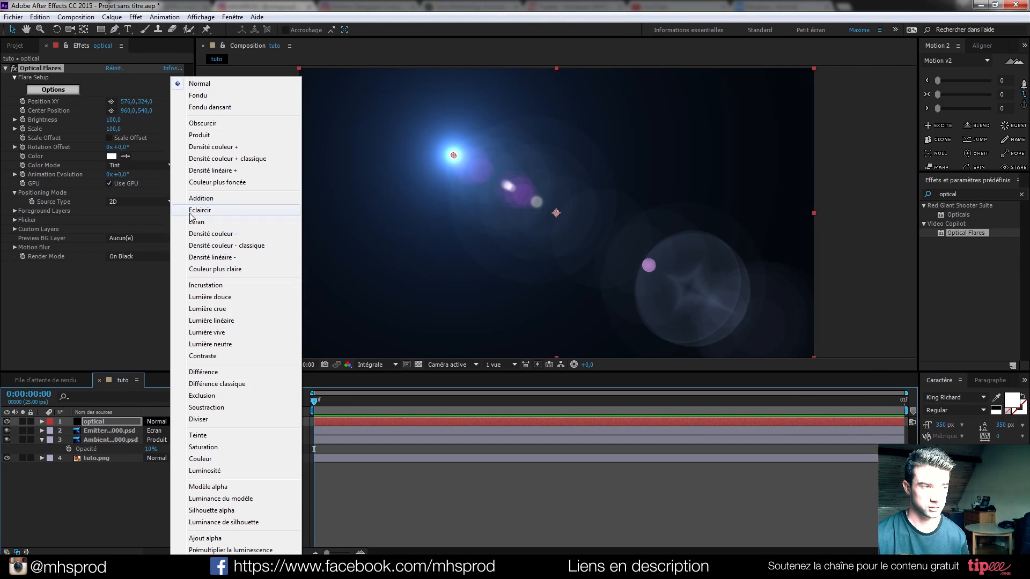
click(196, 221)
drag(454, 156, 573, 161)
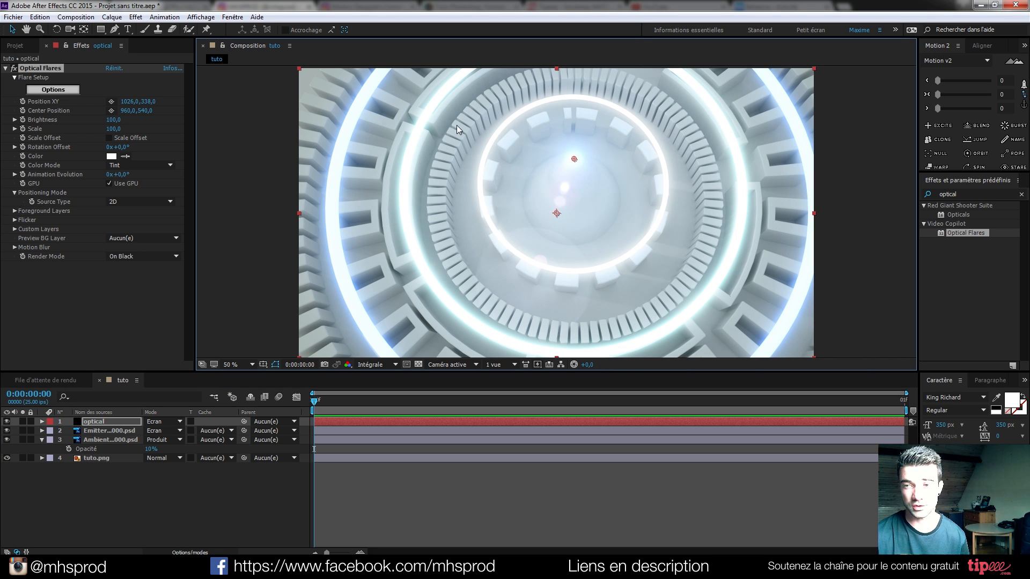
click(170, 488)
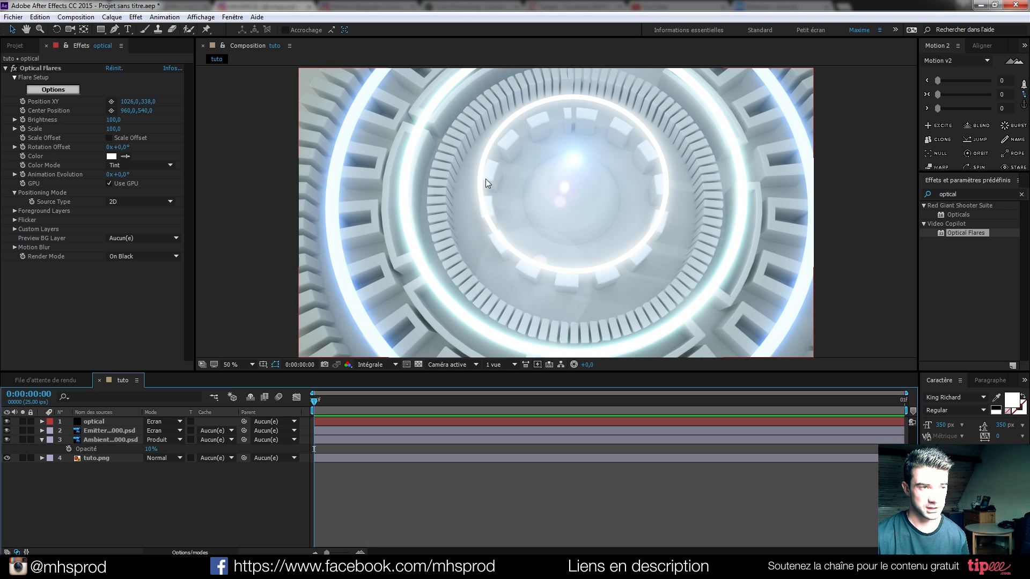
click(92, 422)
click(111, 491)
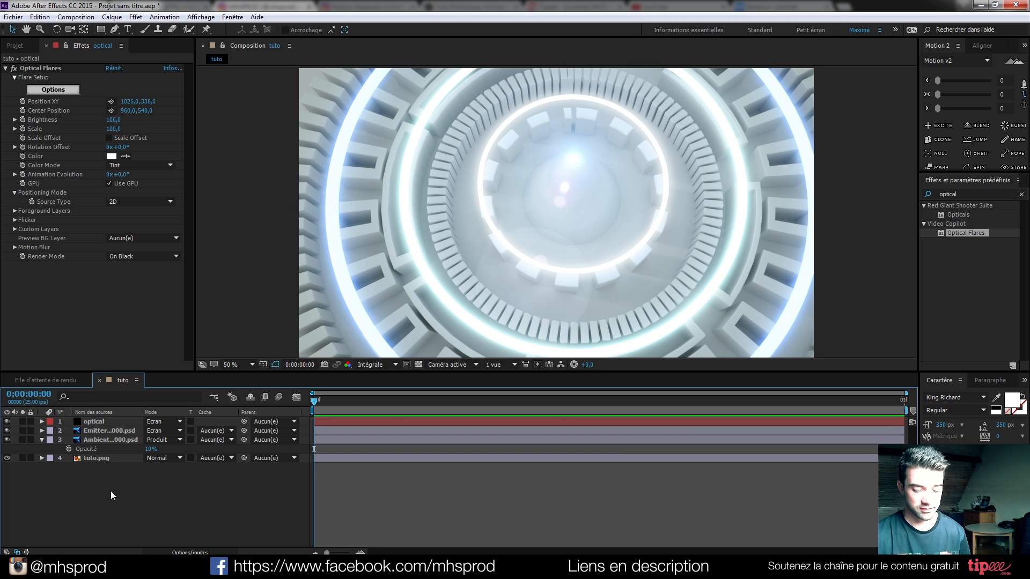
Add an adjustment layer above all layers and apply the Magic Bullet Looks effect to it
key(ctrl+alt+y)
click(966, 193)
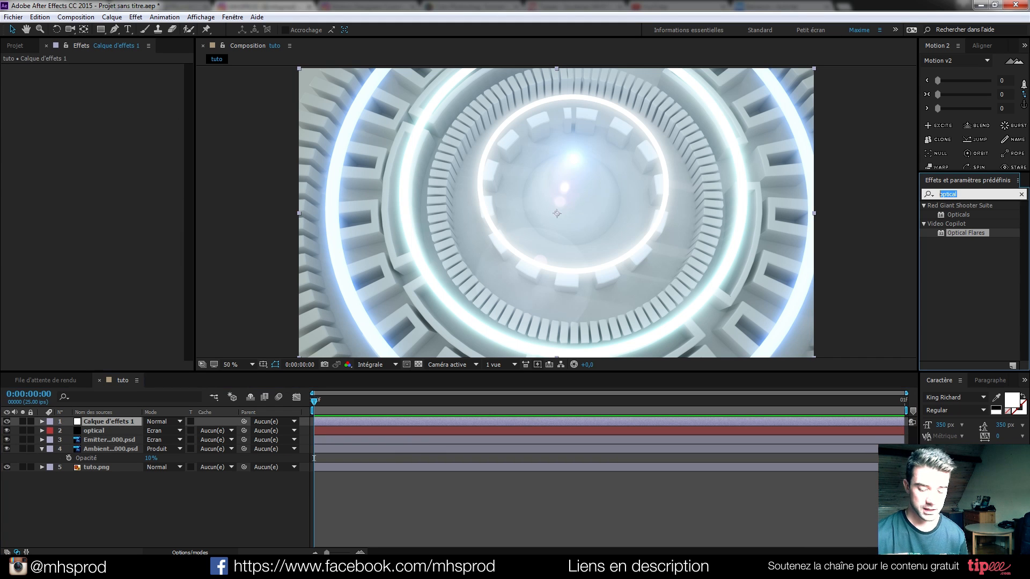
text(looks)
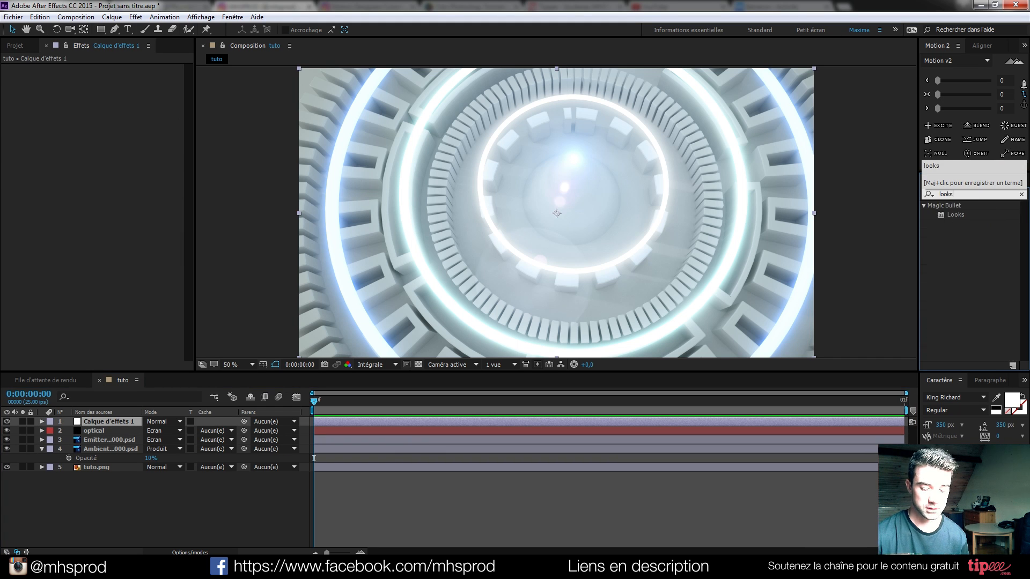
drag(955, 213, 221, 197)
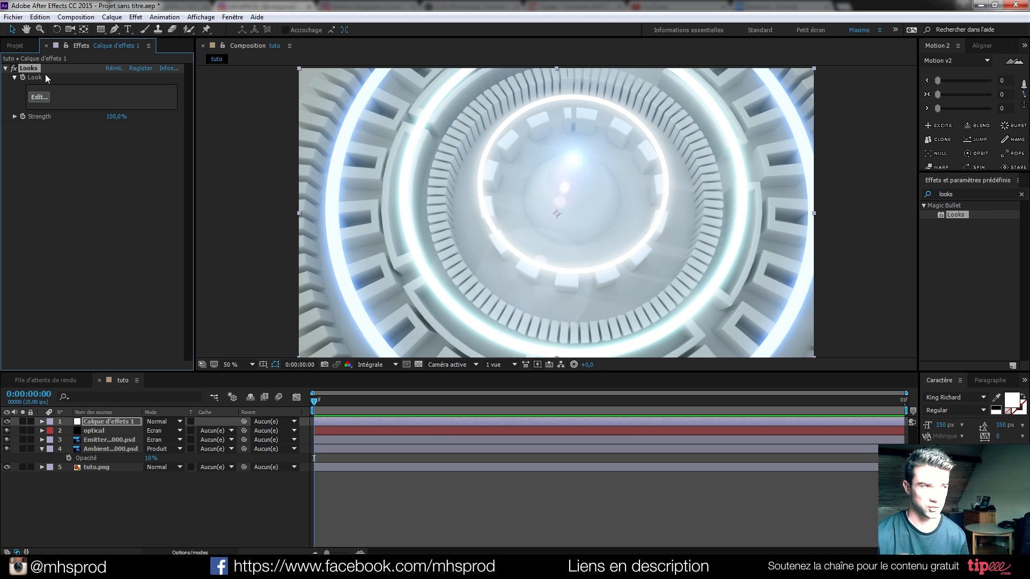
Choose the Cat Eye look from the Filters category and set the Looks effect's strength to 50%
click(38, 97)
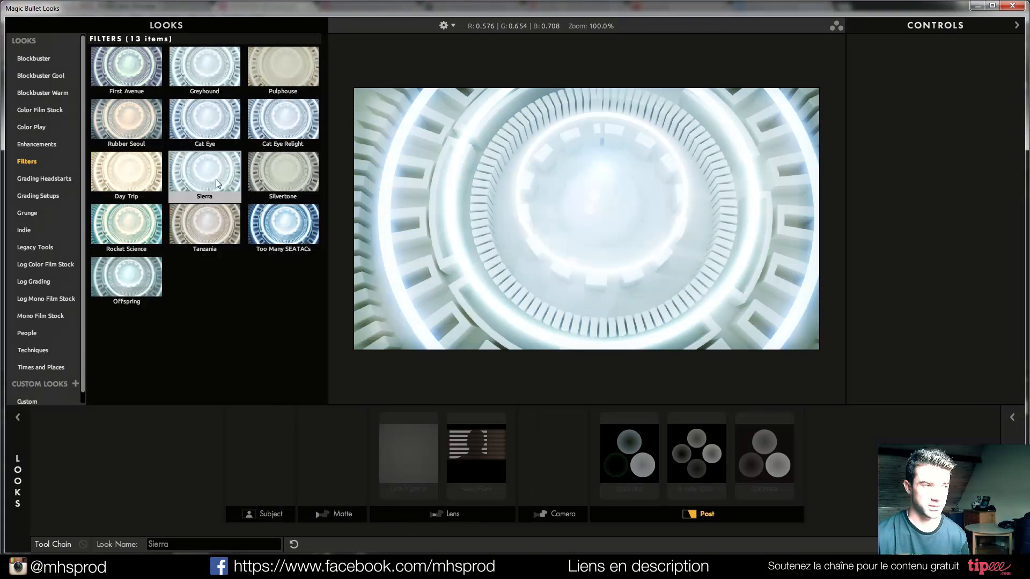
click(280, 223)
click(222, 127)
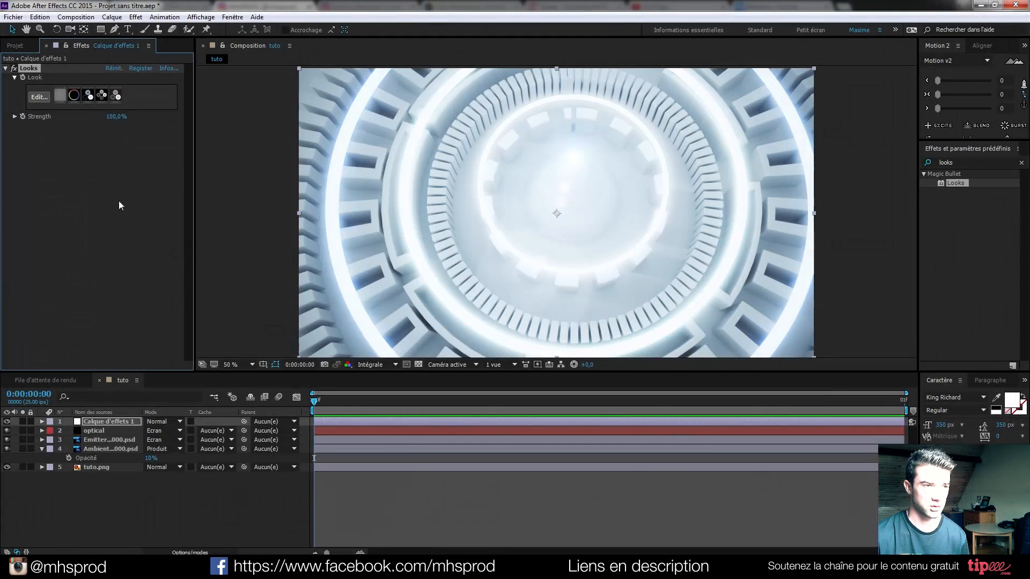
click(110, 118)
text(50)
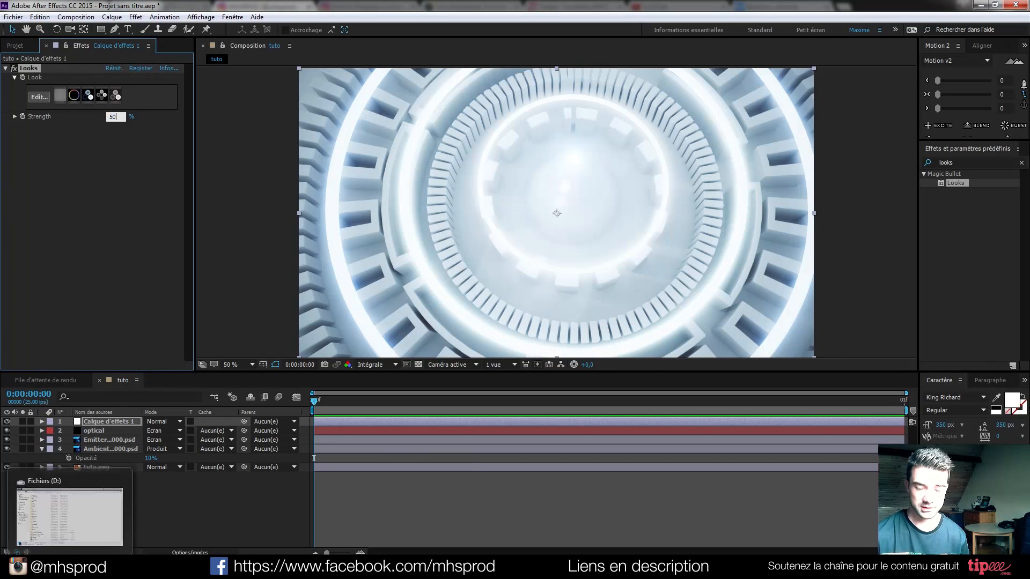
key(Return)
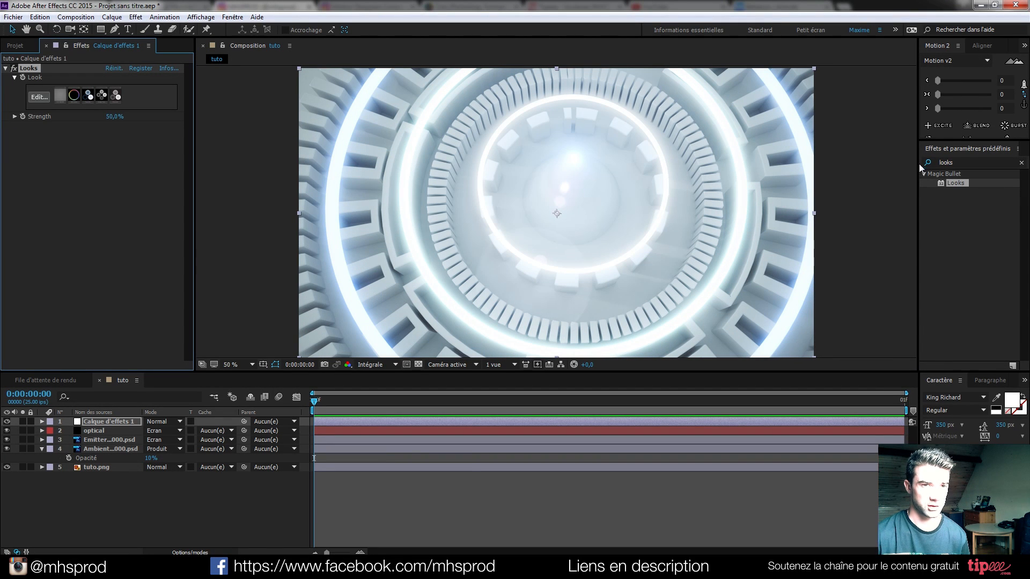
Add the Courbes effect to the adjustment layer and bend the RVB curve slightly down in the shadows, anchoring the highlights
click(961, 161)
key(ctrl+a)
text(courbes)
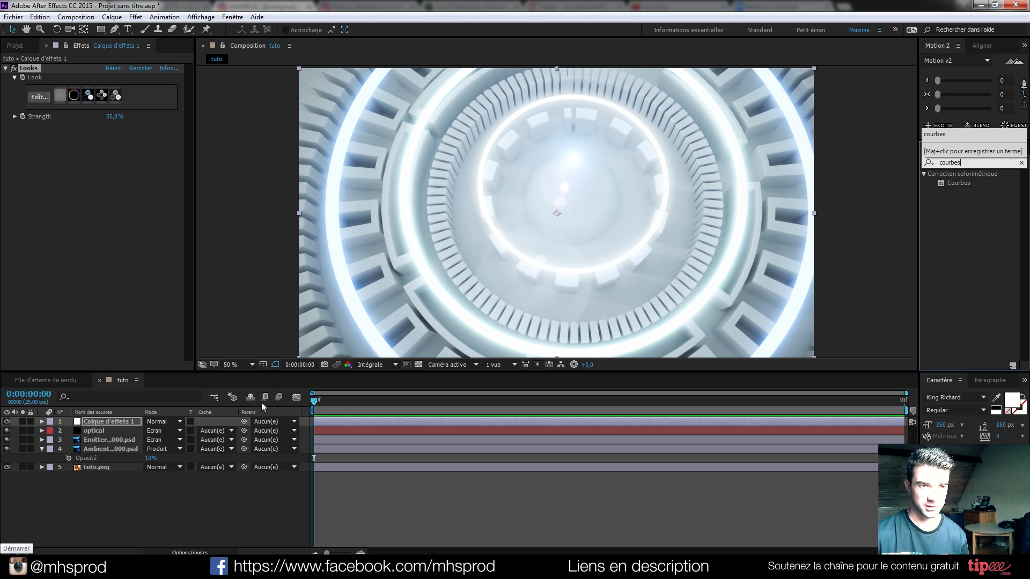
double_click(959, 183)
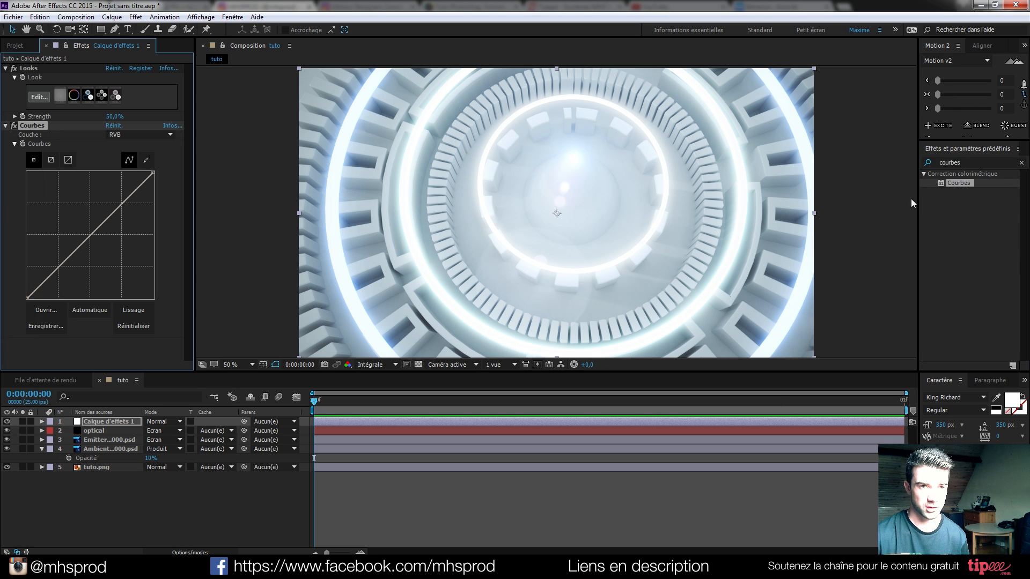
click(59, 269)
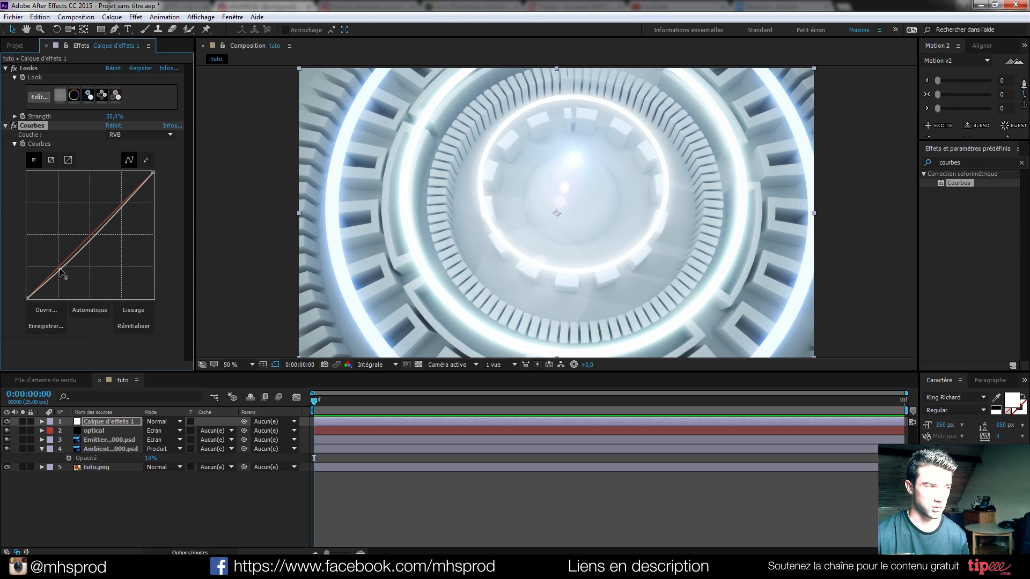
click(123, 205)
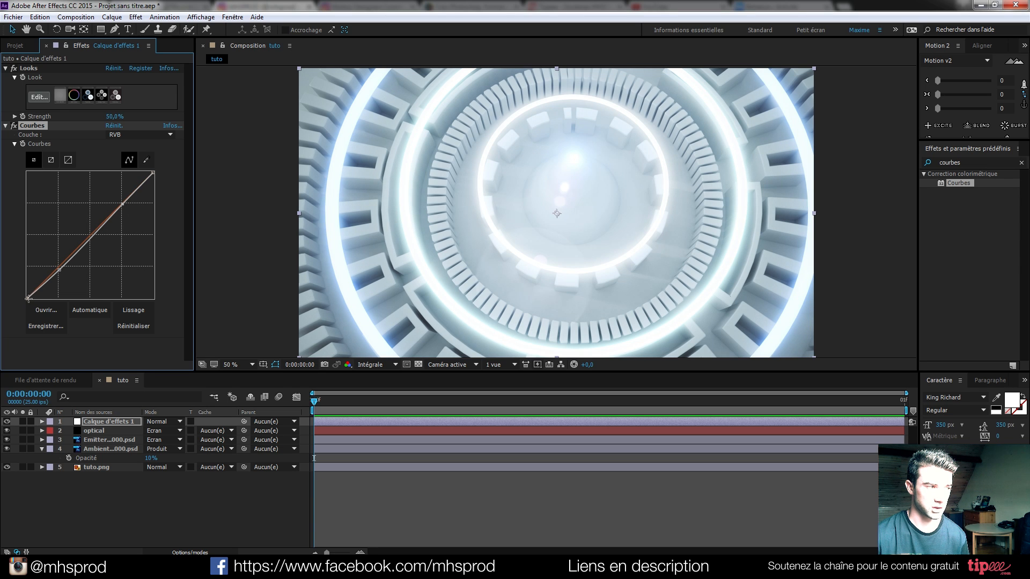
On the Bleu channel of Courbes, raise the black end point and lower the white end point slightly
click(141, 134)
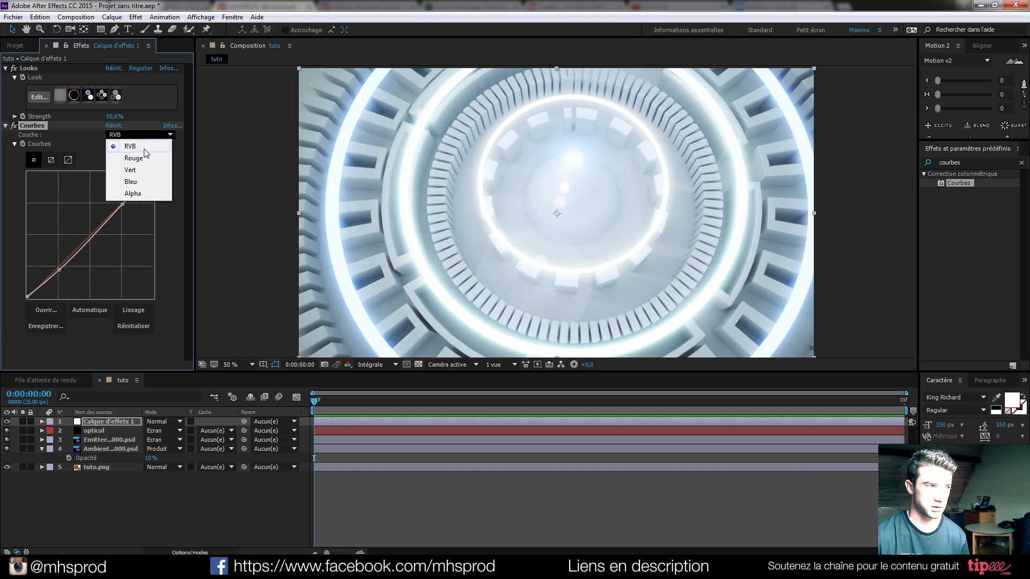
click(143, 182)
drag(27, 298, 22, 297)
drag(153, 172, 157, 177)
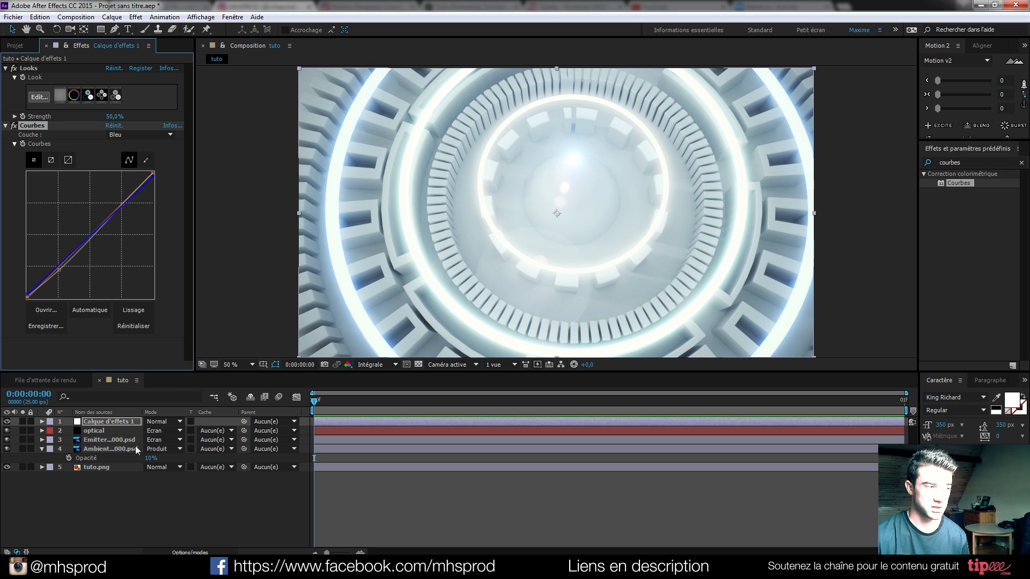
Solo the tuto.png layer on and off to compare the raw render with the composited image
click(22, 467)
click(22, 468)
click(22, 468)
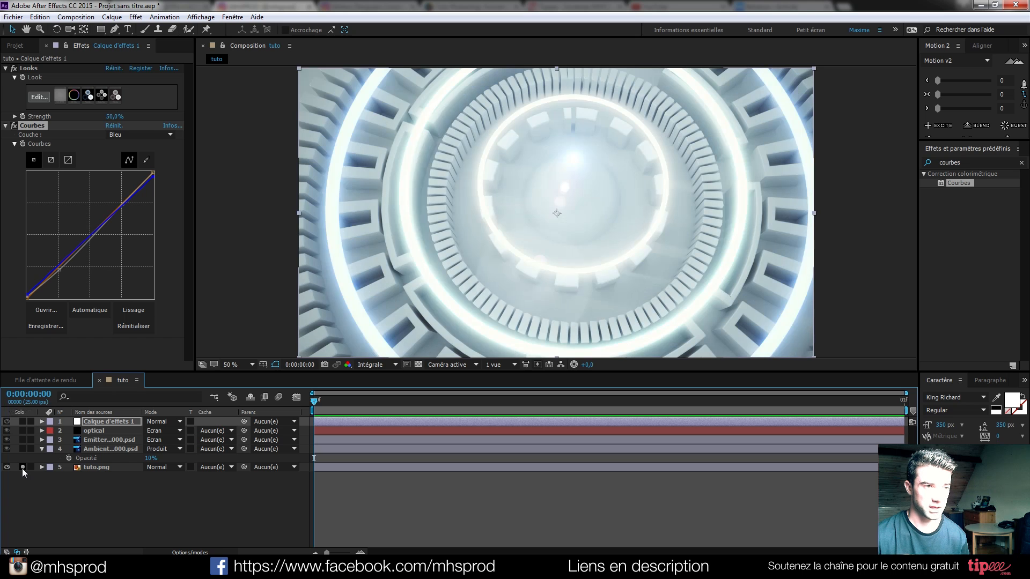
click(22, 469)
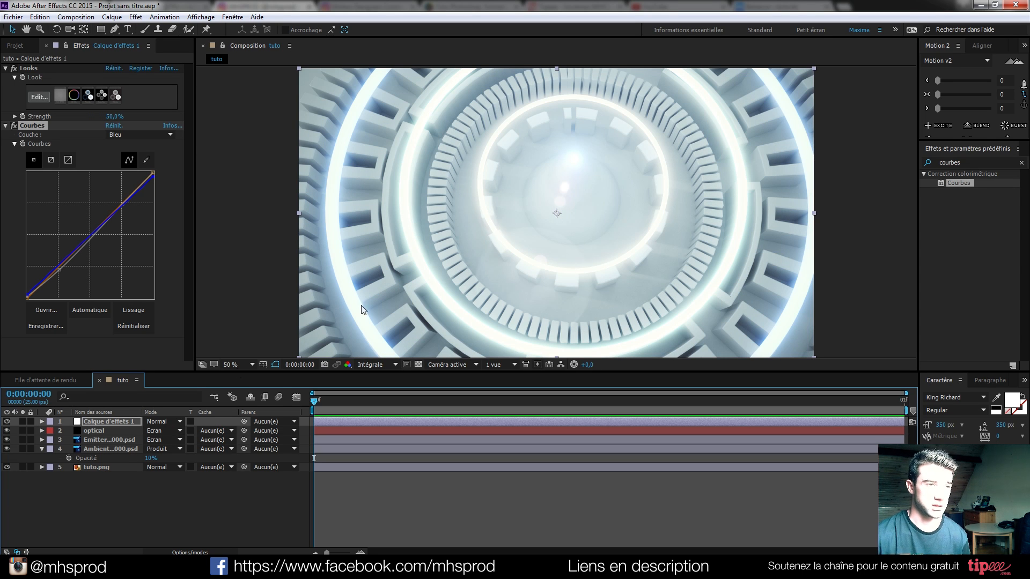
Add a second adjustment layer on top and apply Magic Bullet Looks to it
click(110, 484)
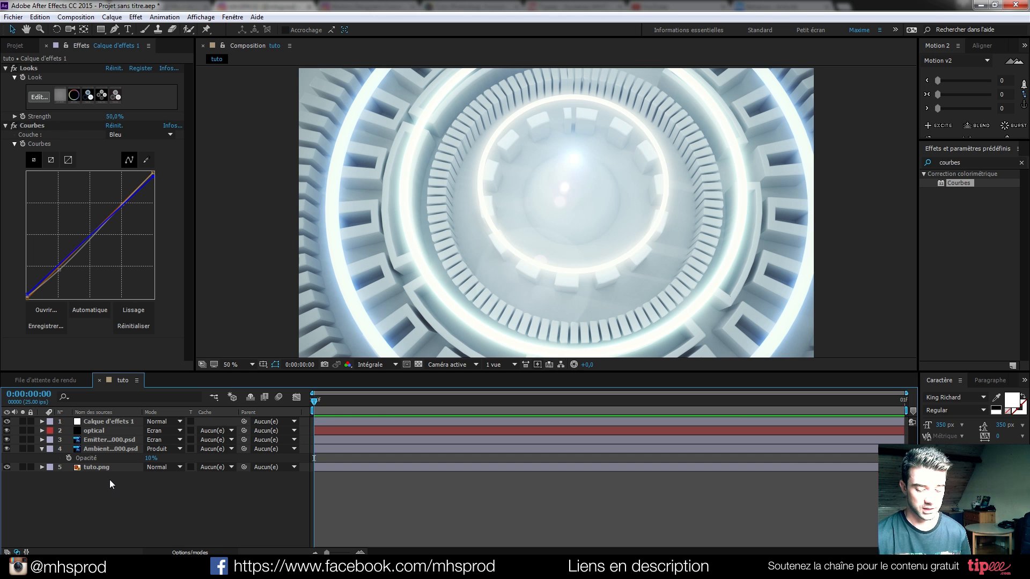
key(ctrl+alt+y)
click(954, 162)
text(look)
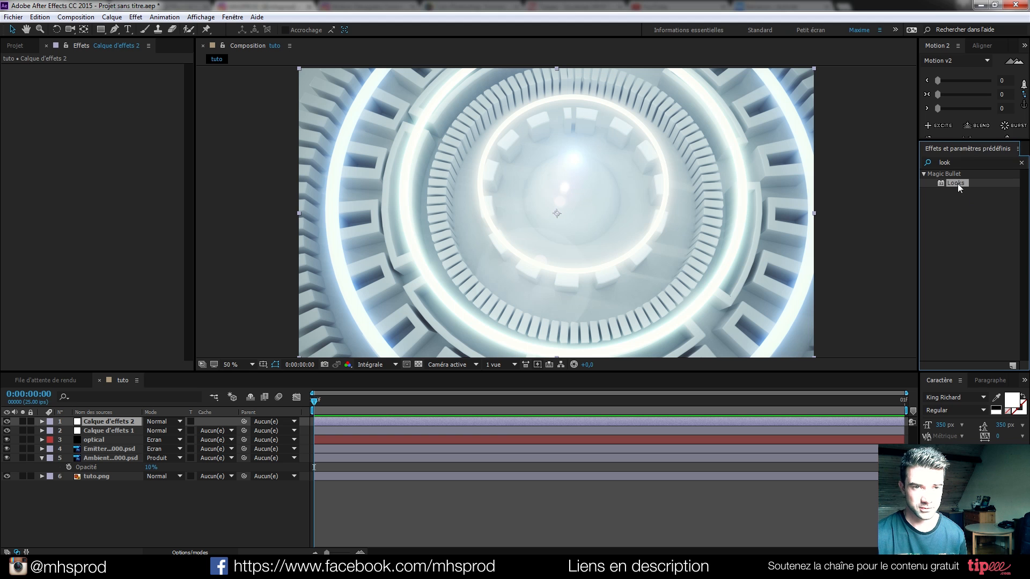
double_click(956, 183)
Edit the look on Calque d'effets 2, adding the Edge Softness lens tool and adjusting its softness settings
click(38, 99)
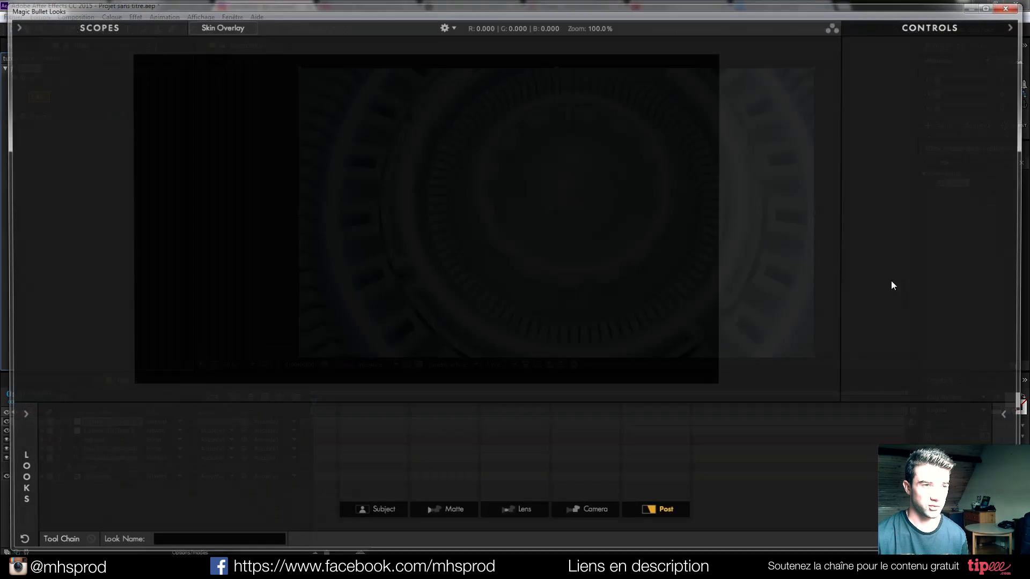
click(1010, 441)
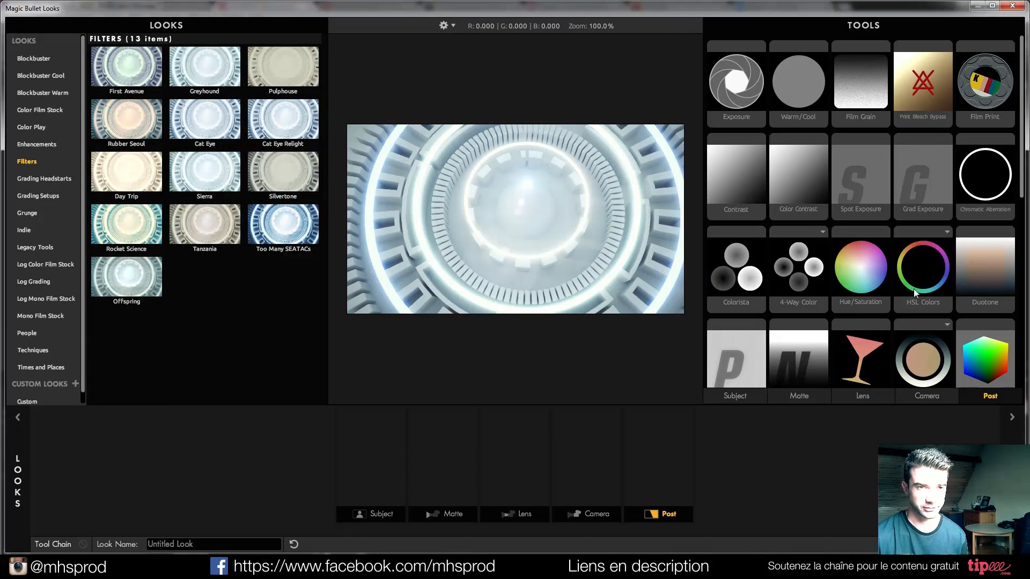
click(874, 397)
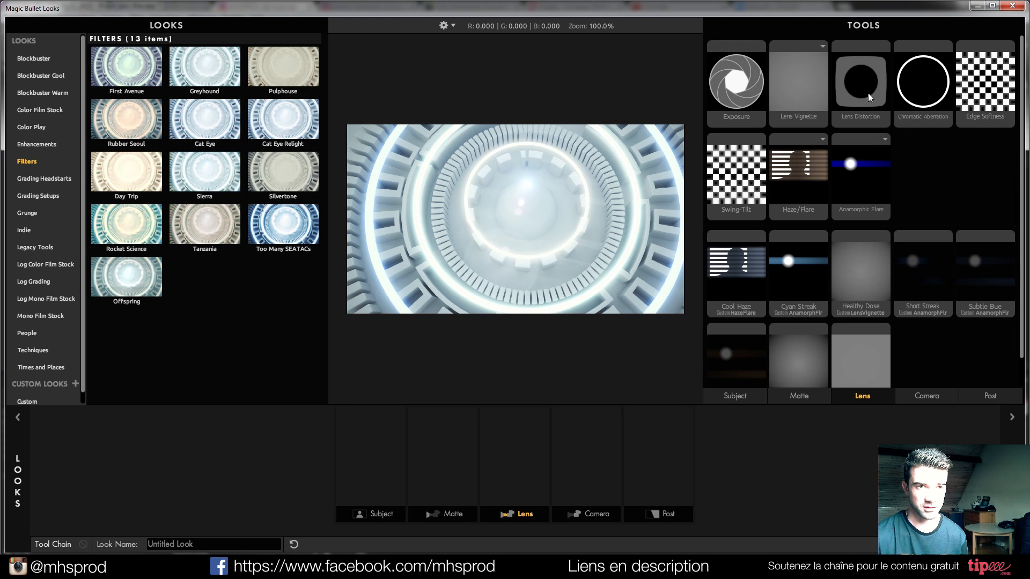
drag(997, 80, 512, 453)
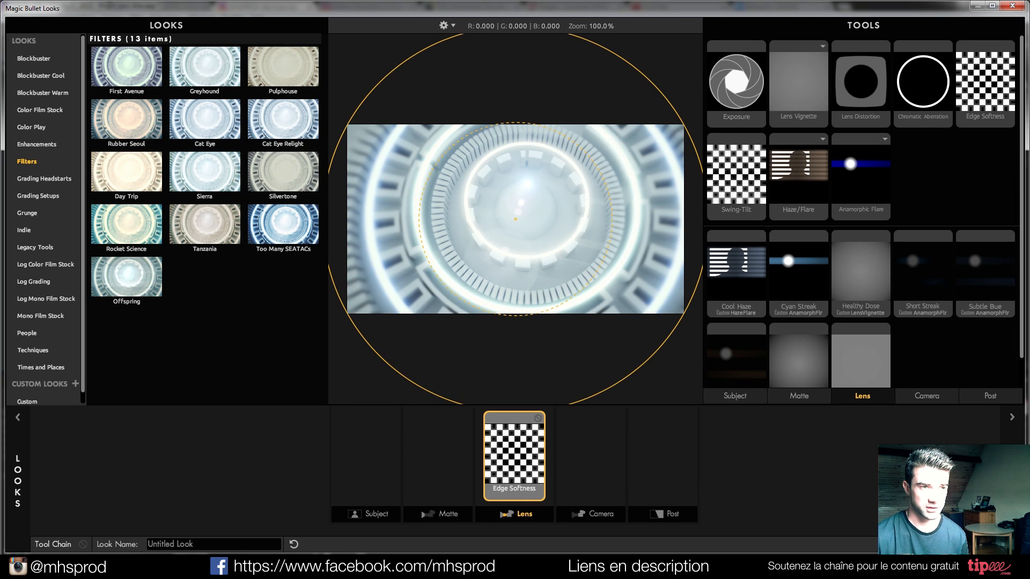
click(1012, 417)
drag(902, 67, 938, 57)
drag(719, 205, 713, 205)
click(1006, 544)
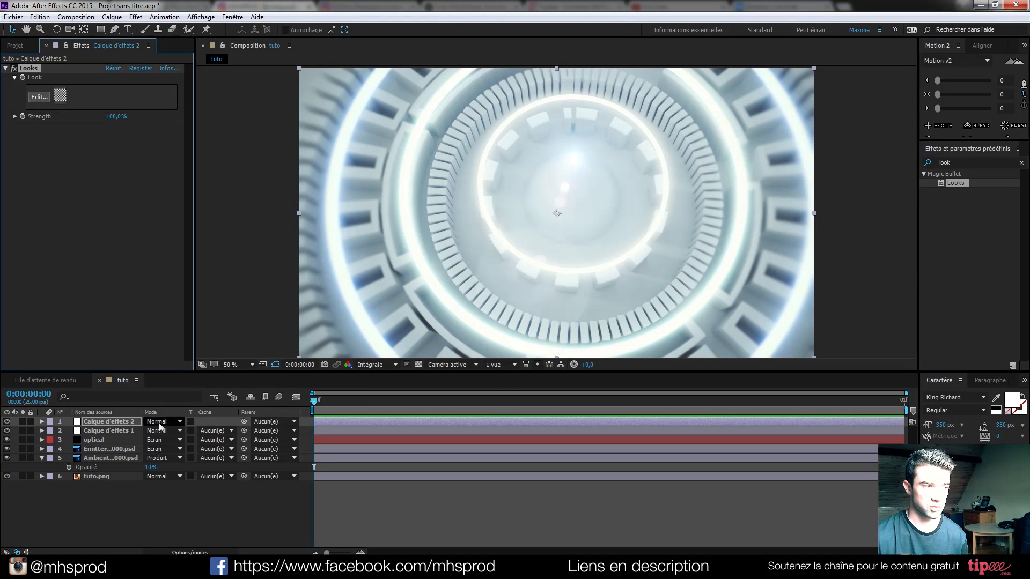
Apply the S_Vignette effect to Calque d'effets 2 and set its Radius to 1.100
click(956, 163)
text(vign)
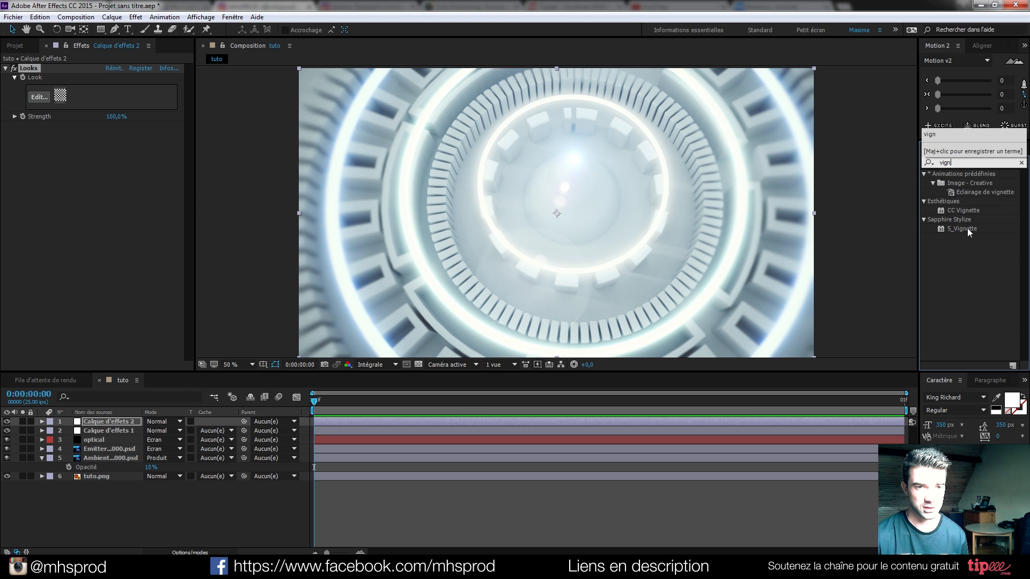
drag(961, 229, 115, 142)
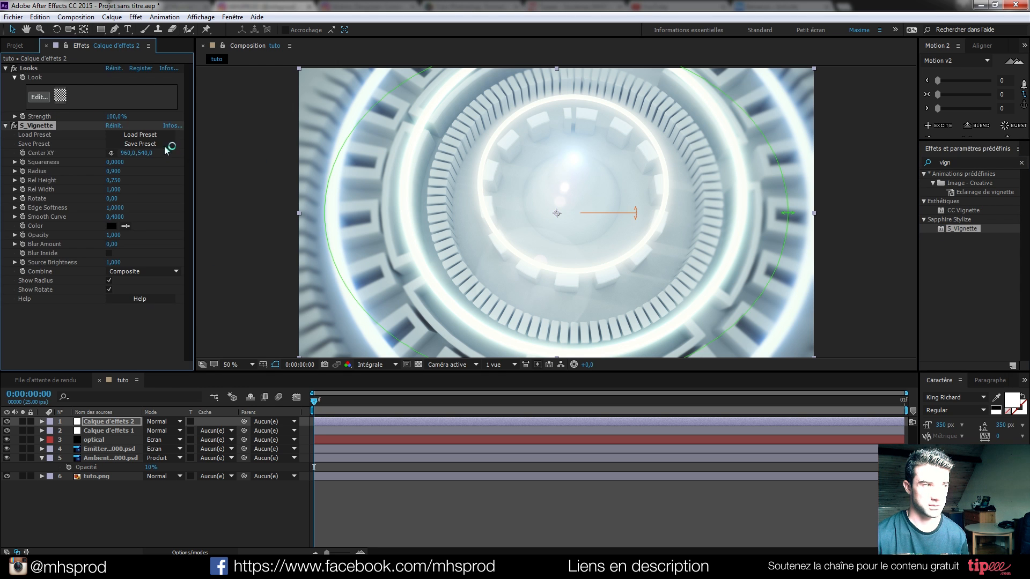
drag(113, 171, 231, 191)
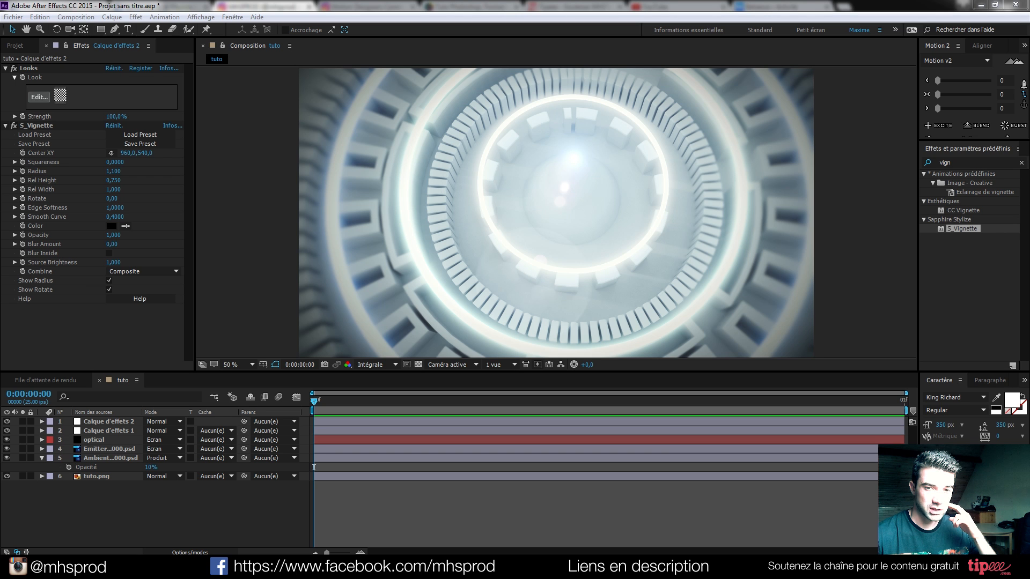
Import Legacy1.mov into the project and place it in the tuto composition just below Calque d'effets 1
click(16, 46)
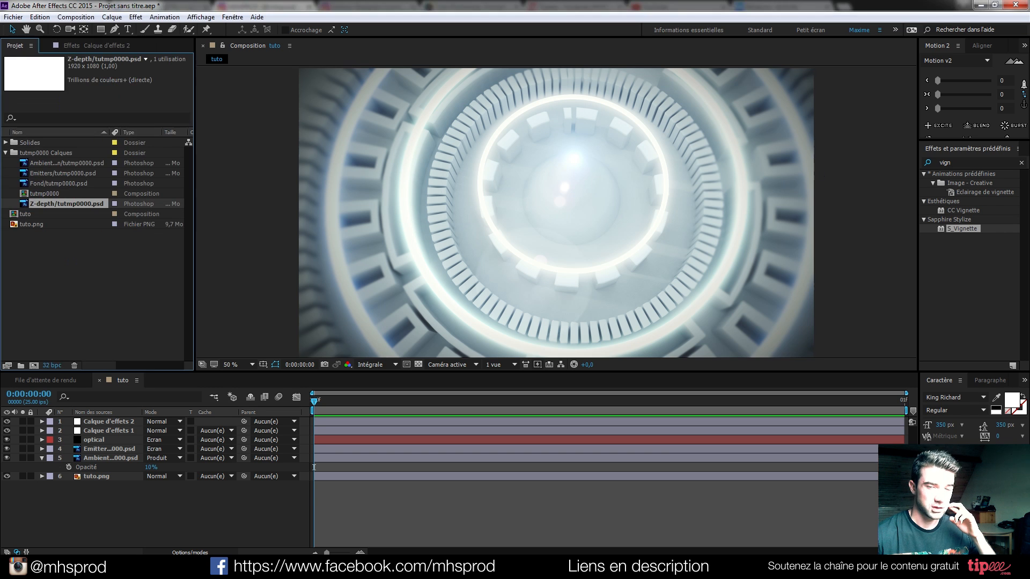
drag(1, 300, 59, 290)
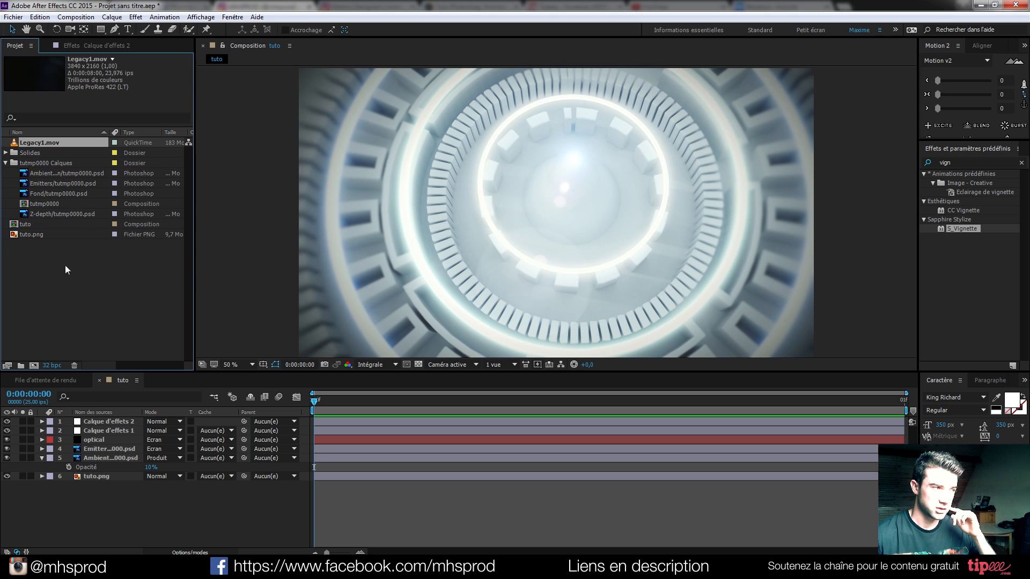
drag(33, 147, 132, 436)
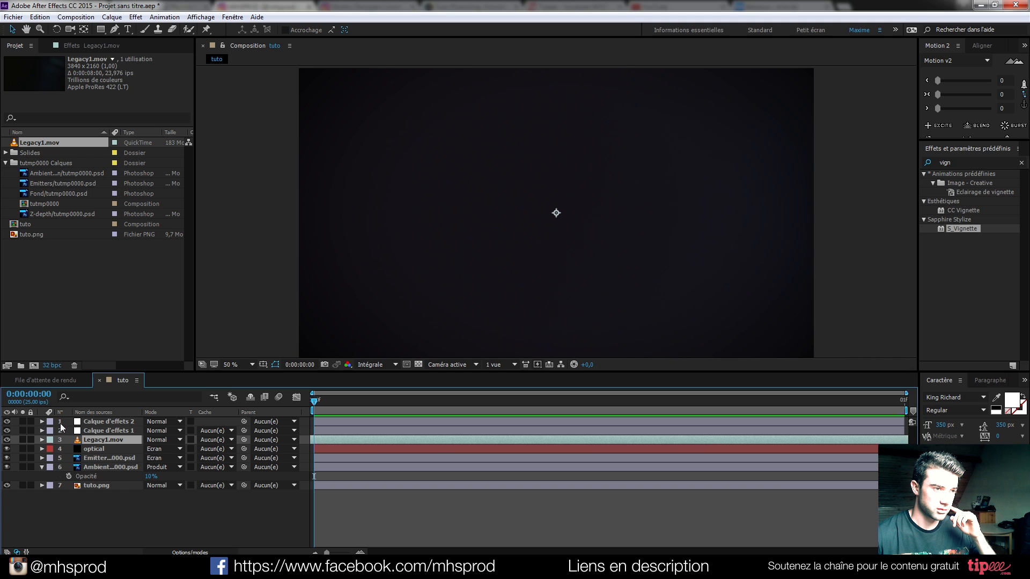
Solo Legacy1.mov, scale it down to slightly larger than the frame, and blend it into the full composite in Ecran mode
click(23, 440)
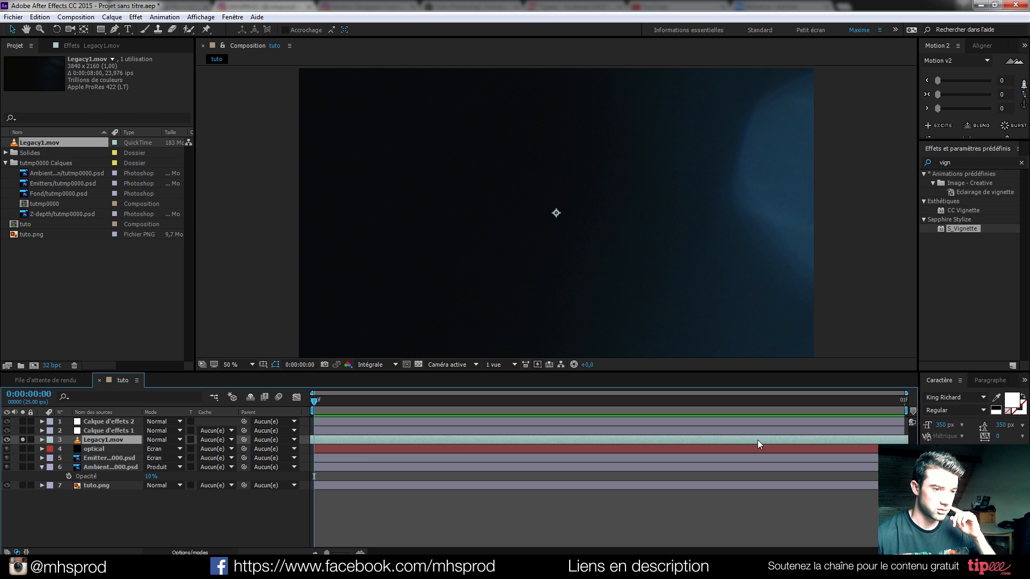
key(comma)
key(comma)
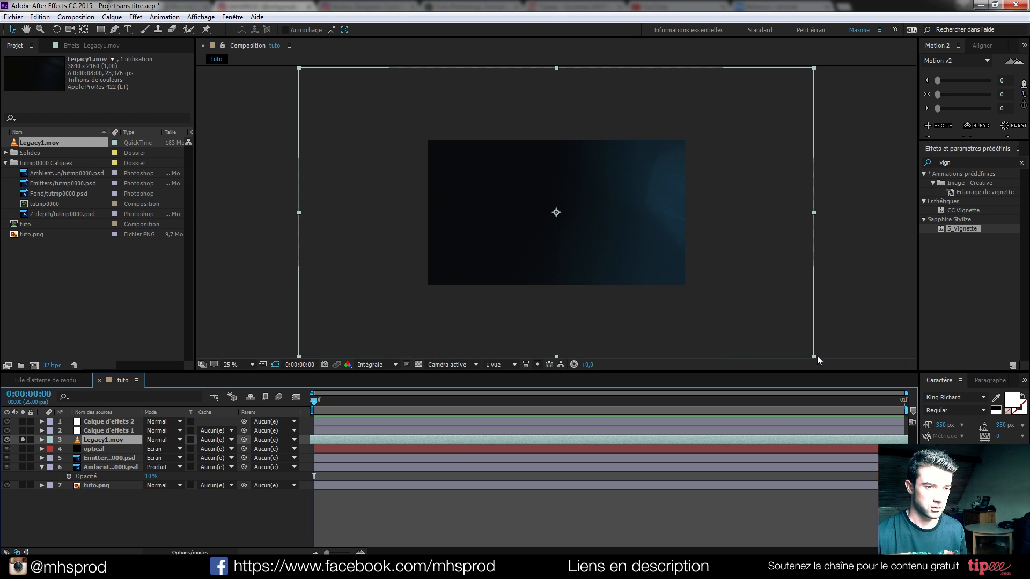
key(comma)
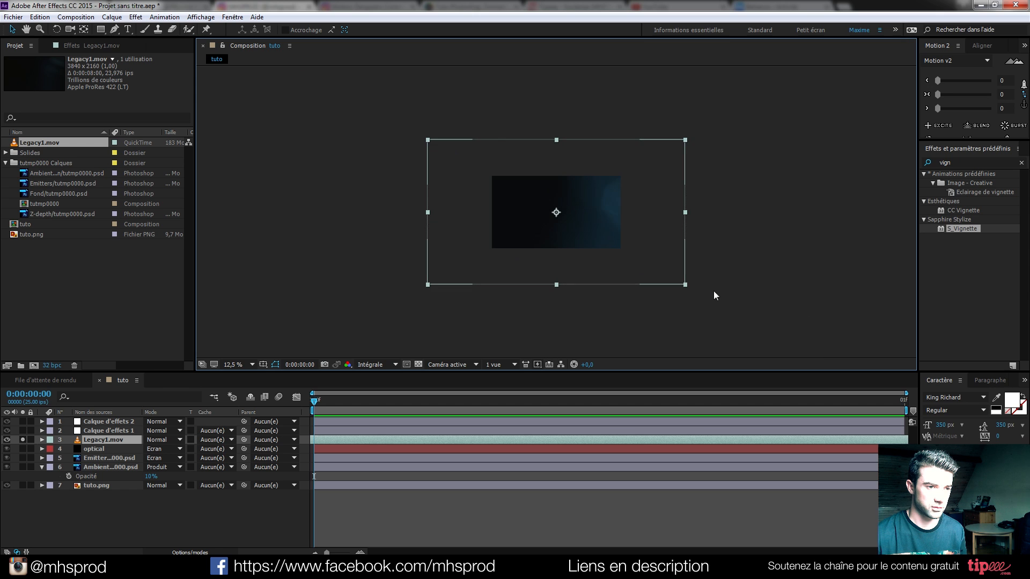
drag(686, 285, 628, 259)
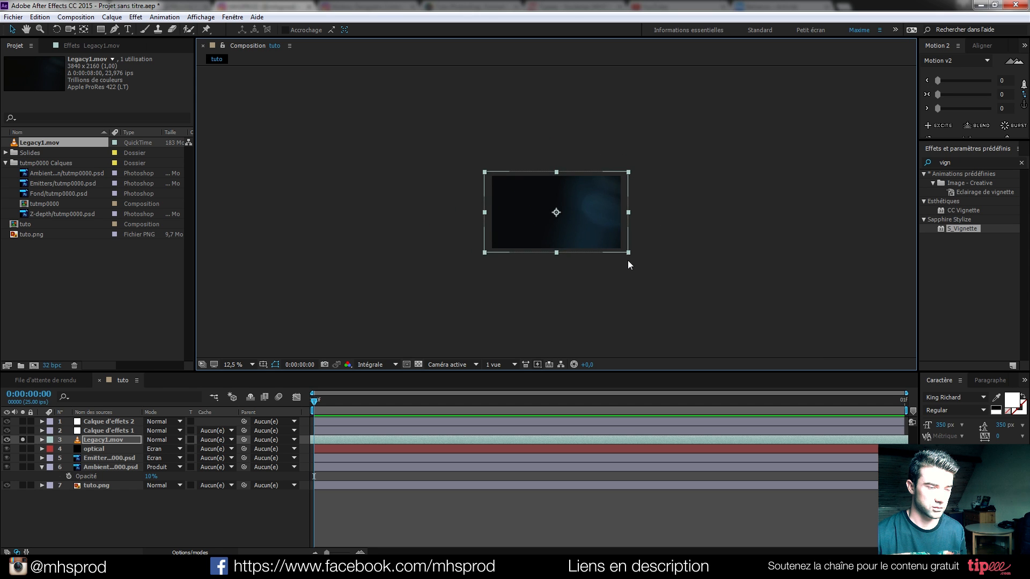
key(period)
key(period)
click(158, 436)
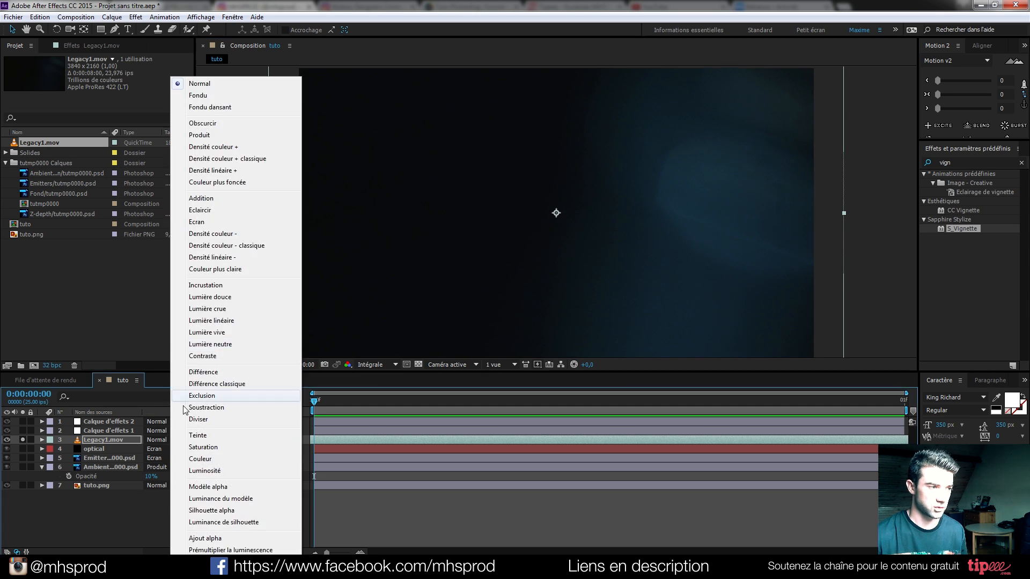
click(211, 222)
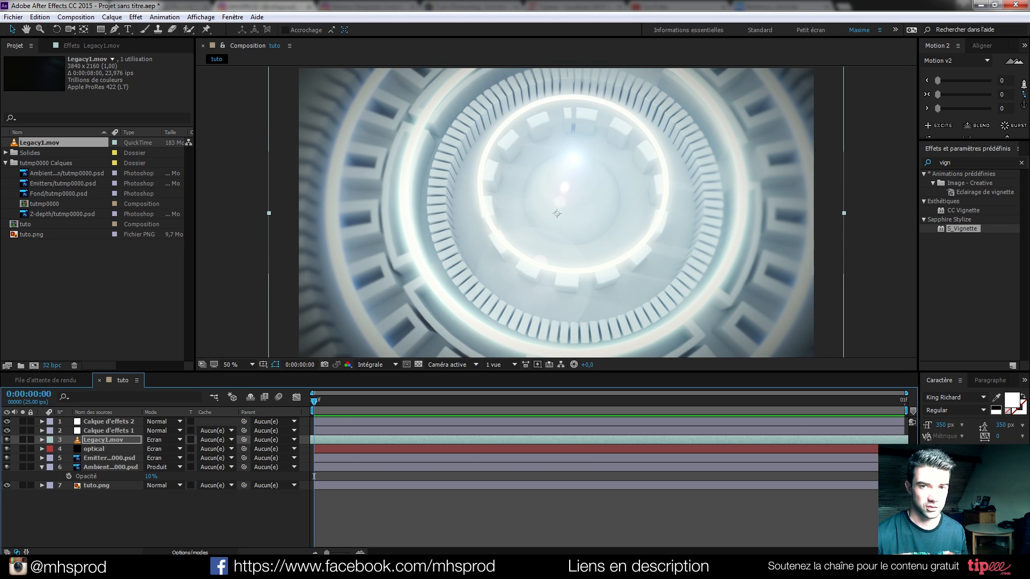
Import Legacy3.mov, place it above the Legacy1.mov layer and set its blending mode to Ecran
drag(196, 303, 134, 283)
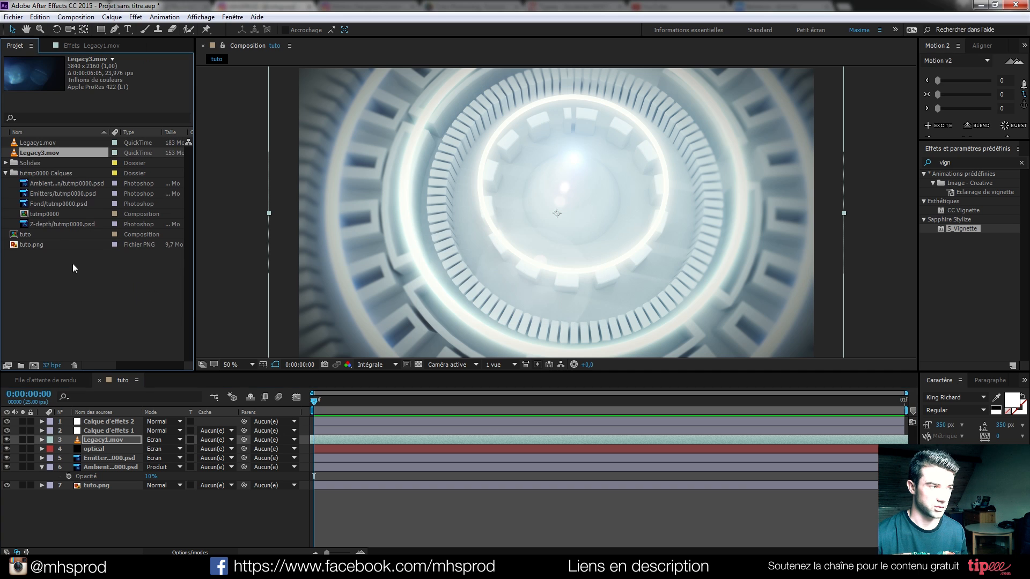
drag(36, 155, 131, 438)
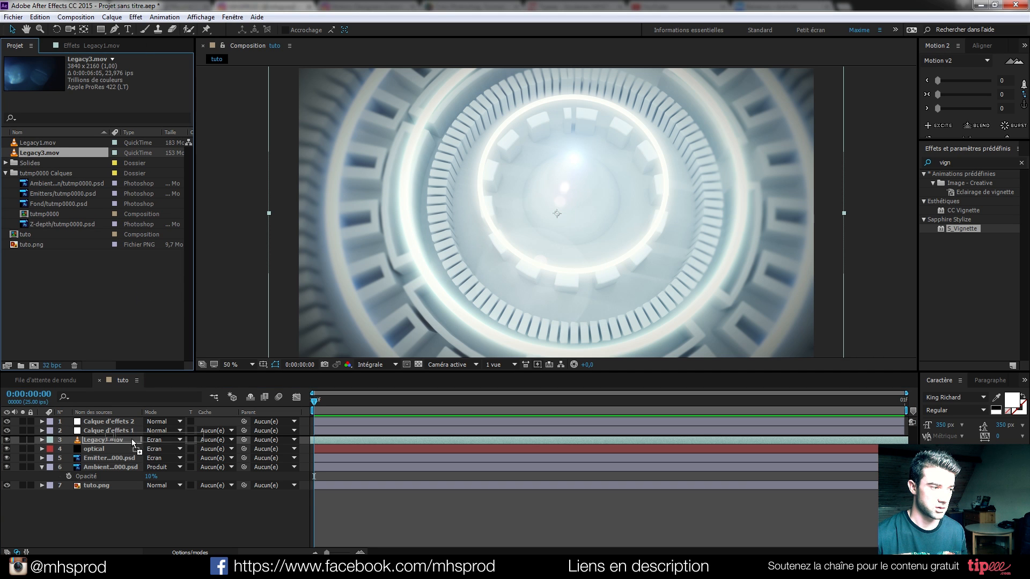
click(160, 439)
click(210, 223)
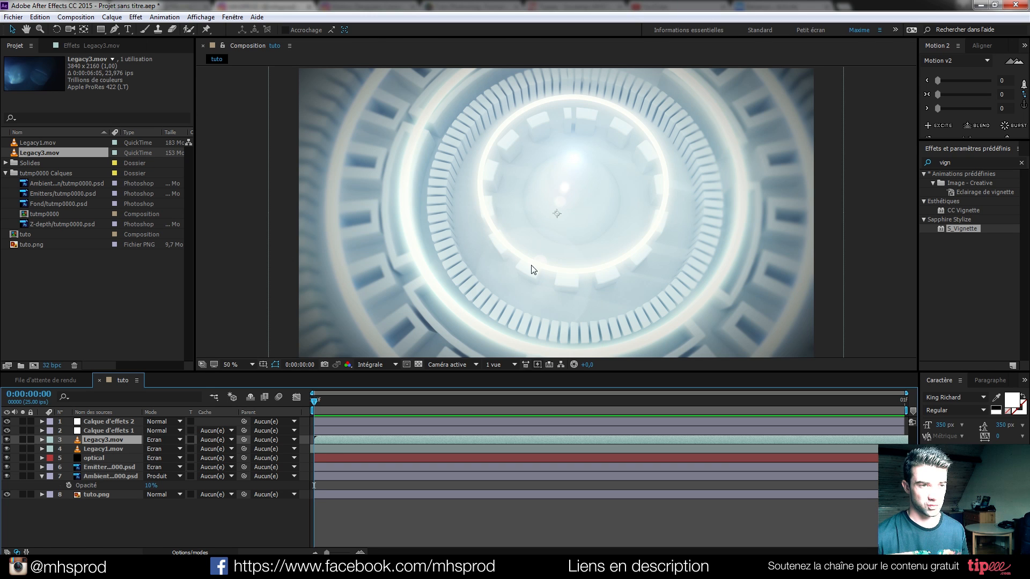
Set the Strength of the Looks effect on Calque d'effets 1 to 35%
click(101, 431)
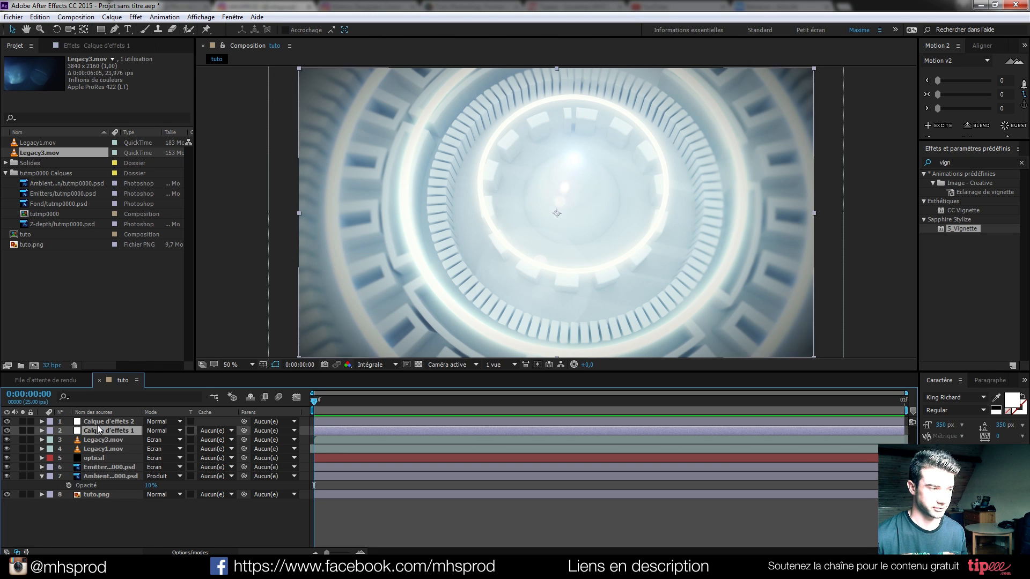
click(81, 46)
drag(122, 120, 114, 120)
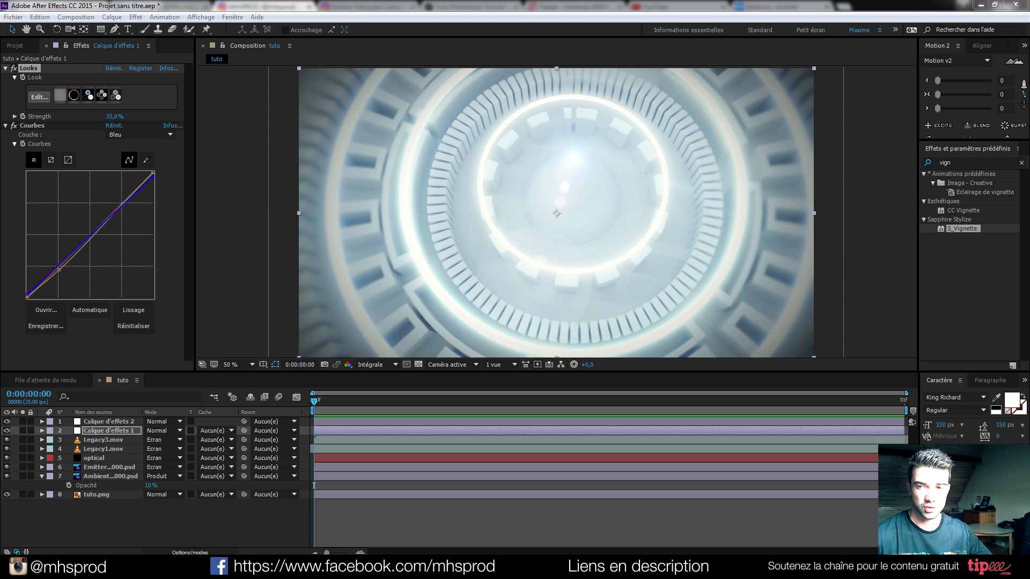
Import grunge_texture_20_by_dknucklesstock.jpg, place it as the top layer and scale it up to cover the whole frame
click(7, 46)
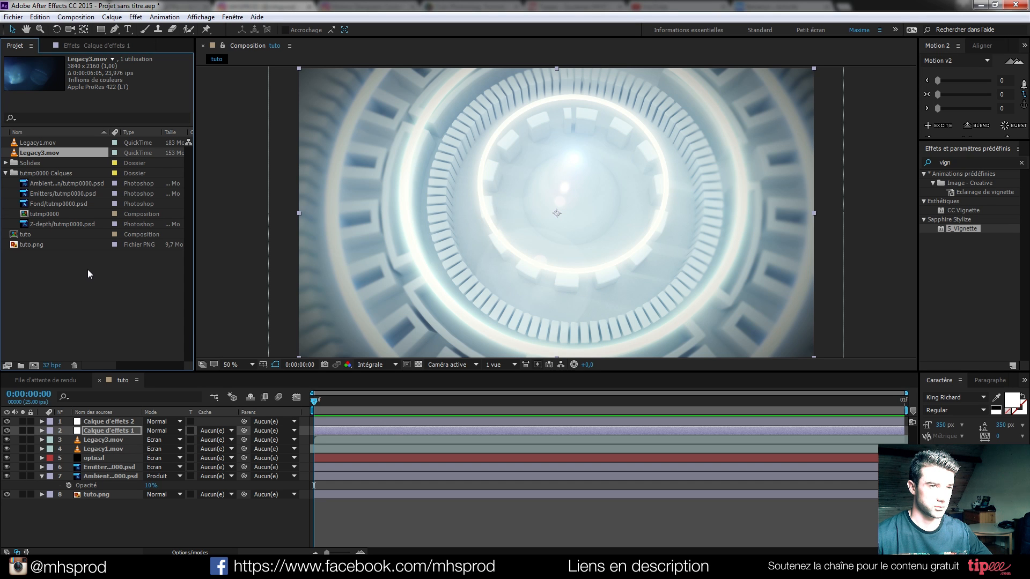
mouse_move(88, 270)
mouse_down()
mouse_move(92, 281)
mouse_move(78, 284)
mouse_move(72, 273)
mouse_up()
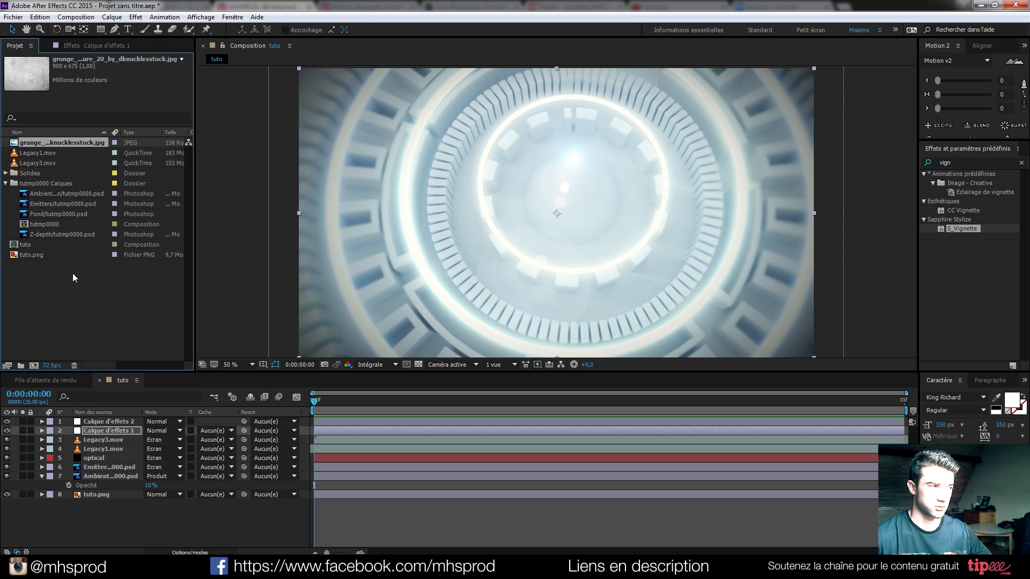
drag(38, 144, 140, 423)
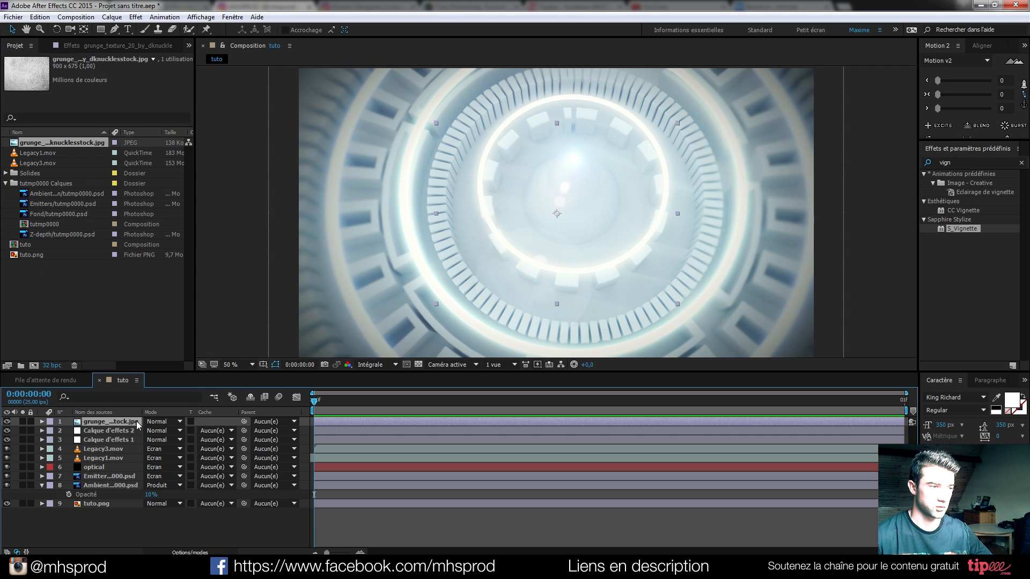
drag(675, 303, 882, 409)
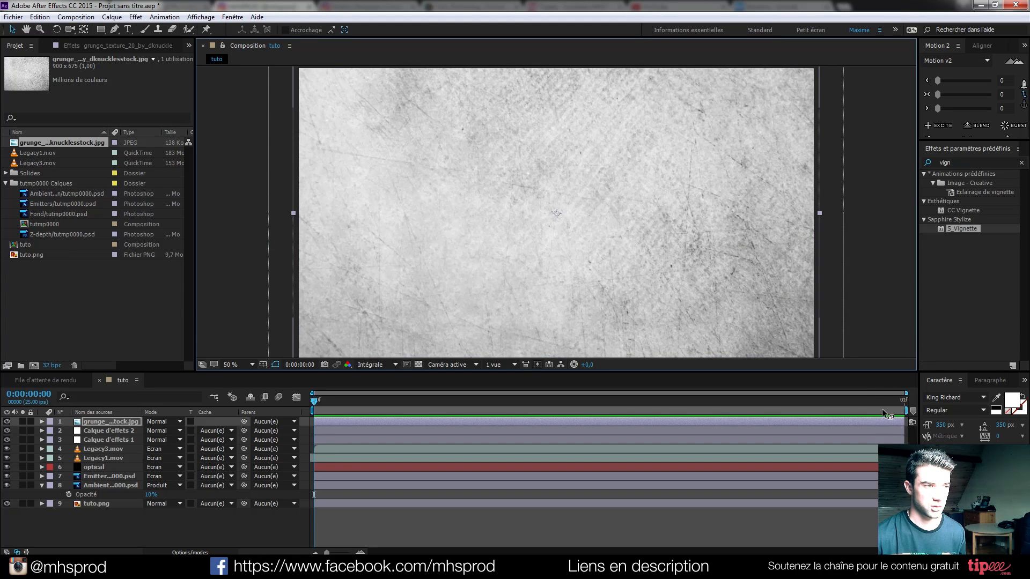
Add a full-size elliptical mask to the grunge texture layer, invert it and feather it by 269 pixels
click(101, 31)
click(144, 52)
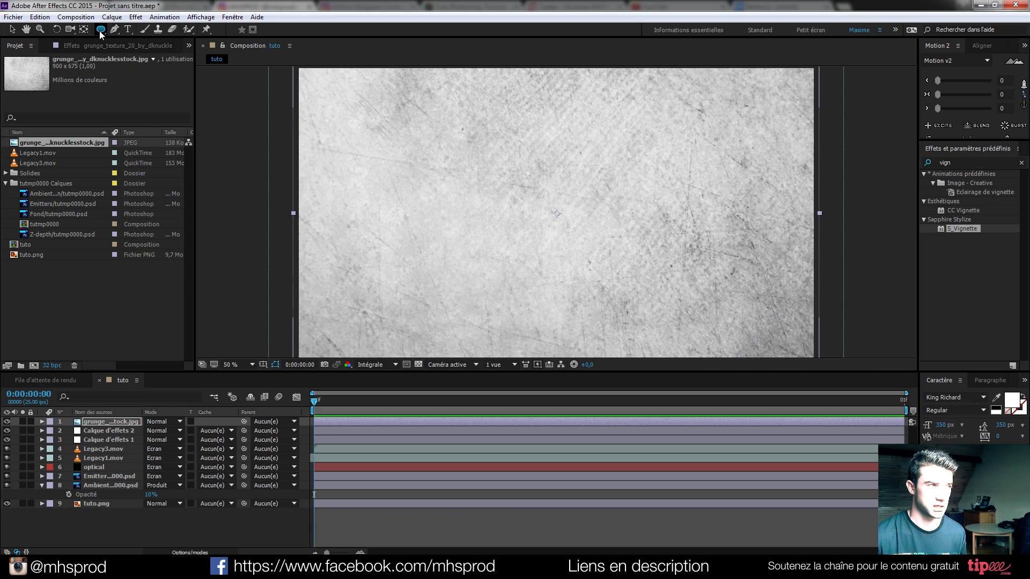
double_click(99, 30)
click(185, 440)
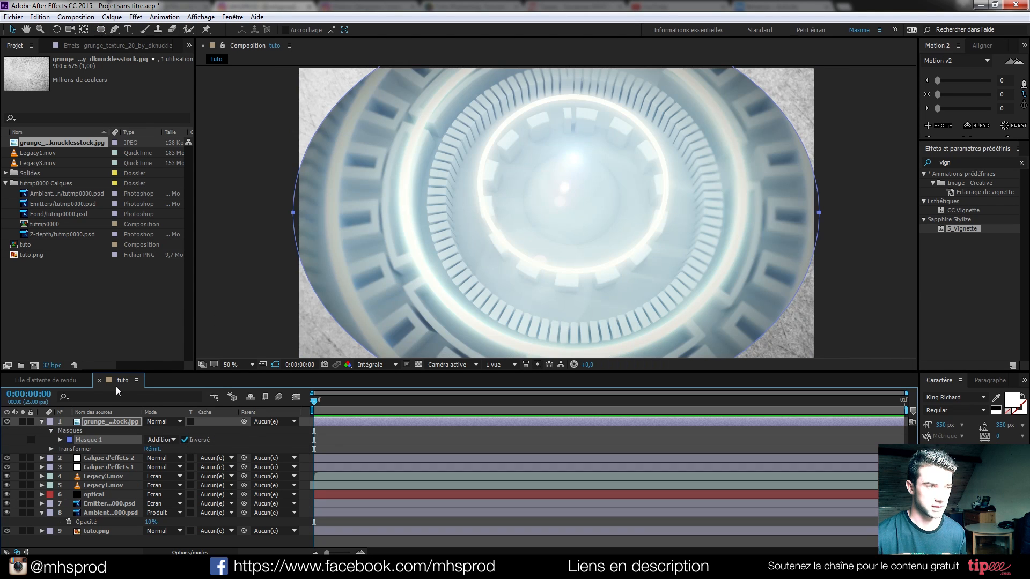
key(f)
drag(176, 440, 335, 452)
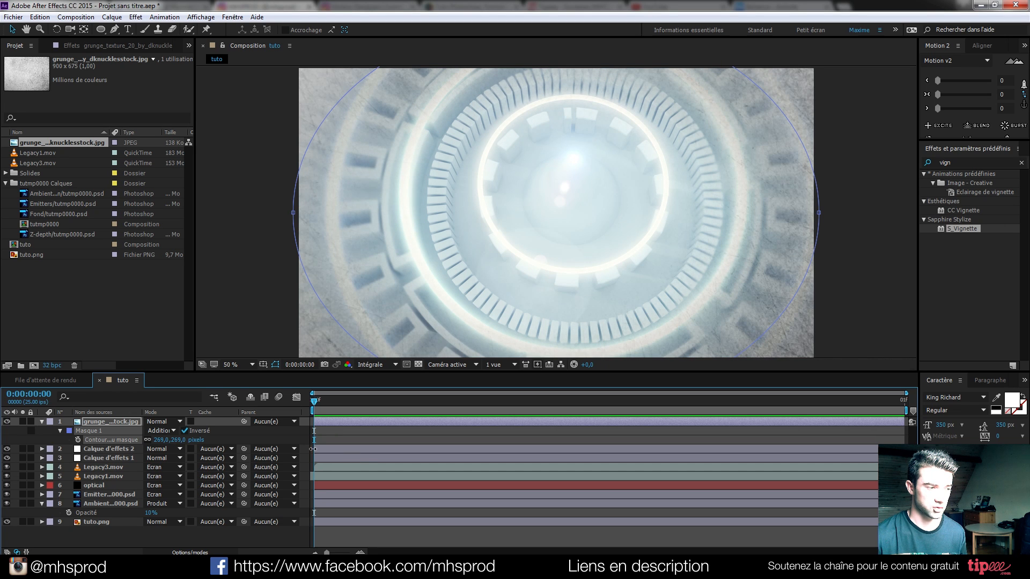
Set the grunge texture layer's opacity to 50%
key(t)
click(151, 431)
text(50)
key(Return)
click(194, 532)
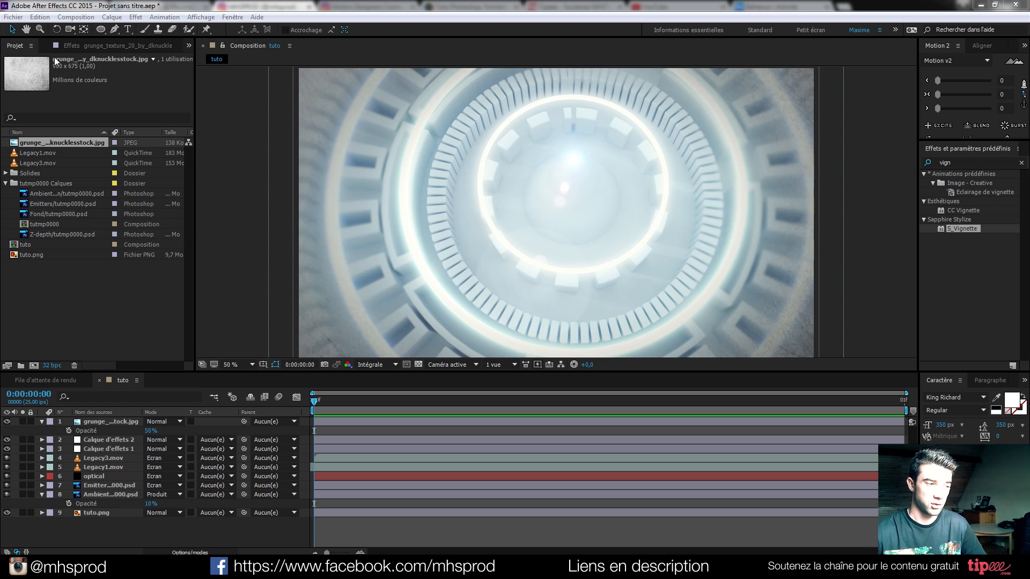
Switch to the browser, view the latest sci-fi post on the mhsprod Instagram profile and close it
click(91, 569)
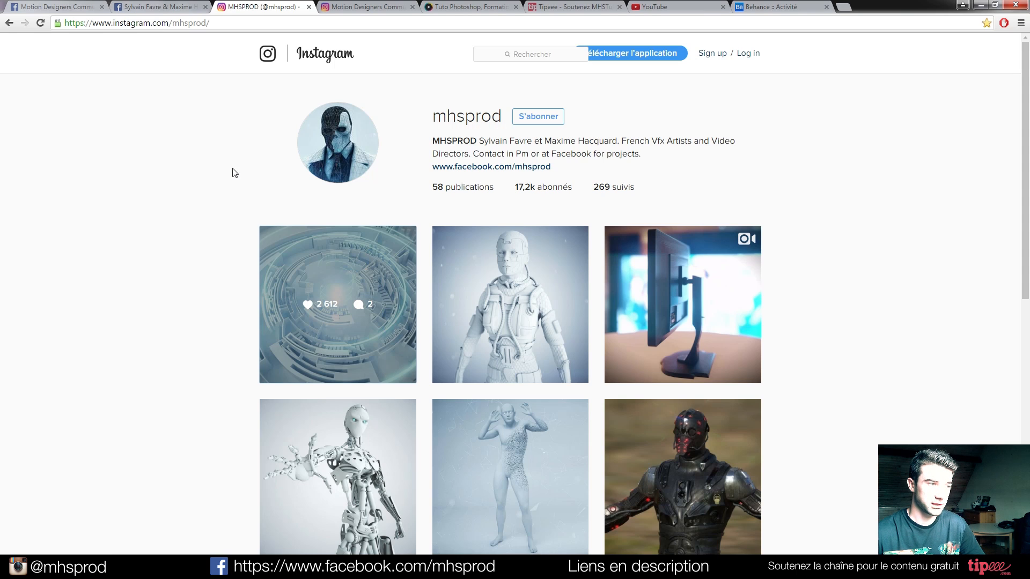
click(325, 265)
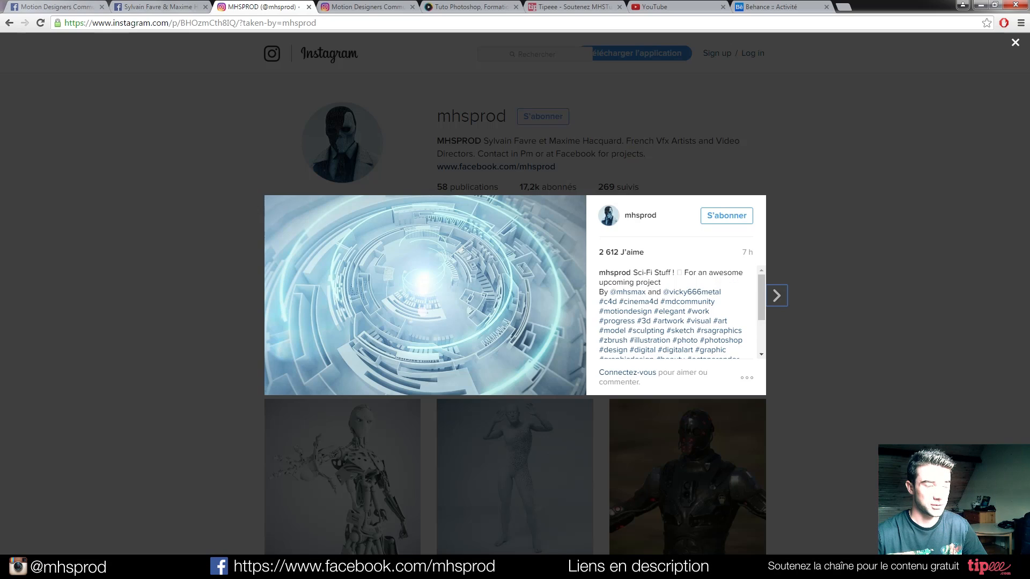
click(190, 255)
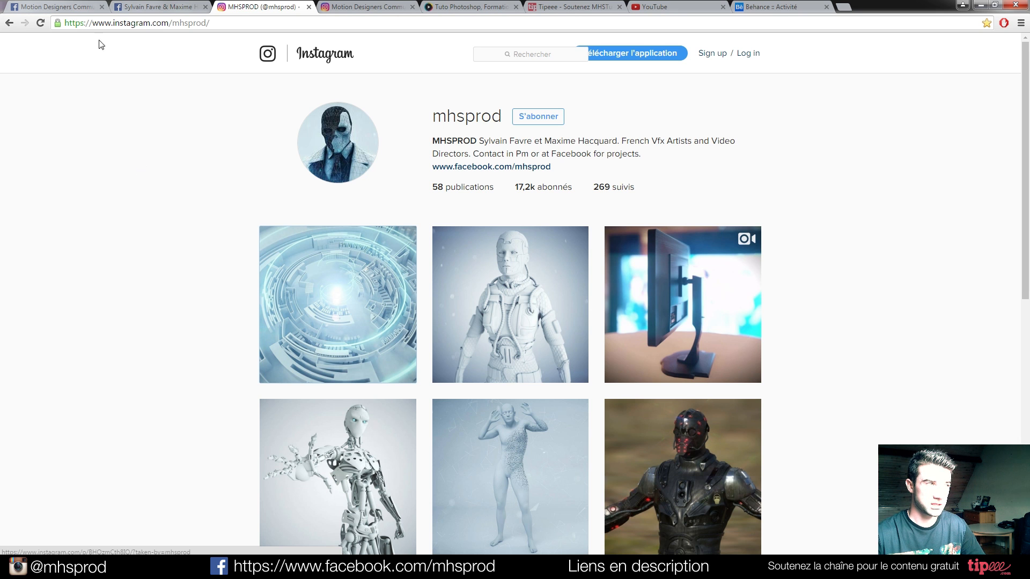
View the Motion Designers Community group and the mhsprod page on Facebook
click(86, 10)
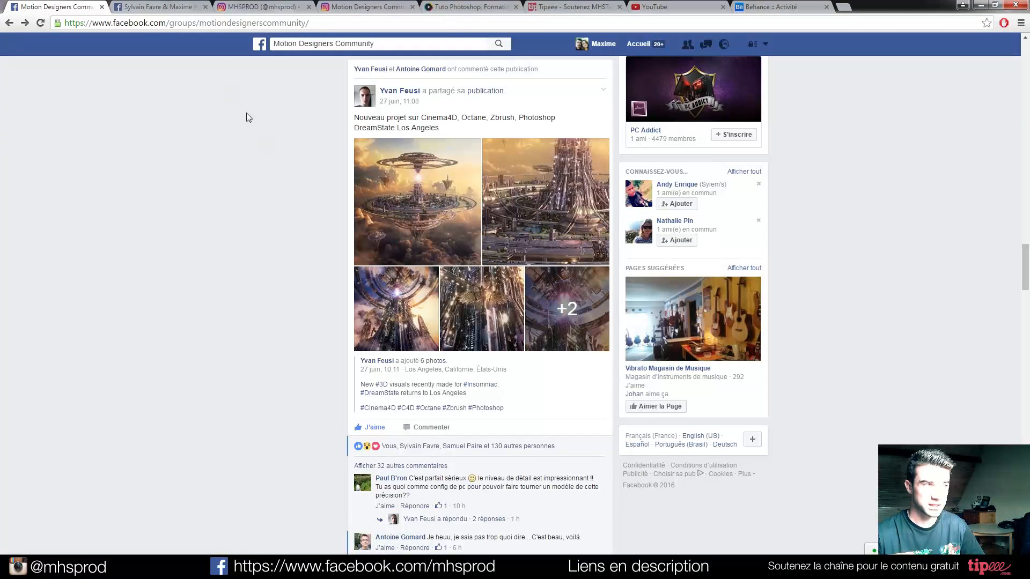
click(158, 7)
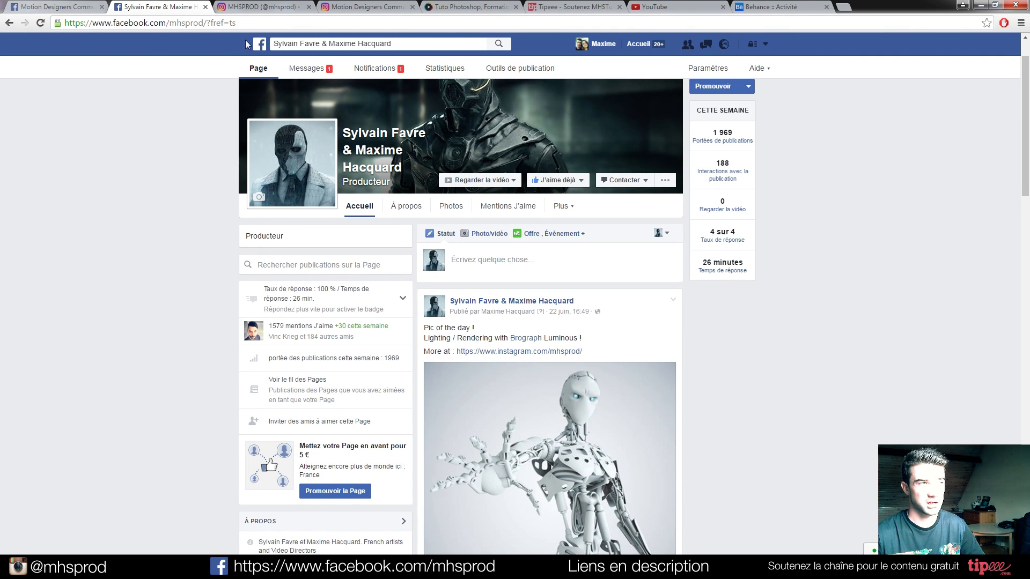
View the mhsprod and motiondesigners profiles on Instagram
click(268, 7)
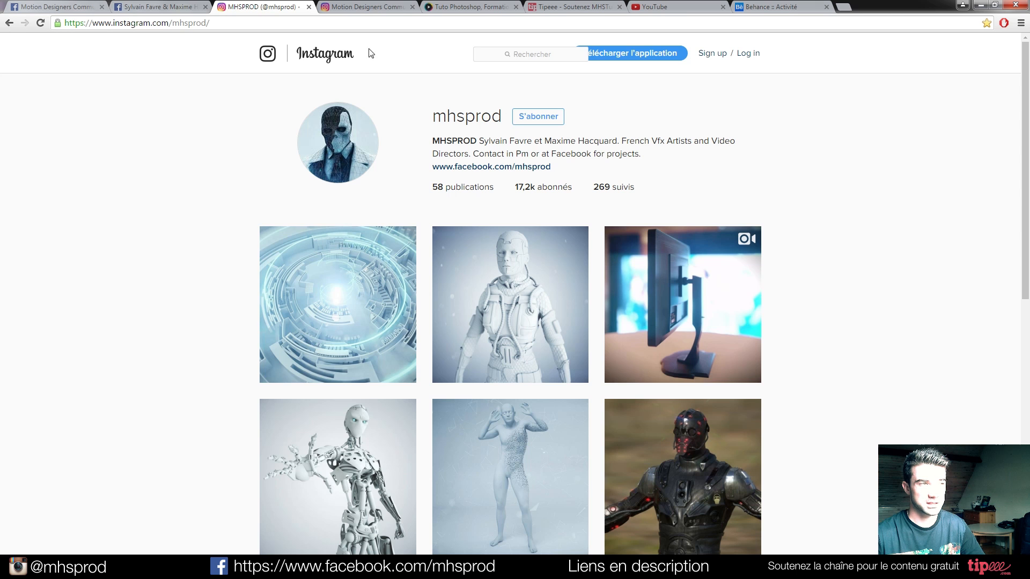
click(356, 8)
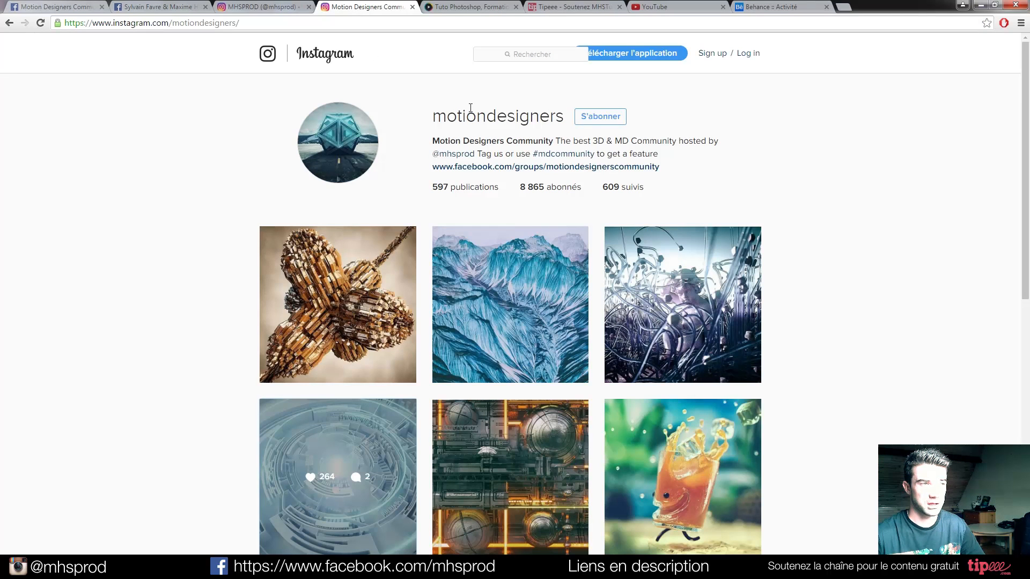
Open the complete OctaneRender course page on fr.tuto.com, and view the MHSTuts support page on Tipeee
click(496, 7)
scroll(297, 255, down, 15)
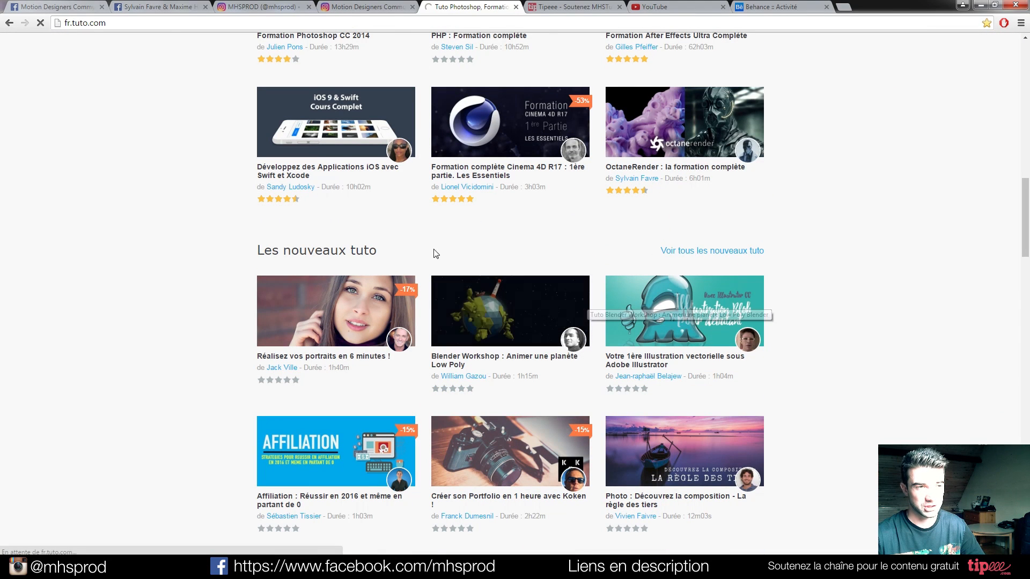
click(641, 178)
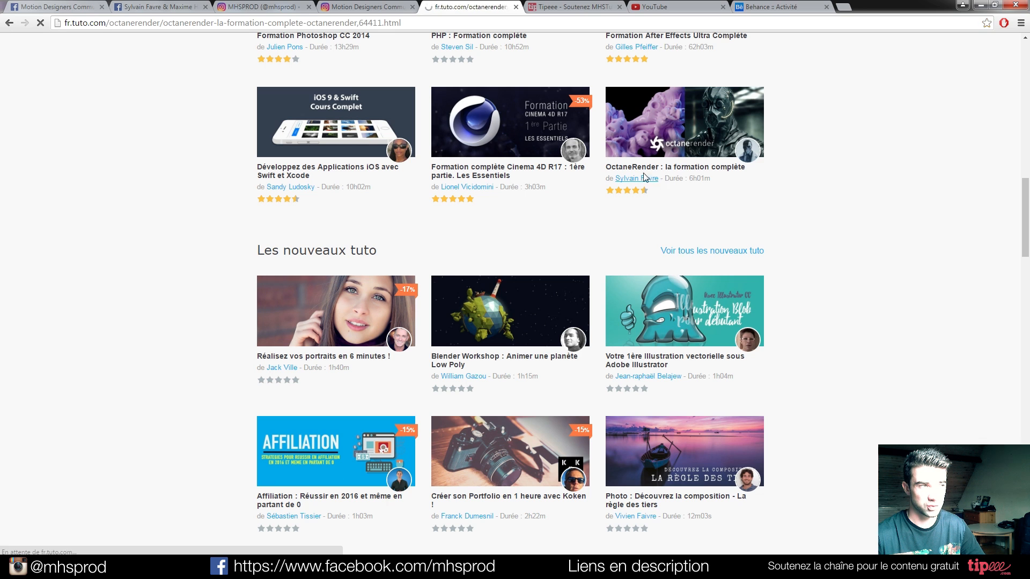
scroll(172, 289, down, 5)
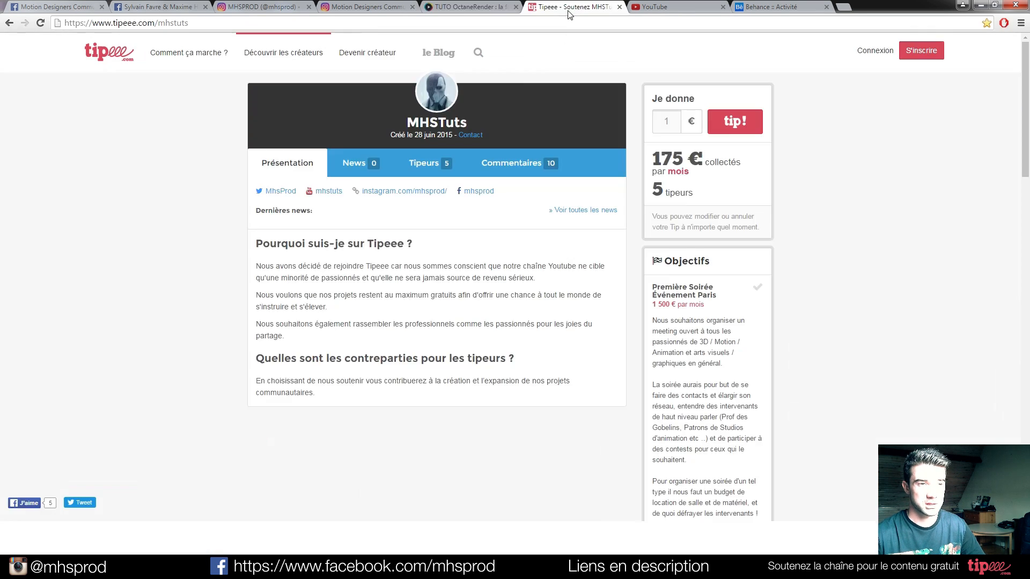
click(572, 7)
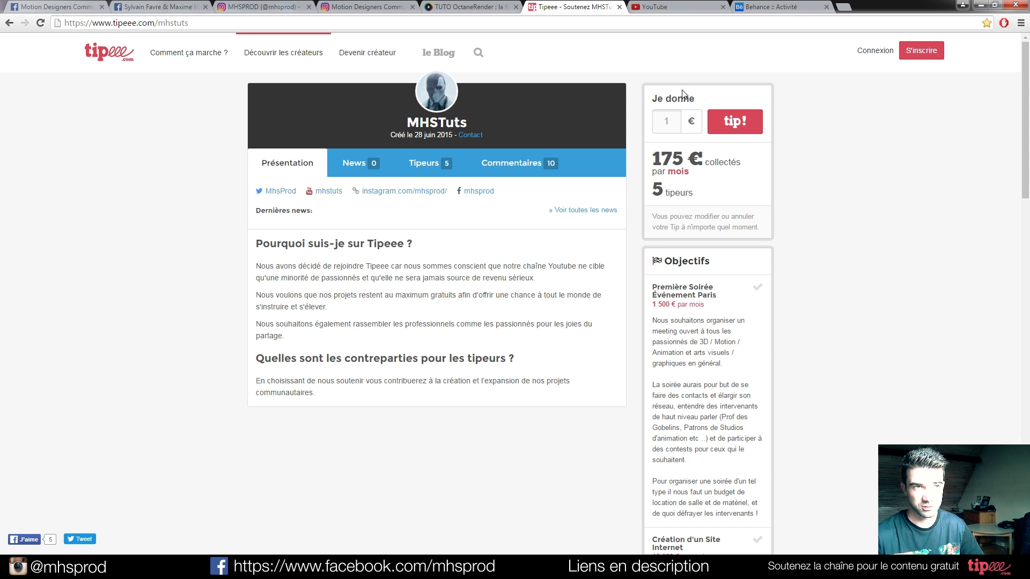
Open the mhsprod profile on Behance and look over its published projects
click(768, 6)
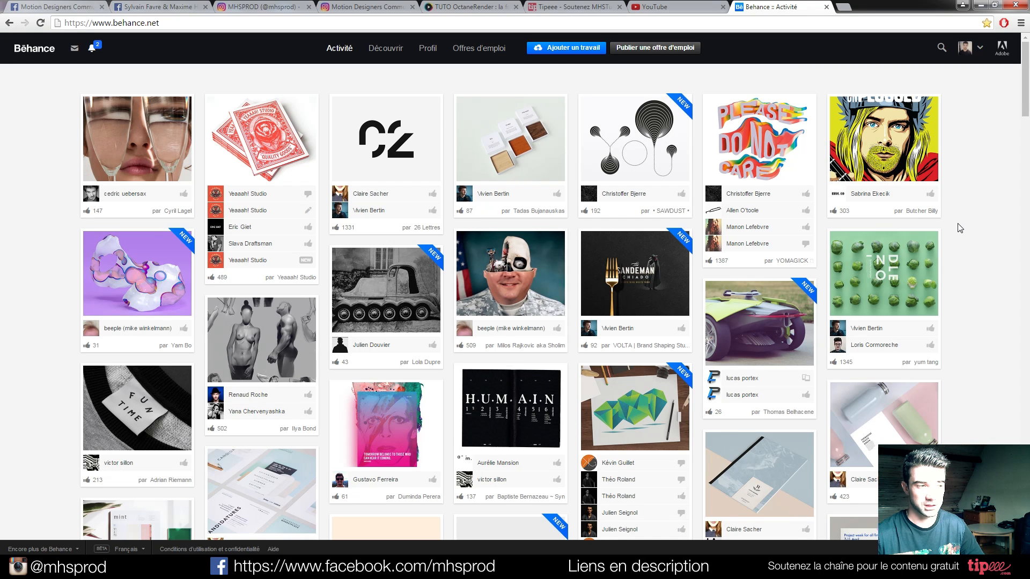
click(942, 78)
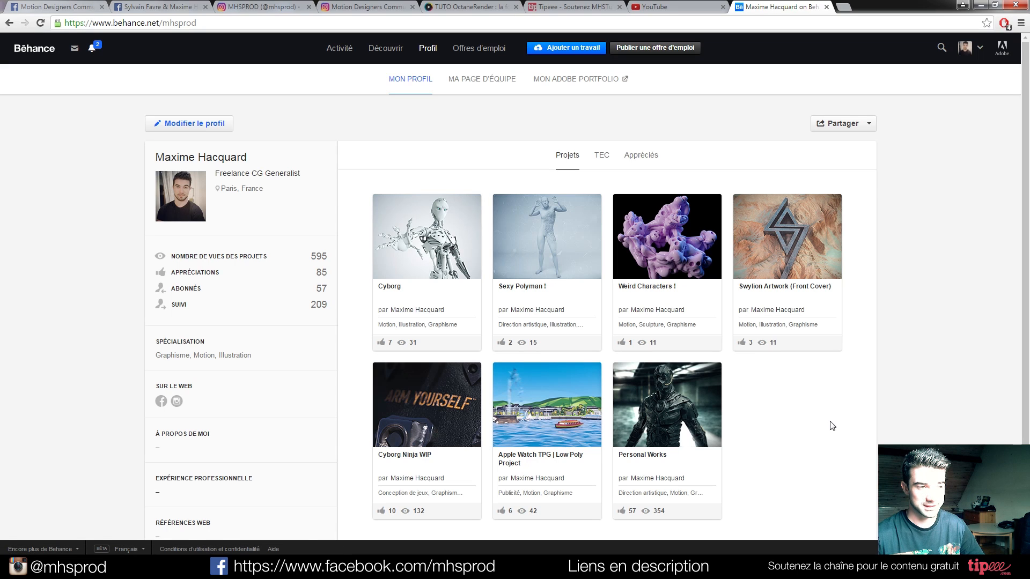
click(515, 310)
mouse_move(515, 310)
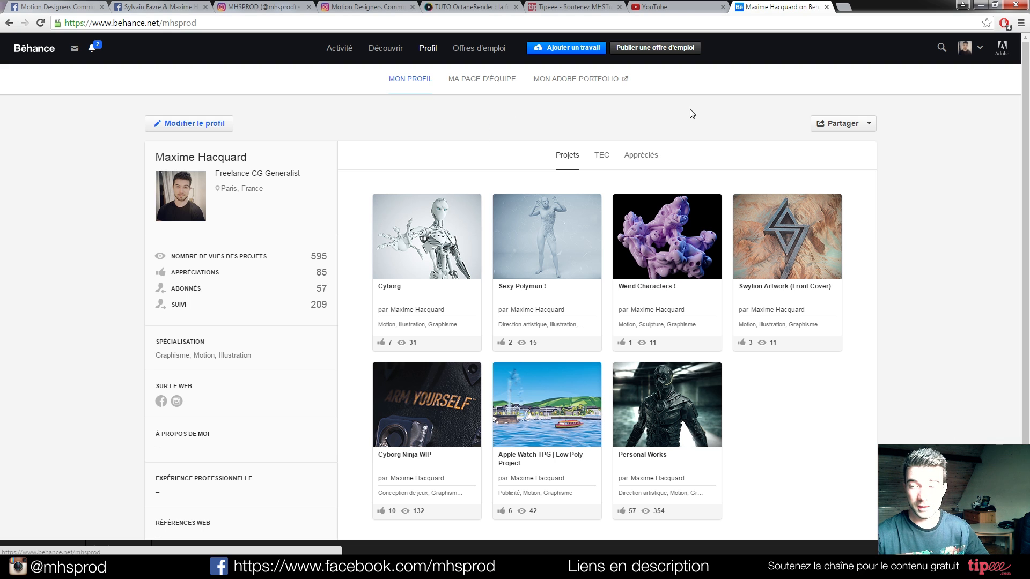
click(829, 123)
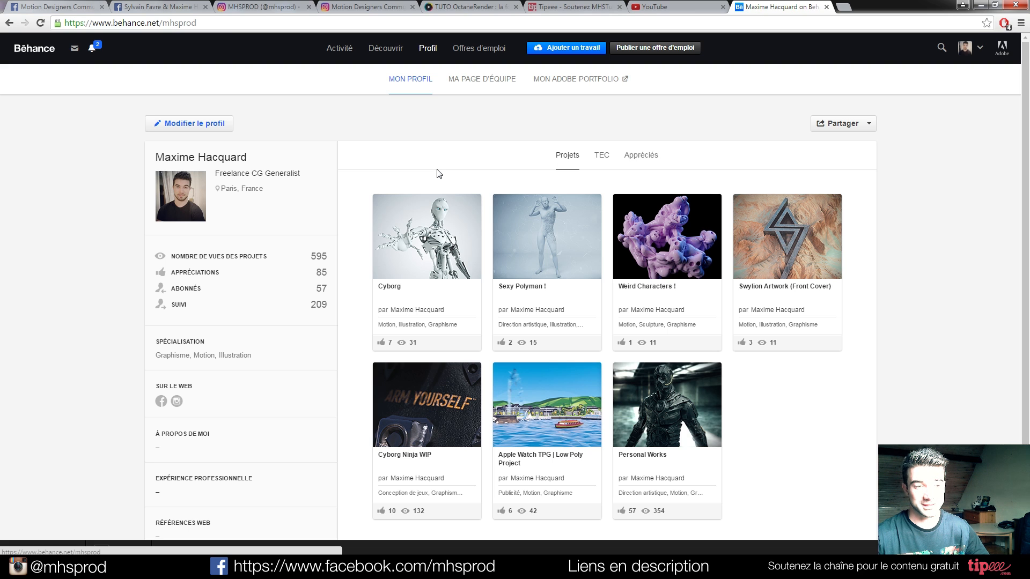
mouse_move(440, 344)
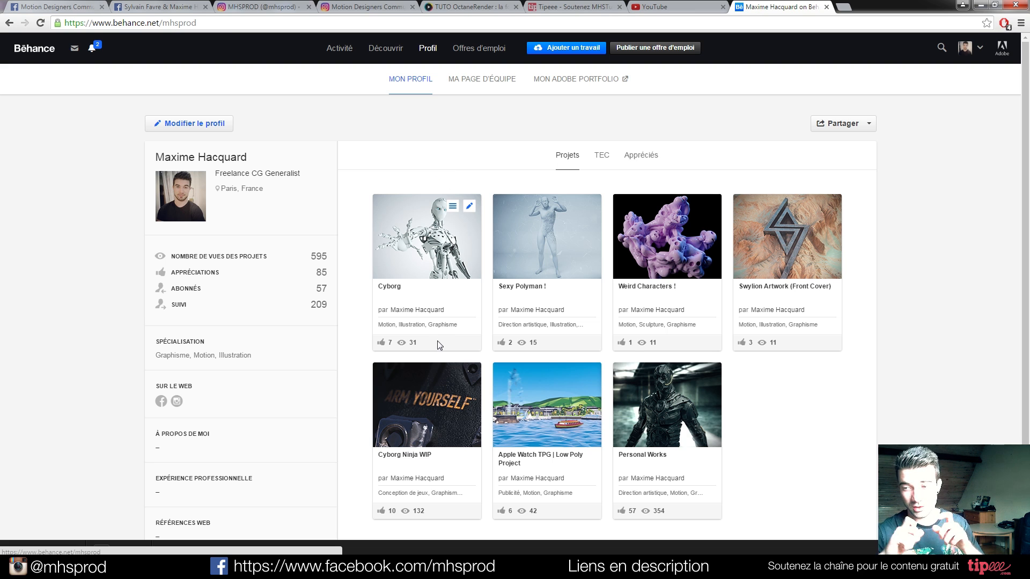